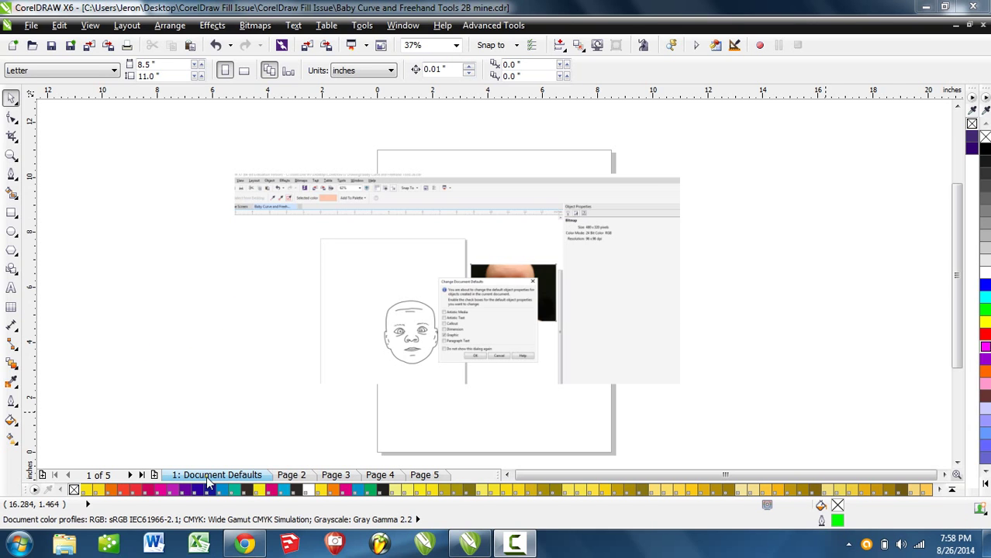
Switch to Gmail in Chrome and read the message describing the CorelDRAW X7 fill issue
click(244, 542)
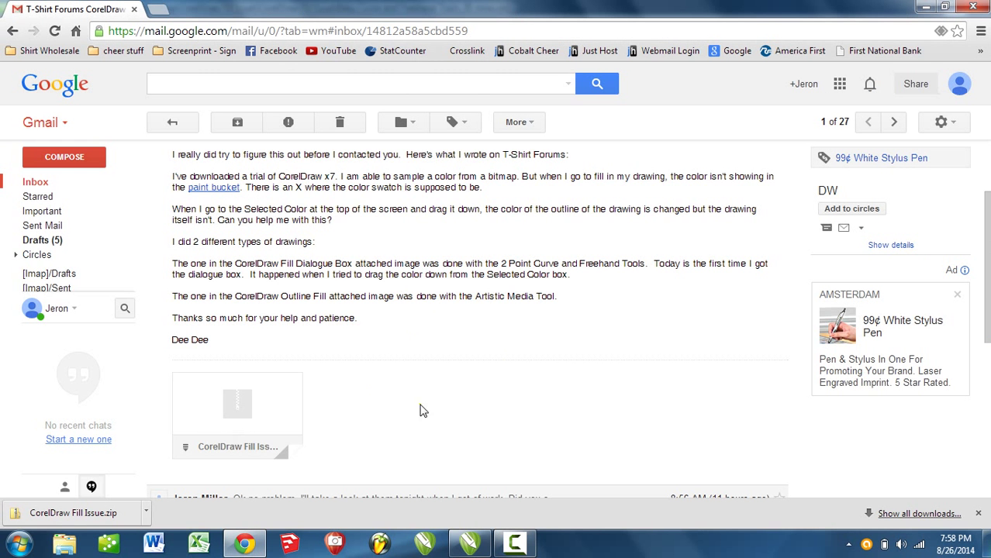
scroll(443, 308, up, 3)
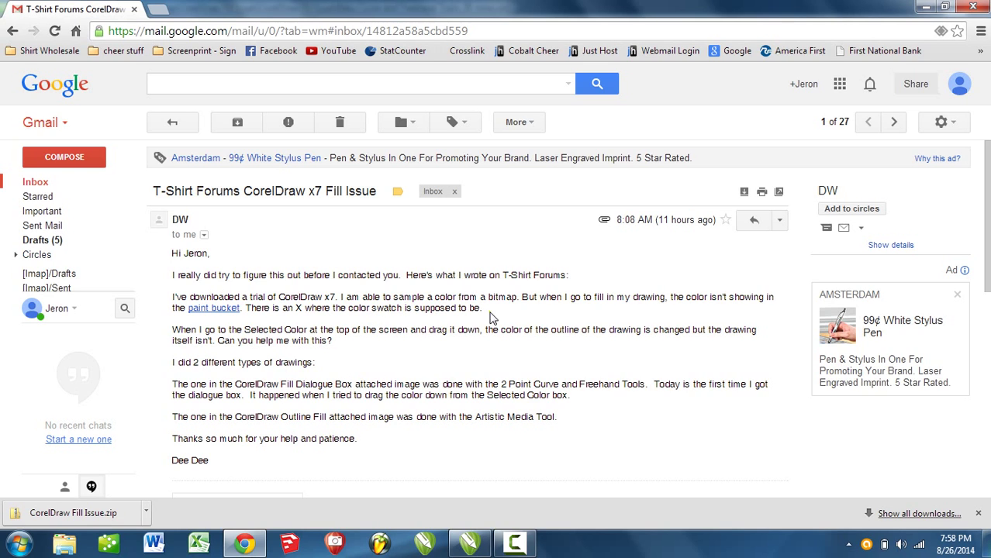
scroll(499, 317, down, 3)
scroll(499, 316, up, 3)
scroll(499, 316, down, 3)
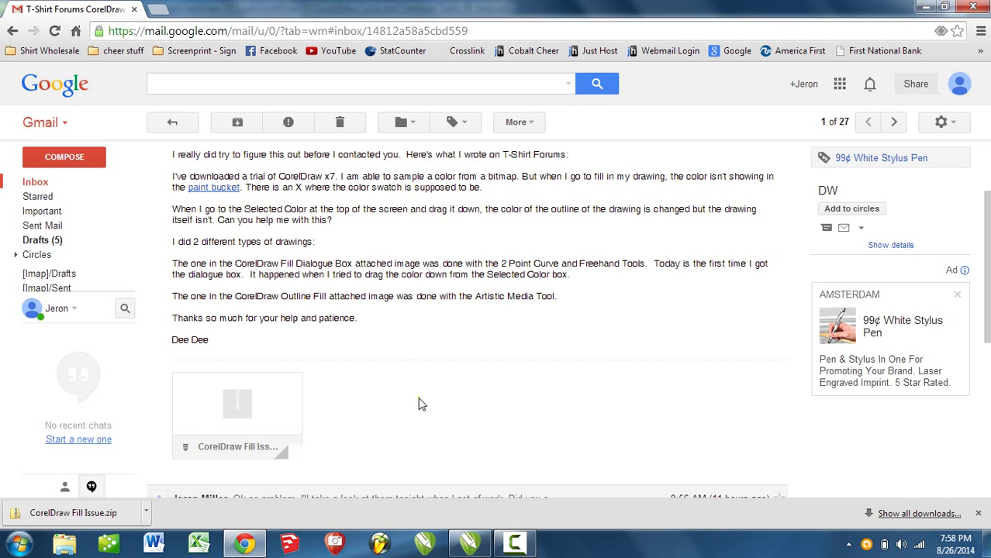
Switch to CorelDRAW and try the Color Eyedropper's Select from Desktop option, ending back on the Pick tool
click(469, 543)
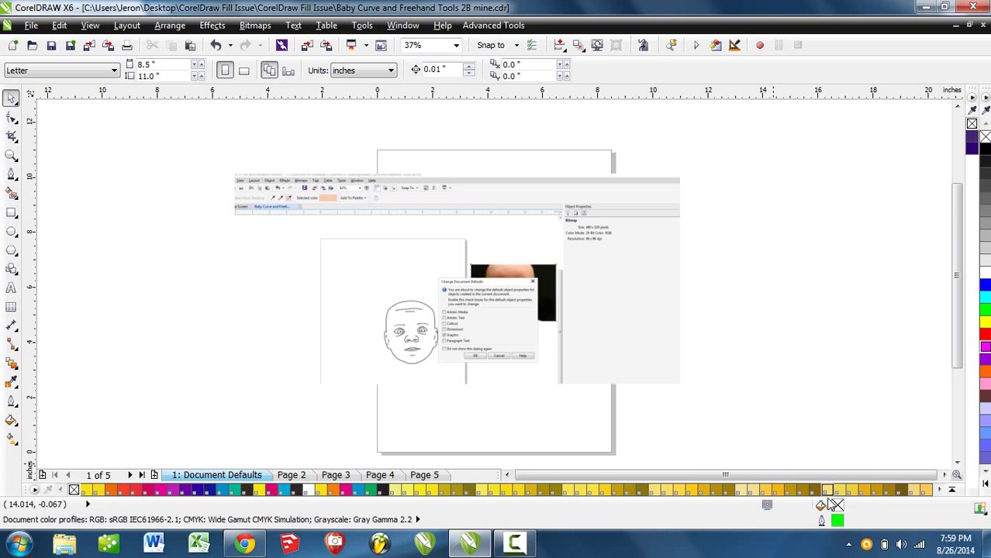
click(11, 420)
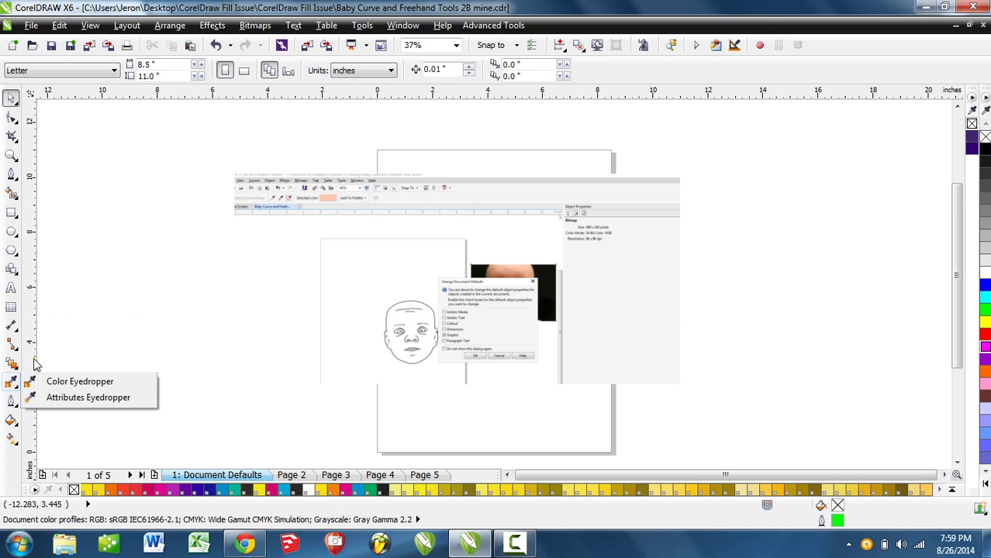
click(12, 382)
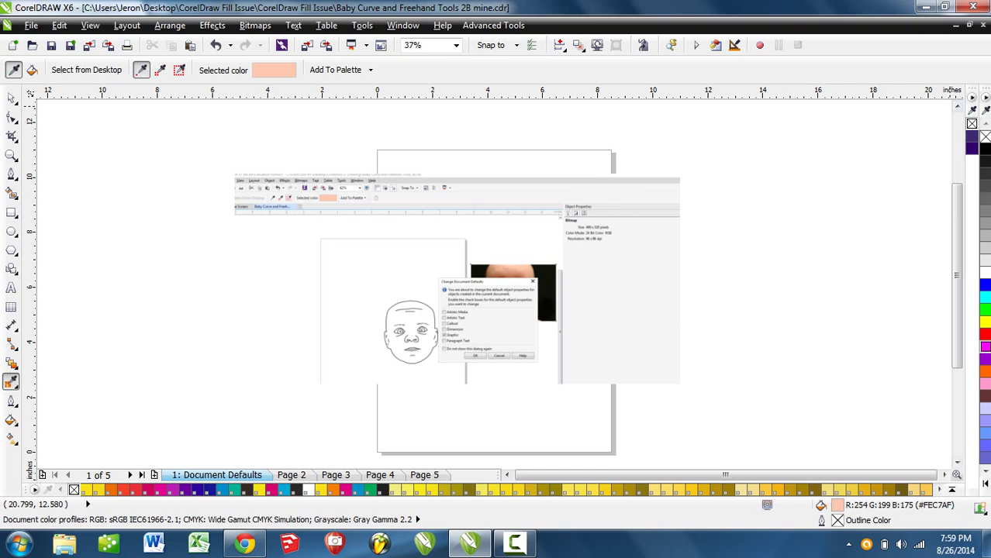
click(86, 70)
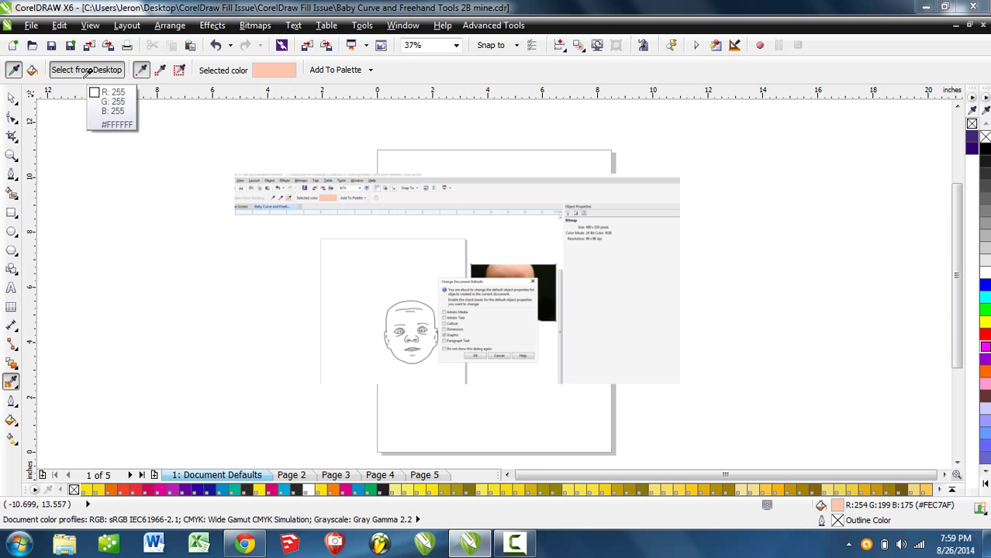
key(Escape)
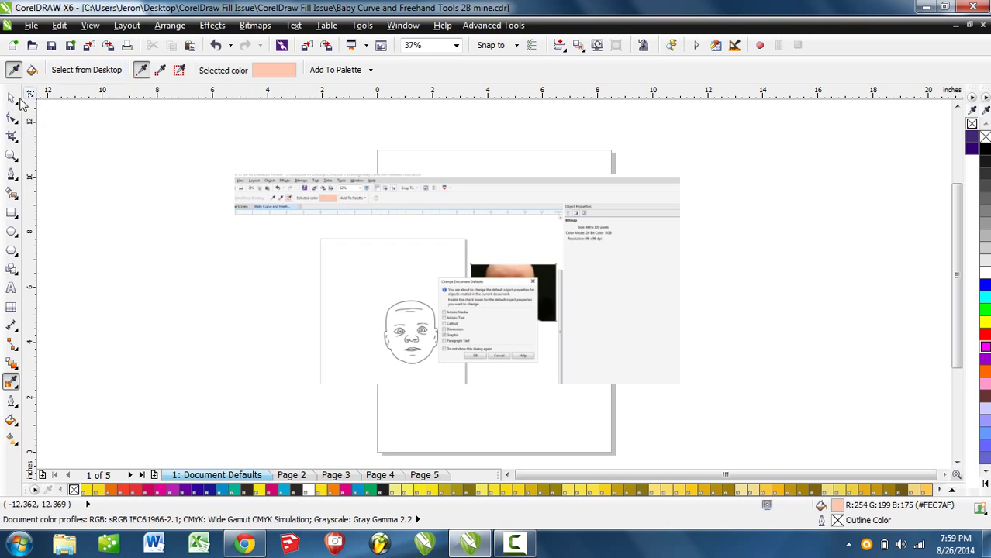
click(13, 96)
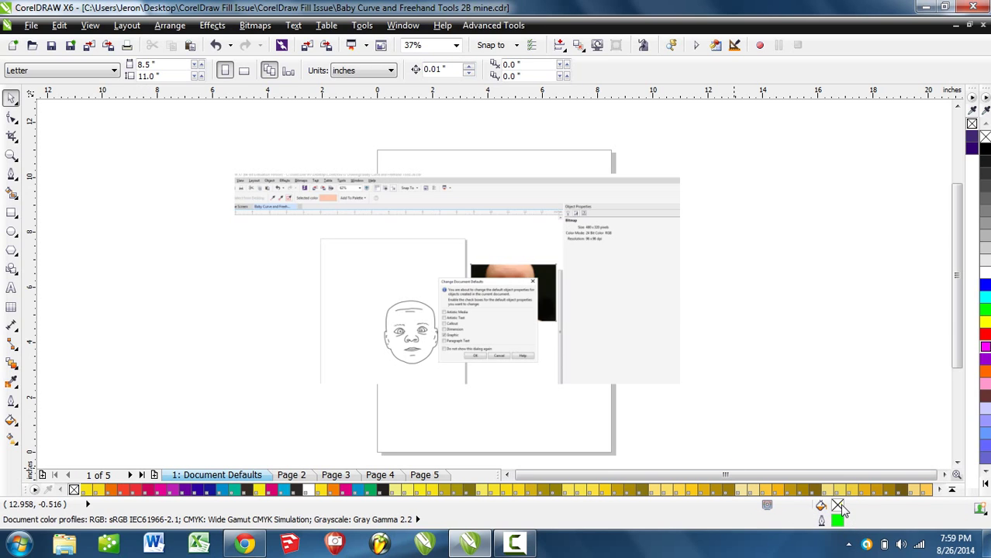
Draw a test rectangle about 6.9 by 5.9 inches over the bitmap's side panel and undo it
click(11, 212)
drag(816, 169, 626, 333)
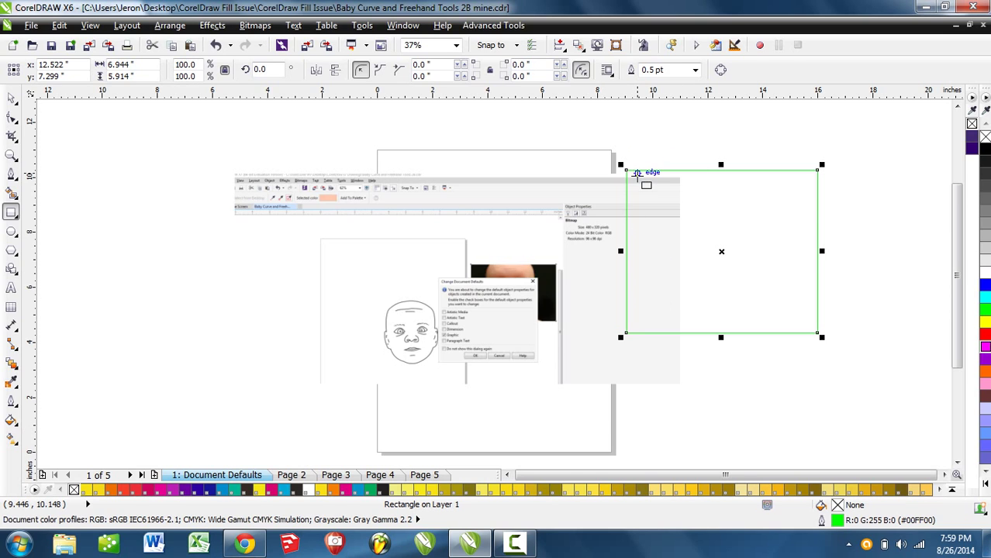
key(ctrl+z)
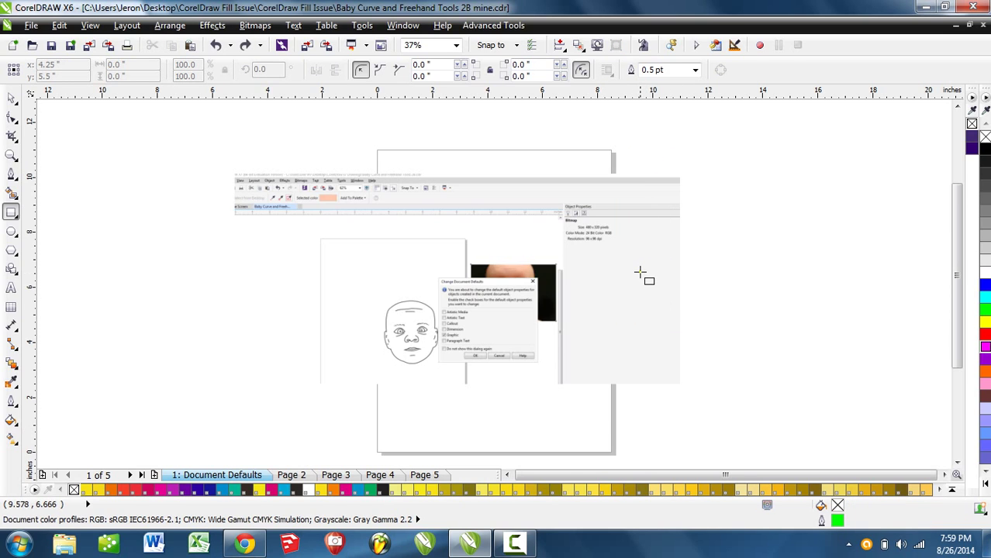
Reread the paragraph in the Gmail message about dragging the Selected Color onto the drawing
click(244, 542)
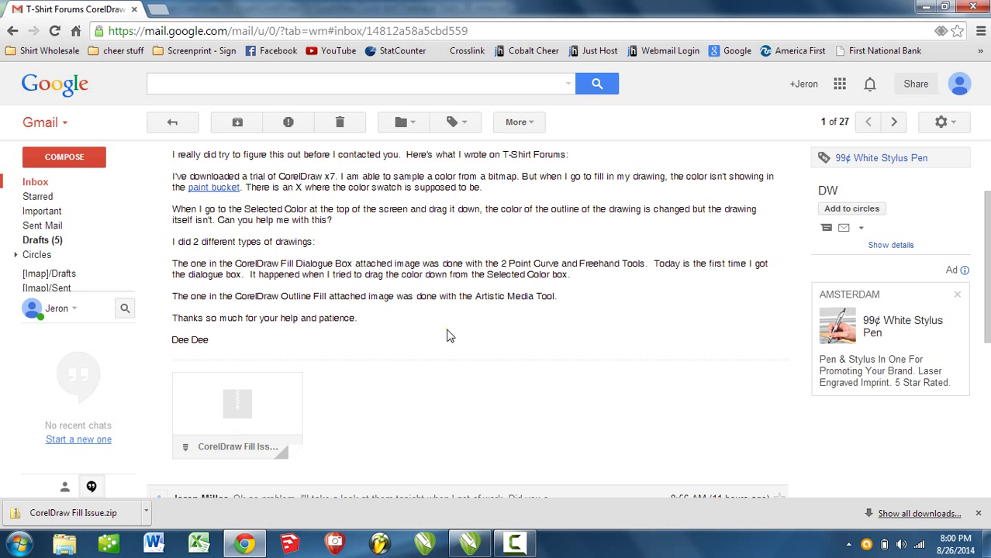
drag(163, 211, 295, 241)
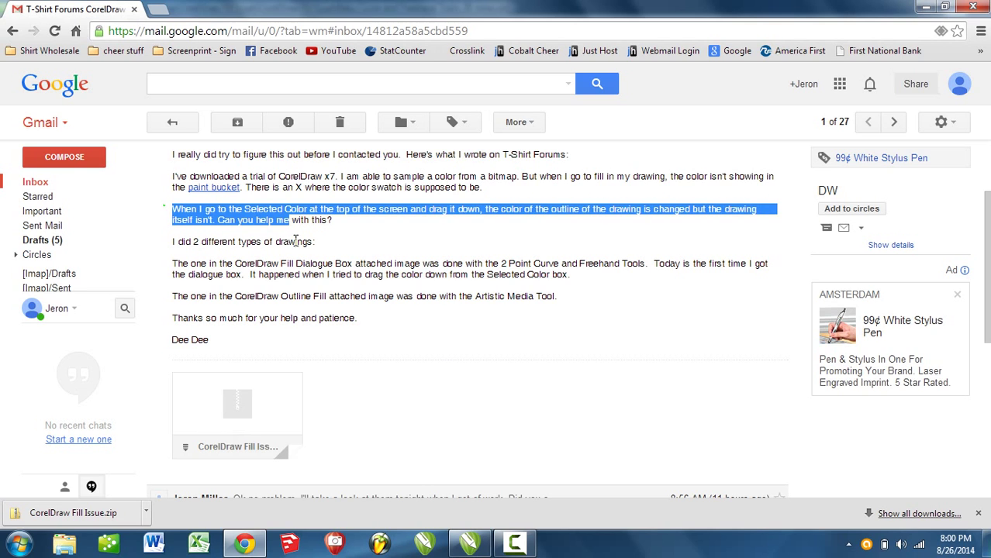
click(399, 248)
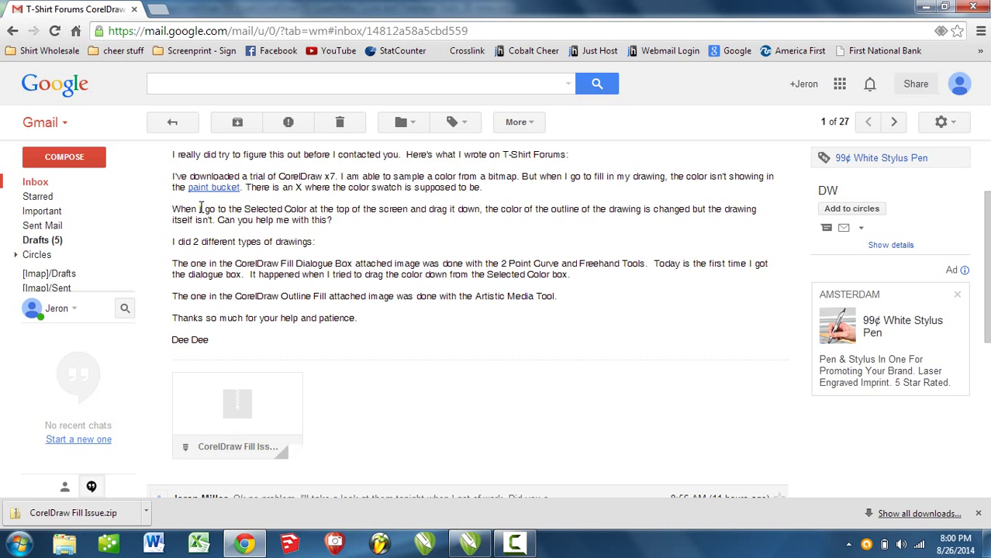
Switch back to CorelDRAW, activate the Pick tool and open the Object Manager docker
click(471, 547)
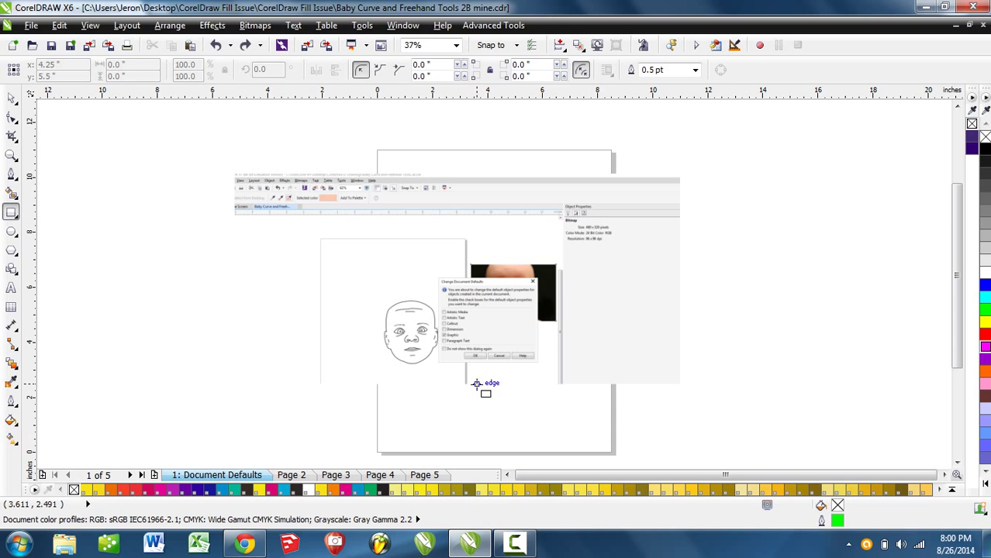
click(12, 99)
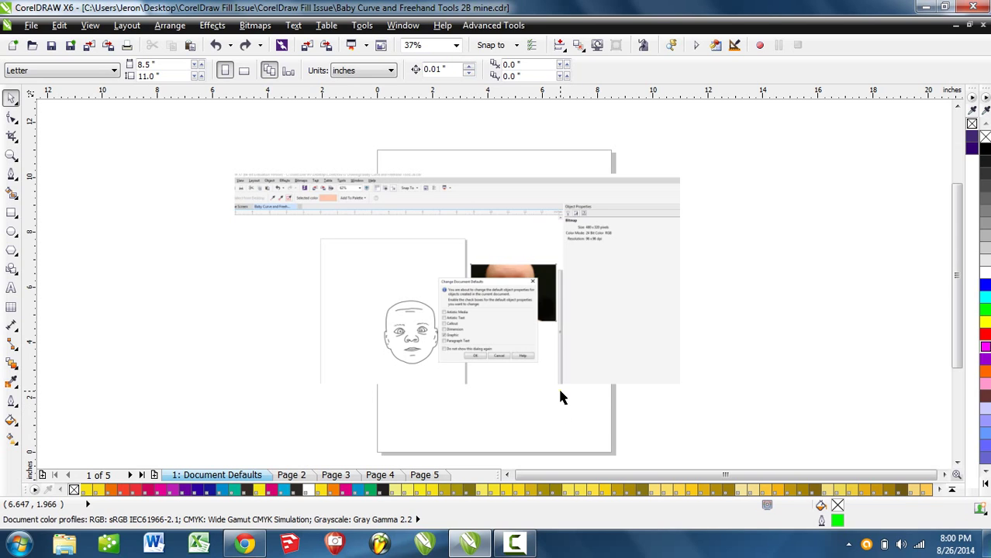
drag(742, 326, 692, 309)
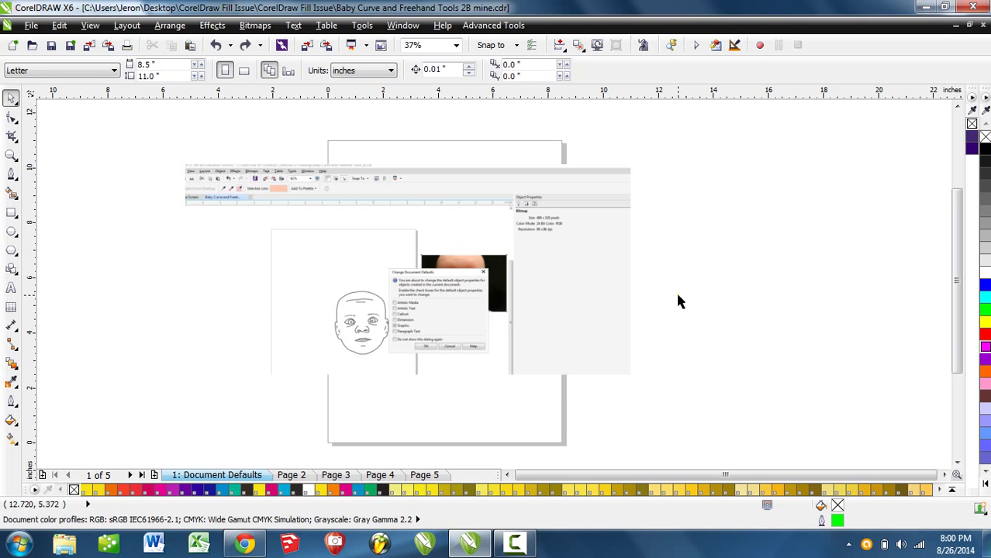
drag(677, 299, 640, 311)
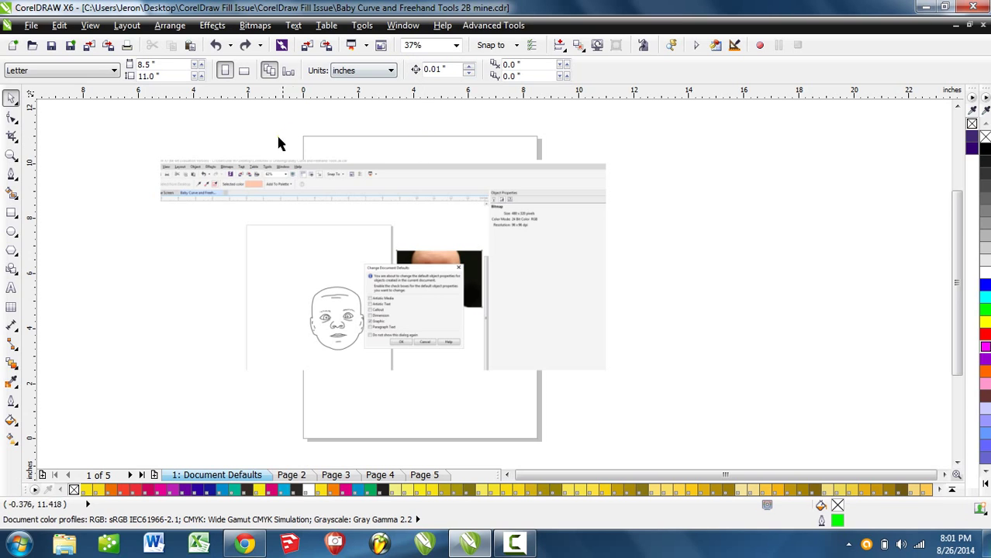
click(402, 26)
mouse_move(434, 157)
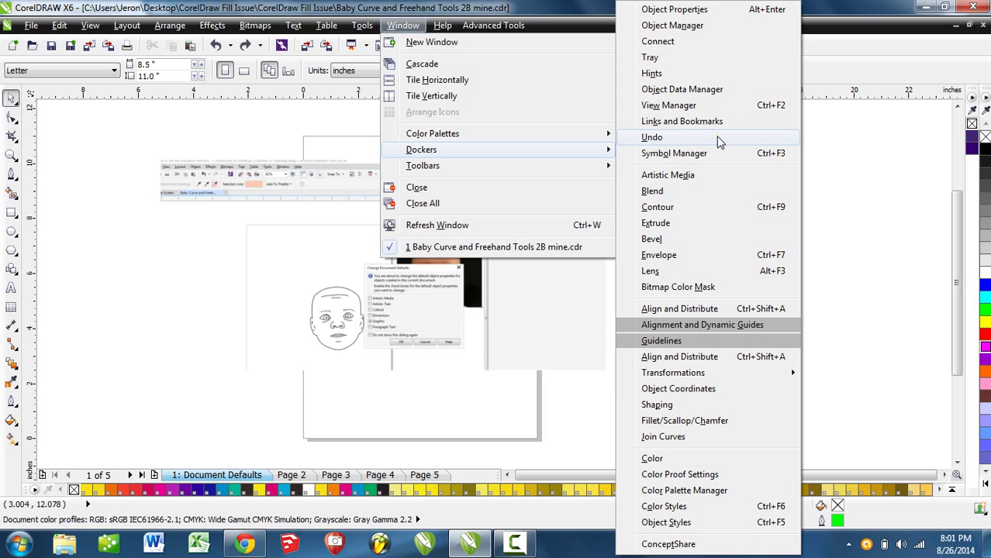
click(688, 27)
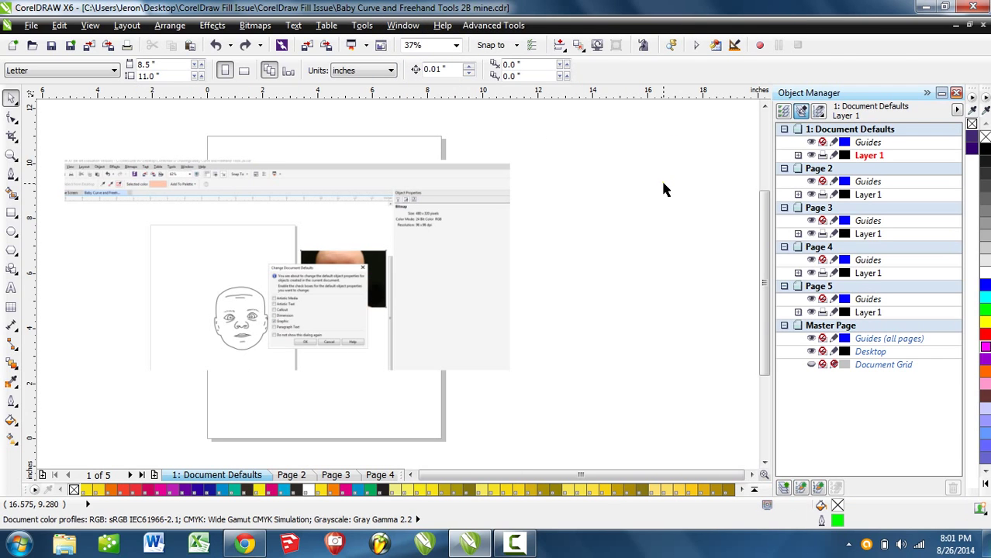
Inspect the Layer 1 contents of Document Defaults, Page 2 and Page 3 in the Object Manager, collapsing each layer again
click(797, 155)
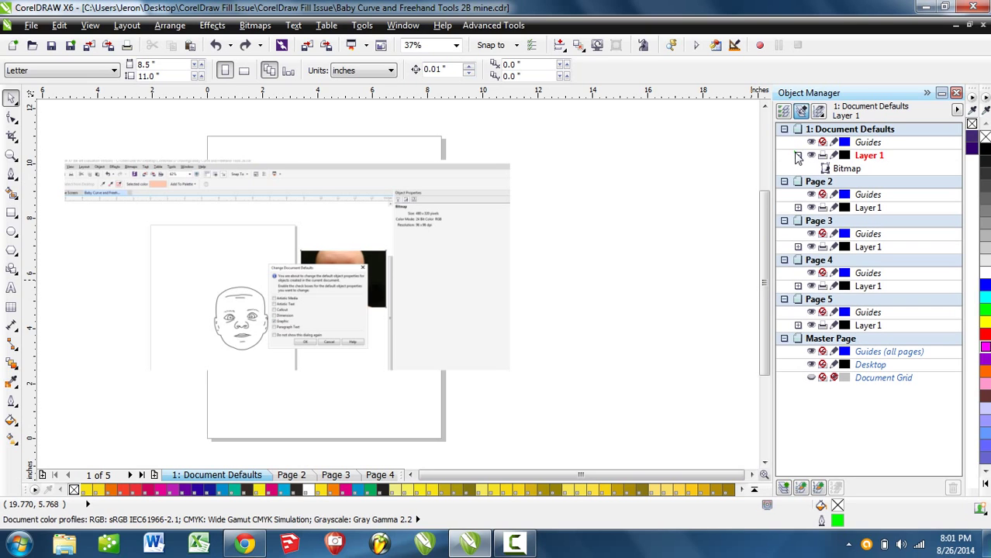
click(798, 208)
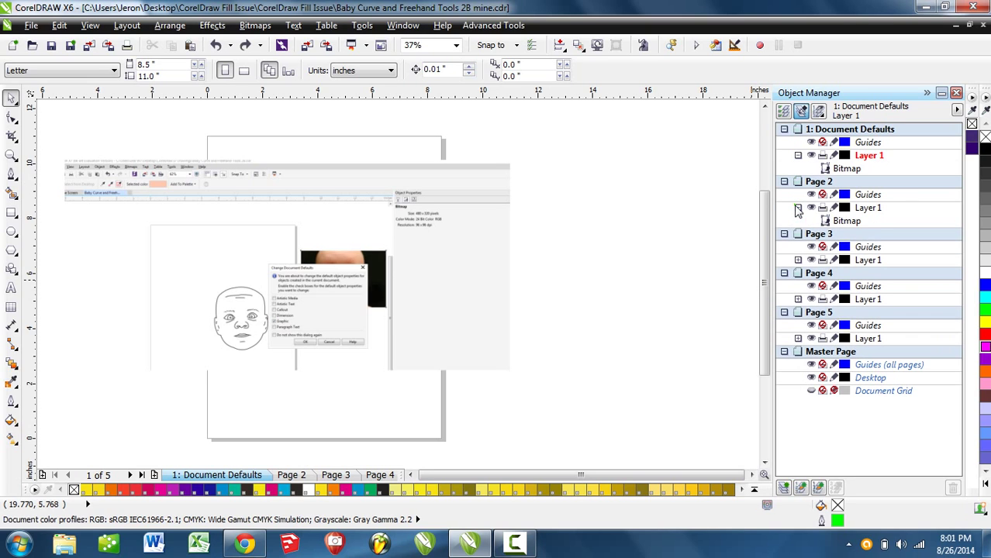
click(798, 260)
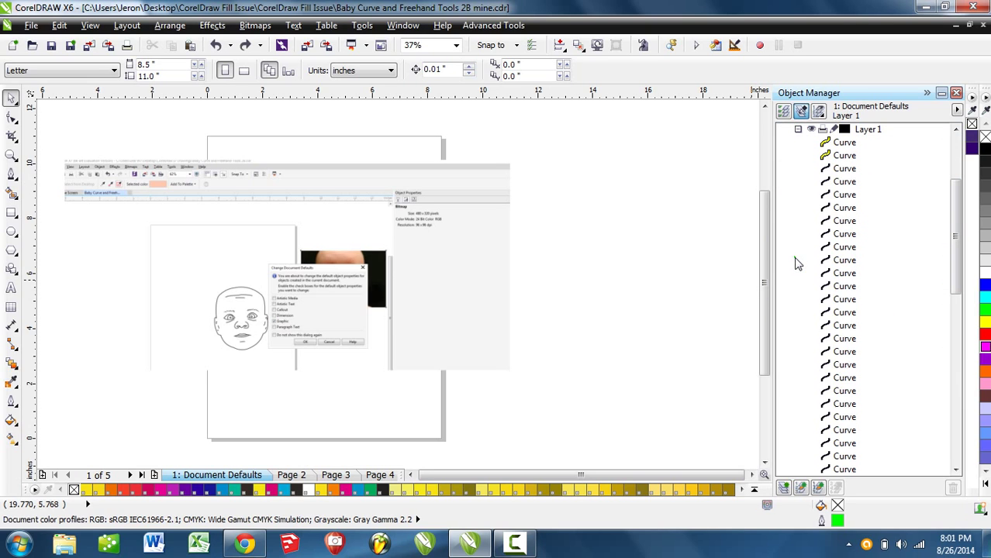
click(798, 130)
click(797, 207)
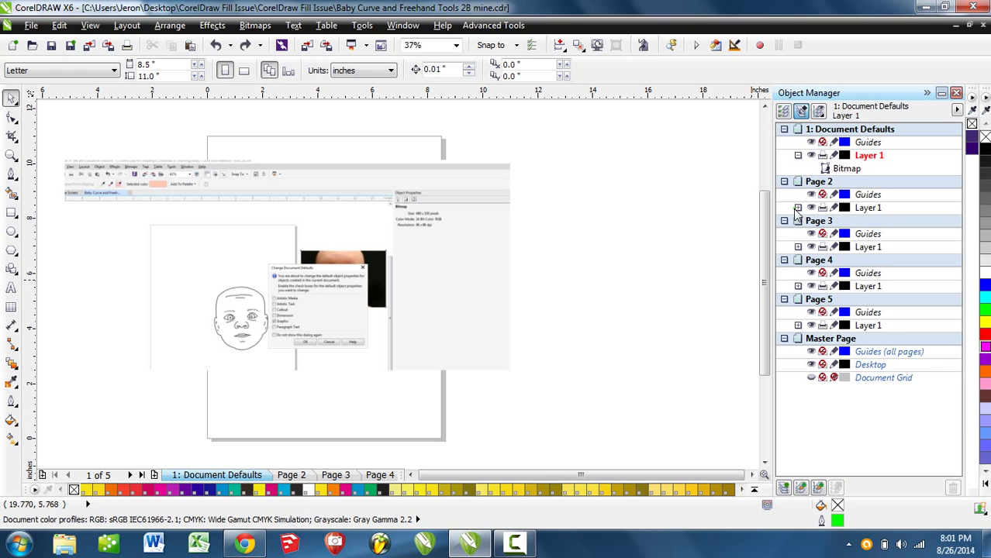
click(797, 155)
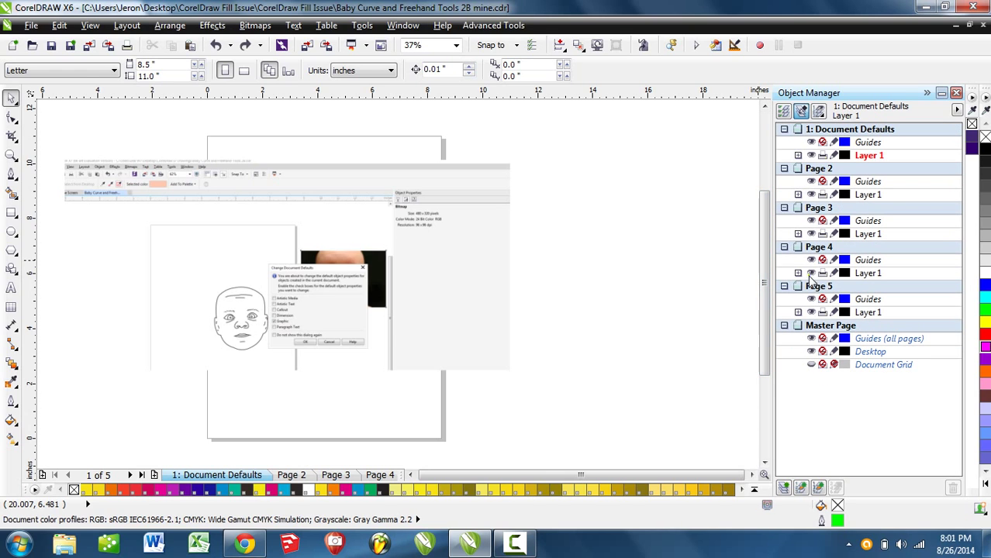
Look through pages 2, 3 and 4, and return to the Document Defaults page to examine its screenshot bitmap
click(290, 474)
click(336, 474)
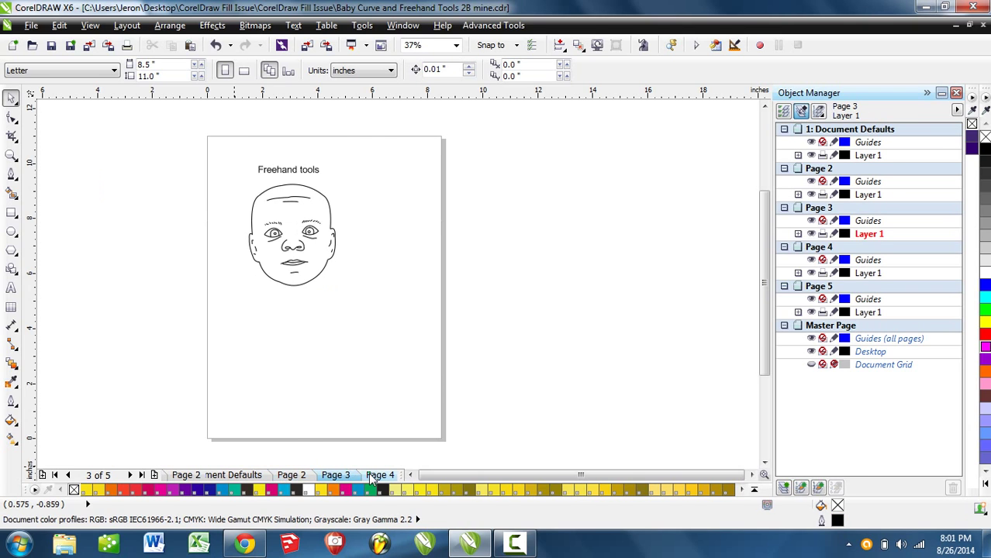
click(379, 474)
click(54, 475)
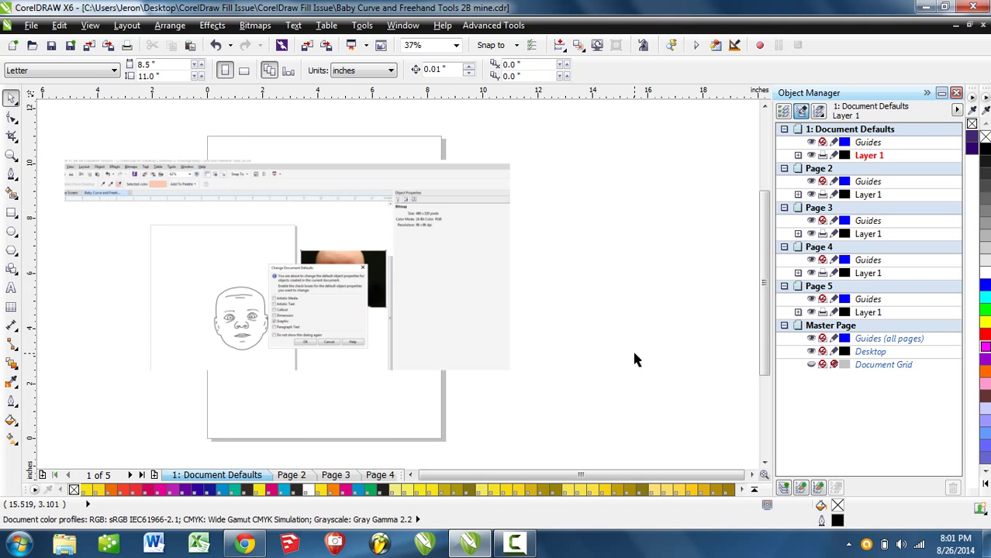
scroll(465, 264, up, 5)
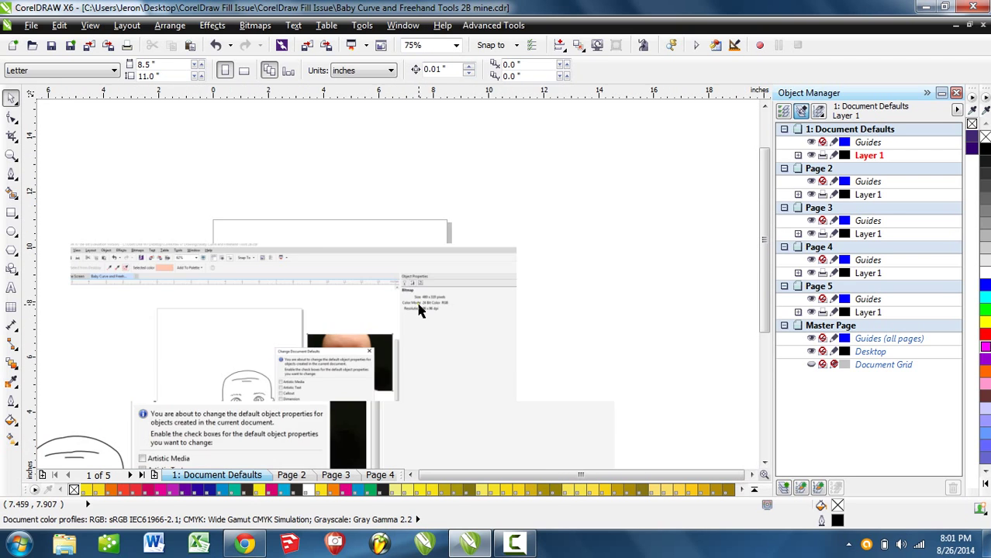
scroll(446, 268, down, 5)
drag(509, 335, 511, 304)
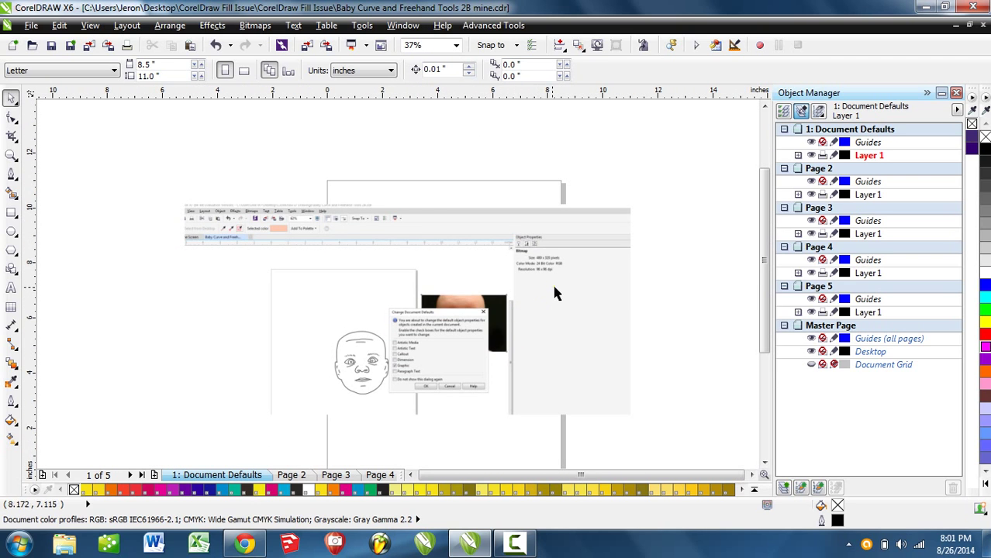
Open the Object Properties docker and alternate between it and the Object Manager docker
click(410, 26)
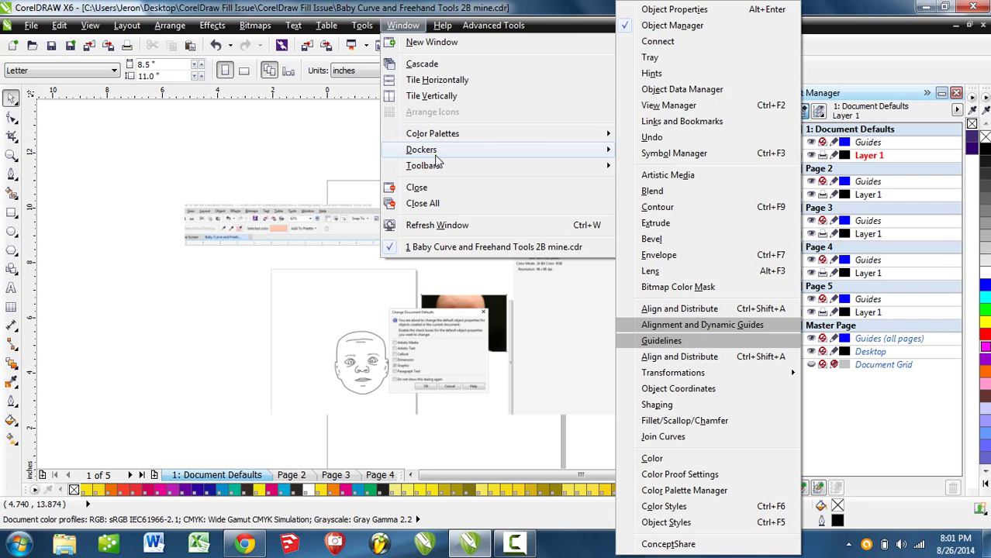
click(673, 10)
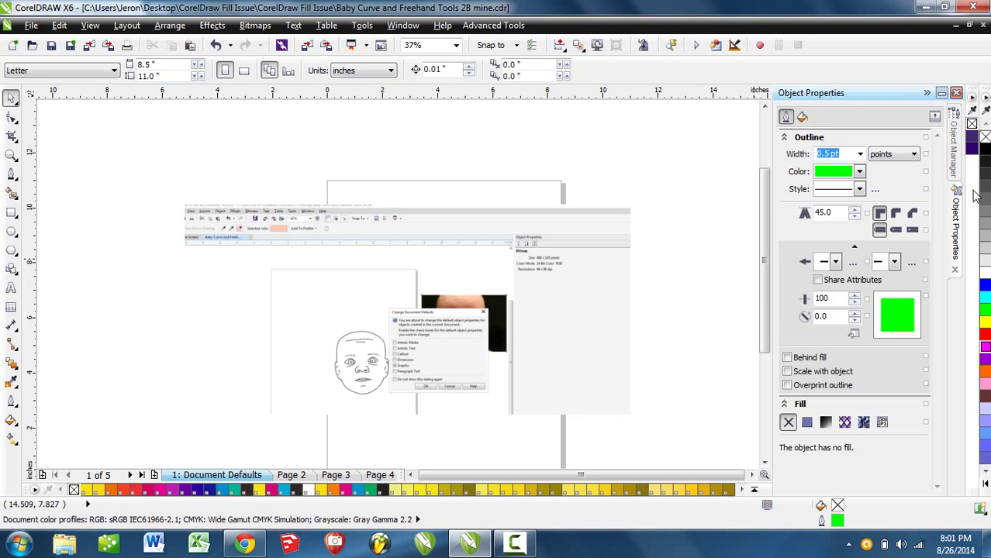
click(958, 165)
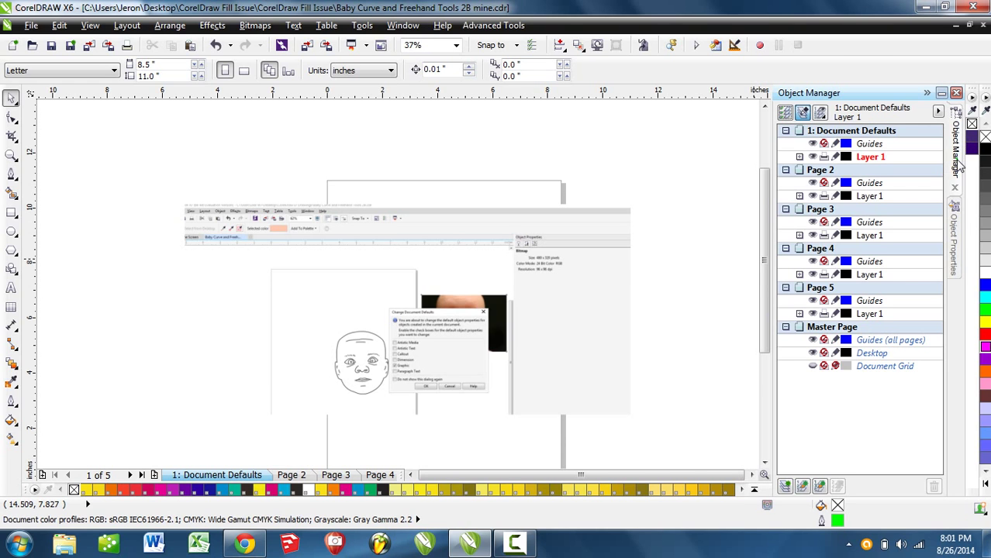
click(950, 240)
click(955, 165)
click(957, 225)
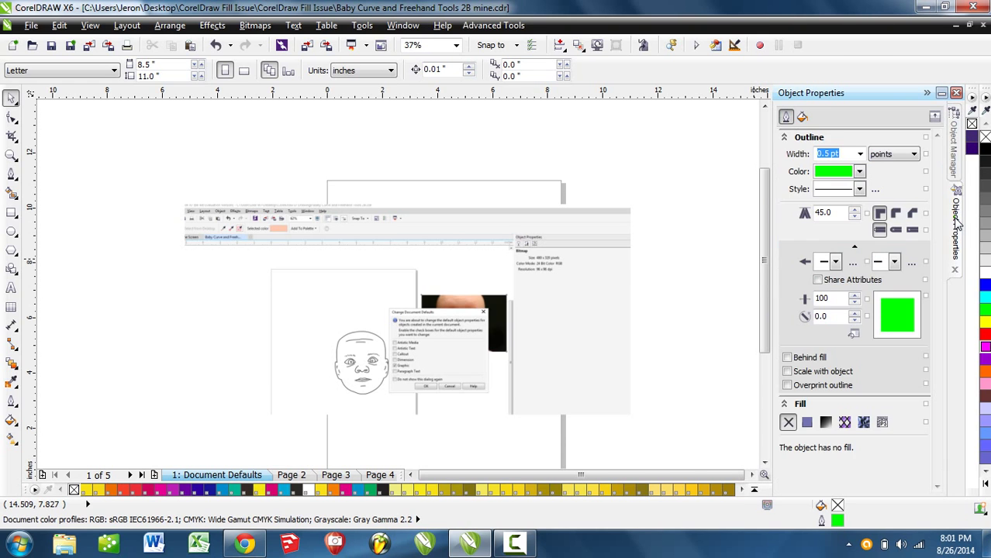
Bring the Object Manager forward and undock Object Properties as a floating window over the drawing
click(957, 158)
drag(959, 230, 588, 179)
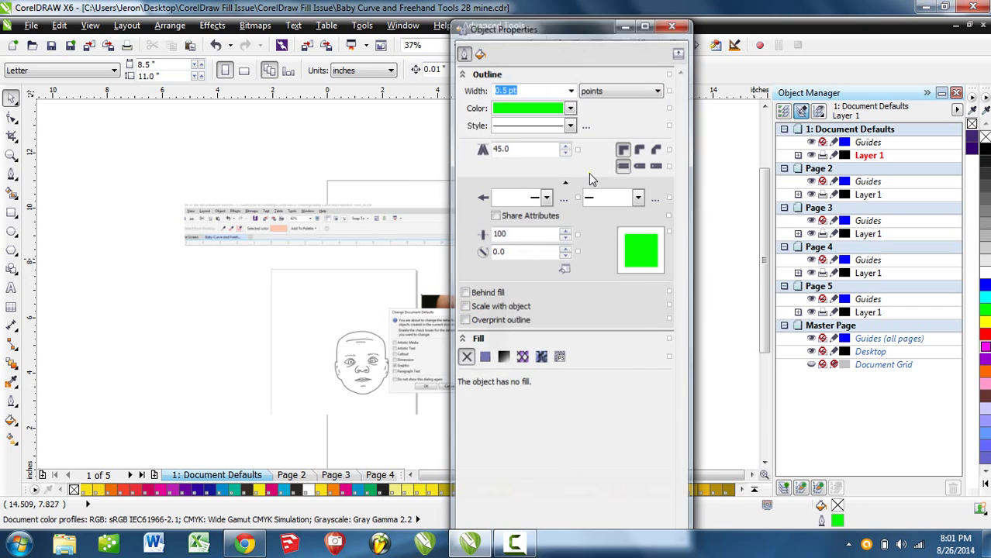
drag(568, 29, 498, 49)
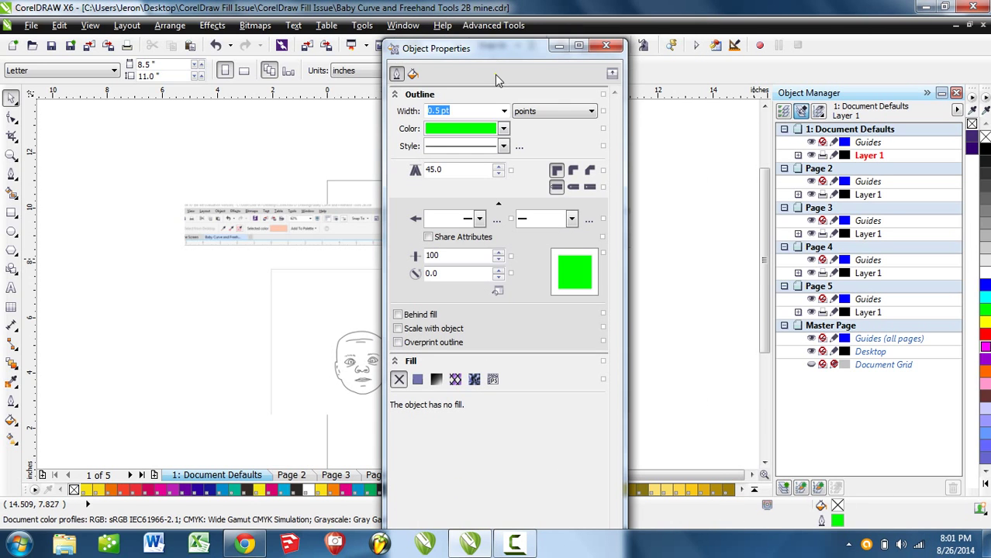
Dock the floating Object Properties window back alongside the Object Manager and bring the Object Manager forward
click(583, 99)
drag(498, 47, 847, 171)
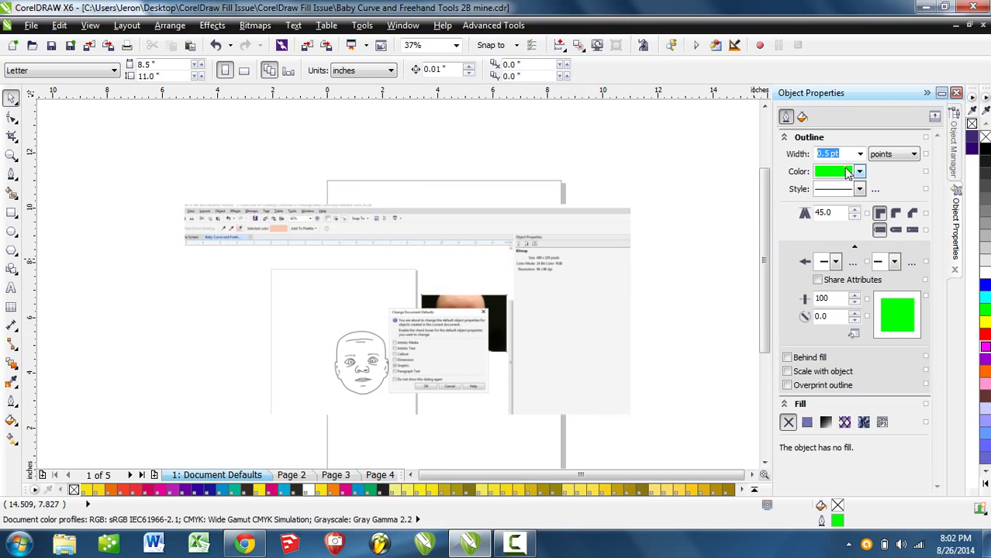
click(955, 147)
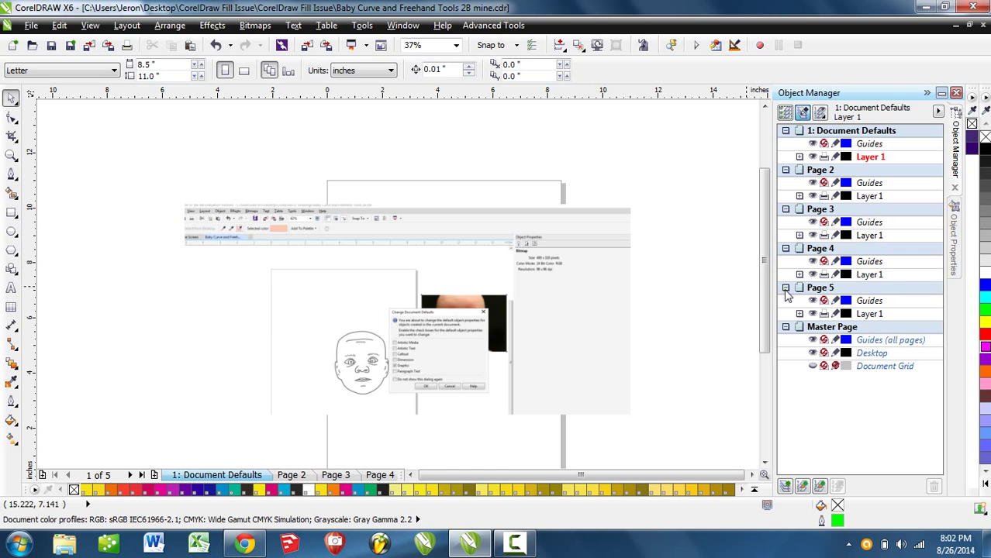
Collapse the Master Page and pages 5, 4, 3 and 2 in the Object Manager, leaving only Document Defaults expanded
click(785, 326)
click(785, 288)
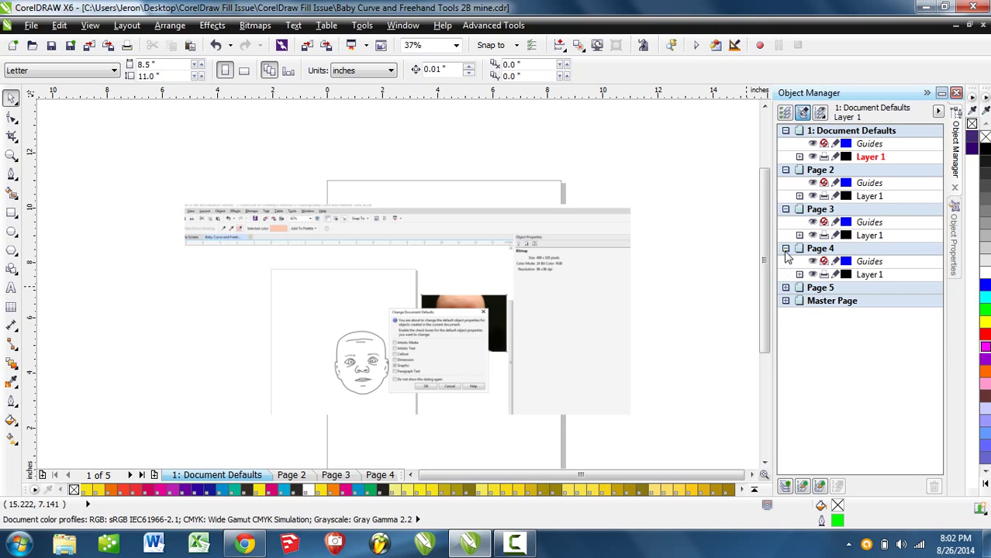
click(785, 248)
click(786, 210)
click(785, 170)
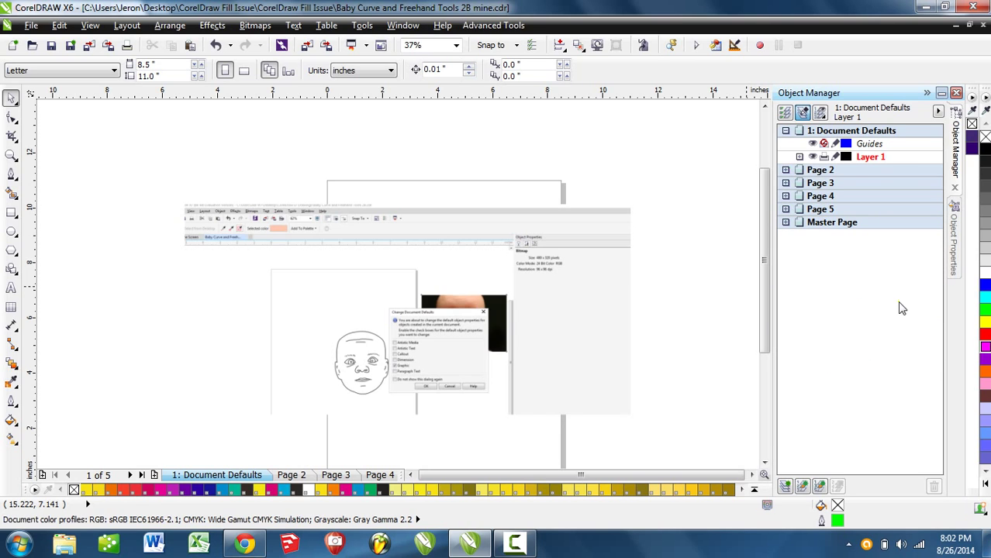
Move the screenshot bitmap on the Document Defaults page up and left, centring it at about x -0.44 and y 8.33 inches
drag(519, 314, 501, 280)
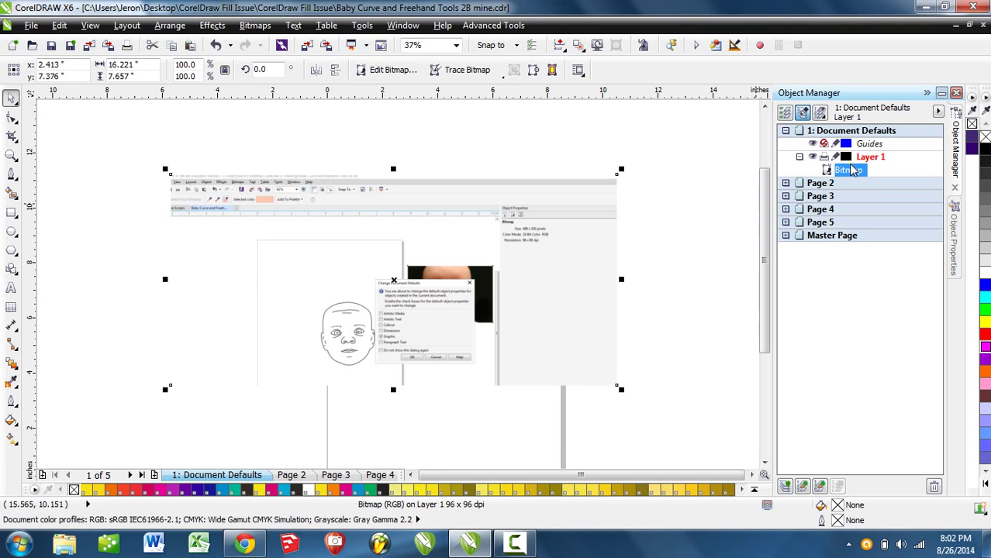
drag(439, 292, 469, 319)
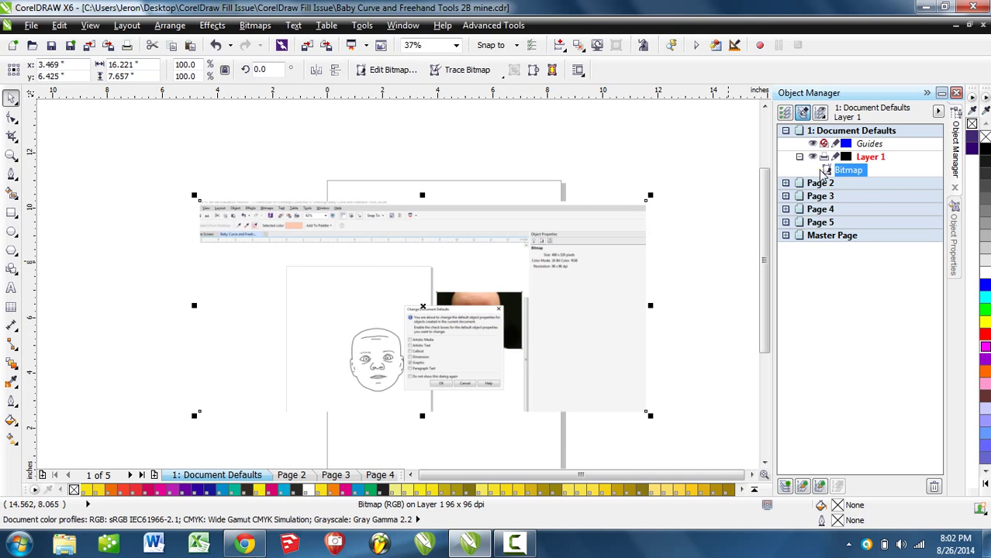
key(ctrl+z)
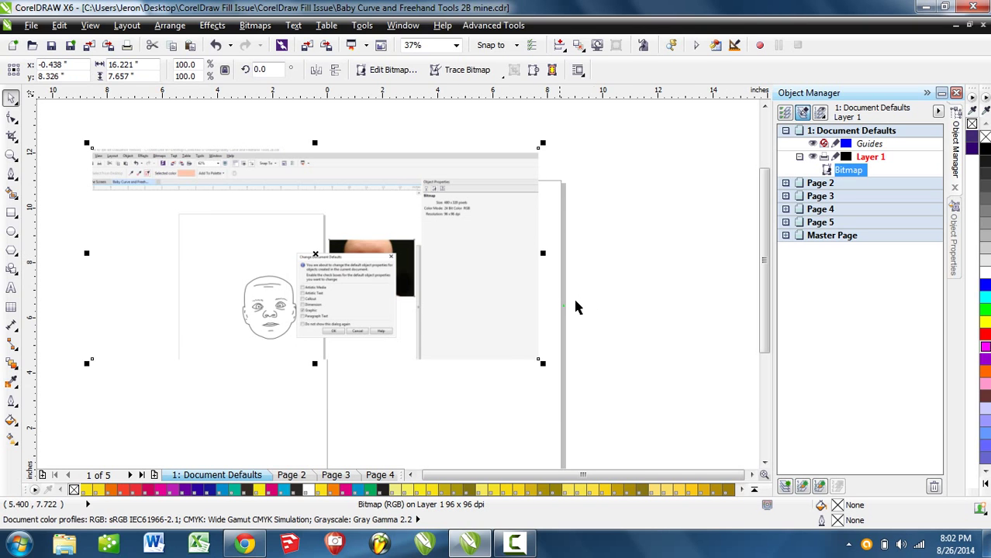
Draw a rectangle about 6.9 by 3.5 inches overlapping the right edge of the screenshot bitmap
click(592, 310)
click(14, 216)
drag(617, 223, 420, 328)
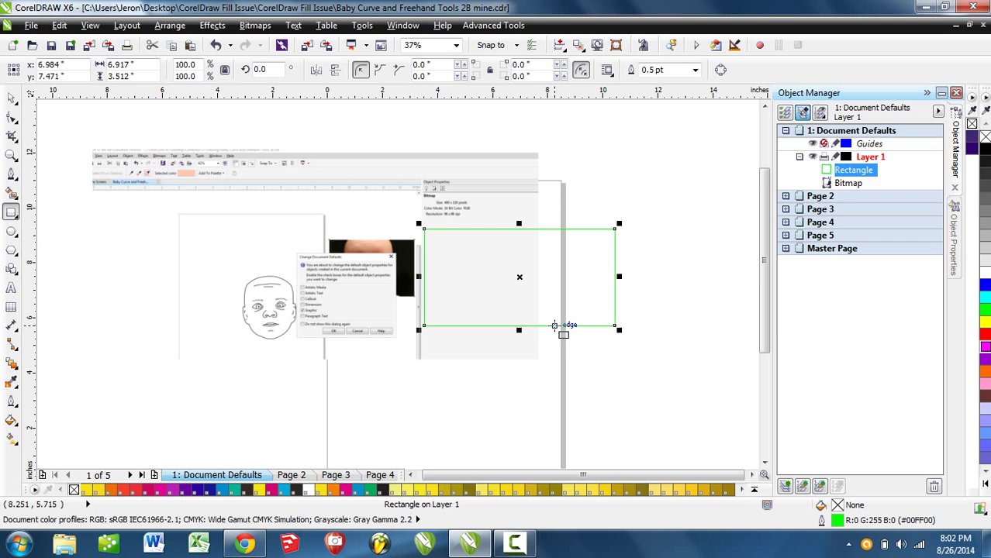
Add three new layers, Layer 2, Layer 3 and Layer 4, to the Document Defaults page
click(784, 487)
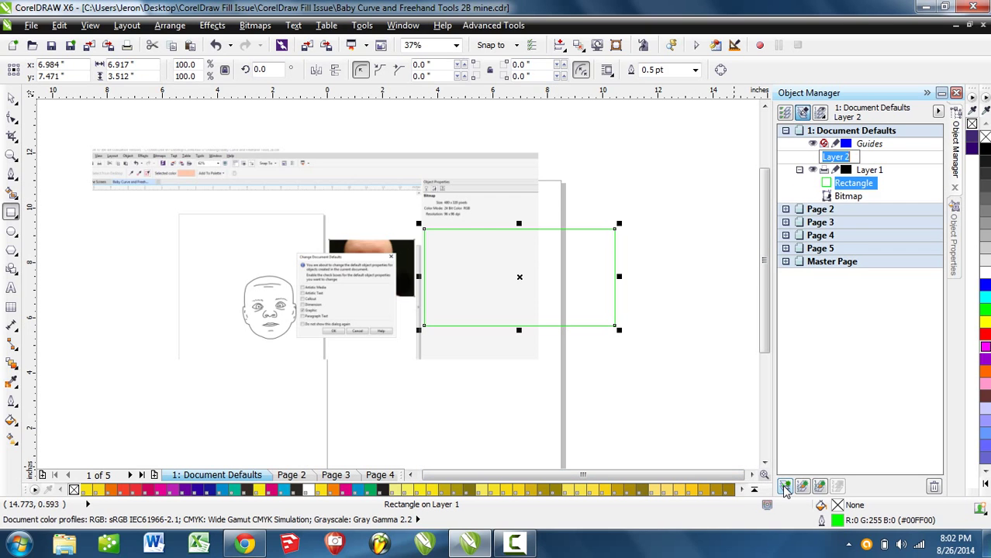
click(785, 486)
click(784, 487)
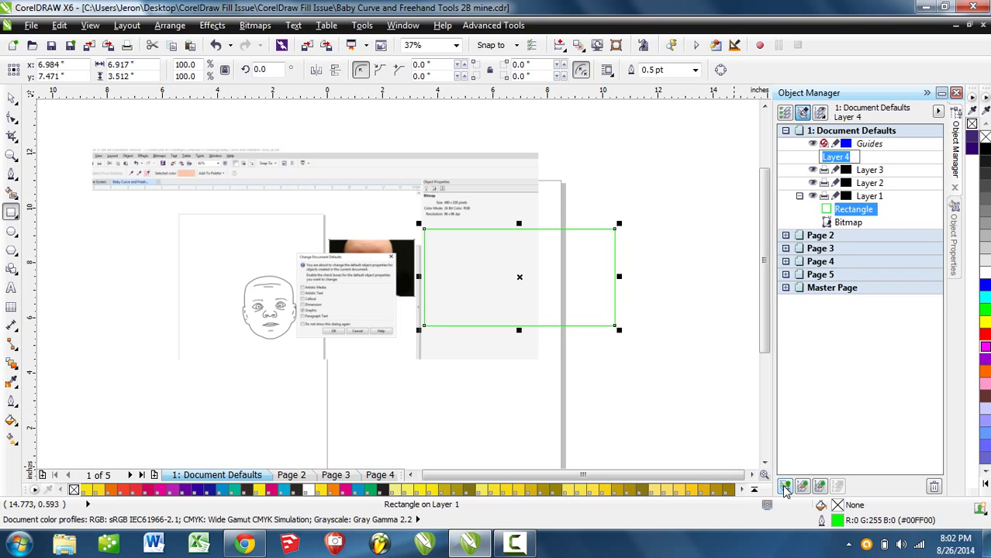
key(Return)
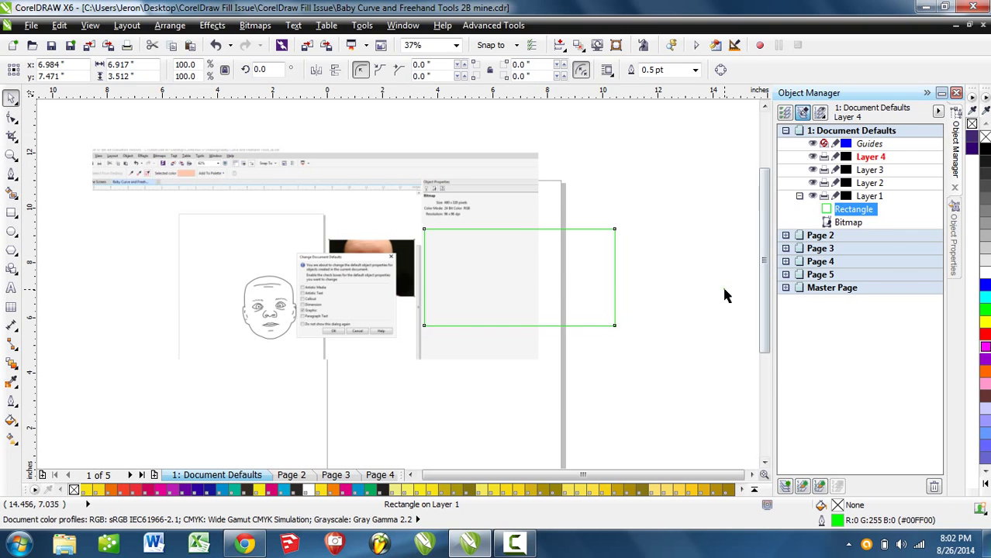
Move the green rectangle from Layer 1 to Layer 3, and toggle Layer 3's visibility off and on again
drag(851, 210, 869, 173)
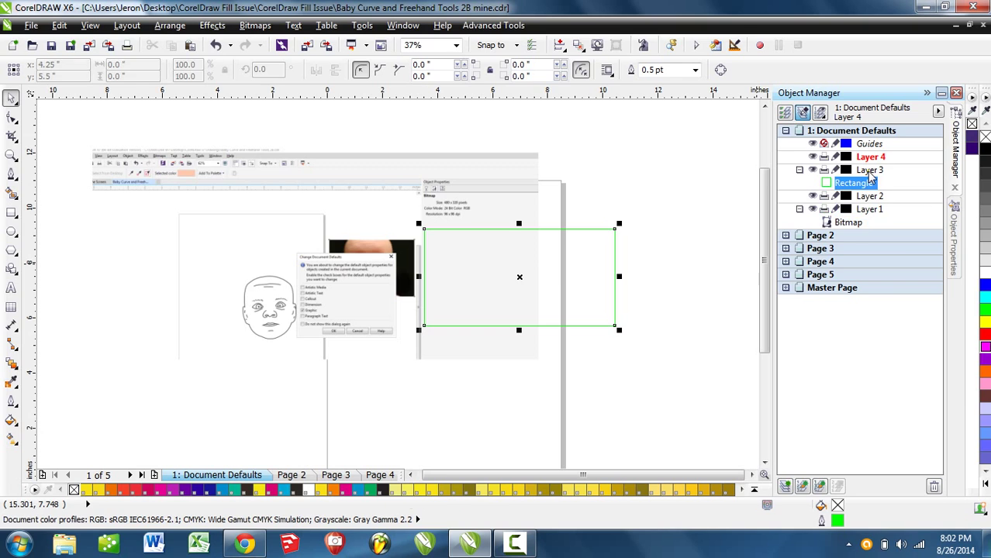
click(688, 256)
click(813, 170)
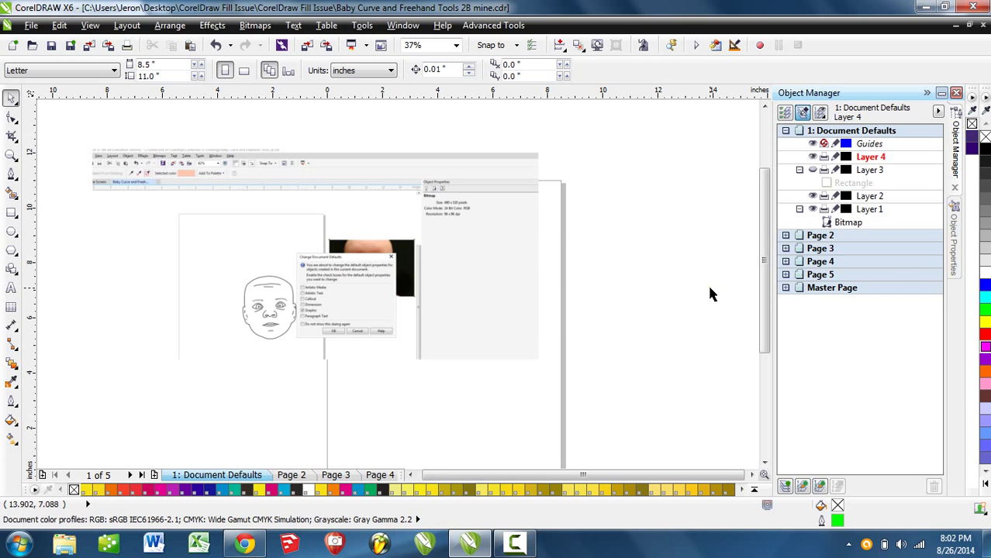
click(813, 170)
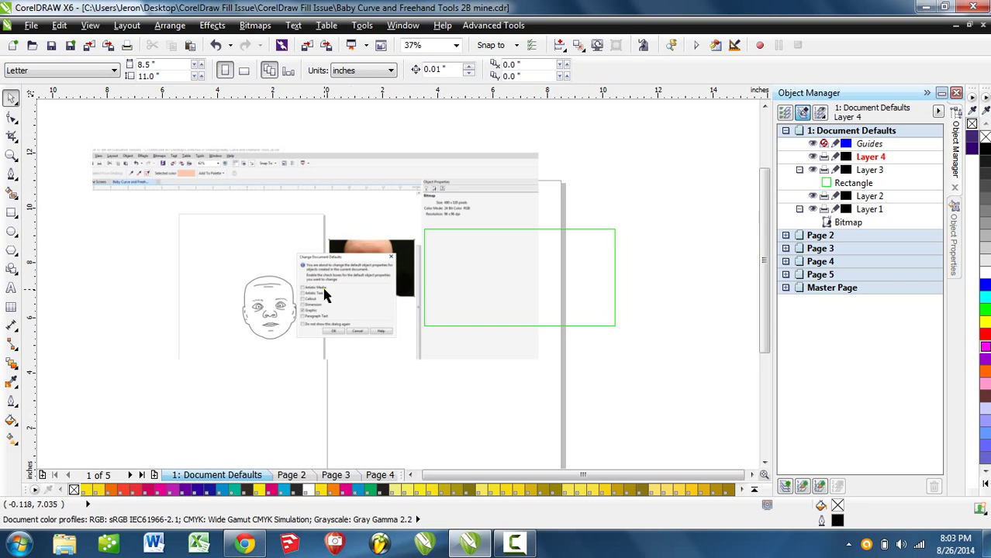
On page 3, fill one short stroke near the middle of the right-hand eyebrow with green
click(302, 475)
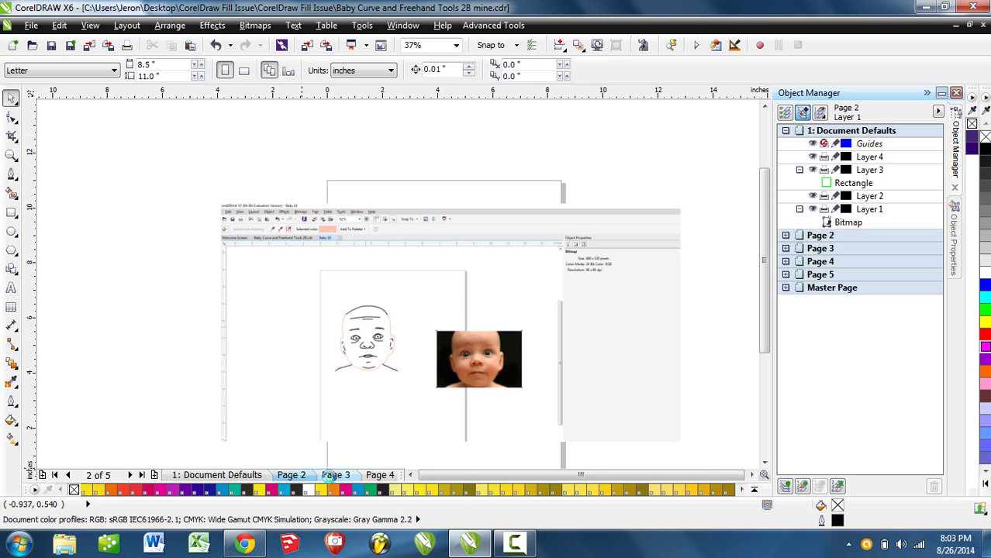
click(335, 475)
scroll(422, 267, up, 5)
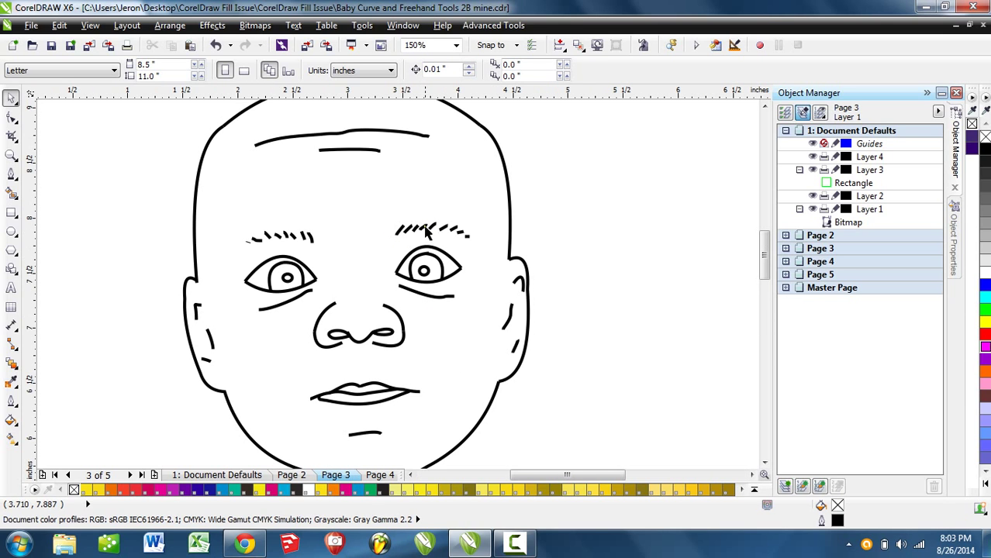
click(425, 232)
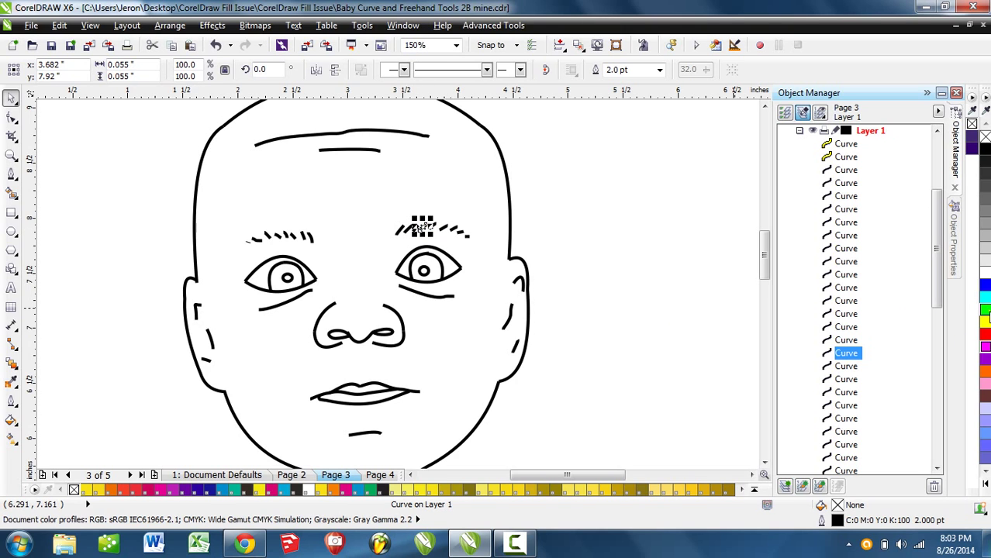
click(602, 311)
scroll(404, 226, up, 5)
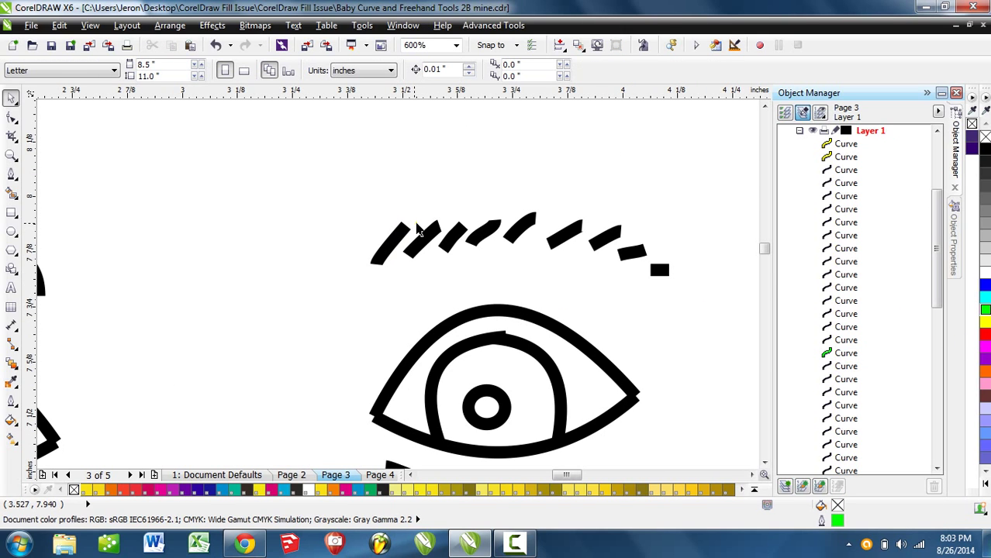
click(469, 246)
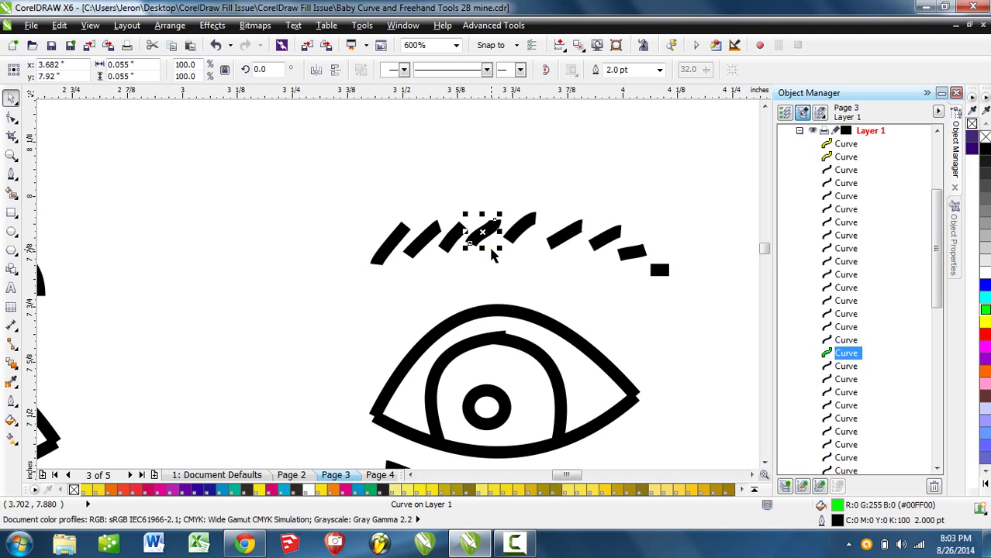
Undo the green fill on the eyebrow stroke and examine the stroke up close
click(646, 199)
click(487, 236)
key(ctrl+z)
click(555, 232)
click(484, 230)
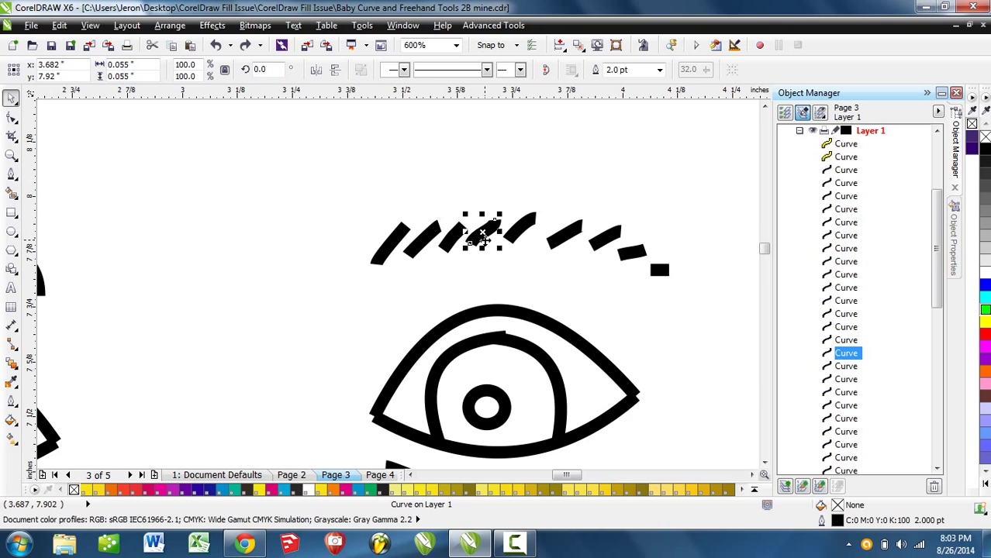
scroll(482, 234, up, 2)
scroll(484, 225, down, 4)
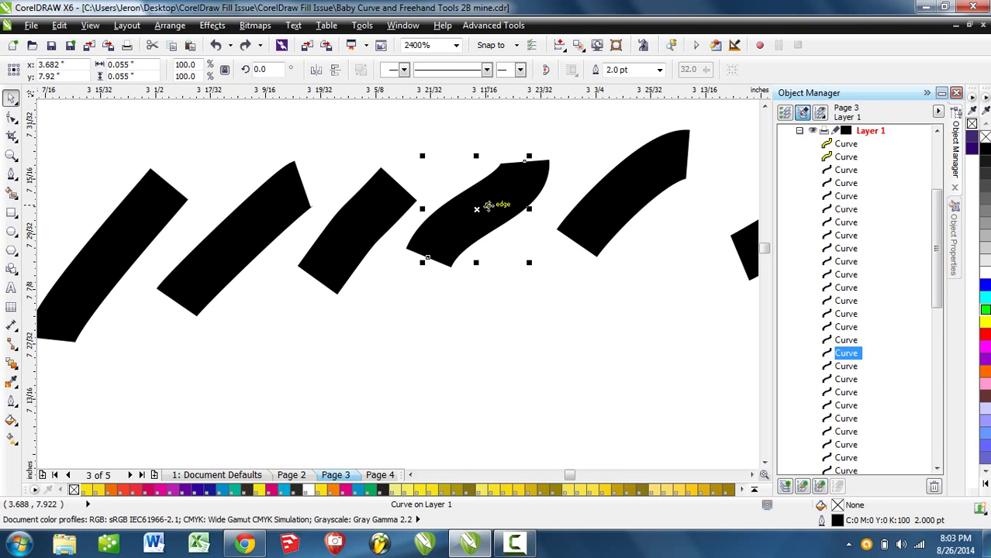
click(640, 196)
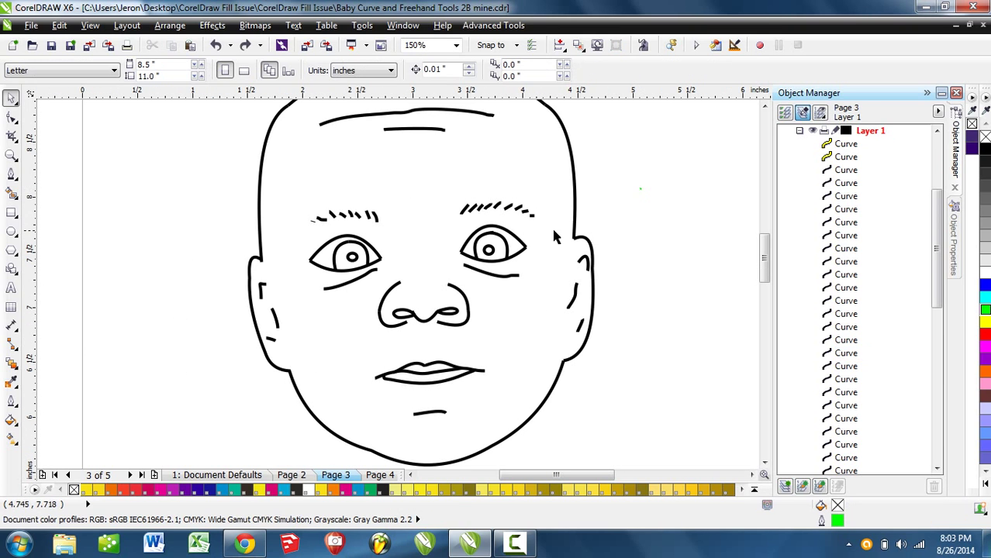
Select the outermost stroke of the right-hand eyebrow through its Object Manager entry, try moving it outside the face, and undo the move
click(491, 211)
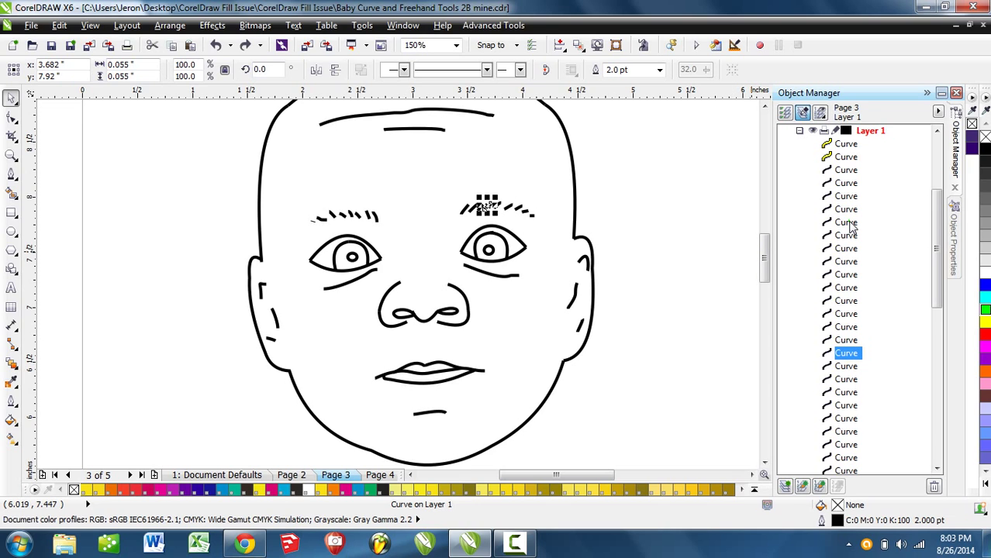
click(850, 224)
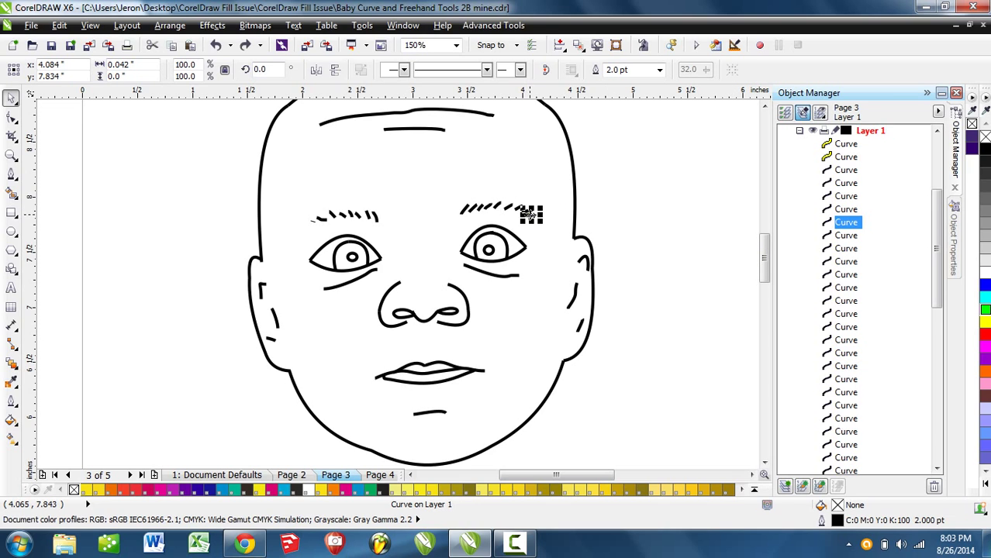
drag(528, 214, 630, 225)
key(ctrl+z)
click(694, 343)
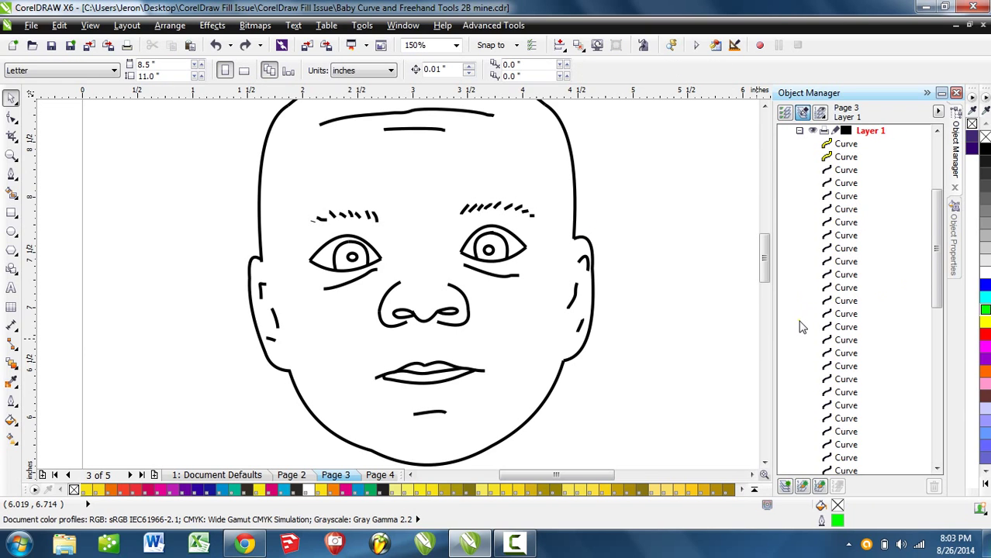
Return to the Document Defaults page and delete the green rectangle overlapping the screenshot bitmap
scroll(487, 343, down, 1)
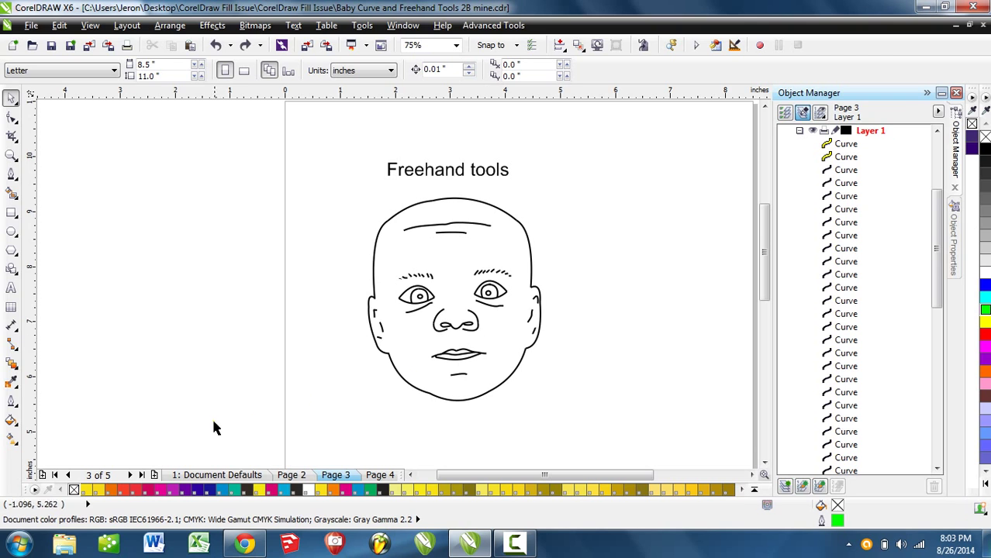
click(220, 475)
scroll(393, 356, down, 1)
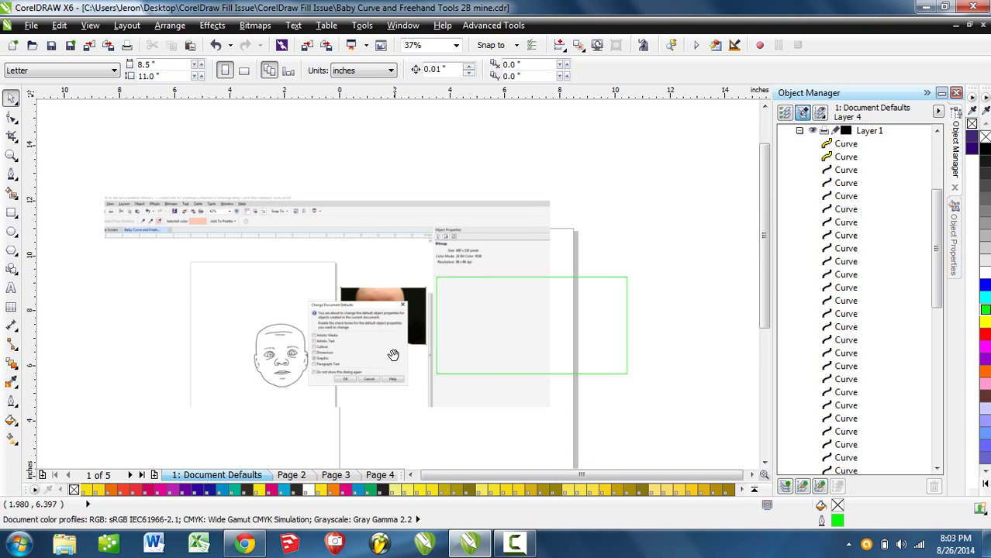
drag(748, 233, 490, 381)
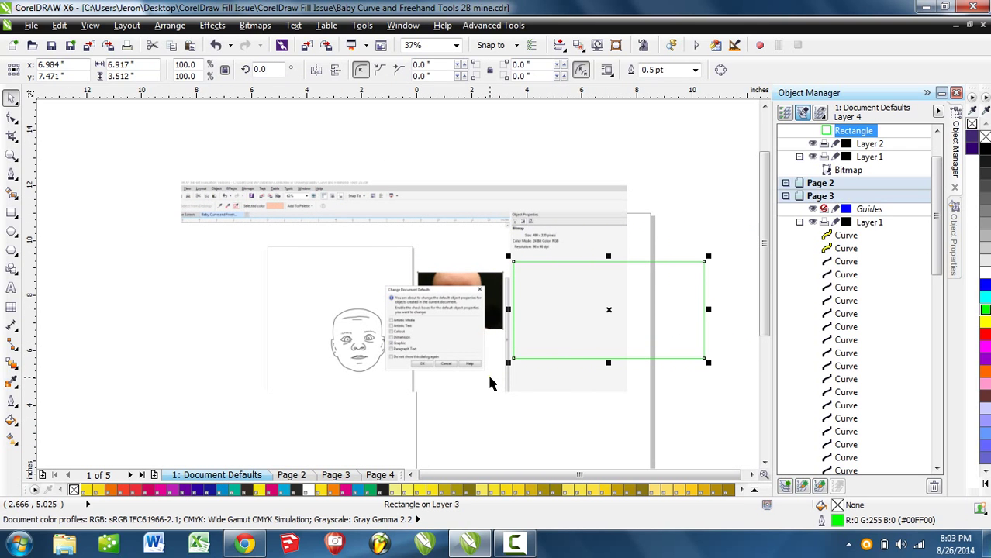
key(Delete)
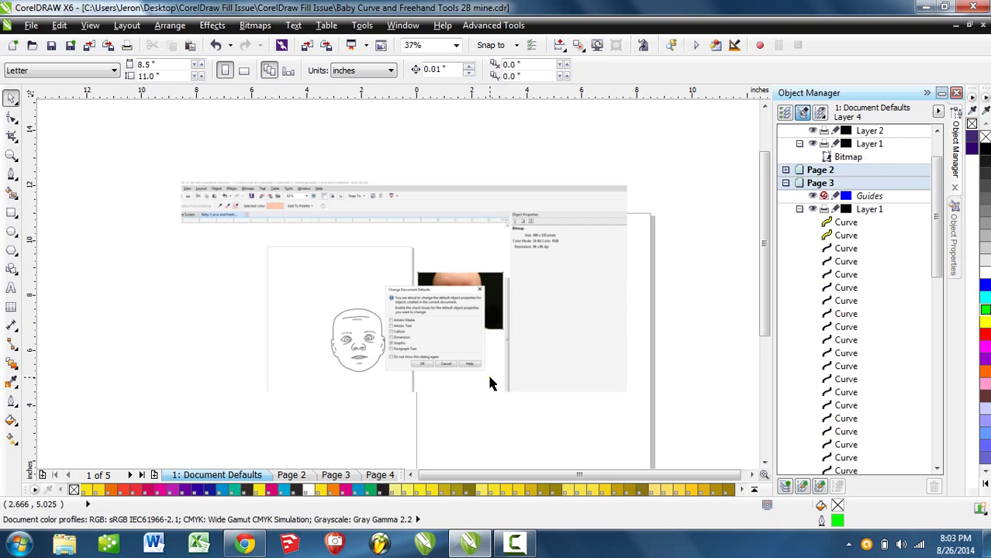
Bring Object Properties forward and draw a rectangle about 6.5 by 8.5 inches to the left of the page
click(950, 214)
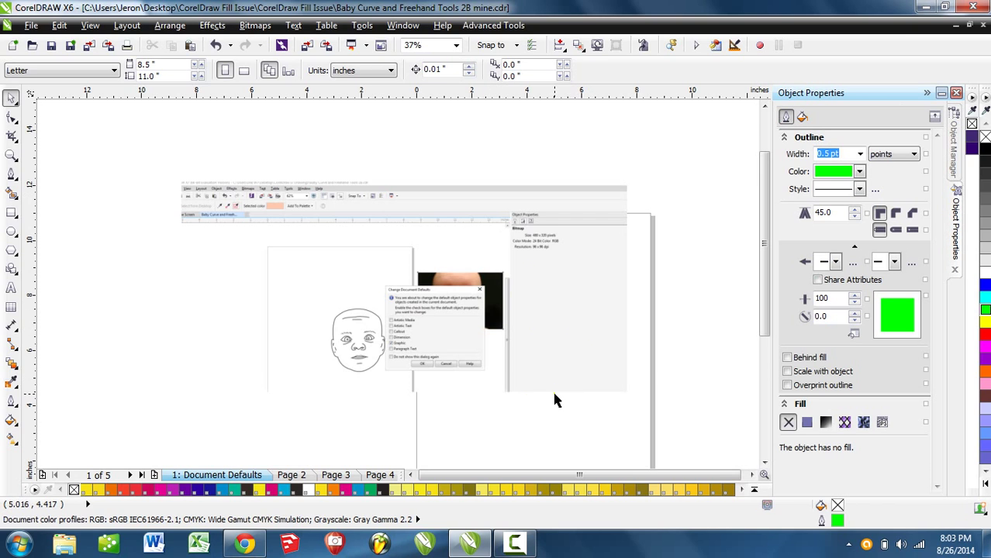
click(10, 214)
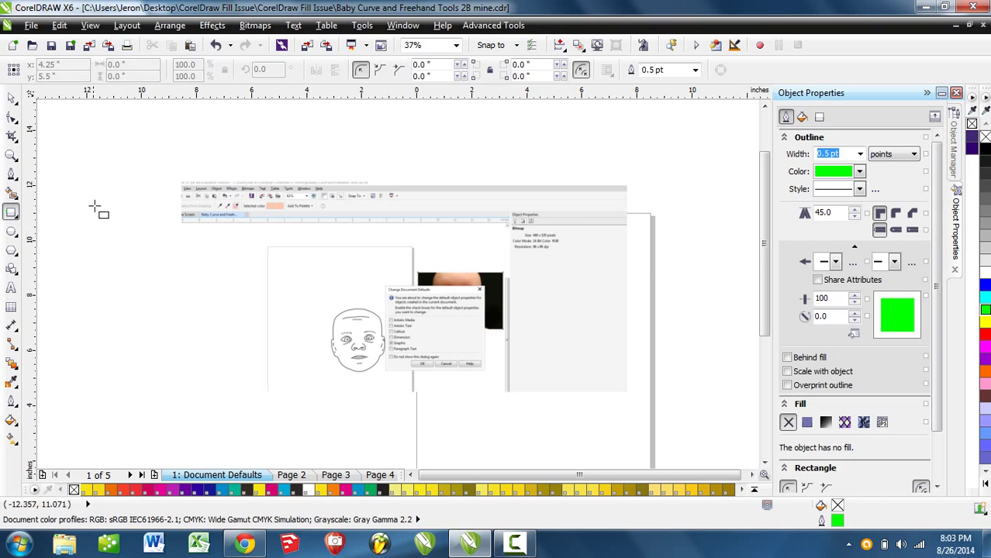
drag(115, 150, 295, 384)
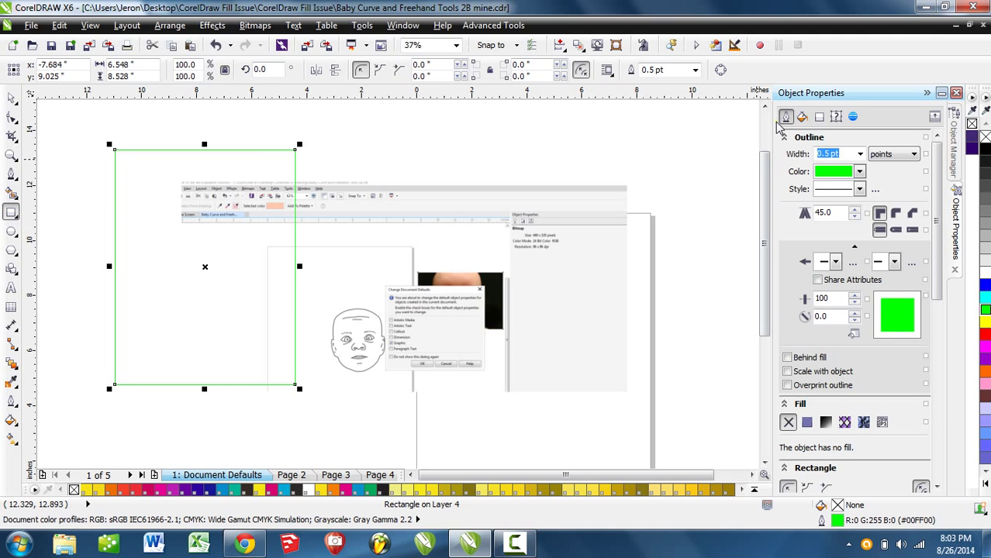
Set the green rectangle's outline width to 24 pt and its outline color to yellow
click(859, 154)
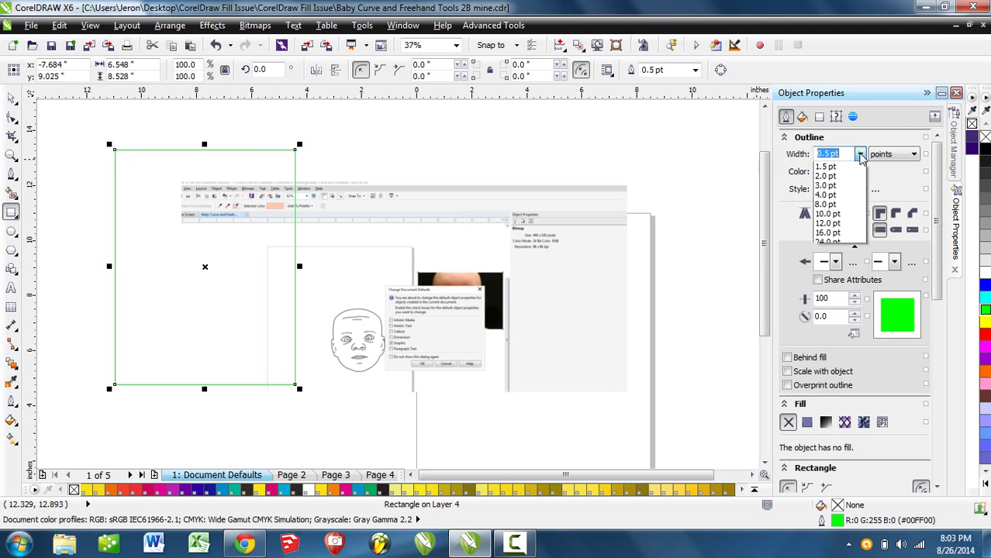
click(833, 292)
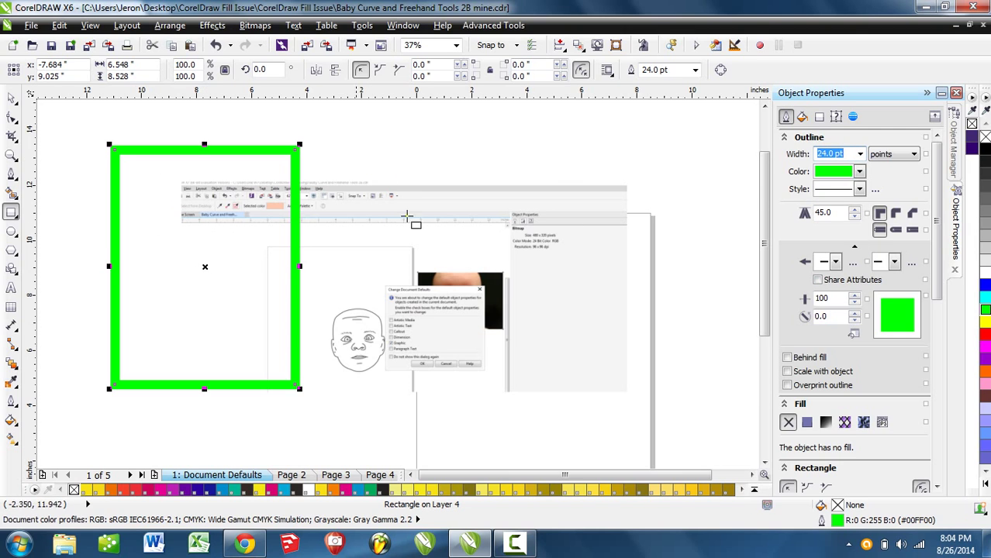
click(859, 172)
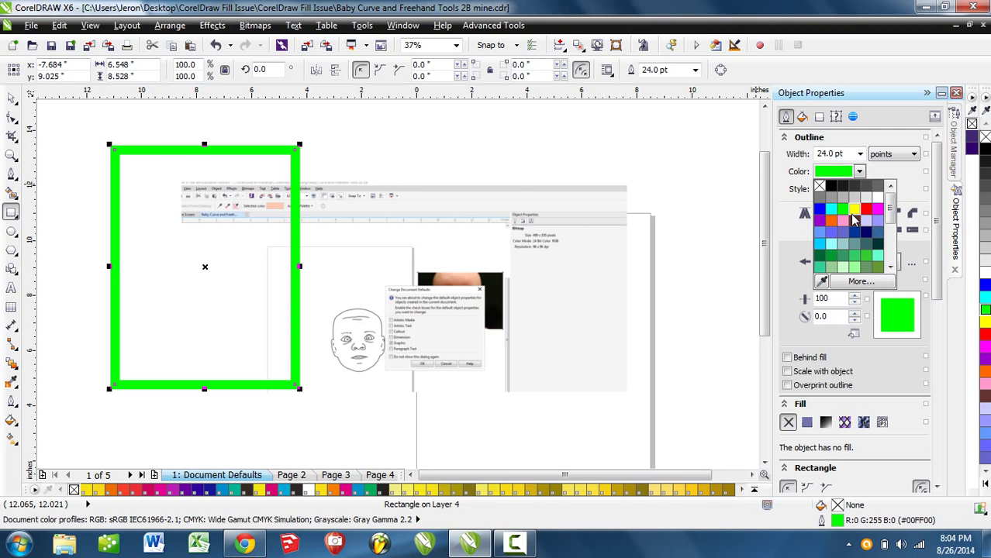
click(853, 210)
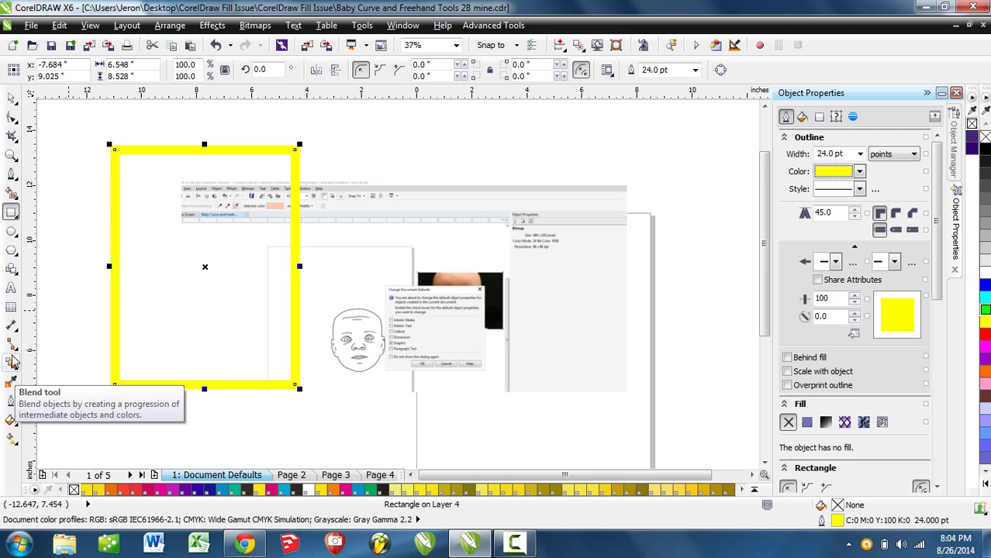
Add a page after Document Defaults and go to the last page, which holds the baby photo
scroll(71, 315, down, 1)
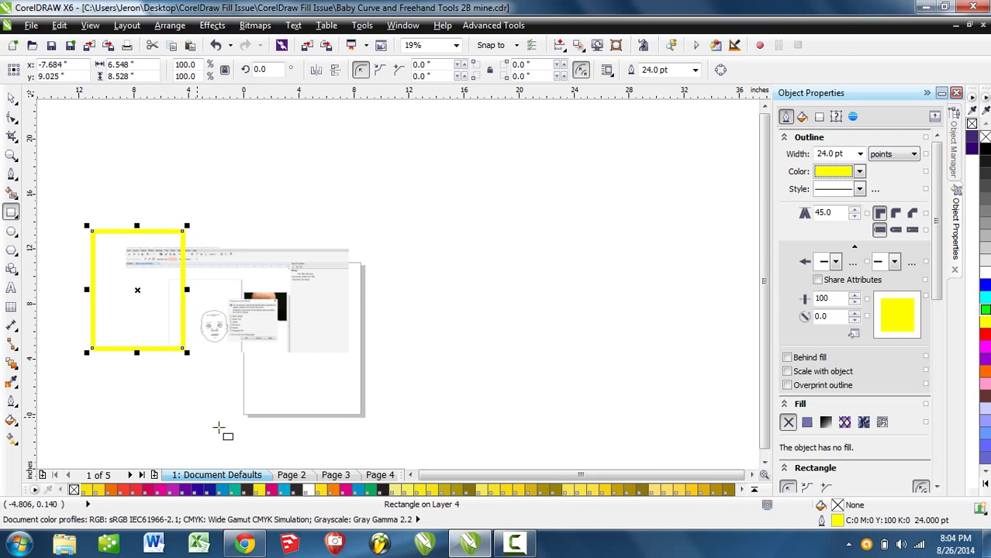
click(153, 475)
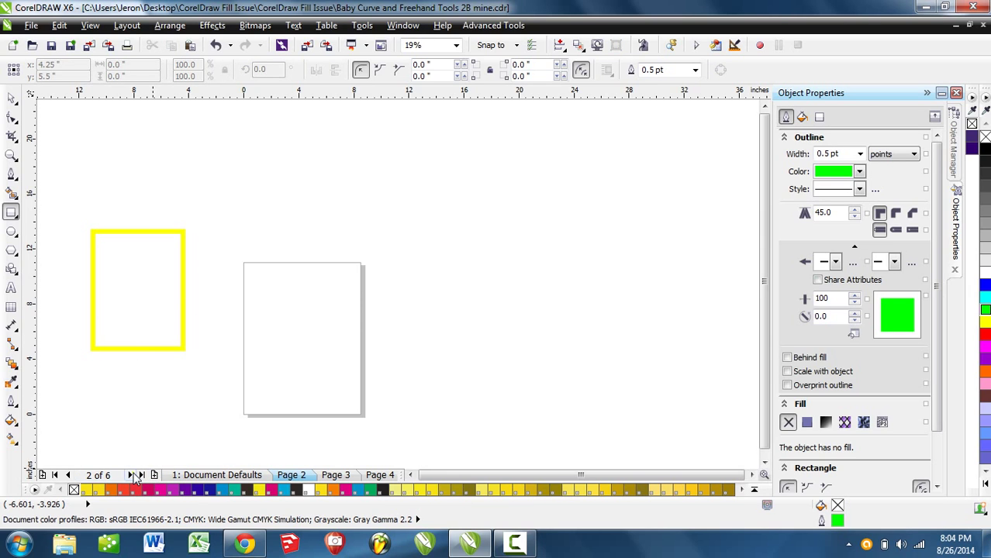
click(69, 475)
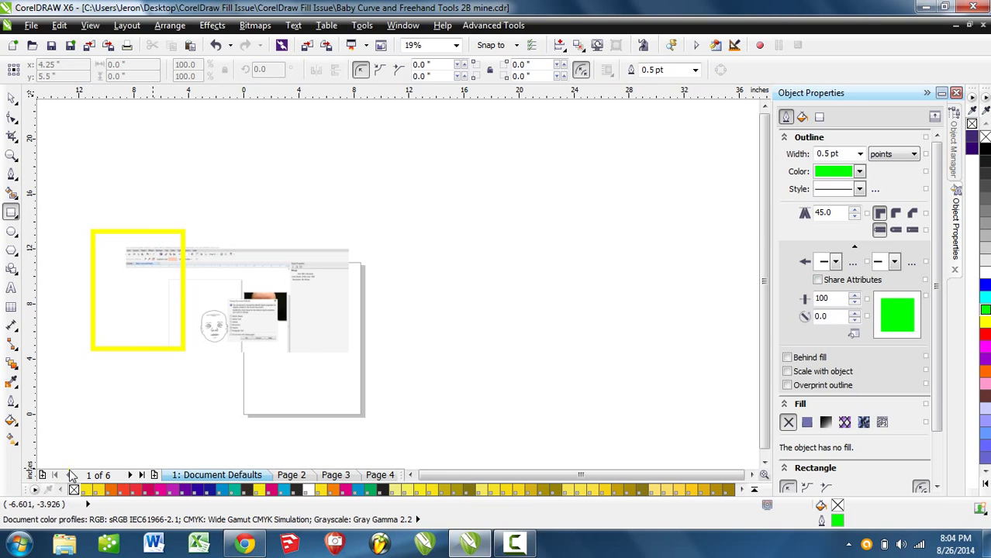
click(141, 475)
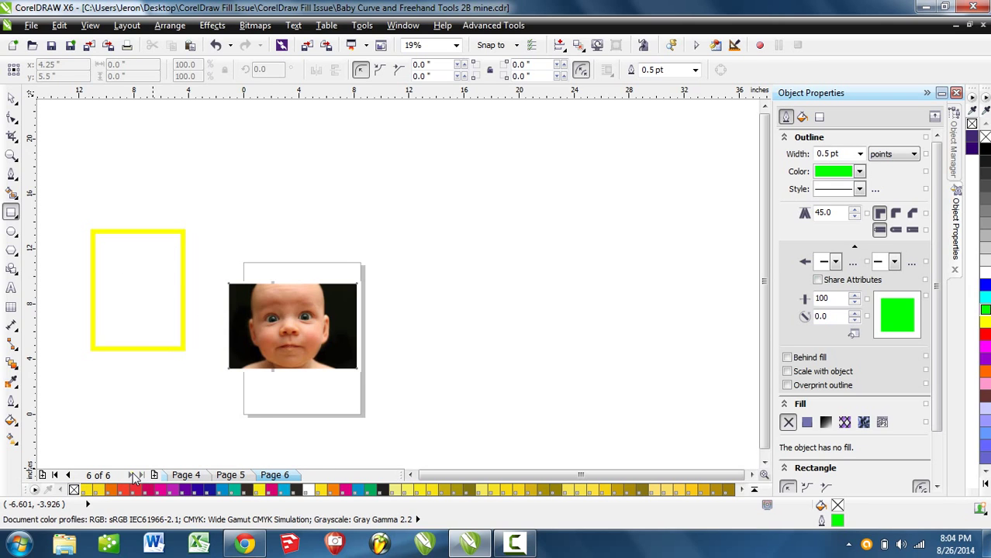
scroll(446, 329, up, 2)
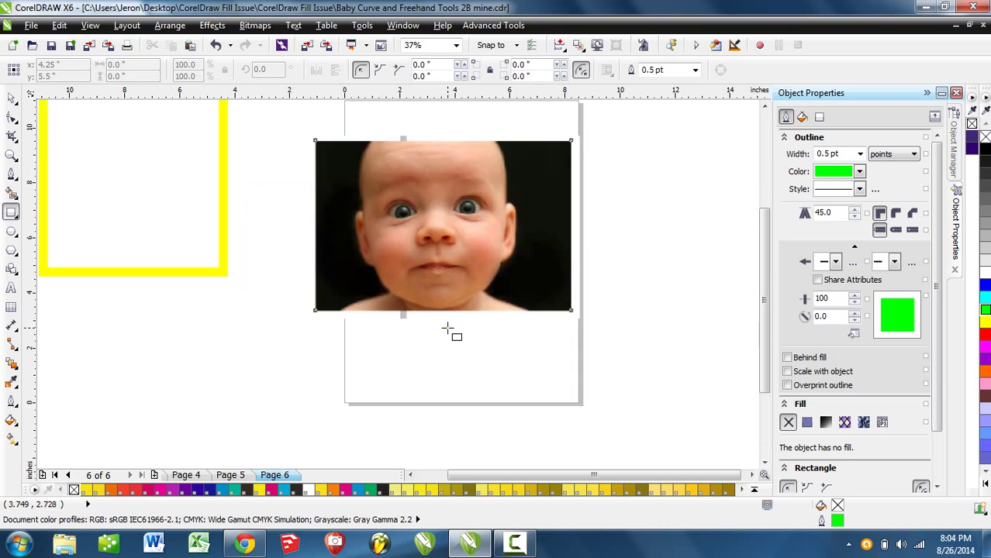
drag(447, 329, 420, 391)
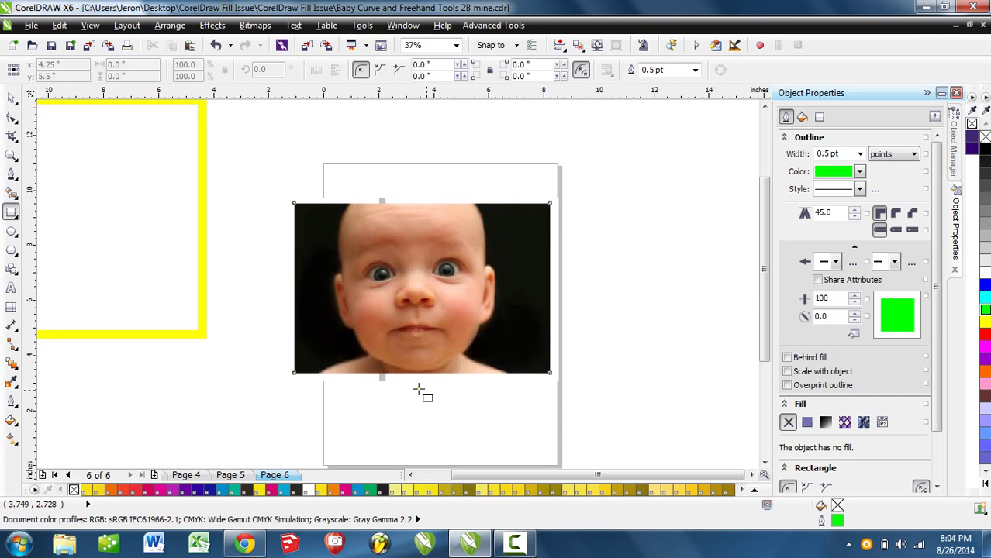
Move the yellow-outlined rectangle from the far side of the baby photo to just right of the page
click(11, 97)
drag(202, 252, 277, 316)
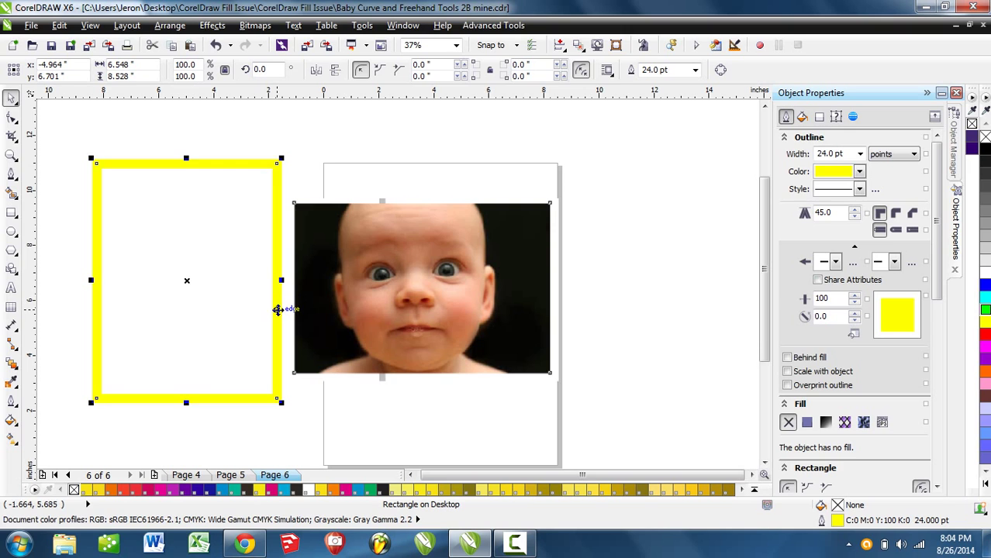
drag(277, 310, 749, 304)
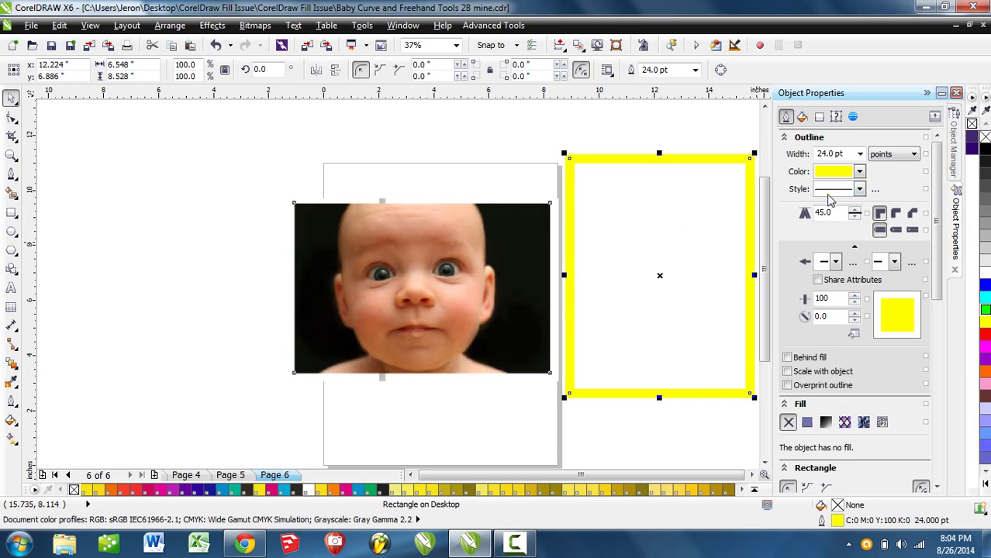
Set the rectangle's outline color by sampling dark gray #484D47 from the right-hand eye in the baby photo
click(859, 172)
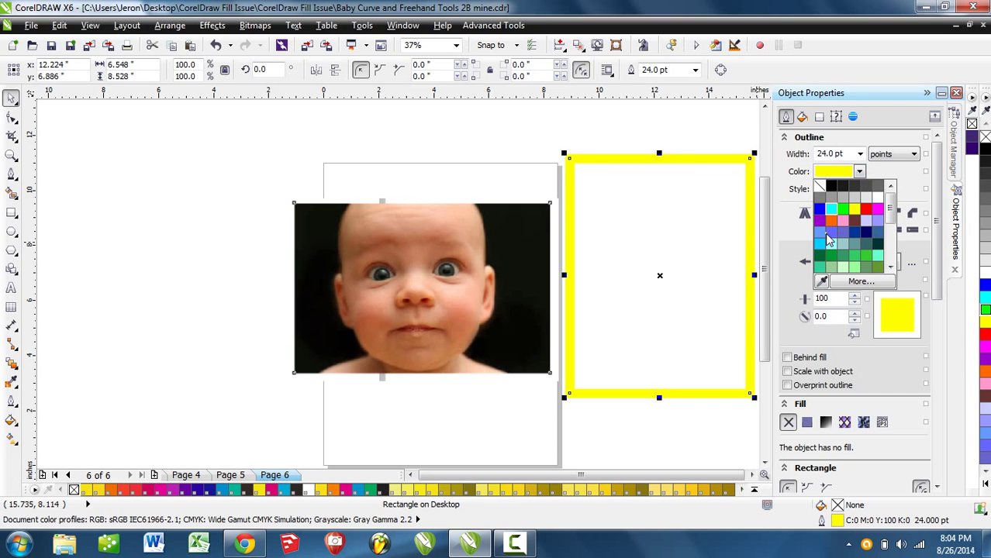
click(822, 283)
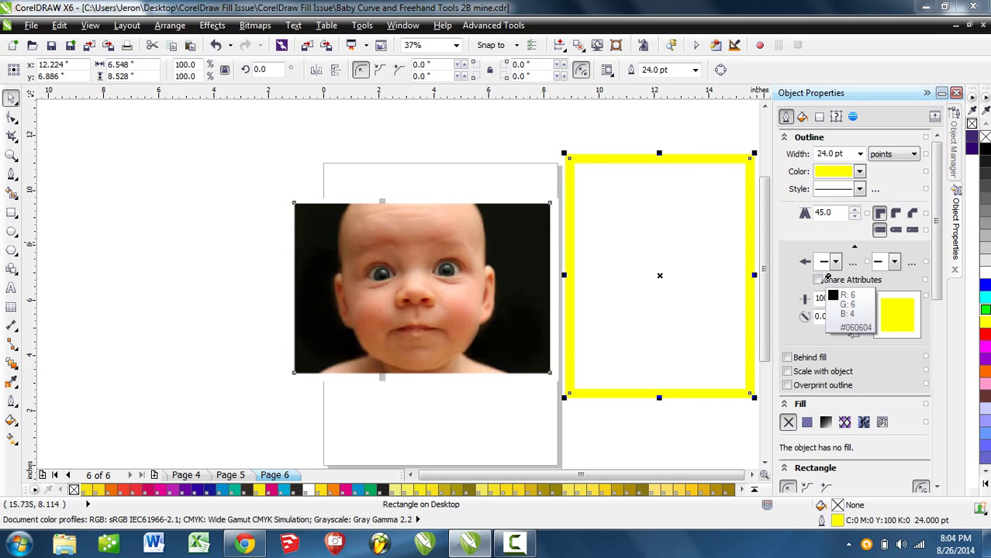
click(446, 269)
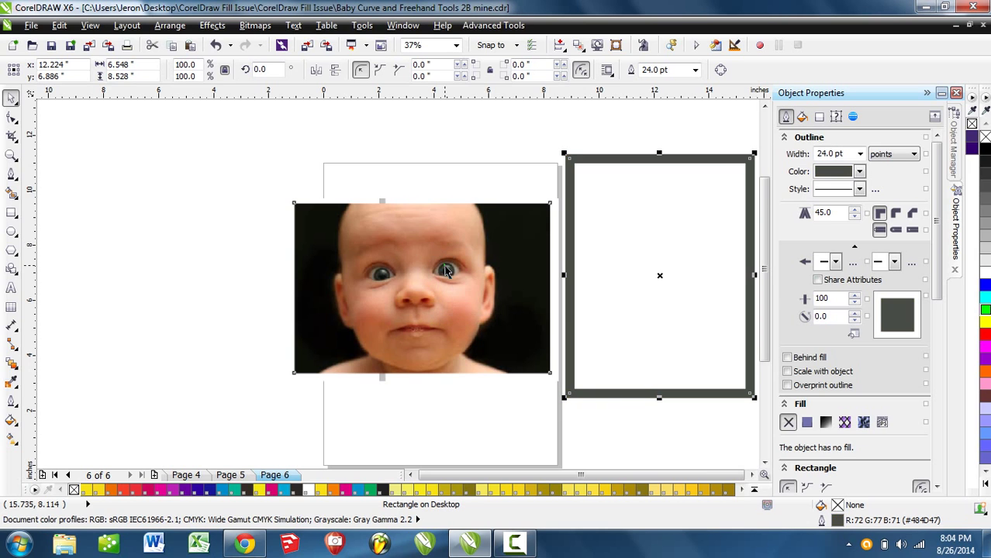
Give the rectangle a uniform fill and sample its color, skin tone #FBAB92, from the baby's right-hand cheek in the photo
click(805, 117)
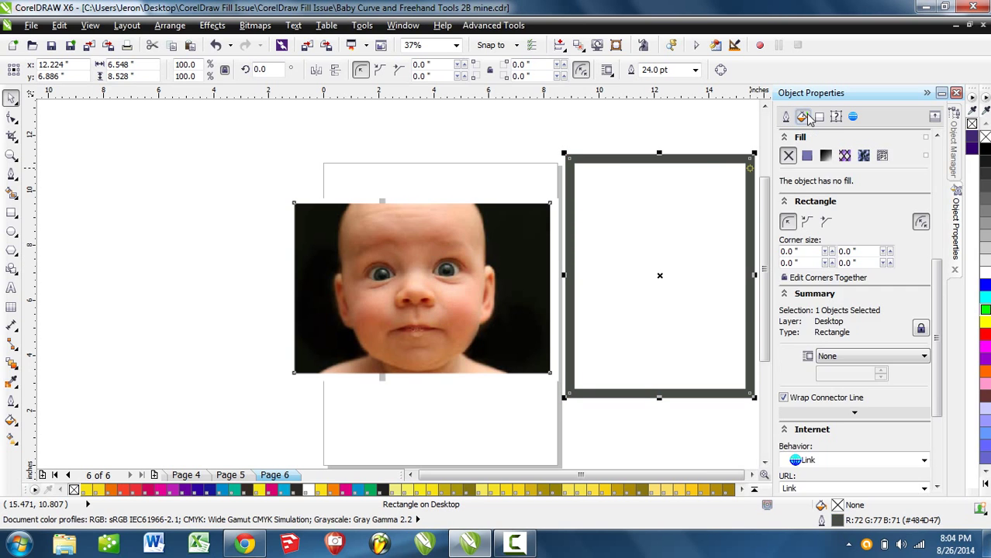
click(808, 156)
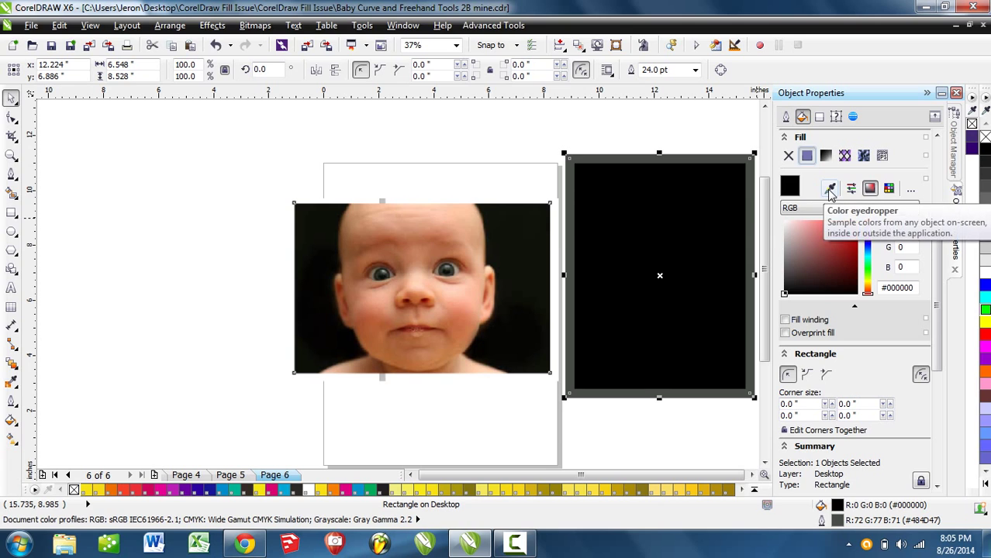
click(829, 189)
click(459, 301)
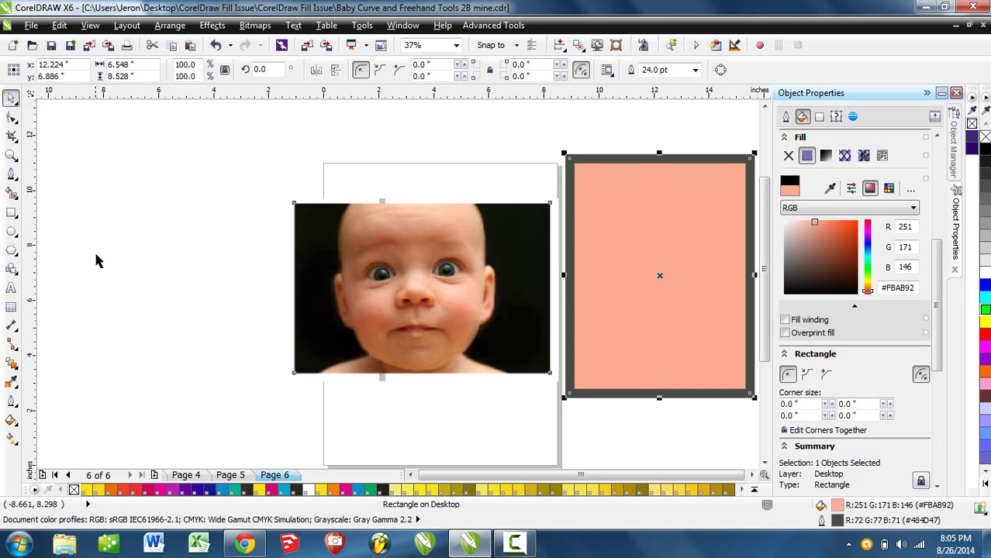
Sample near-black #030301 from the photo's background with the Color Eyedropper and apply it to the rectangle's fill and outline
click(14, 383)
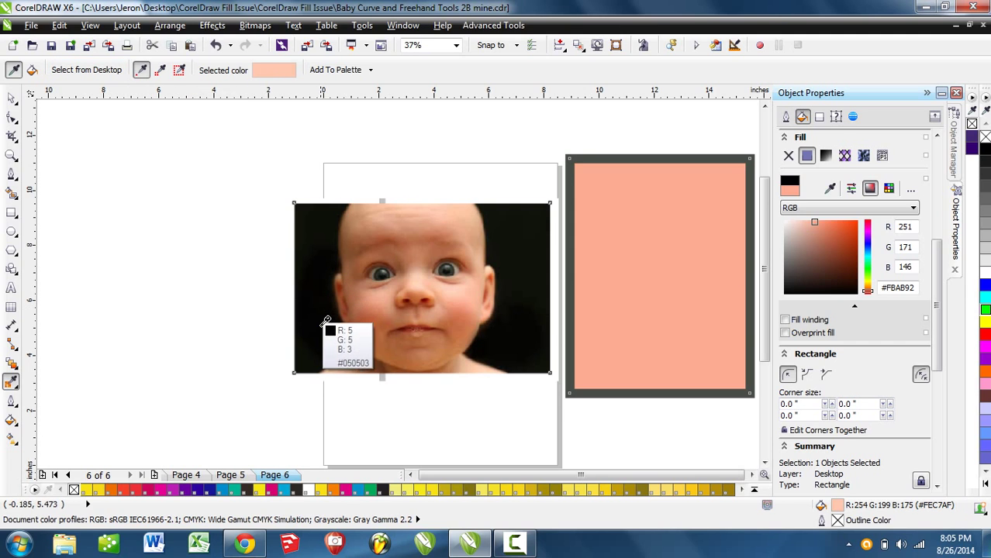
click(329, 352)
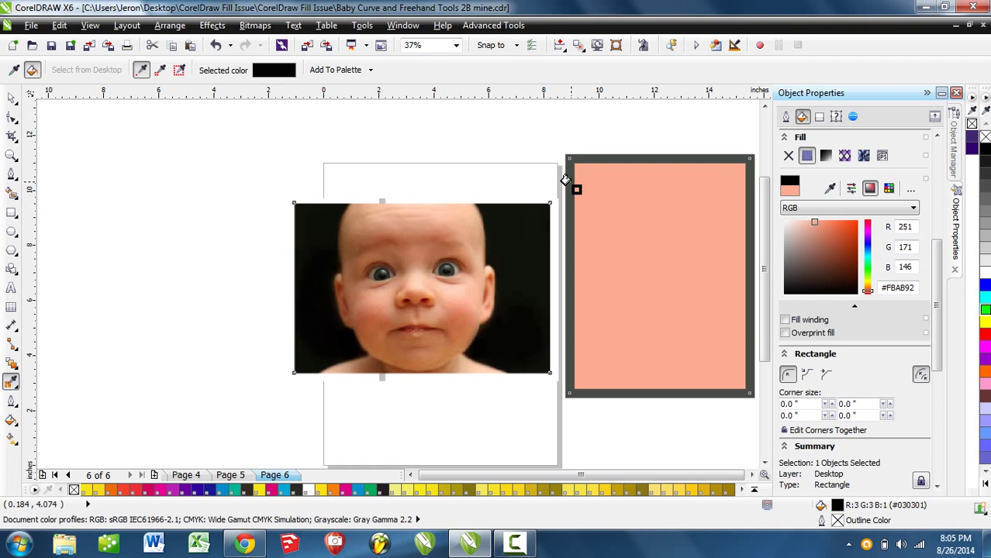
scroll(415, 243, right, 3)
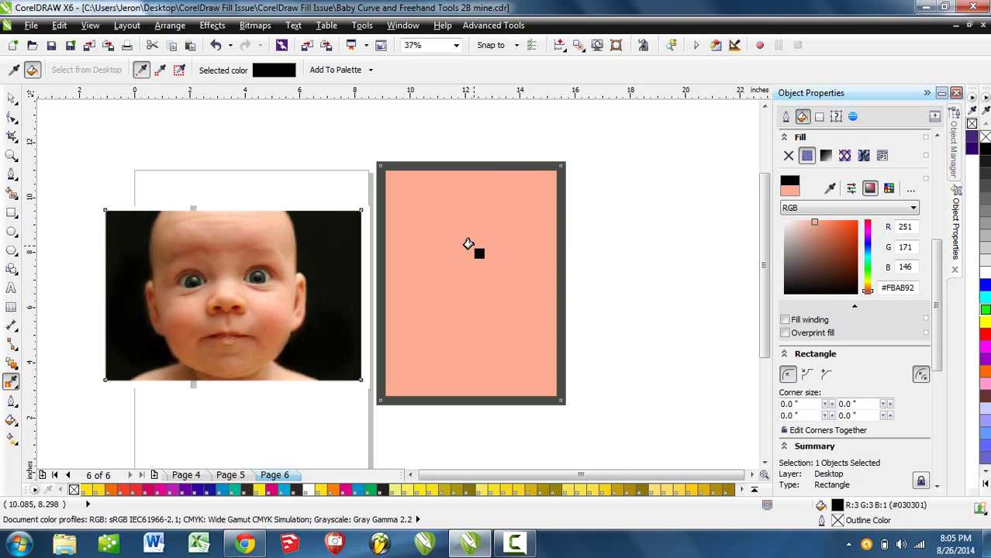
click(478, 294)
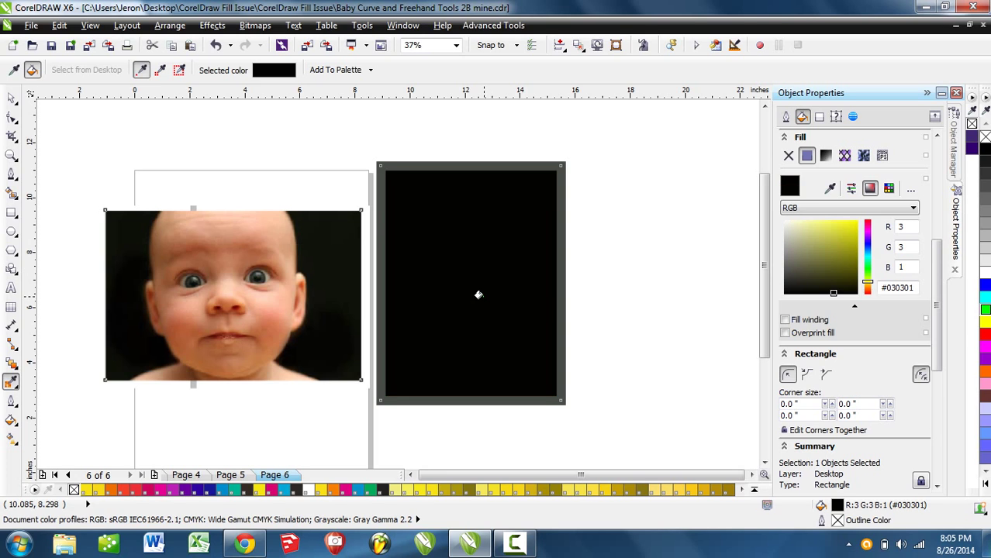
click(557, 299)
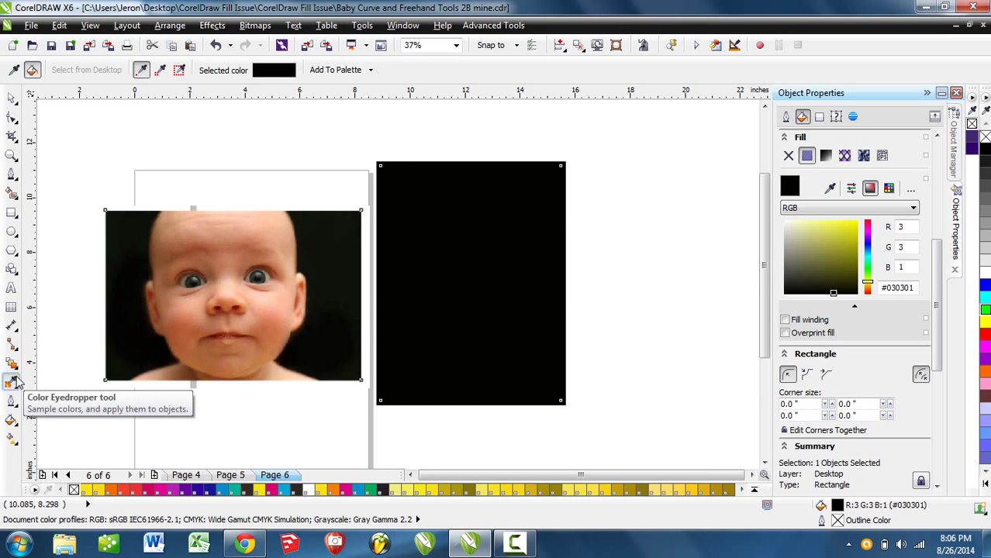
Draw seven unfilled rectangles of varying sizes, two of them very thin, in the empty space around the page
key(F3)
key(F3)
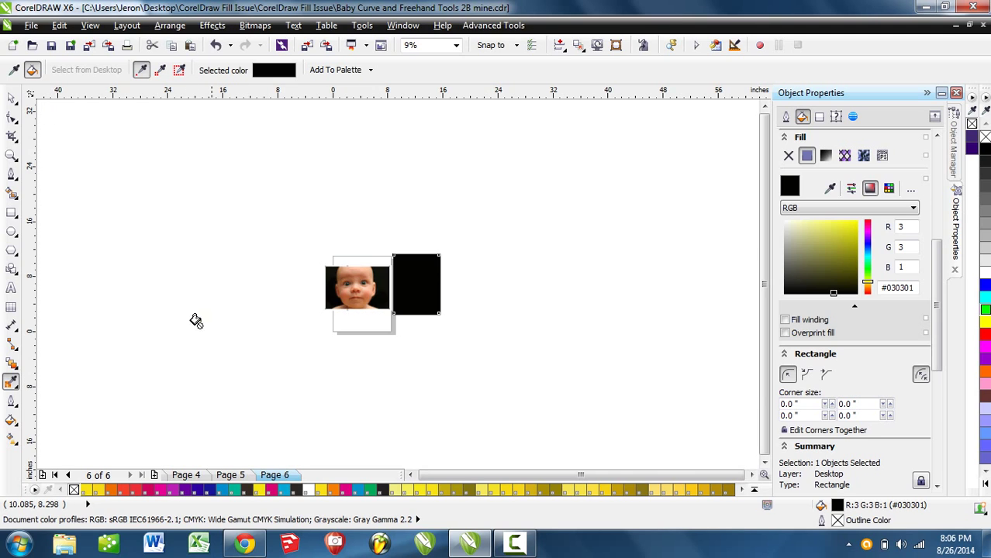
click(10, 213)
mouse_move(160, 227)
mouse_down()
mouse_move(228, 357)
mouse_move(426, 469)
mouse_up()
drag(498, 321, 569, 324)
drag(519, 136, 386, 208)
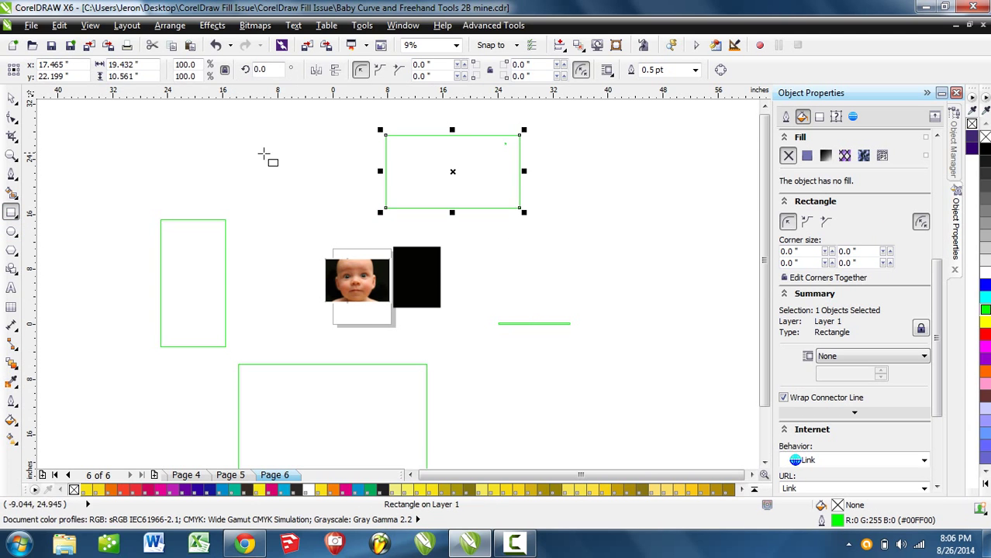
drag(259, 176, 260, 282)
drag(464, 241, 614, 318)
drag(656, 165, 545, 225)
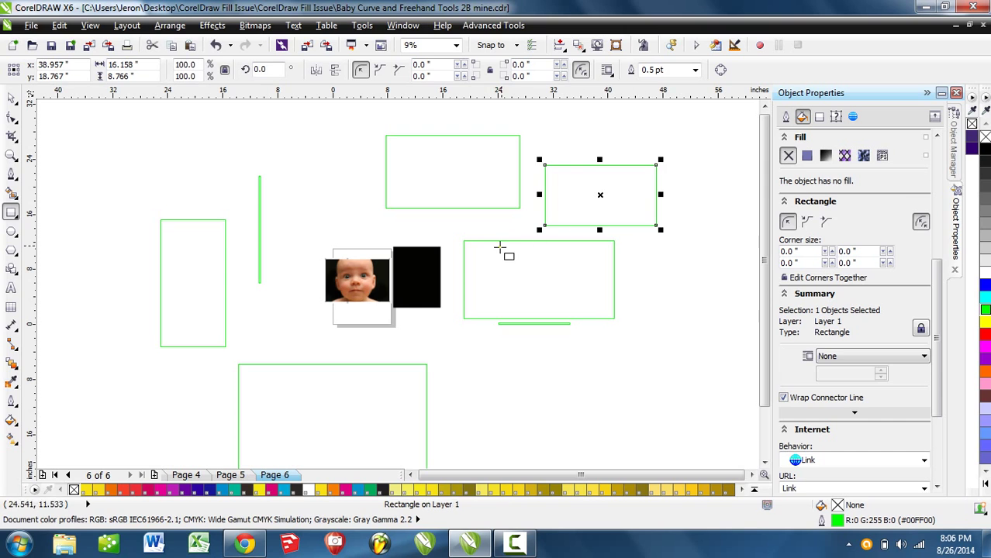
Sample skin tone #D49572 from the baby's forehead with the Color Eyedropper and fill the five larger green-outlined rectangles with it
click(11, 381)
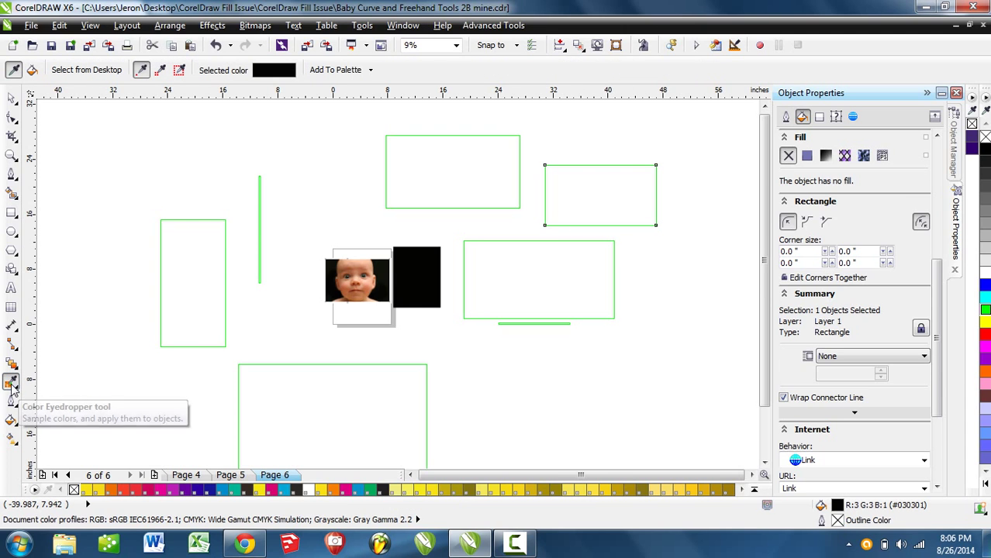
click(360, 266)
click(186, 301)
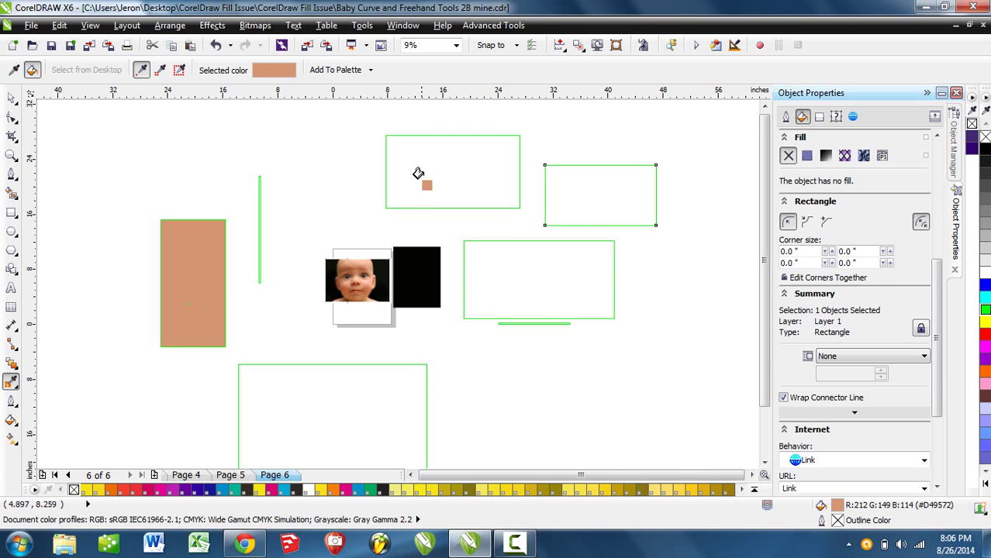
click(428, 160)
click(588, 196)
click(519, 290)
click(347, 398)
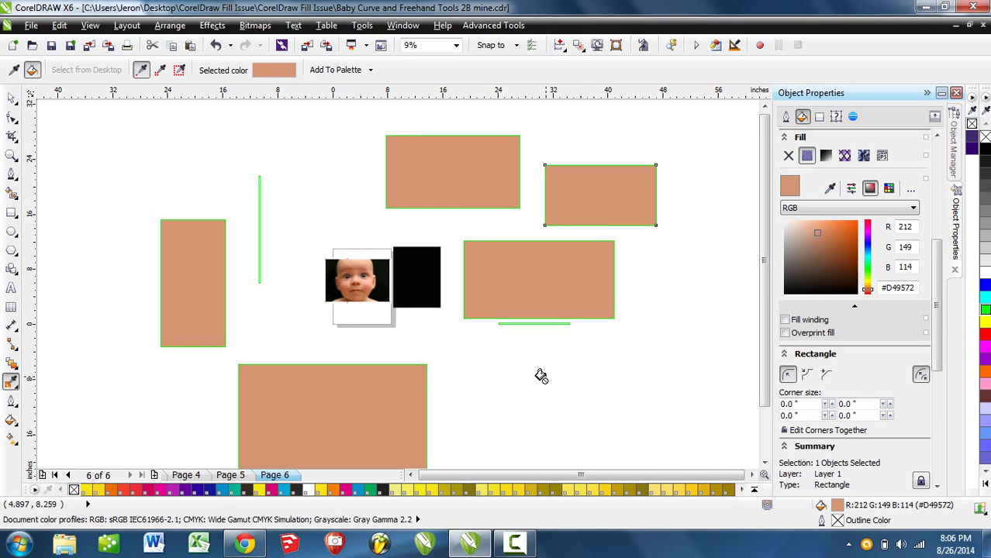
Undo the skin-tone fills on the five larger rectangles
key(ctrl+z)
key(ctrl+z)
key(ctrl+z)
key(ctrl+z)
key(ctrl+z)
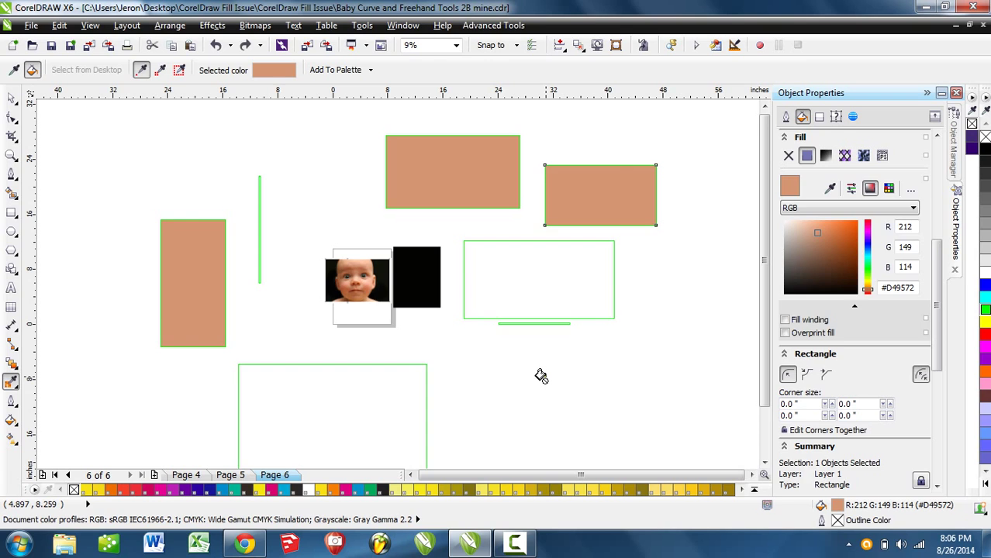
Select all seven green-outlined rectangles and give them a uniform fill of #CC6F4D sampled from the baby's face in the photo
click(13, 98)
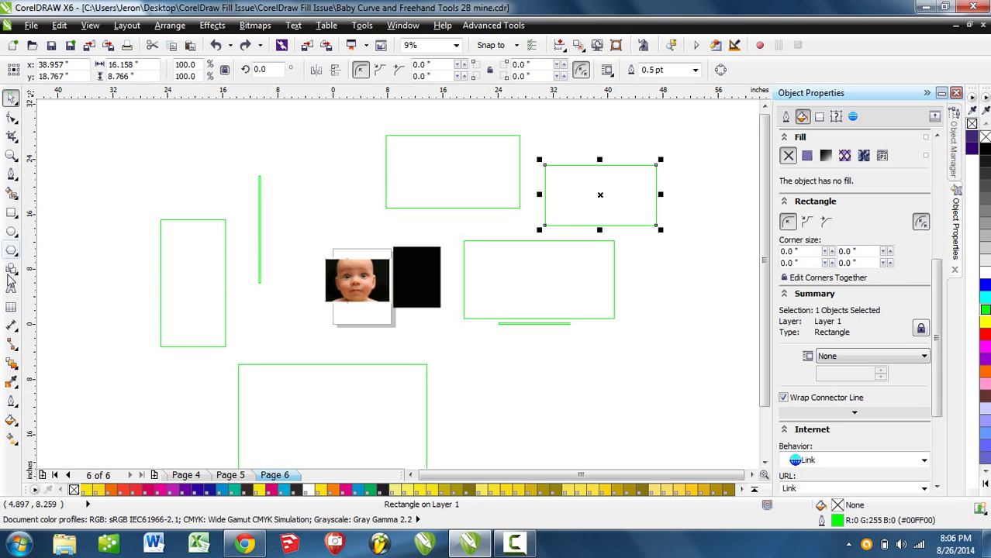
click(180, 293)
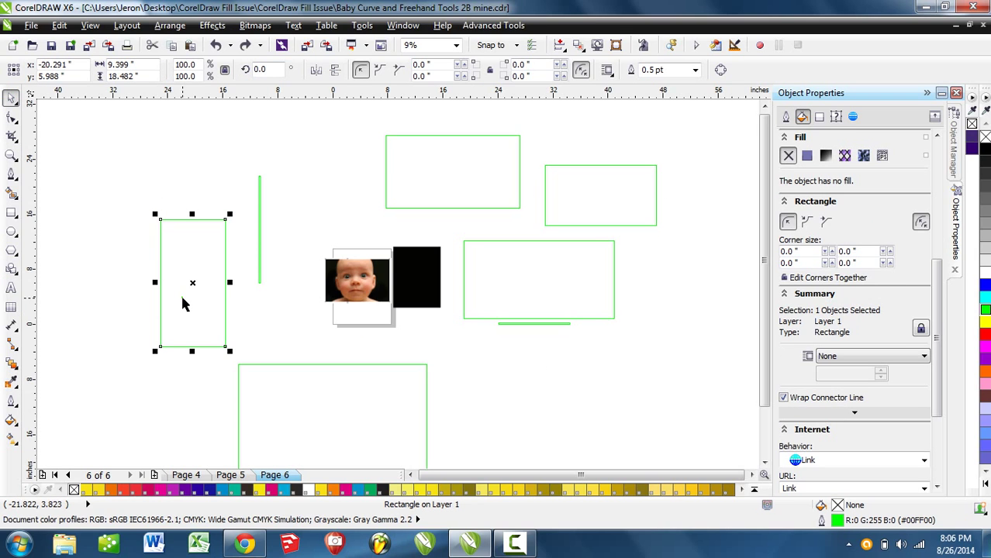
shift+click(341, 429)
shift+click(535, 319)
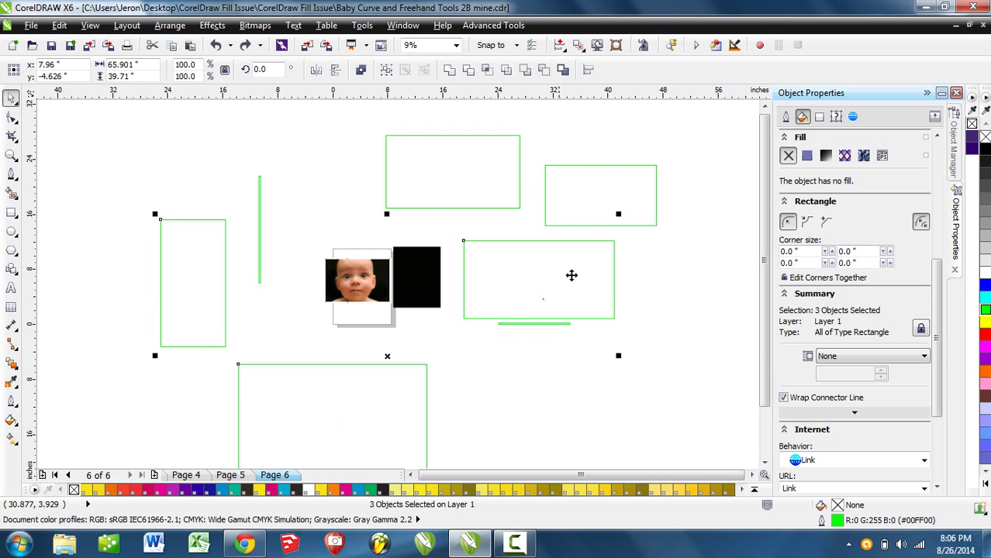
shift+click(545, 221)
shift+click(454, 207)
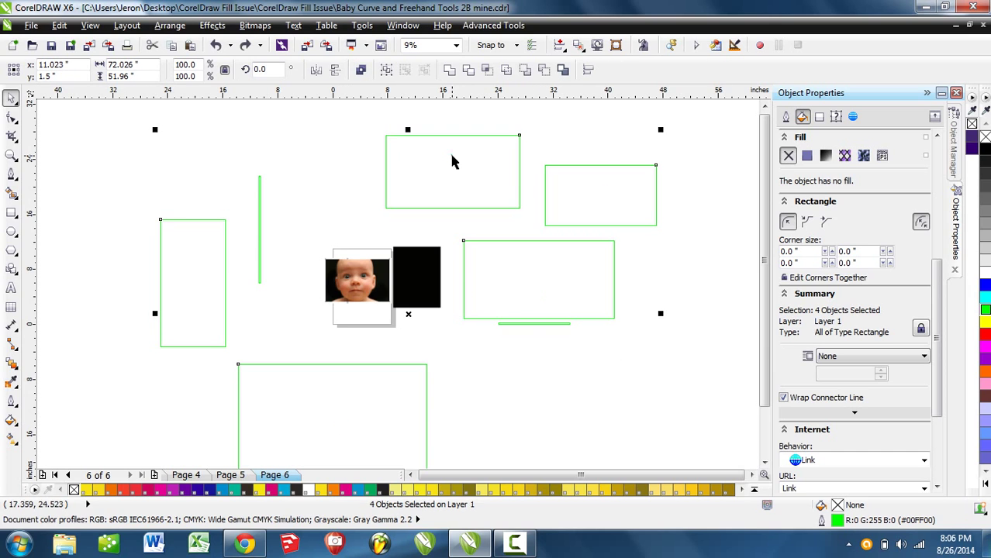
shift+click(259, 216)
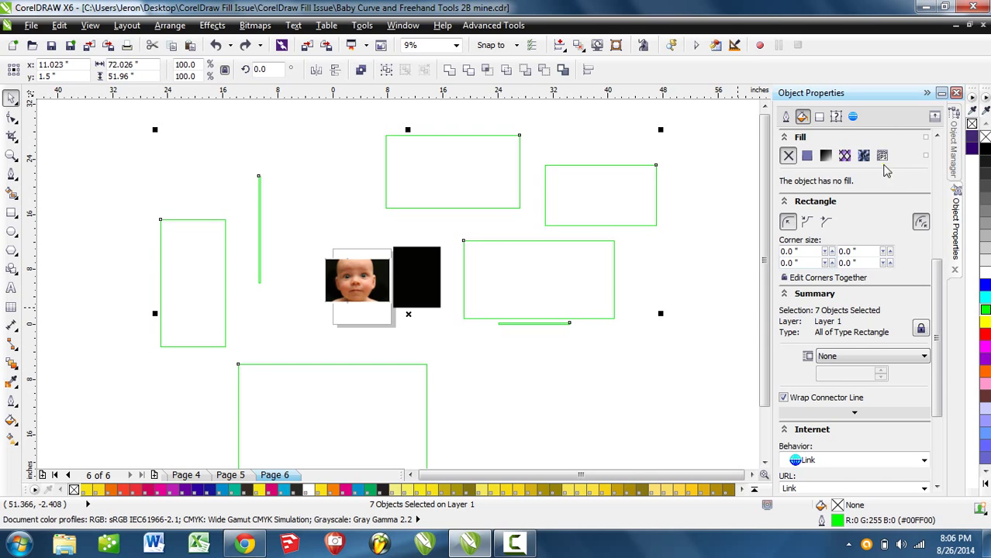
click(806, 155)
click(829, 189)
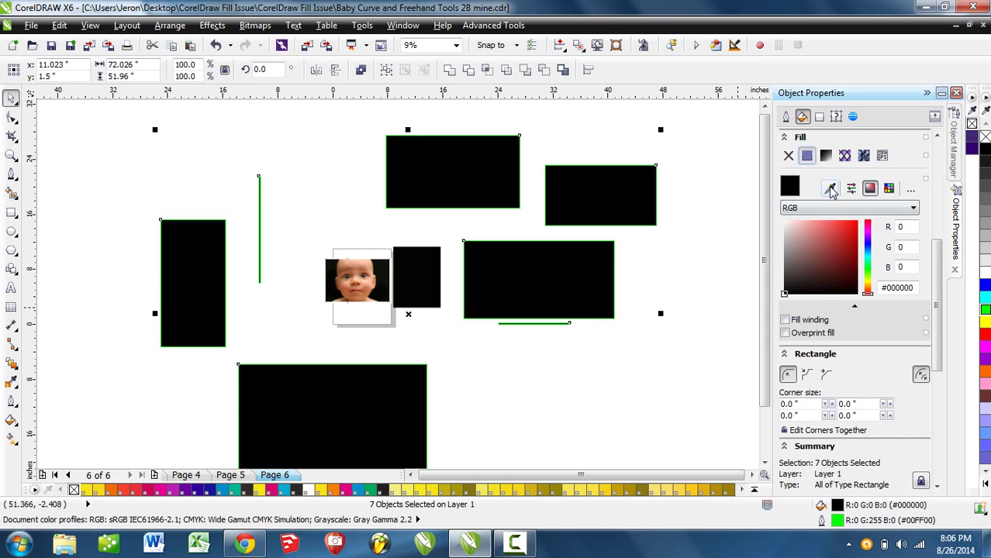
click(363, 280)
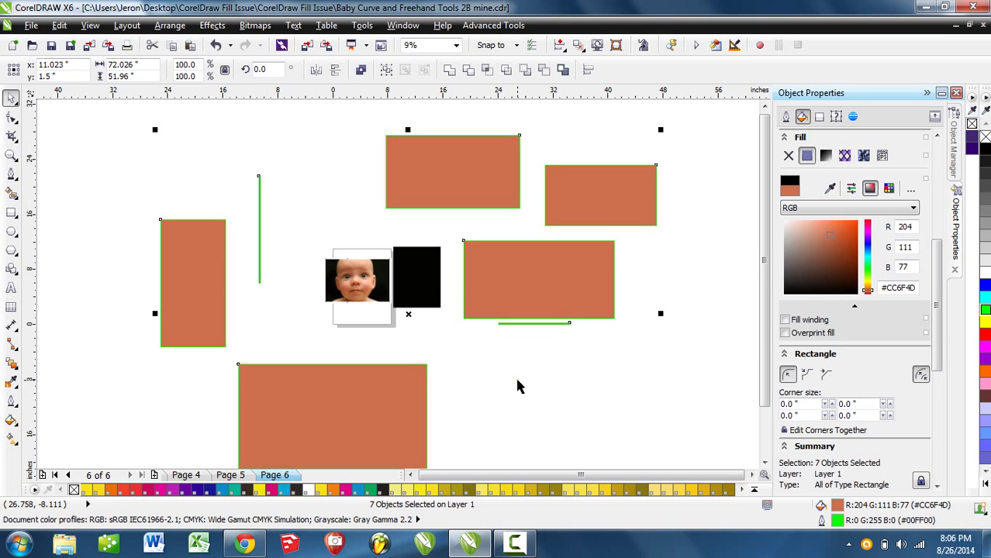
Go back through the document's pages and delete the blank Page 2
click(12, 383)
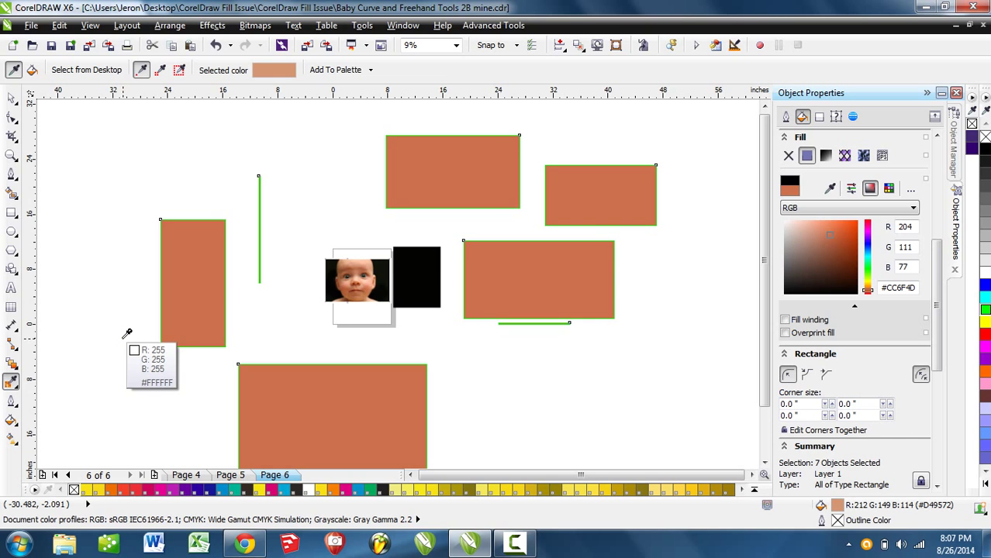
click(67, 475)
click(67, 475)
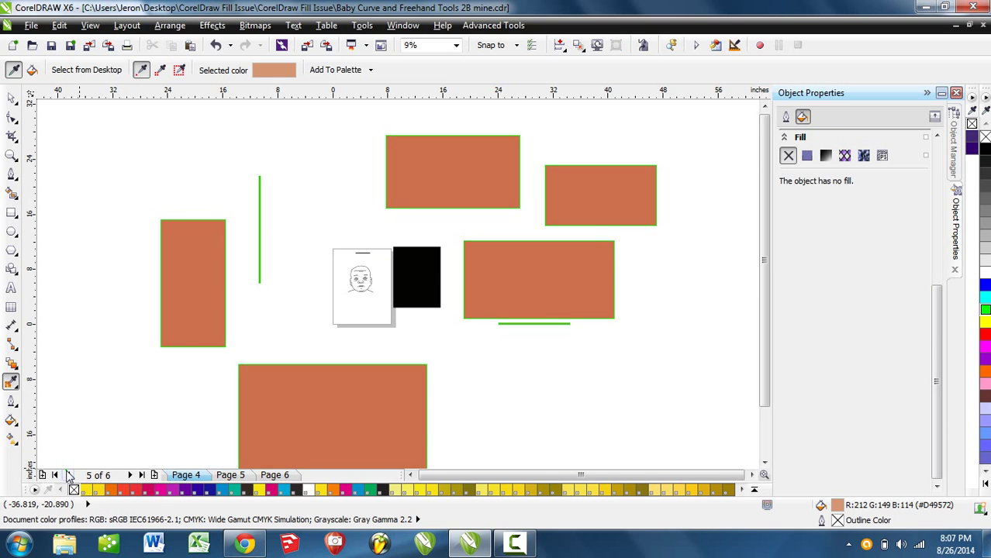
click(67, 475)
click(67, 475)
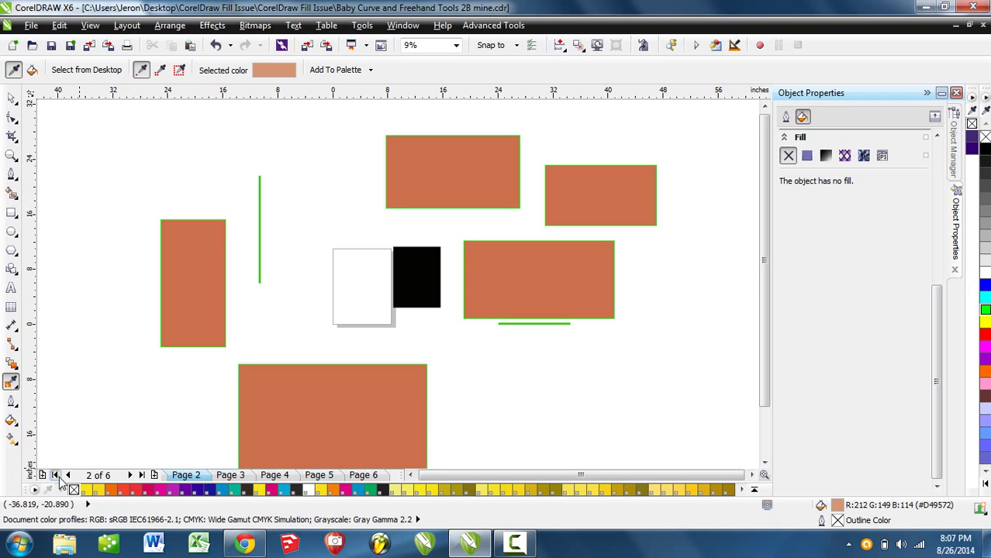
click(59, 476)
click(294, 477)
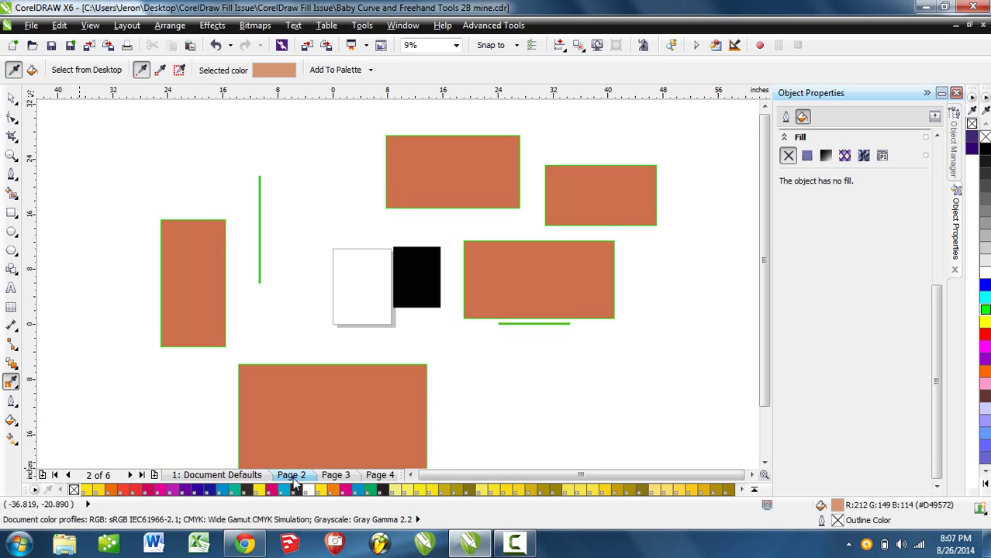
right_click(295, 478)
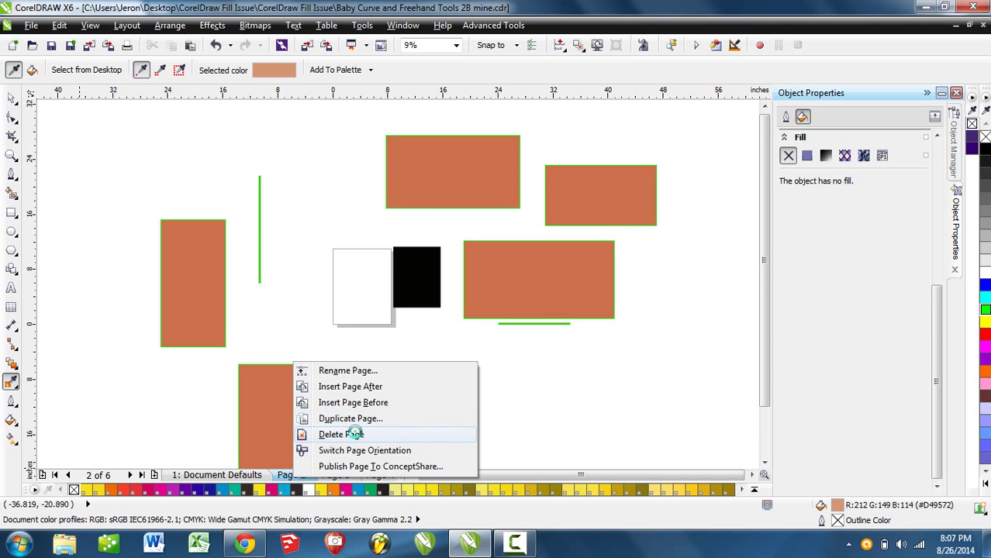
click(354, 434)
Delete the seven green-outlined rectangles and the near-black rectangle around the page
click(11, 98)
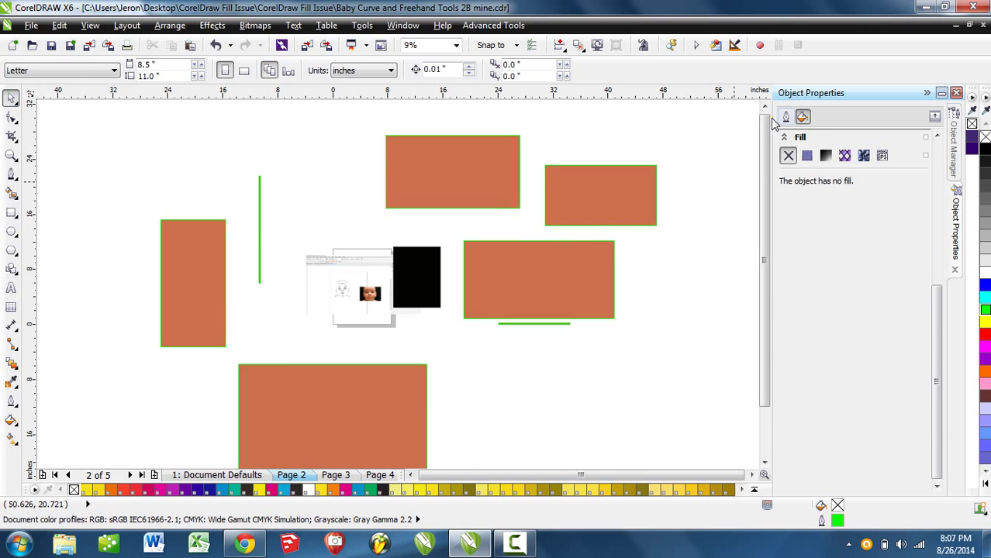
drag(699, 130, 439, 366)
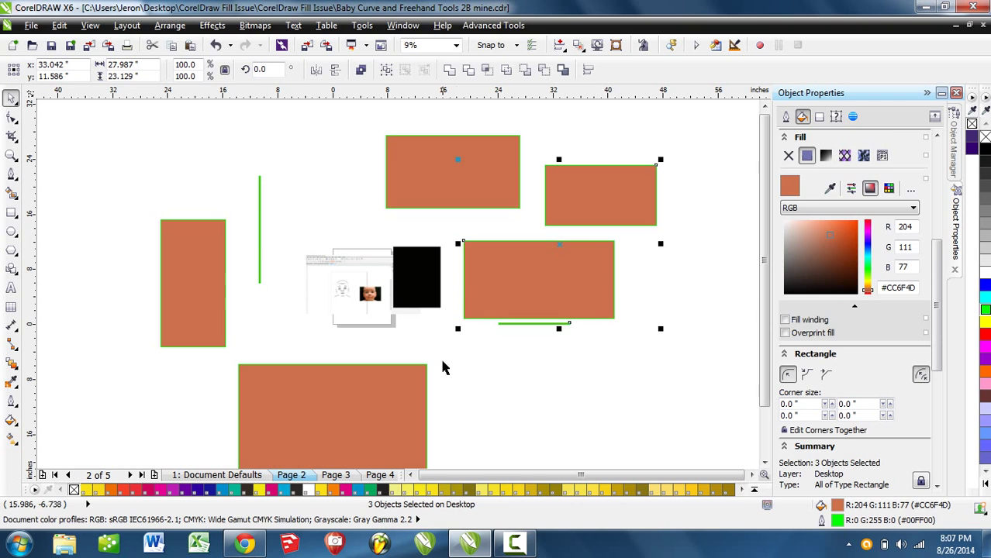
key(Delete)
drag(556, 113, 366, 223)
key(Delete)
drag(299, 152, 155, 359)
key(Delete)
scroll(310, 403, down, 3)
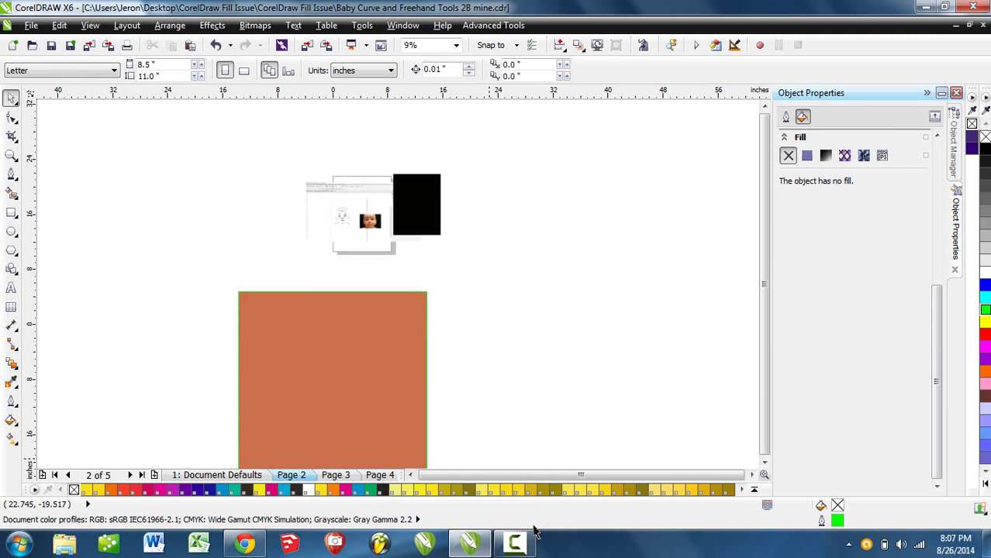
scroll(503, 349, down, 2)
click(411, 326)
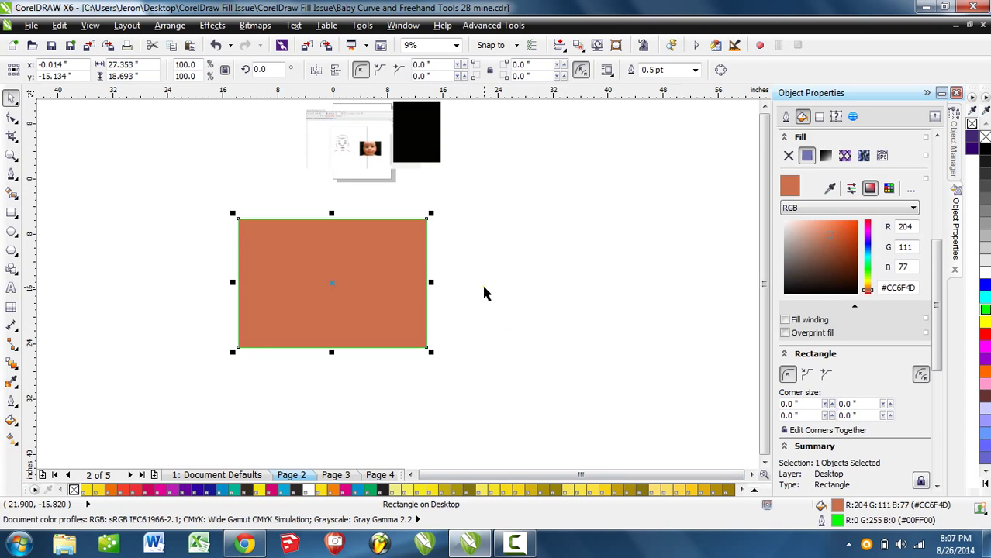
key(Delete)
scroll(466, 270, up, 3)
drag(485, 217, 381, 338)
key(Delete)
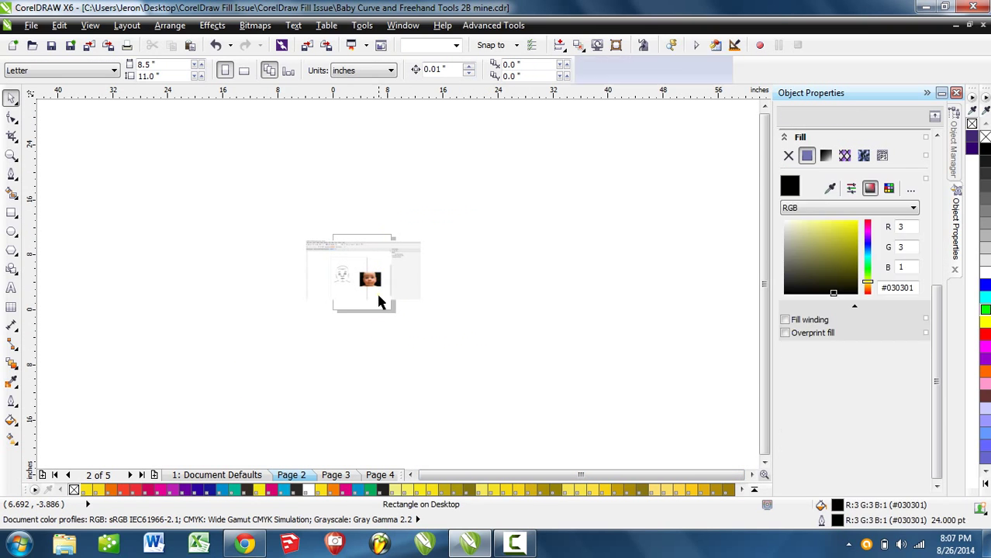
Examine the screenshots on Page 2 and the Document Defaults page, especially the pictured Change Document Defaults dialog
scroll(378, 301, up, 3)
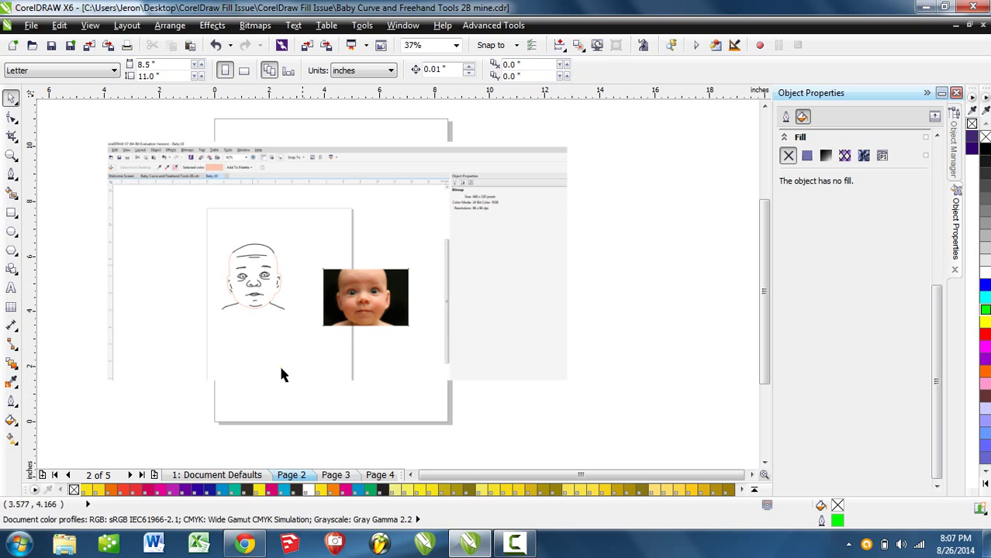
click(244, 475)
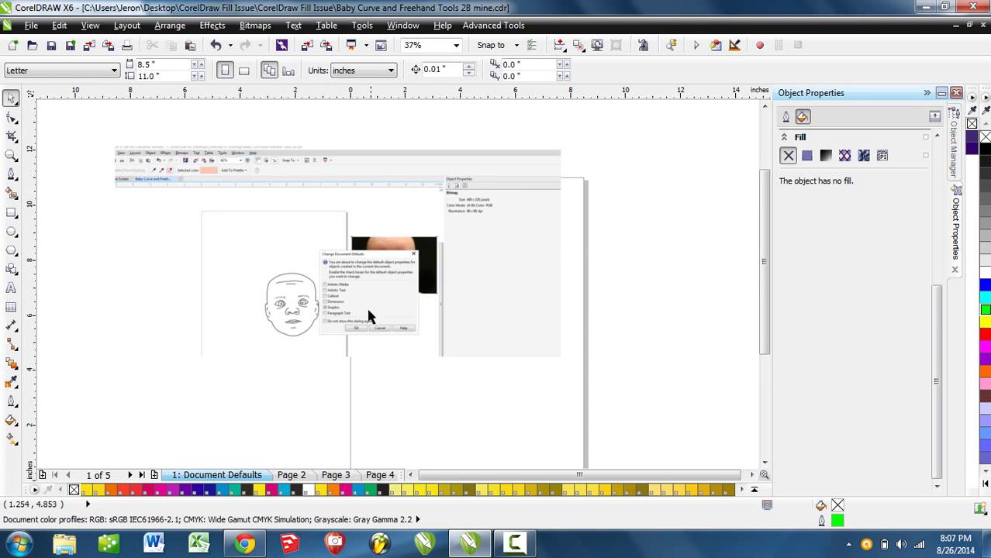
scroll(362, 299, up, 2)
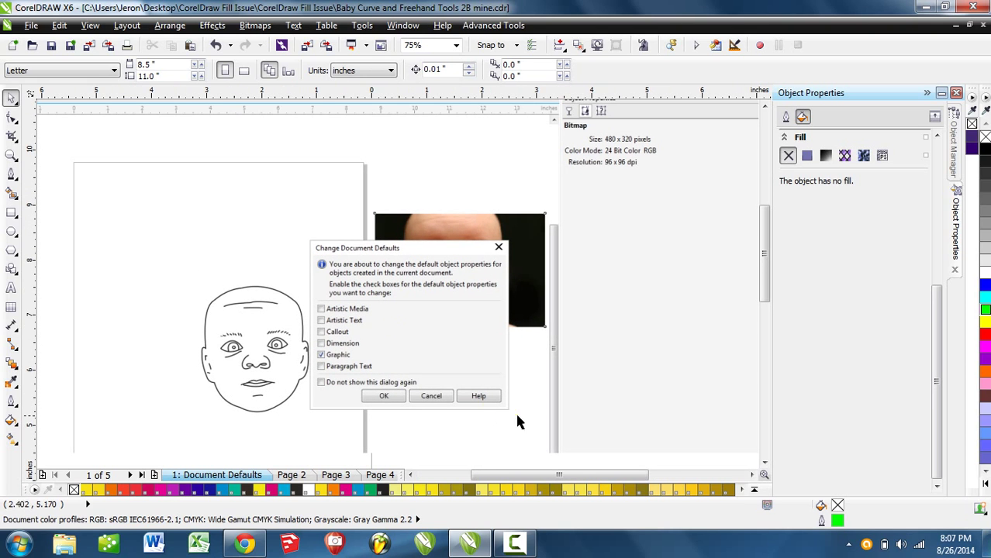
scroll(518, 418, down, 2)
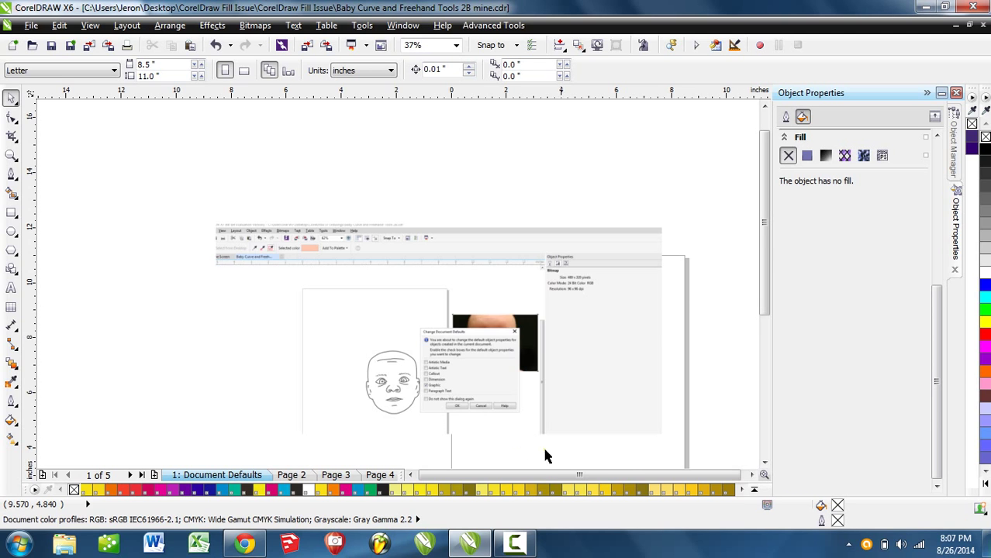
scroll(462, 354, up, 1)
scroll(465, 372, up, 1)
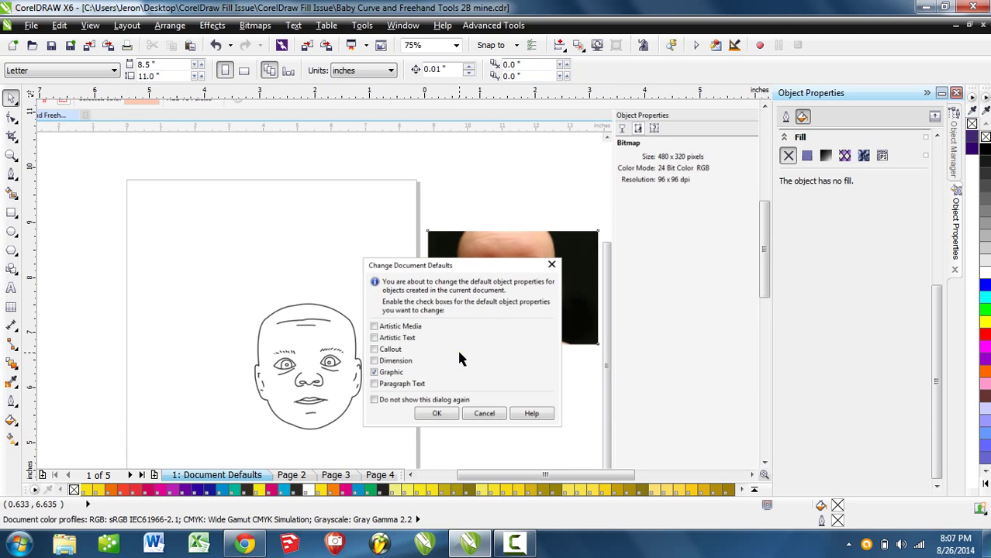
scroll(458, 357, down, 2)
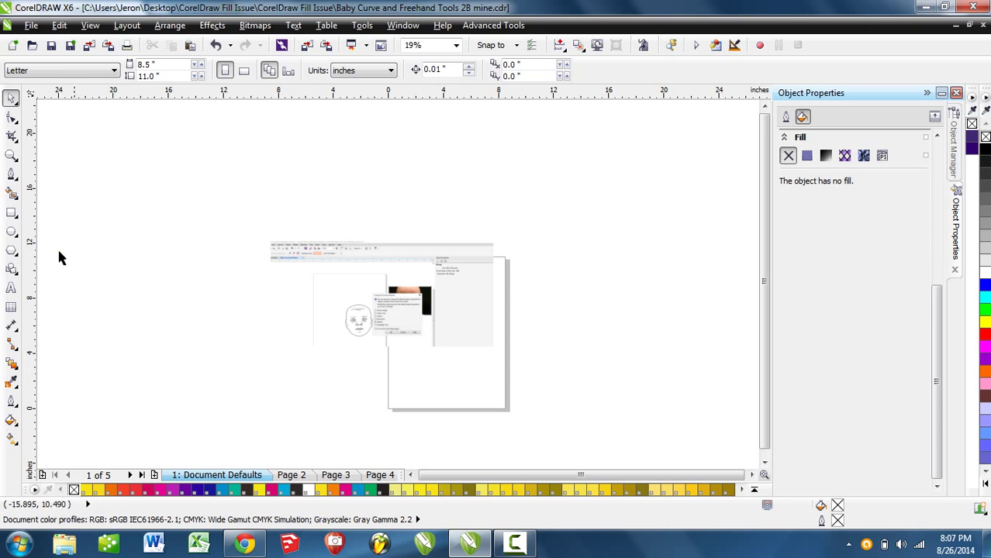
Draw a rectangle about 7.66 by 7.87 inches just beyond the right edge of the Document Defaults page
click(11, 193)
click(12, 213)
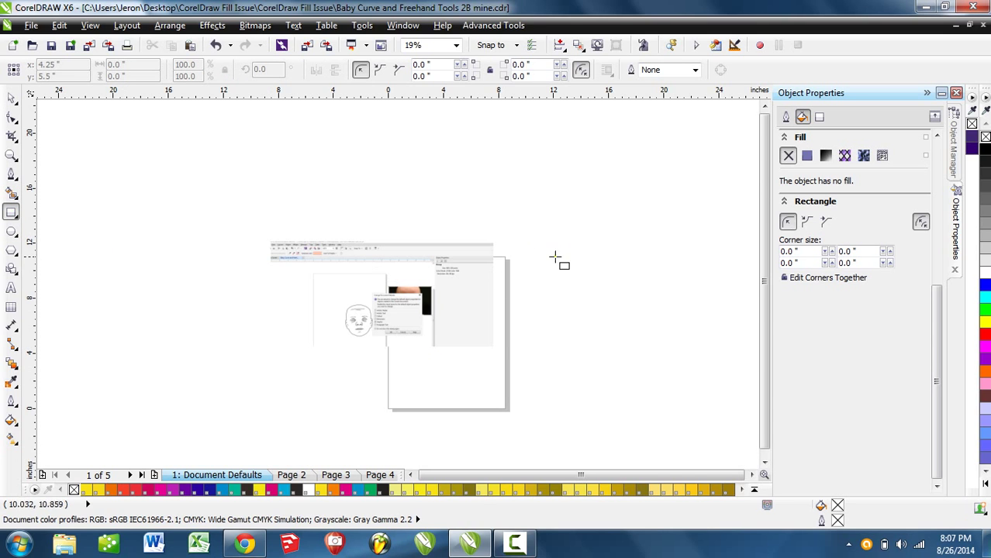
drag(618, 226, 503, 343)
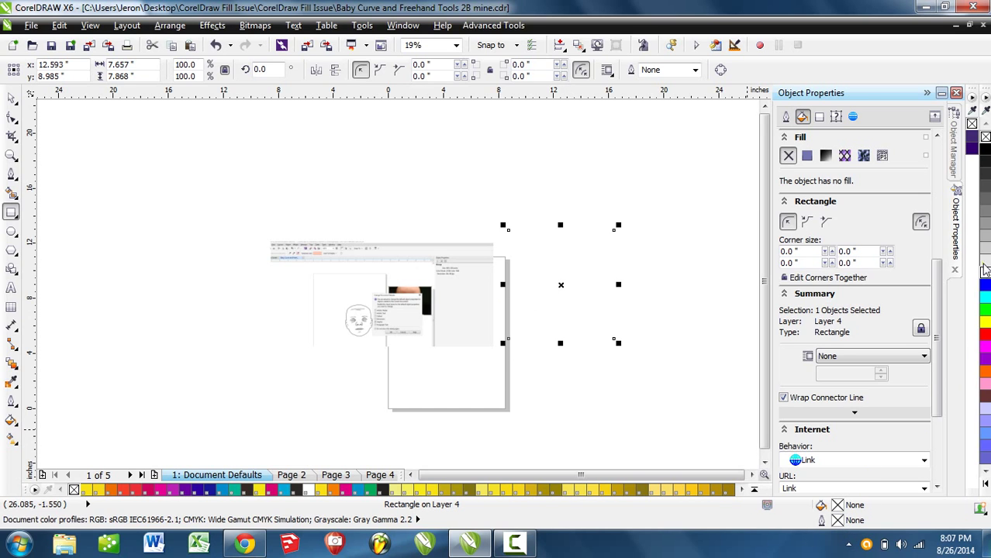
Give the new rectangle a dark gray #333333 fill and a yellow #FFFF00 outline 24 pt wide
click(983, 175)
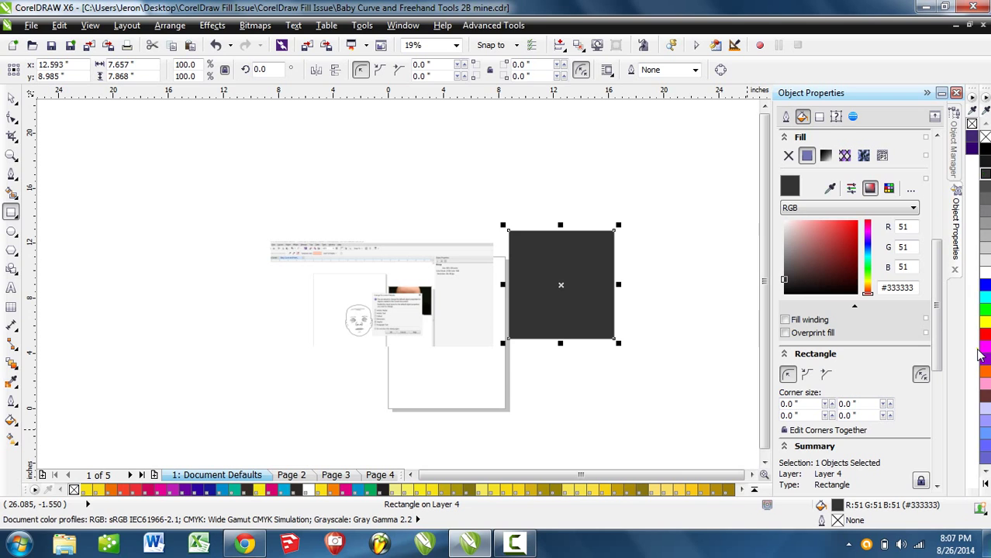
right_click(986, 324)
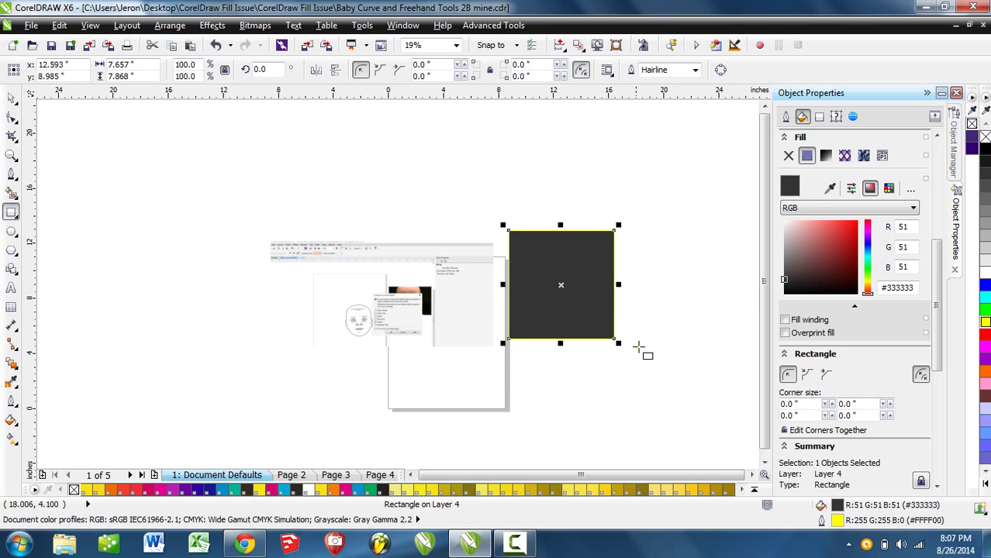
click(784, 117)
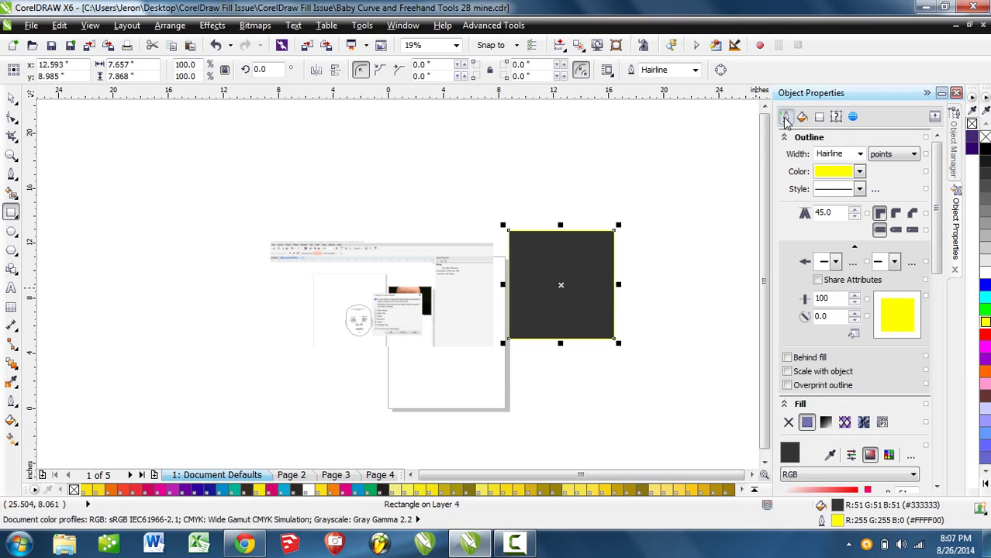
click(859, 154)
click(834, 288)
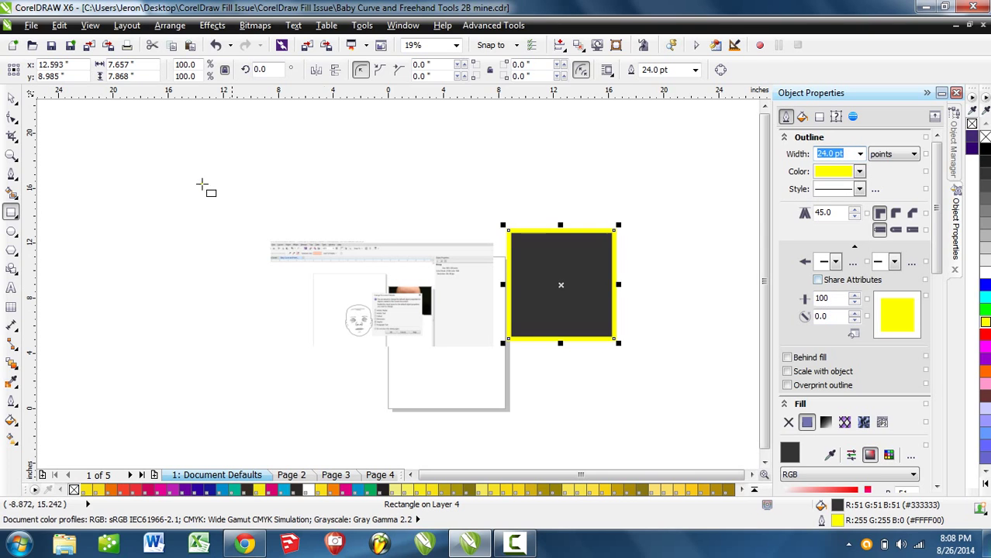
Move the rectangle up and farther from the page, to about X 13.97 and Y 10.73 inches, and deselect it
click(11, 99)
drag(612, 358, 647, 307)
click(662, 374)
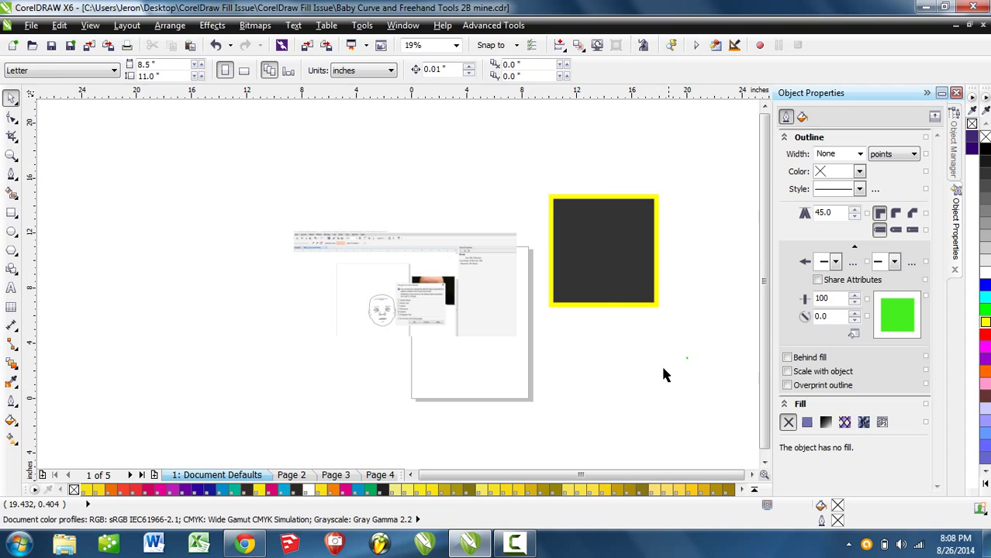
Recolor the rectangle with blue #0000FF fill and red #FF0000 outline, followed by dark gray #333333 fill and pink #FF99CC outline
click(634, 270)
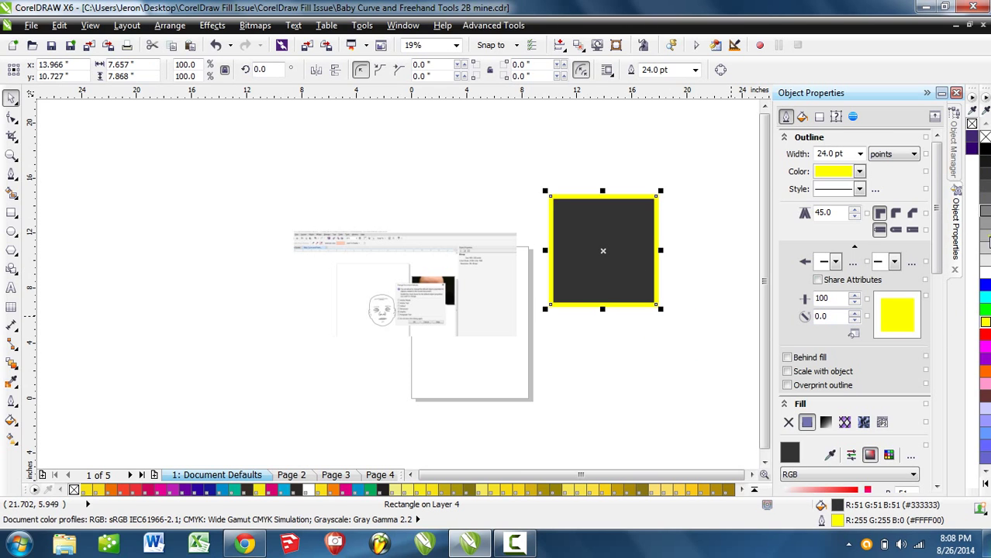
click(984, 287)
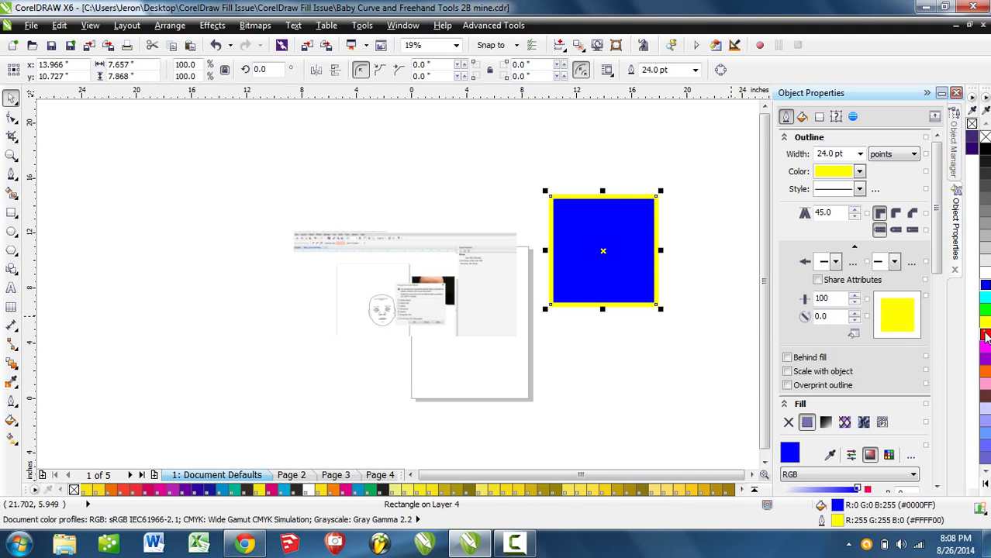
right_click(985, 334)
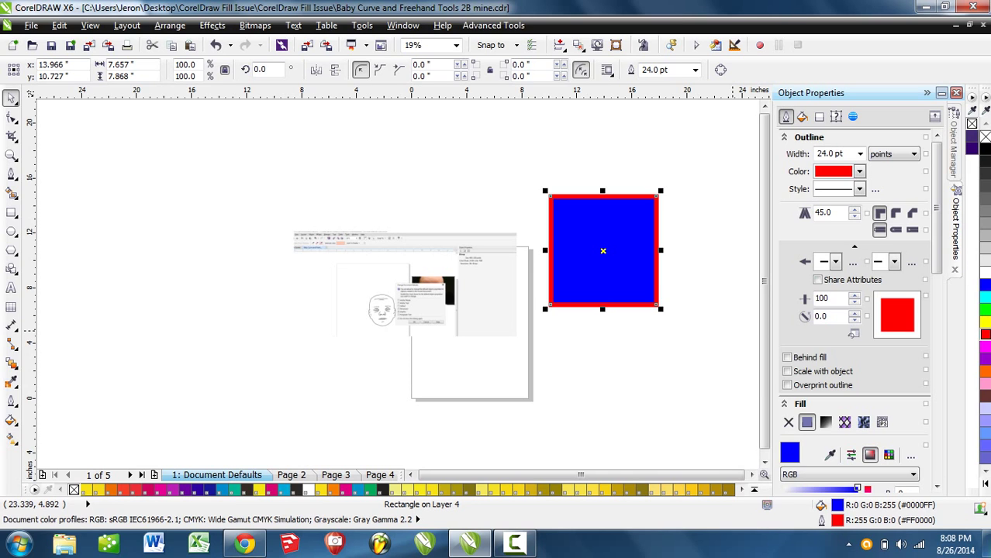
click(985, 175)
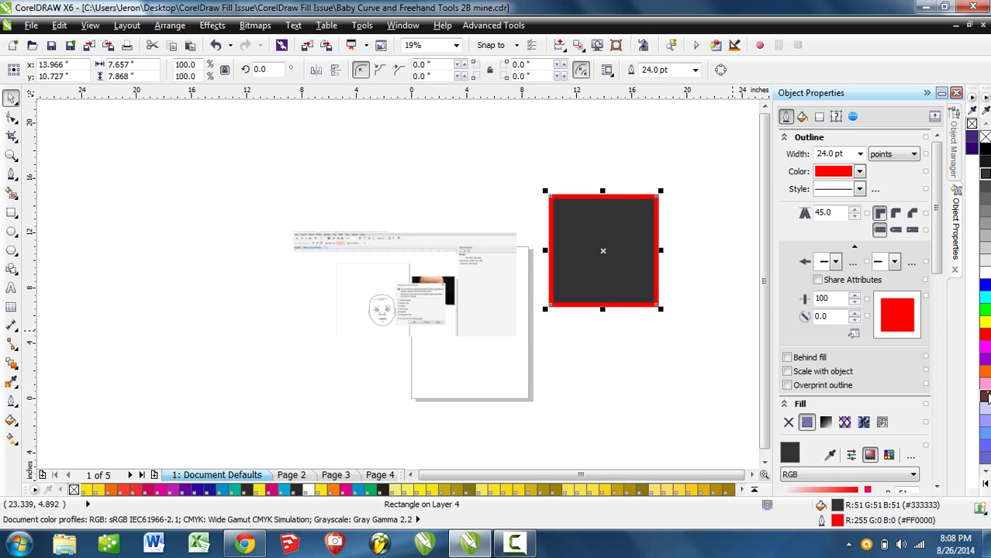
right_click(984, 383)
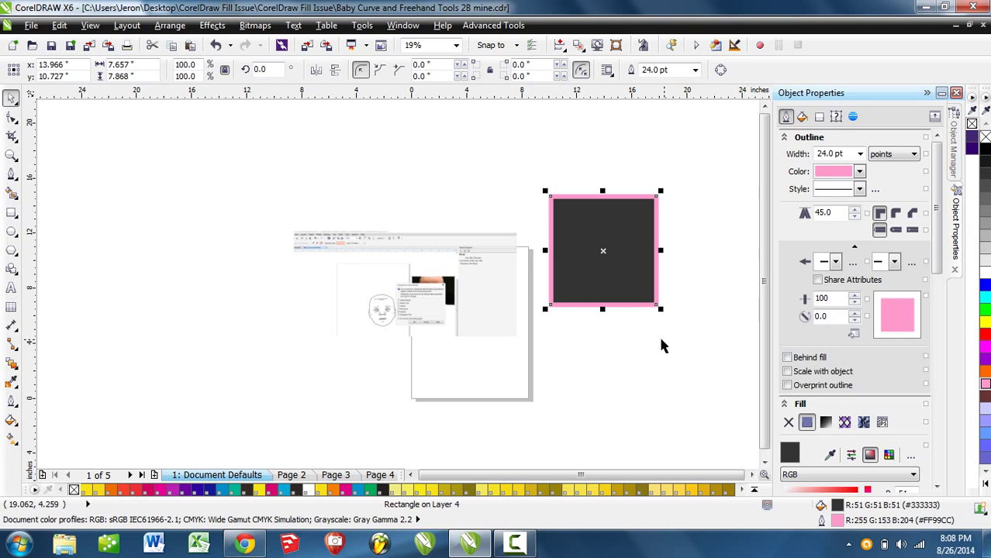
Move the pink-outlined rectangle around in the empty area just beyond the page
drag(611, 291, 593, 362)
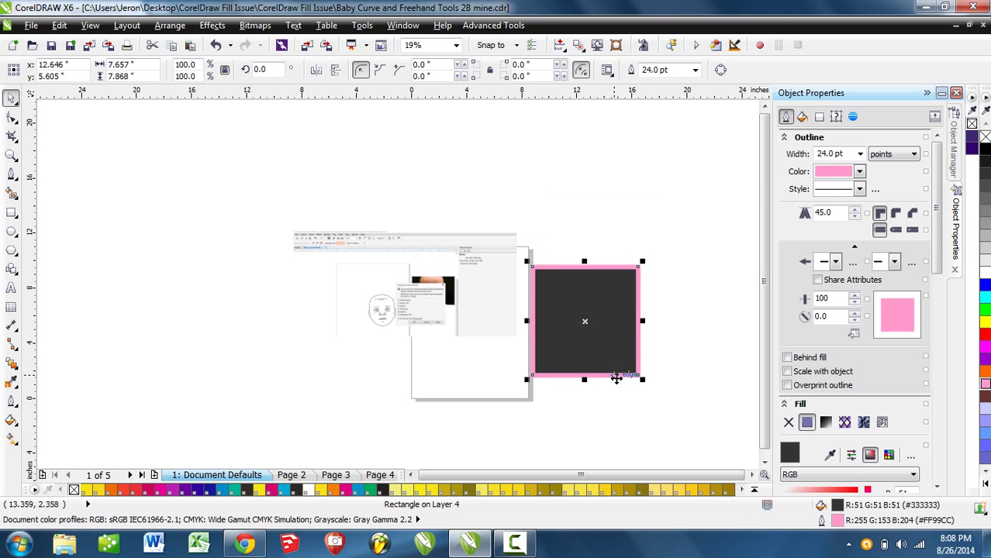
scroll(590, 342, up, 1)
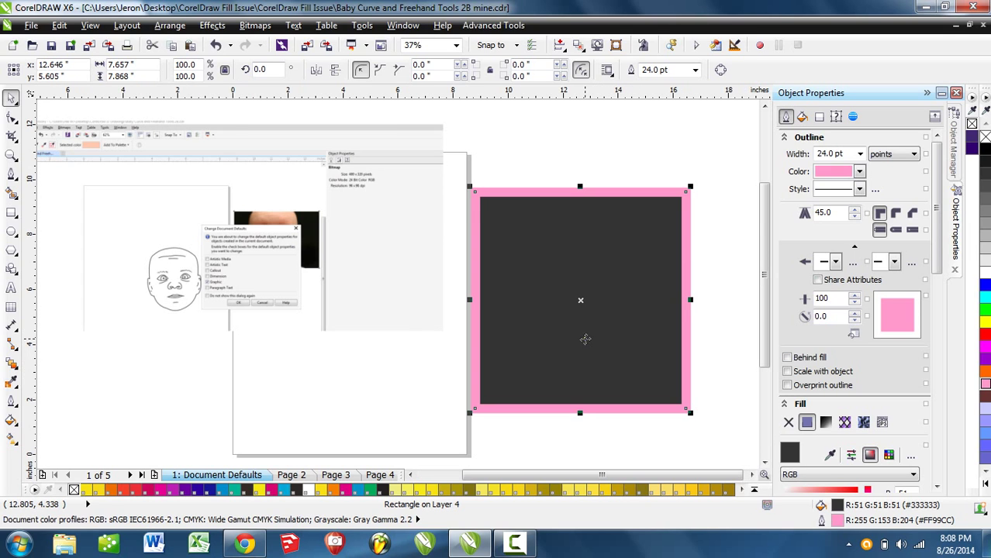
scroll(631, 266, down, 1)
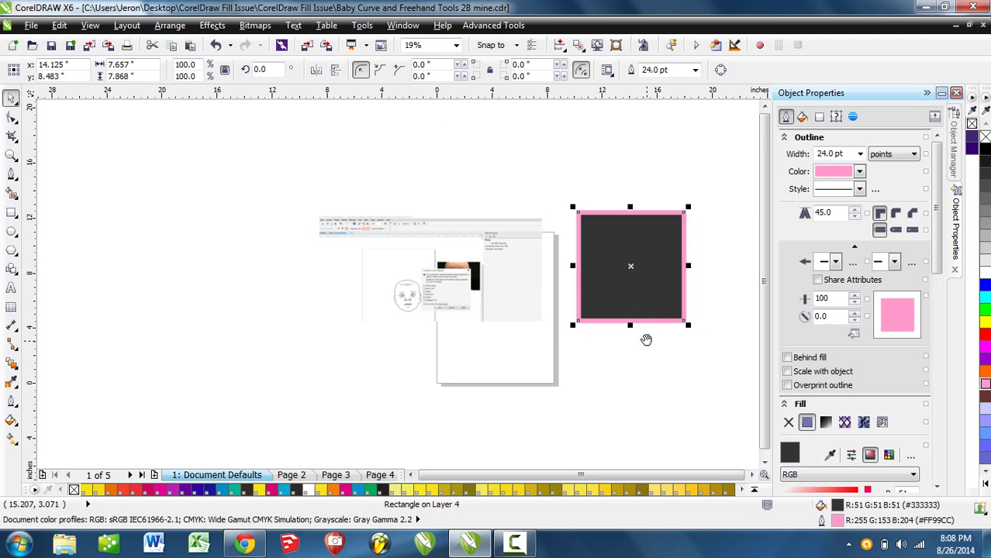
mouse_move(597, 294)
mouse_down()
mouse_move(612, 279)
mouse_move(610, 304)
mouse_up()
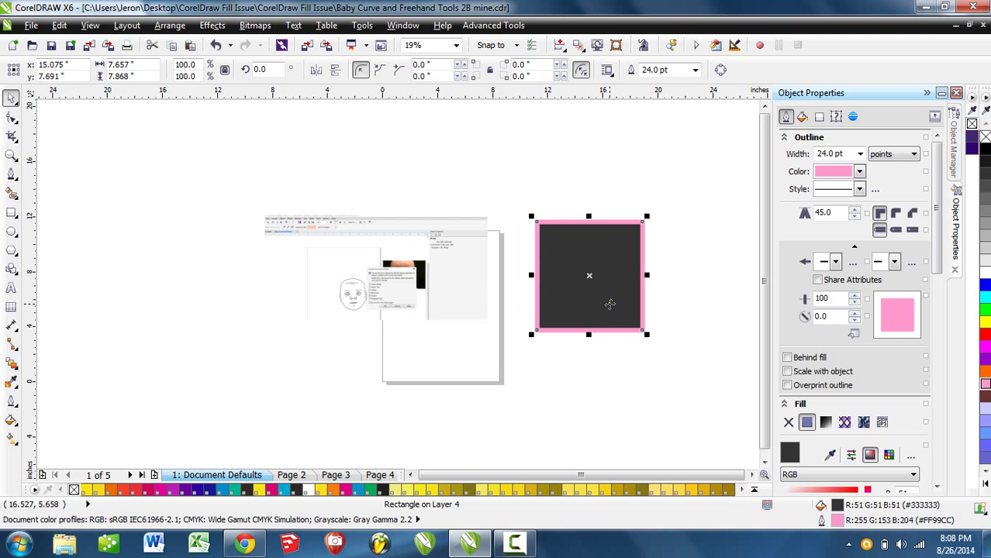
Undo the rectangle's moves and recoloring back to the dark gray #333333 fill and yellow #FFFF00 outline
key(ctrl+z)
key(ctrl+z)
key(ctrl+z)
key(ctrl+z)
key(ctrl+z)
key(ctrl+z)
key(ctrl+z)
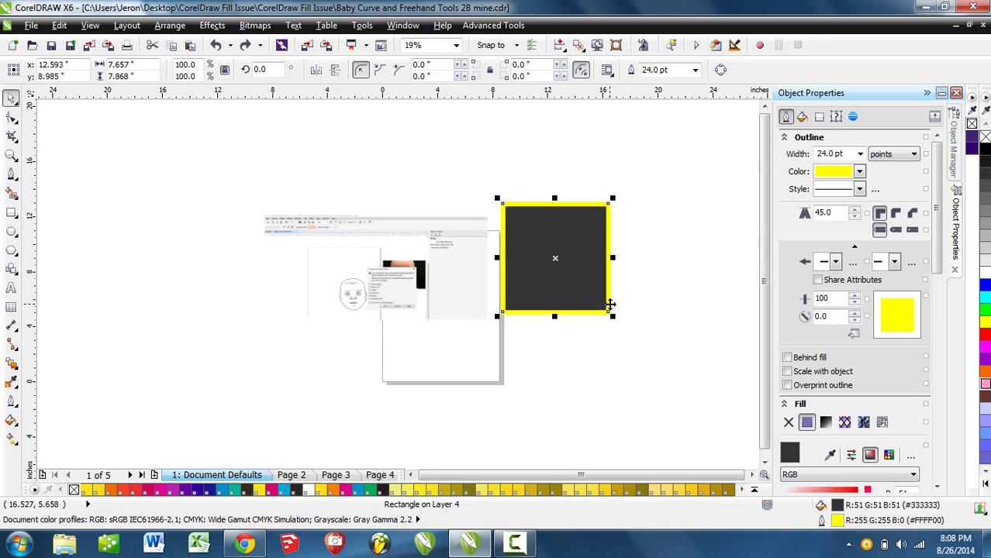
Move the rectangle farther from the page, give it green #00FF00 fill and dark gray #333333 outline, and deselect it
click(605, 345)
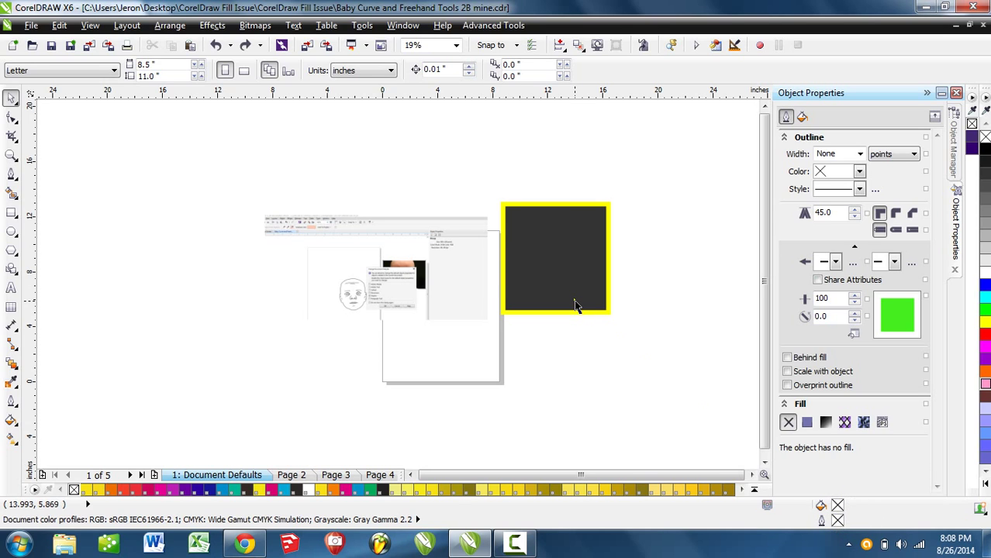
drag(574, 303, 612, 331)
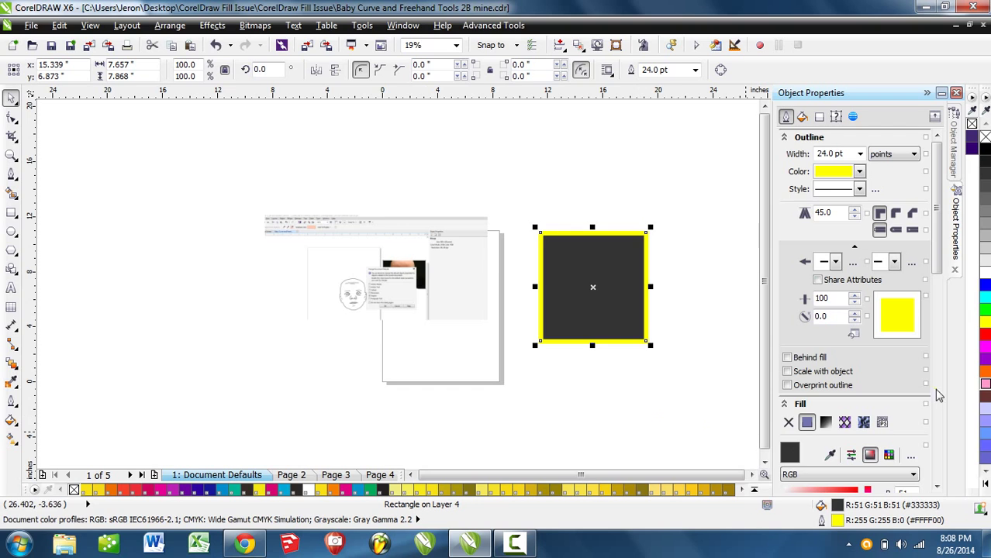
click(984, 311)
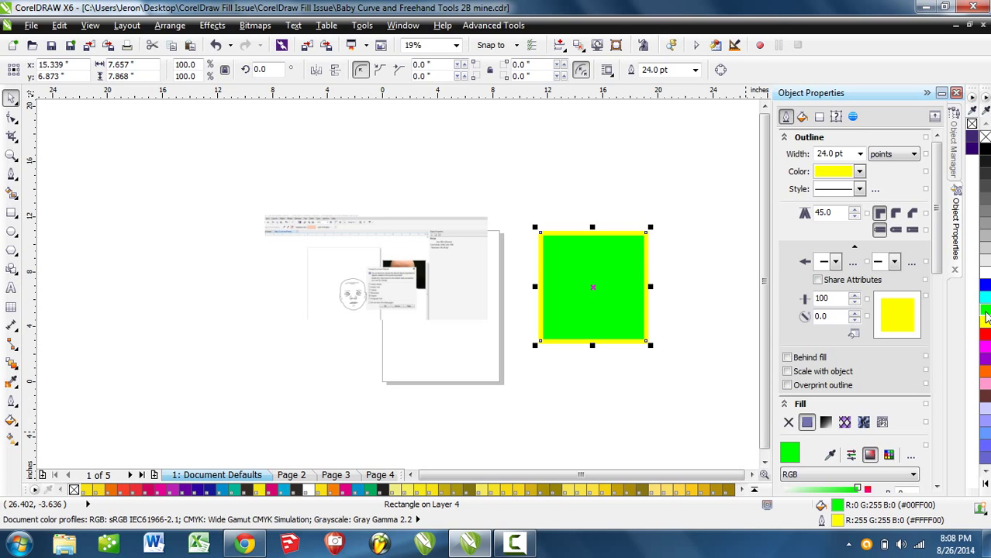
right_click(984, 175)
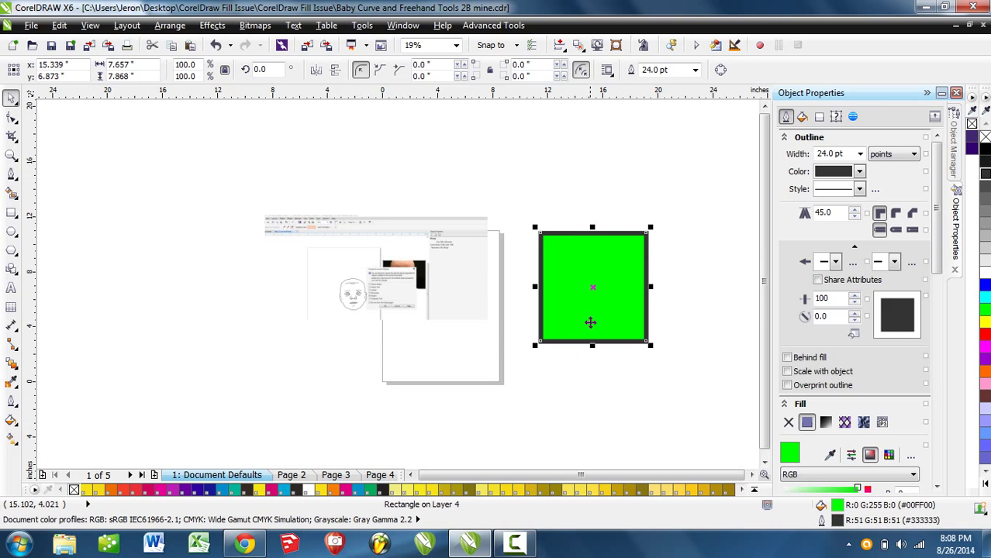
drag(590, 323, 593, 285)
click(582, 393)
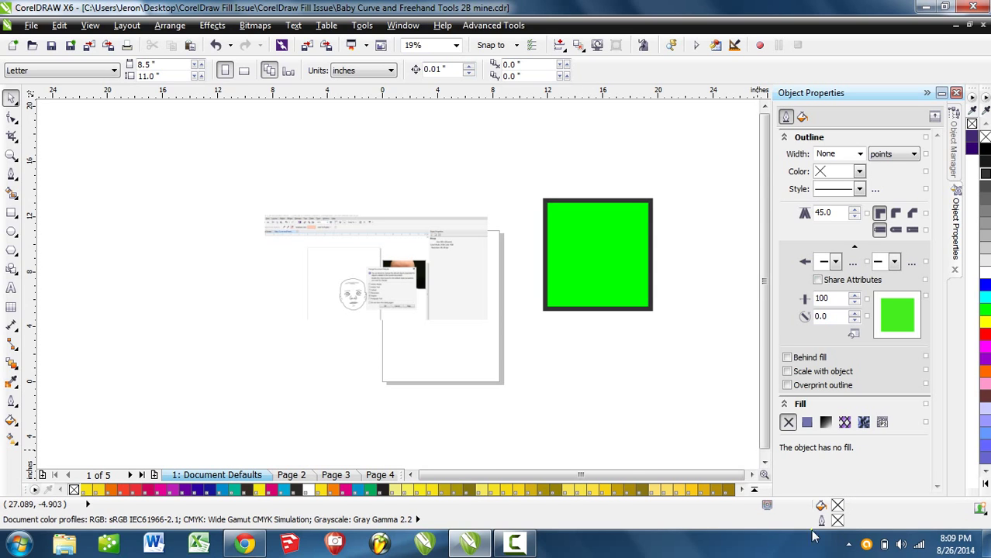
With no object selected, set the document's default graphic fill to blue #0000FF
scroll(380, 289, up, 3)
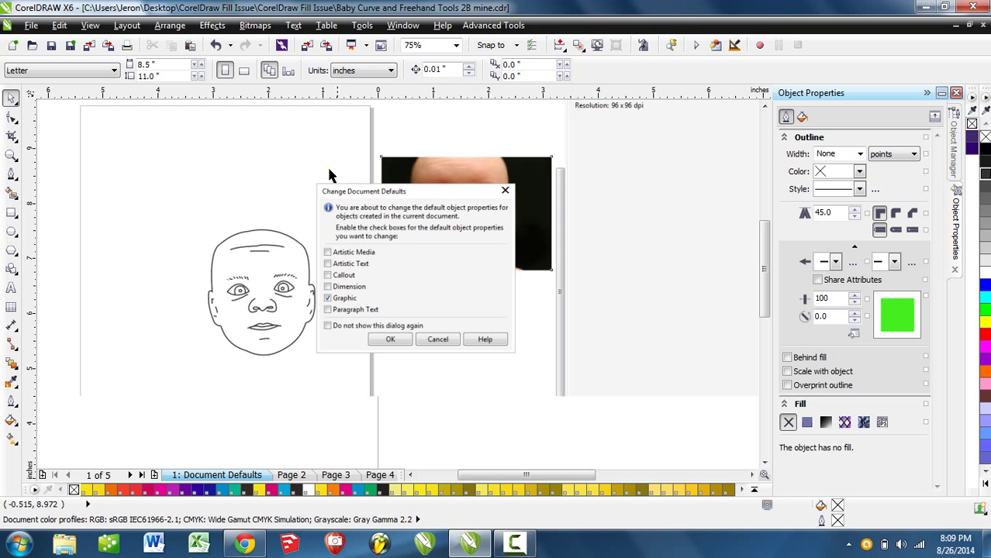
scroll(348, 209, up, 2)
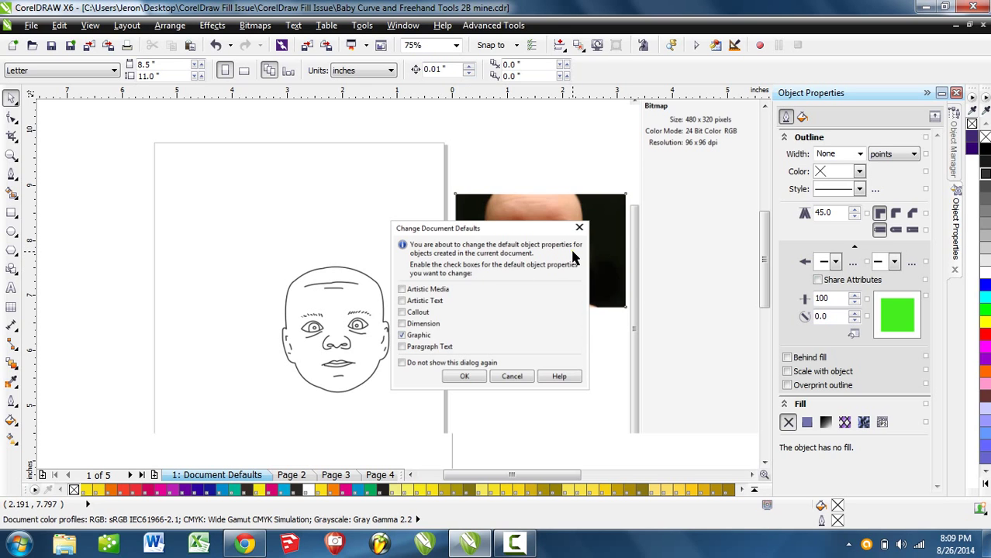
scroll(426, 355, down, 2)
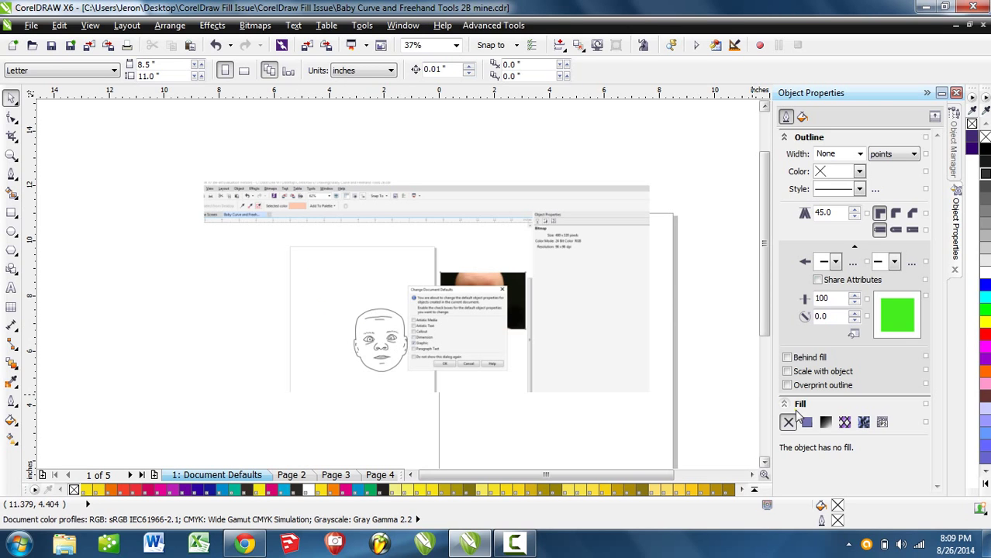
scroll(708, 421, right, 2)
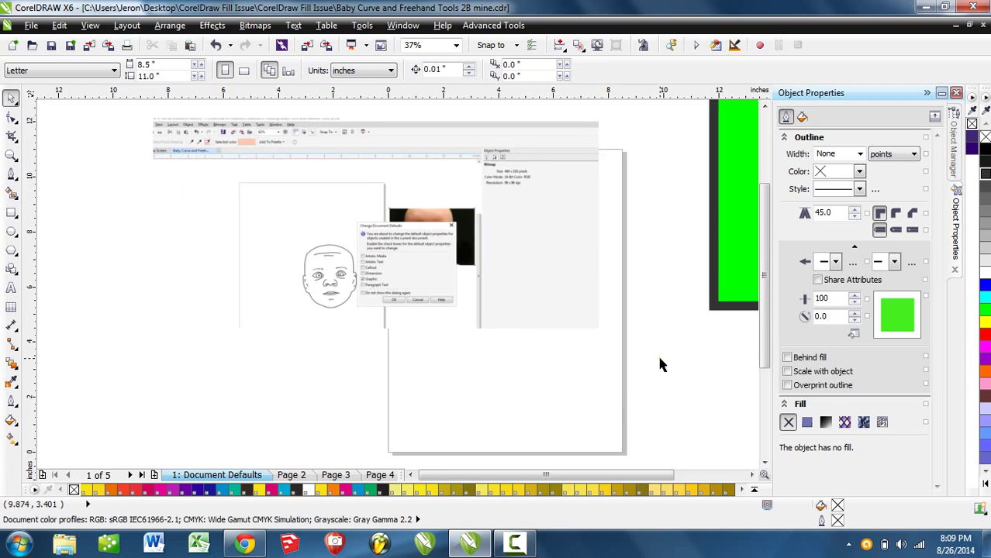
scroll(656, 353, down, 1)
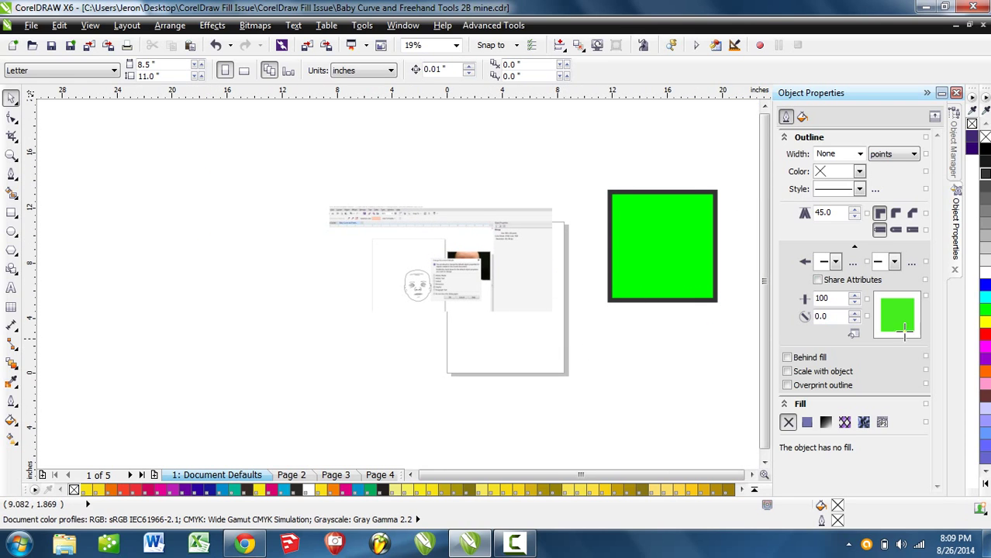
click(986, 287)
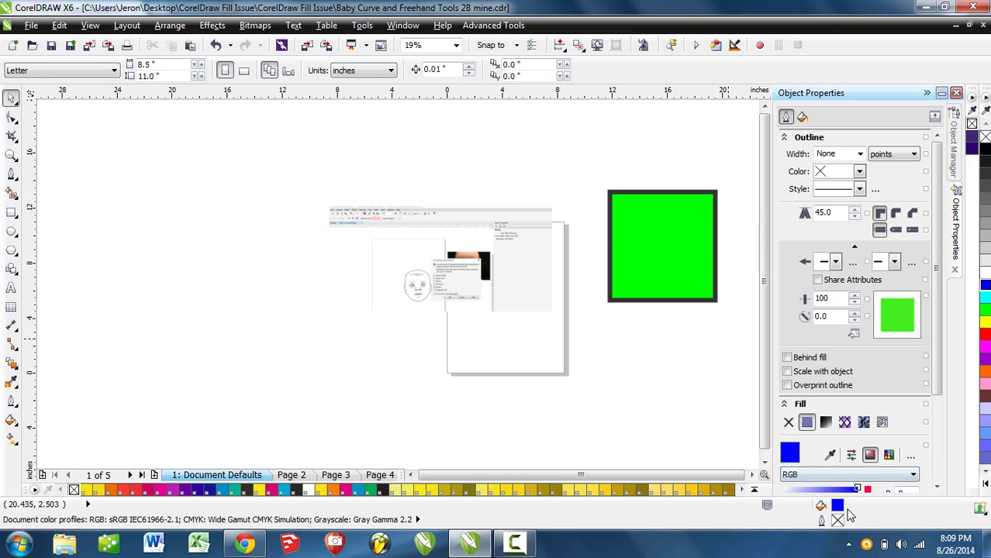
Draw four rectangles around the green one and an ellipse about 11.72 by 11.83 inches well to the left of the page
drag(689, 430, 574, 353)
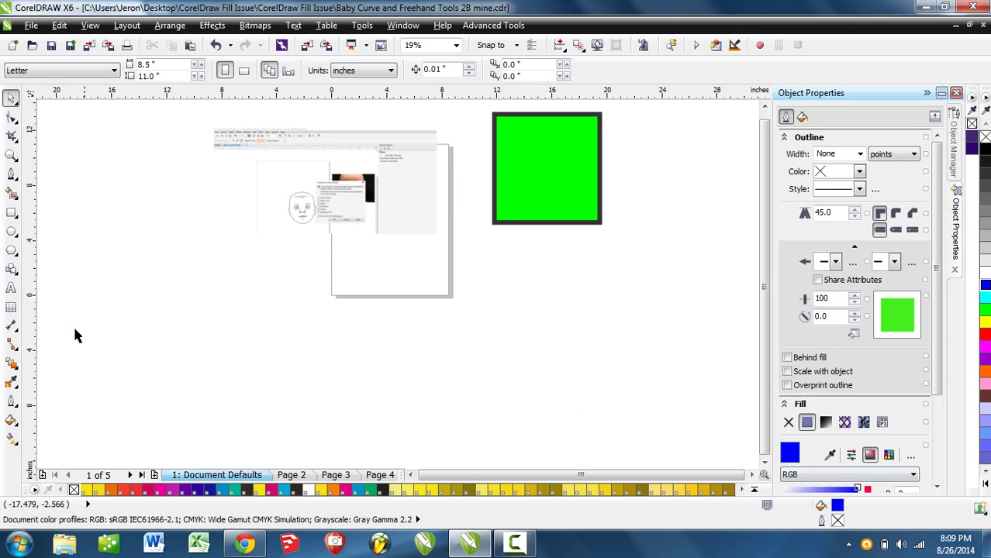
click(10, 213)
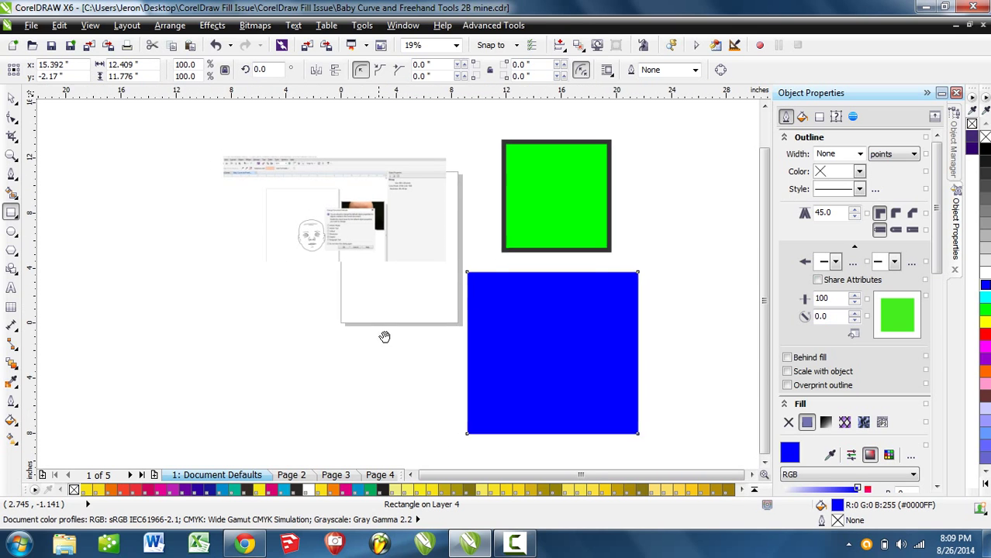
scroll(387, 341, down, 2)
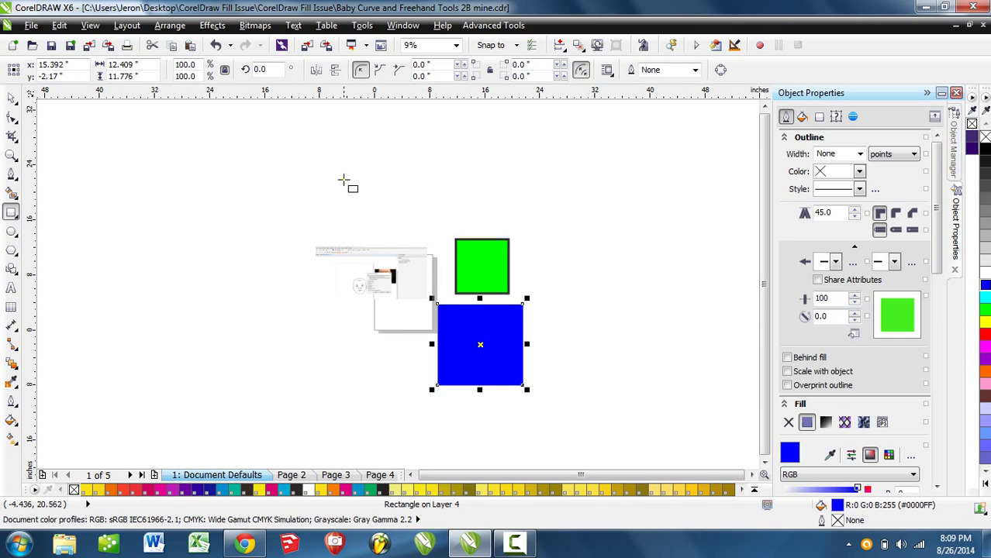
drag(342, 153, 400, 198)
drag(500, 153, 552, 205)
drag(700, 245, 615, 314)
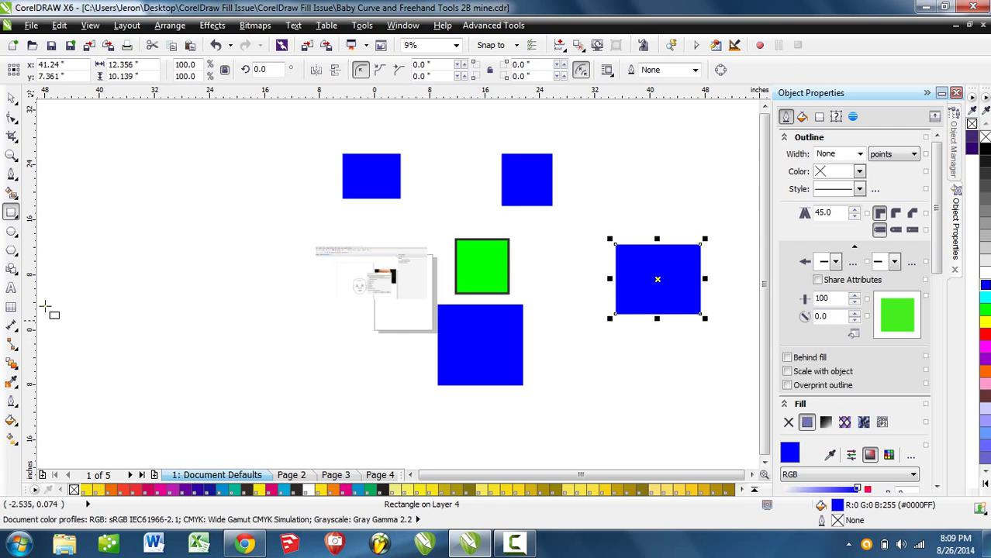
click(11, 230)
drag(109, 187, 190, 267)
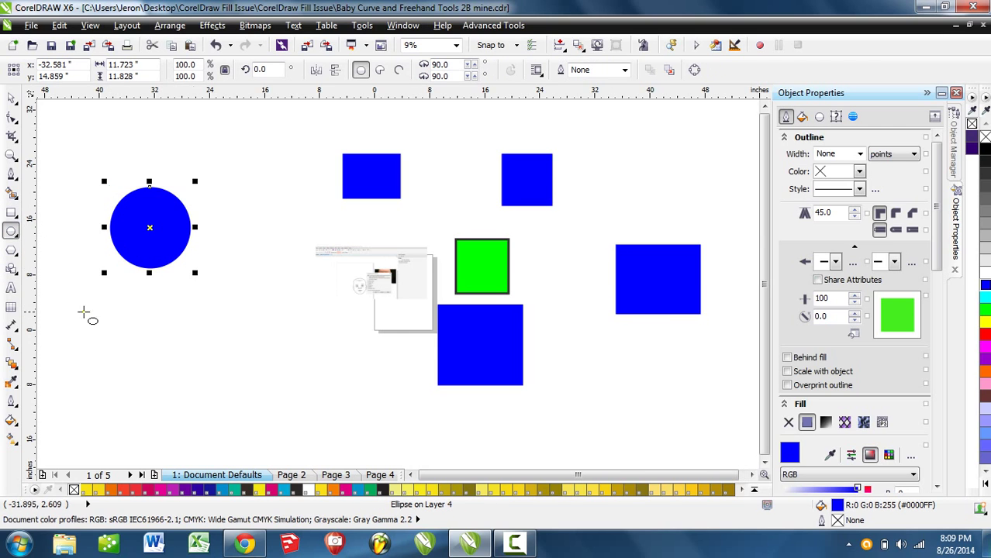
Add the sample artistic text "gsdfgsdfgsdfg" in 24 pt Arial below the blue circle and undo it
click(10, 288)
click(201, 313)
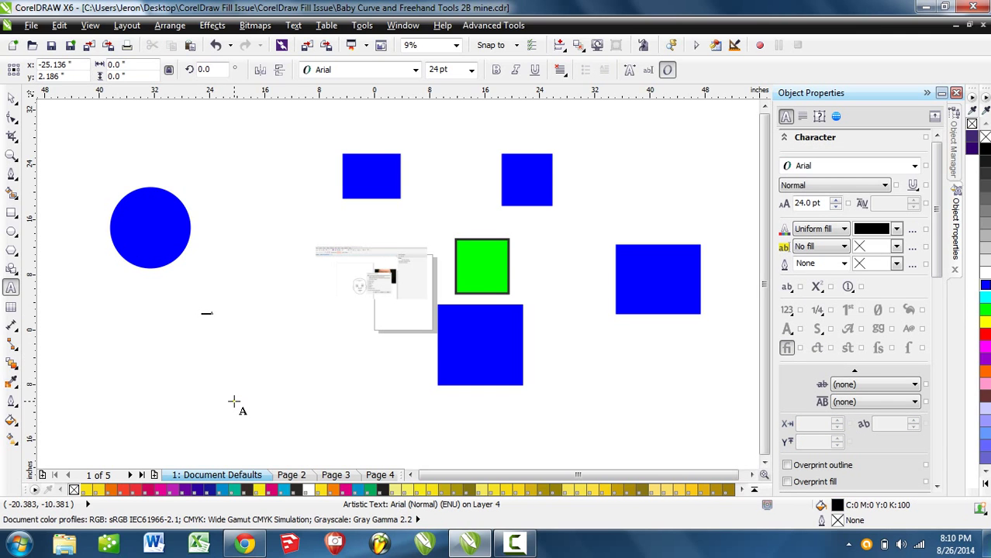
scroll(233, 372, left, 3)
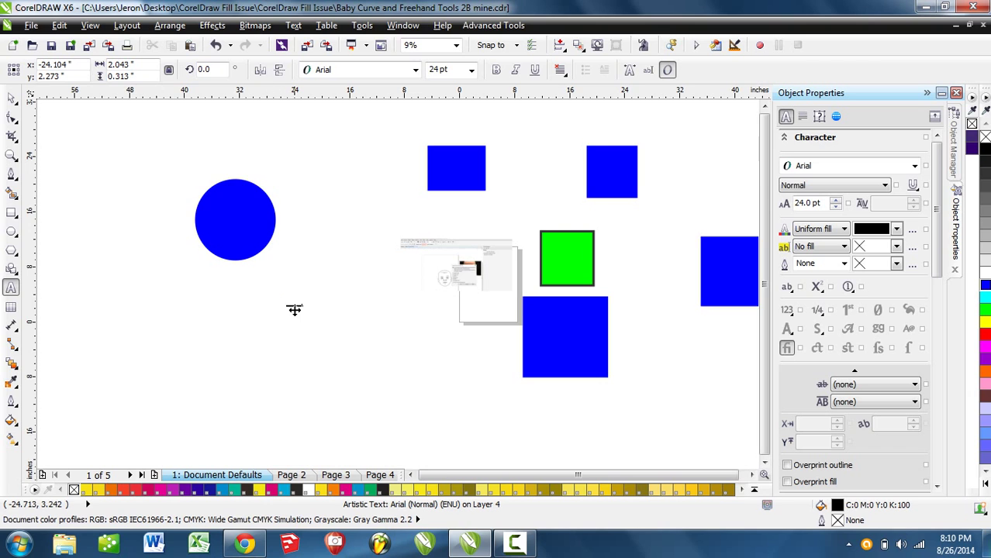
scroll(294, 309, up, 4)
scroll(294, 309, up, 2)
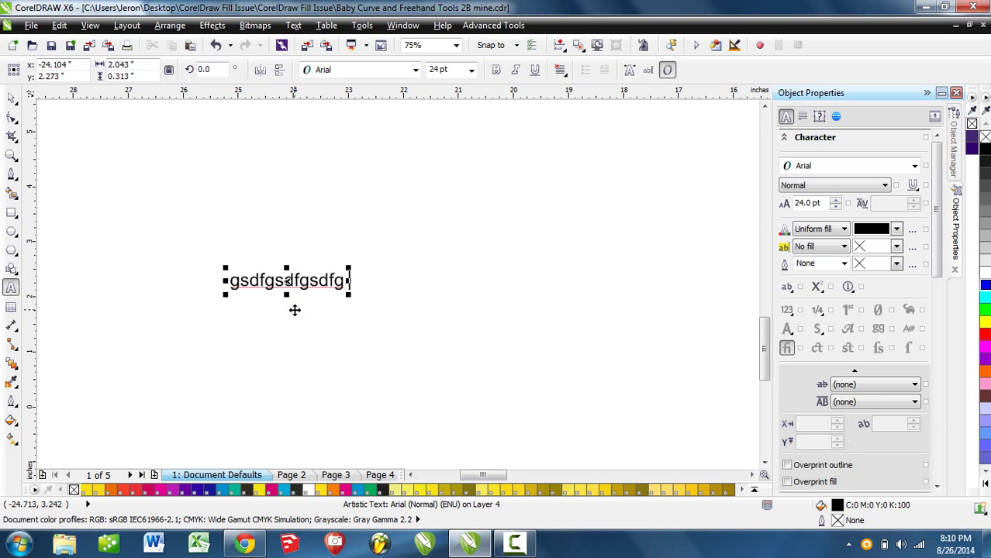
key(ctrl+z)
Examine the object-type options in the Change Document Defaults dialog within the pasted screenshot
scroll(292, 305, down, 6)
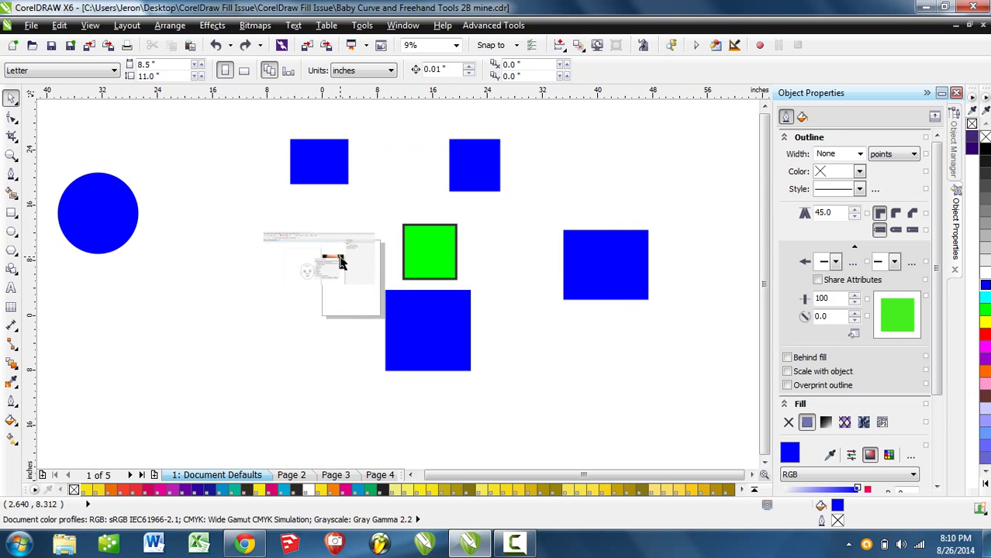
scroll(339, 258, up, 8)
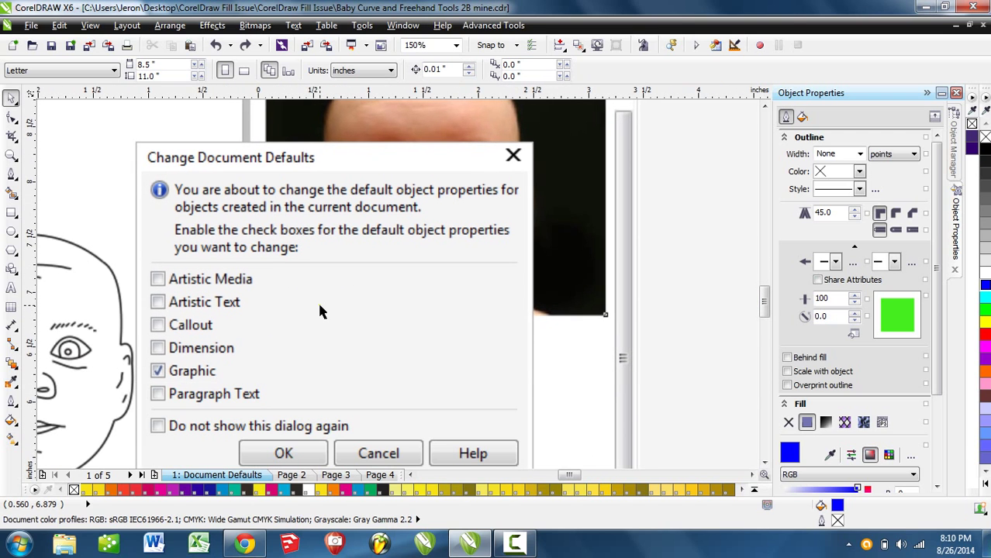
drag(315, 355, 347, 336)
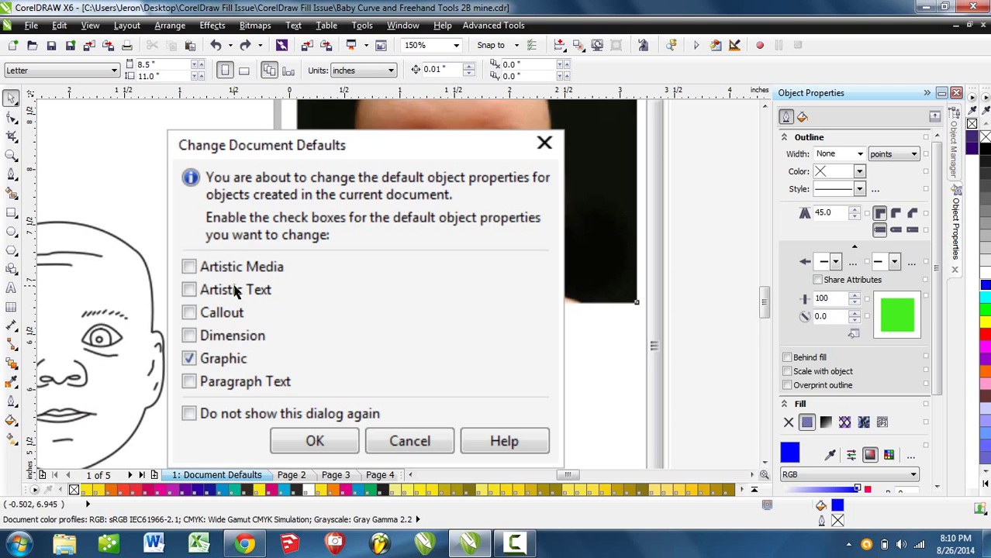
scroll(234, 286, down, 1)
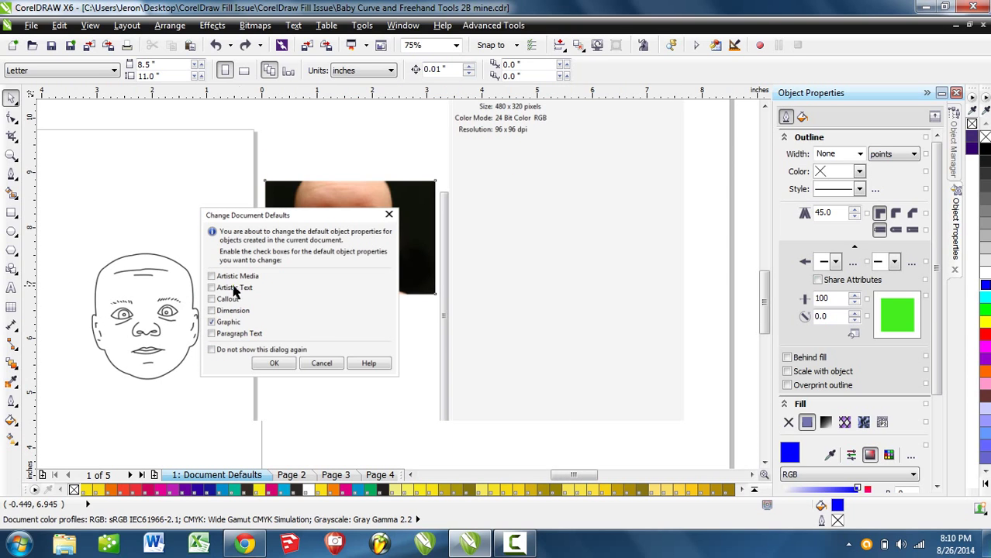
scroll(329, 325, down, 1)
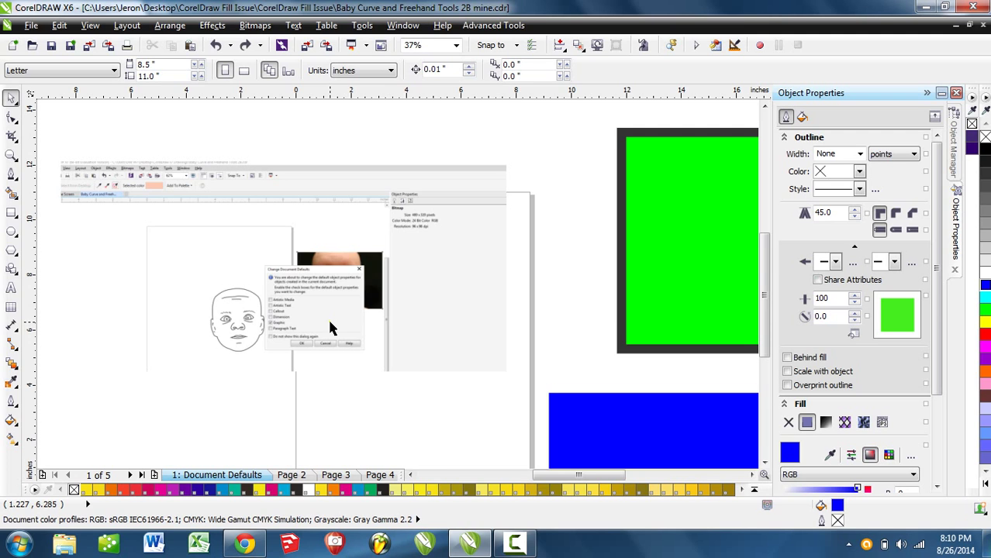
Delete the green rectangle, all the blue rectangles and the blue circle around the page
scroll(328, 327, down, 2)
drag(702, 162, 350, 435)
key(Delete)
click(318, 210)
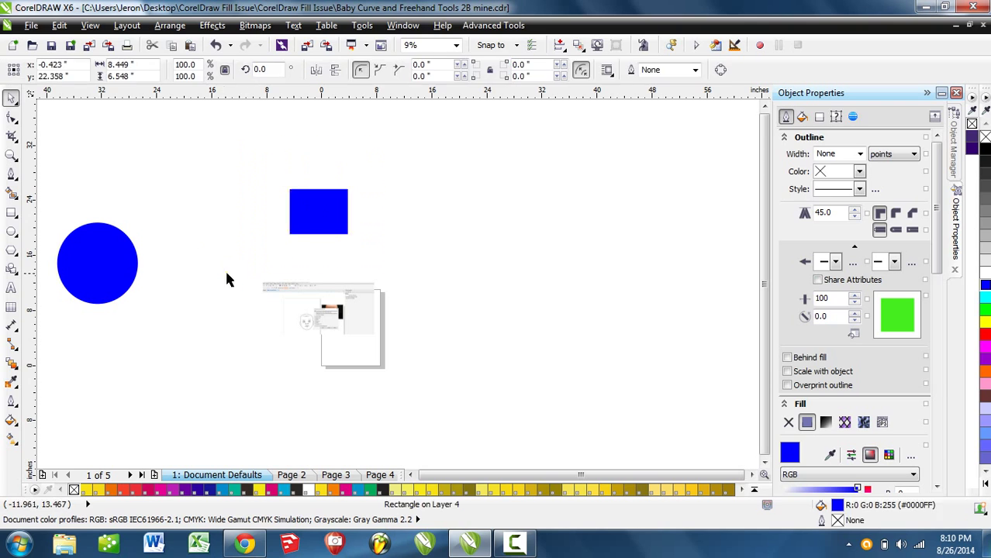
key(Delete)
drag(184, 192, 48, 325)
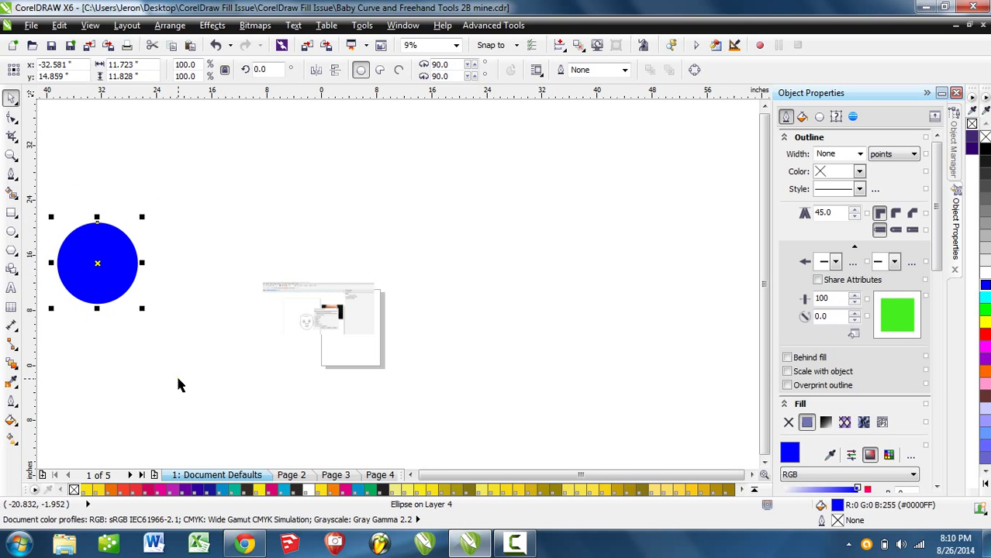
key(Delete)
Inspect the baby face drawing beside the defaults dialog in the pasted screenshot
scroll(299, 380, up, 5)
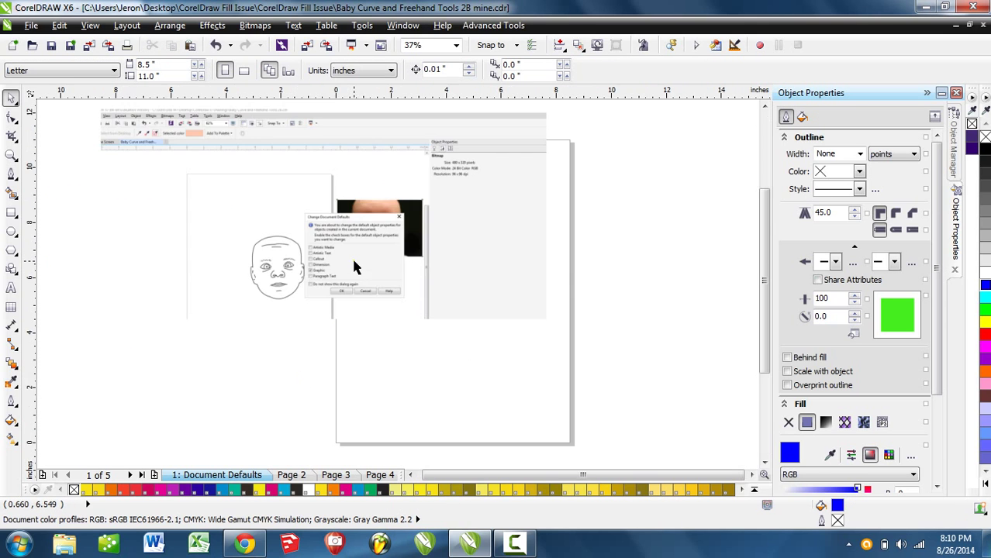
scroll(264, 327, up, 2)
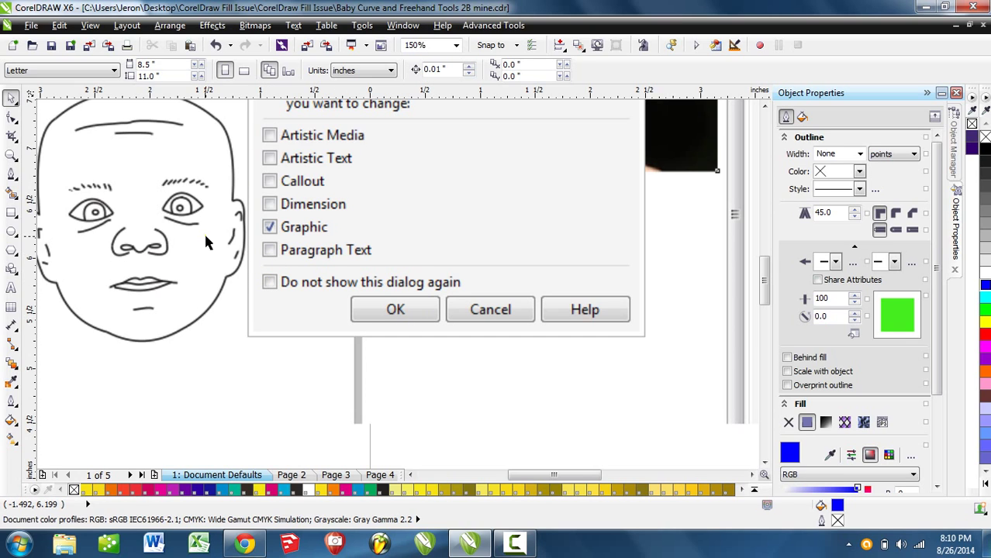
scroll(205, 243, down, 5)
scroll(214, 247, up, 2)
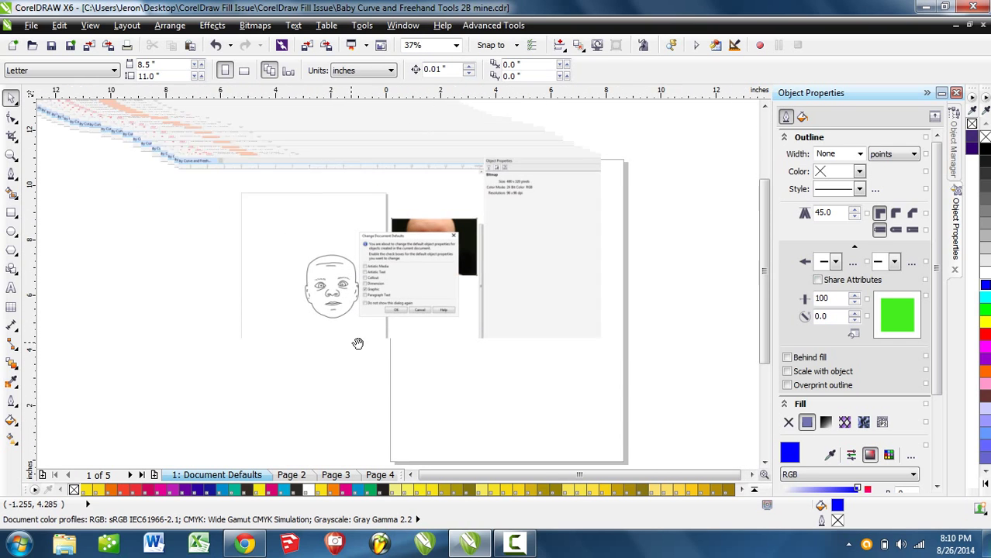
drag(358, 343, 369, 348)
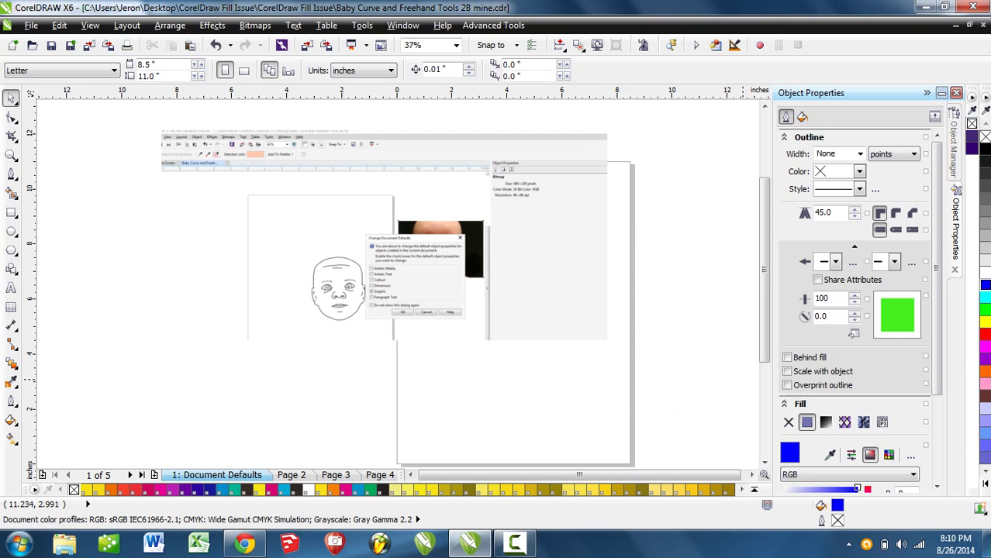
With nothing selected, set the default fill to green and the default outline color to blue
click(983, 311)
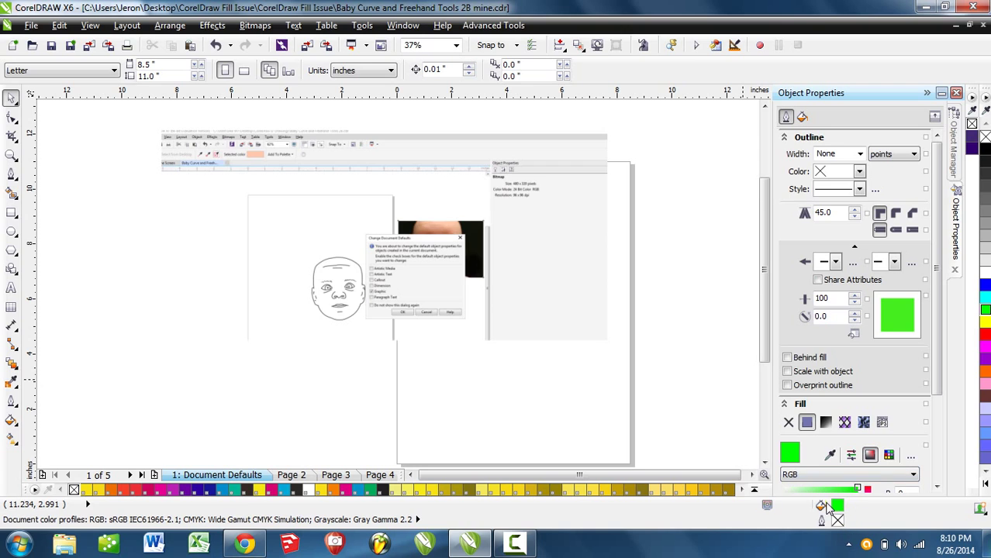
right_click(984, 287)
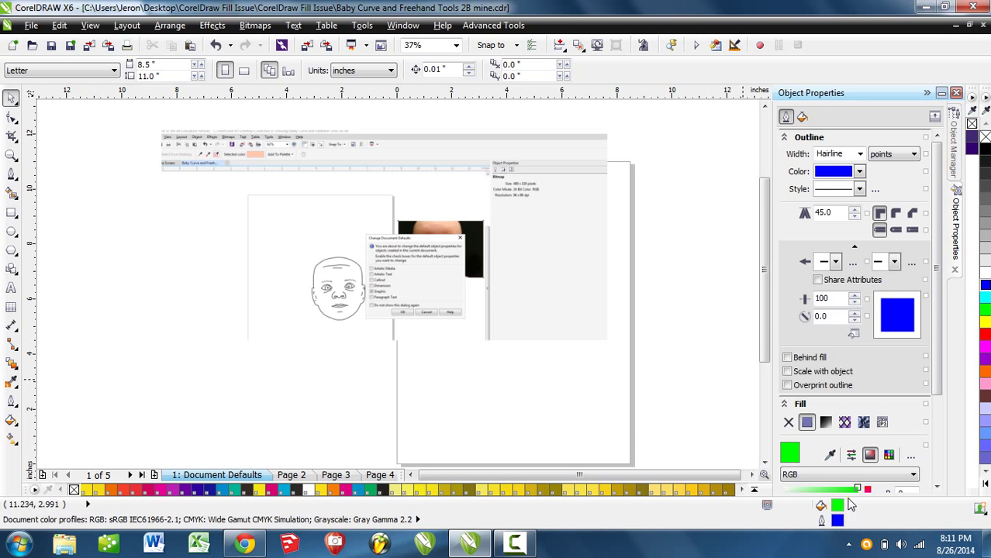
Draw a rectangle about 8.4 by 8.7 inches across the page's lower edge and set its outline width to 16 pt
click(12, 211)
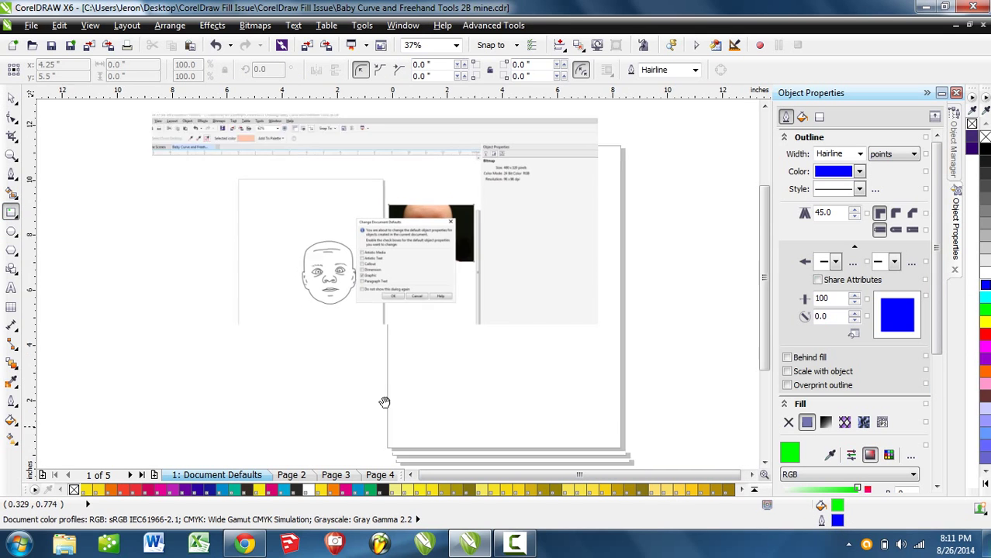
drag(384, 401, 338, 334)
drag(328, 231, 561, 465)
scroll(481, 229, up, 2)
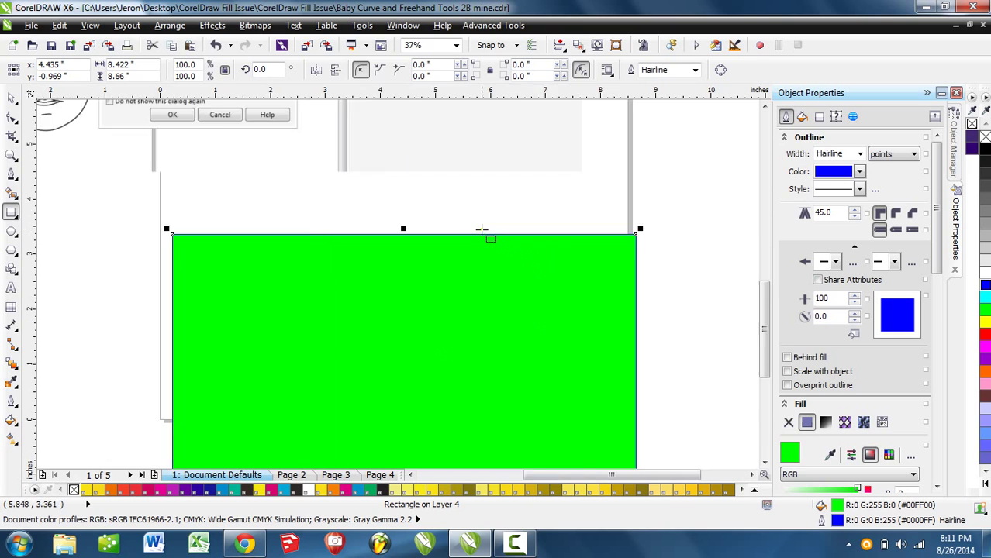
scroll(480, 229, up, 1)
scroll(475, 250, down, 3)
scroll(460, 266, down, 2)
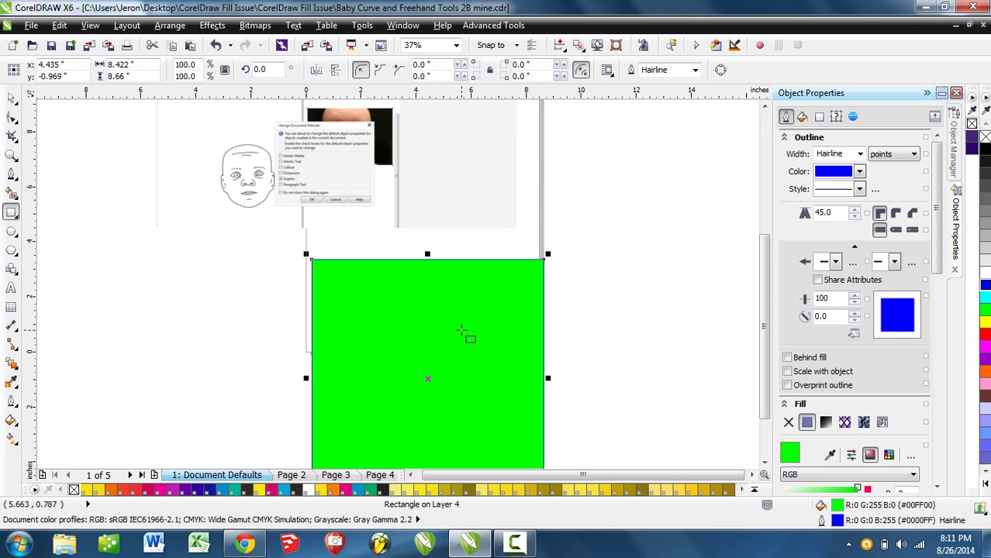
click(859, 154)
click(834, 283)
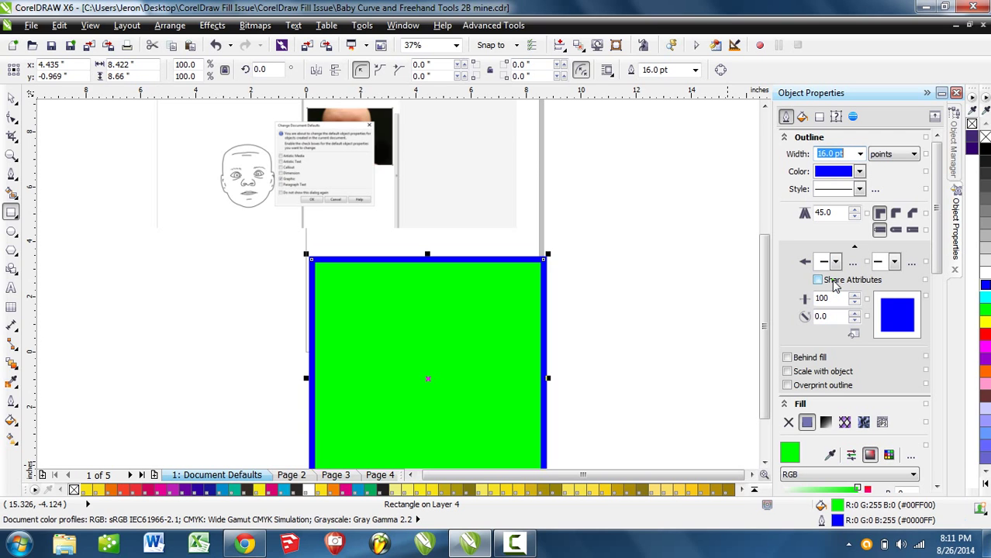
click(197, 328)
Examine the Change Document Defaults dialog in the pasted screenshot and the baby face drawing in the screenshot on Page 2
scroll(281, 198, up, 2)
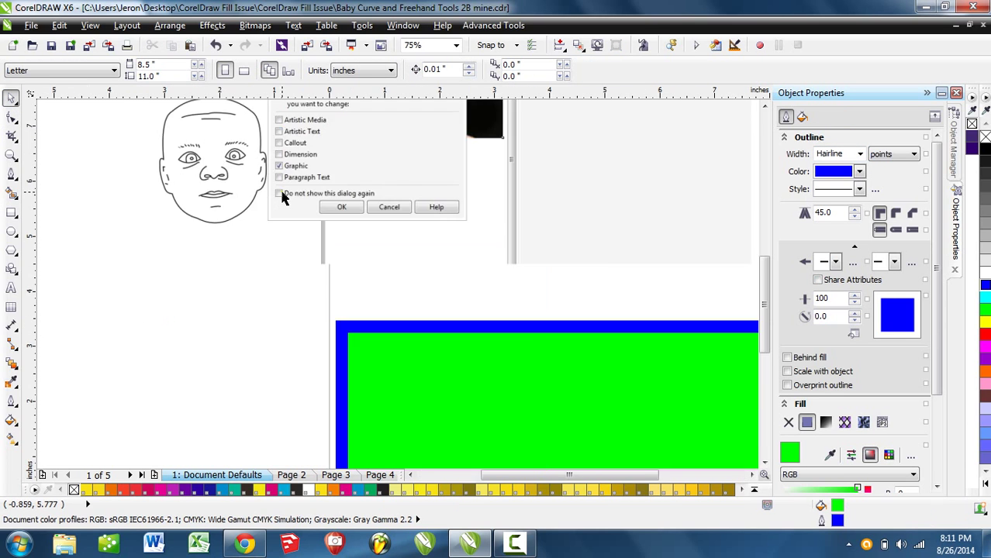
scroll(281, 198, up, 2)
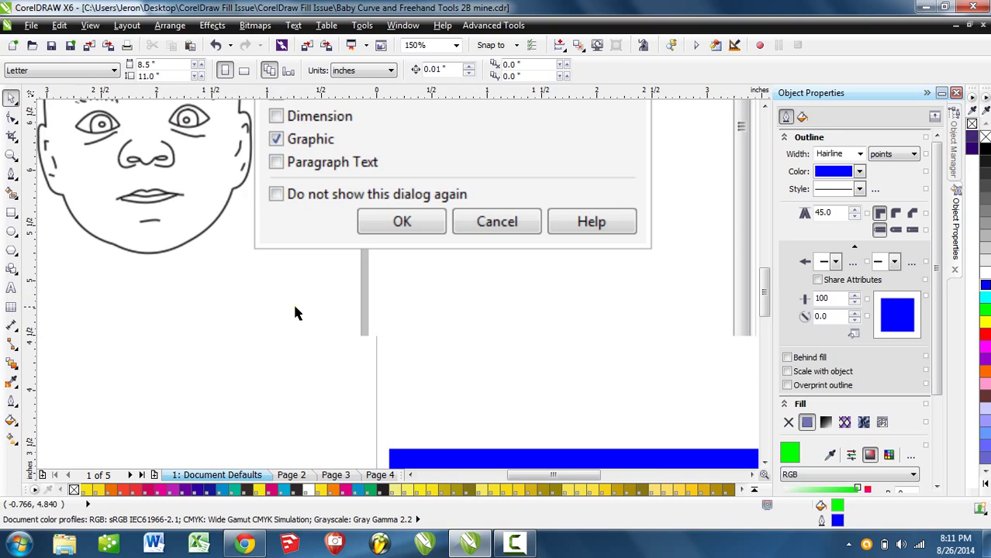
scroll(292, 301, down, 2)
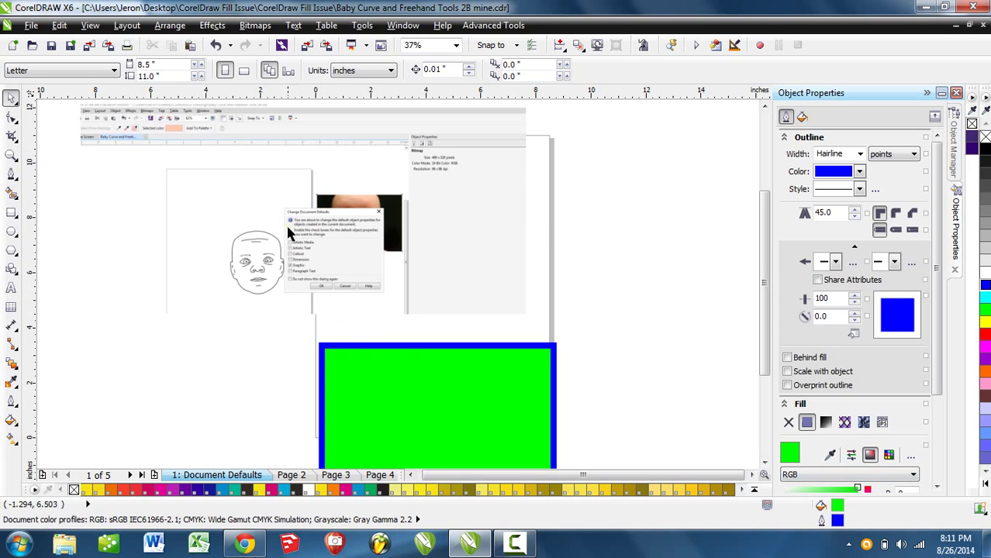
scroll(325, 376, left, 3)
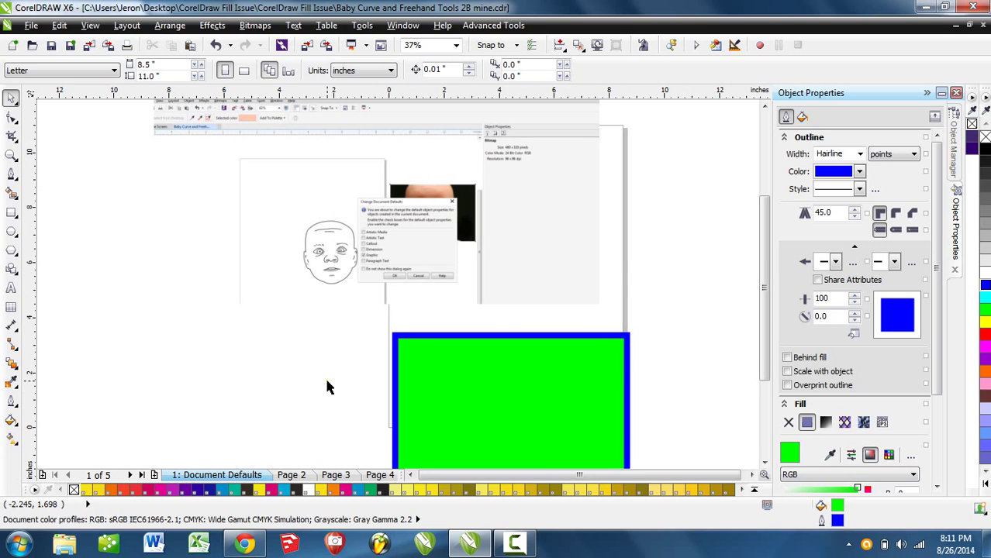
click(295, 475)
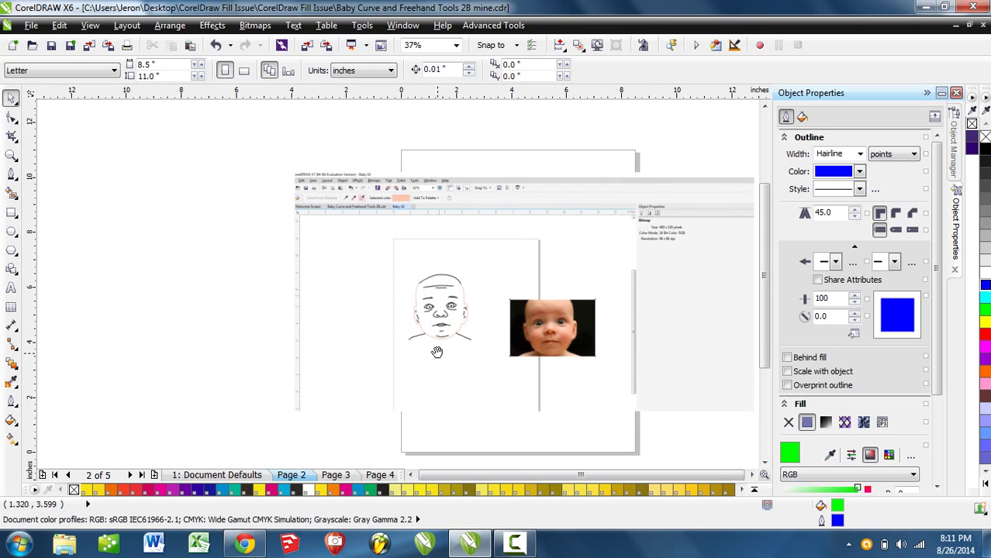
scroll(453, 310, up, 2)
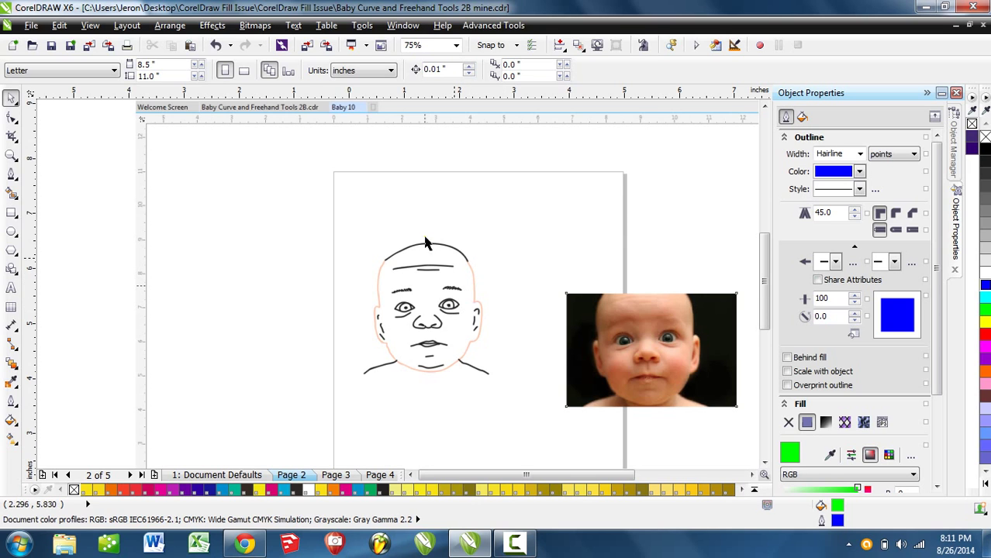
scroll(303, 291, up, 3)
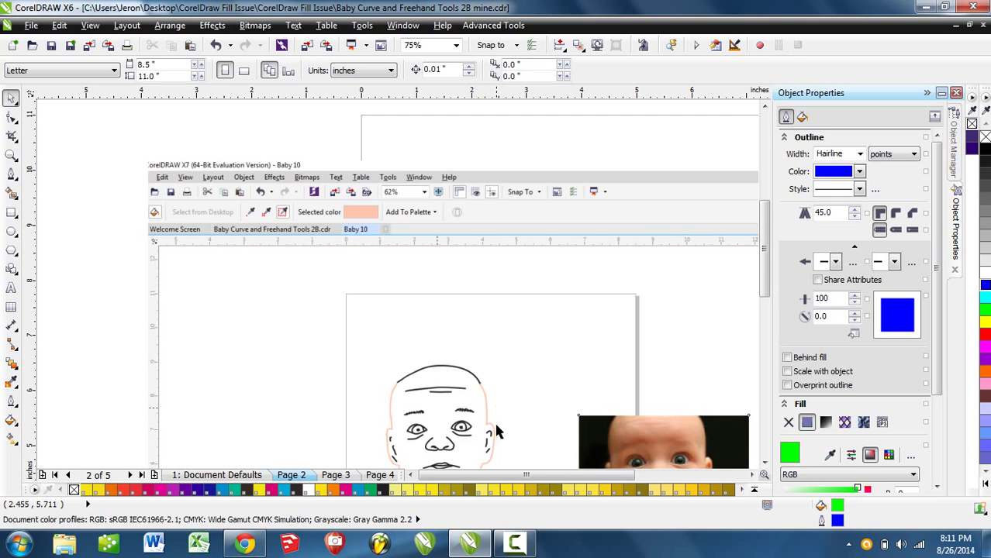
scroll(488, 403, down, 1)
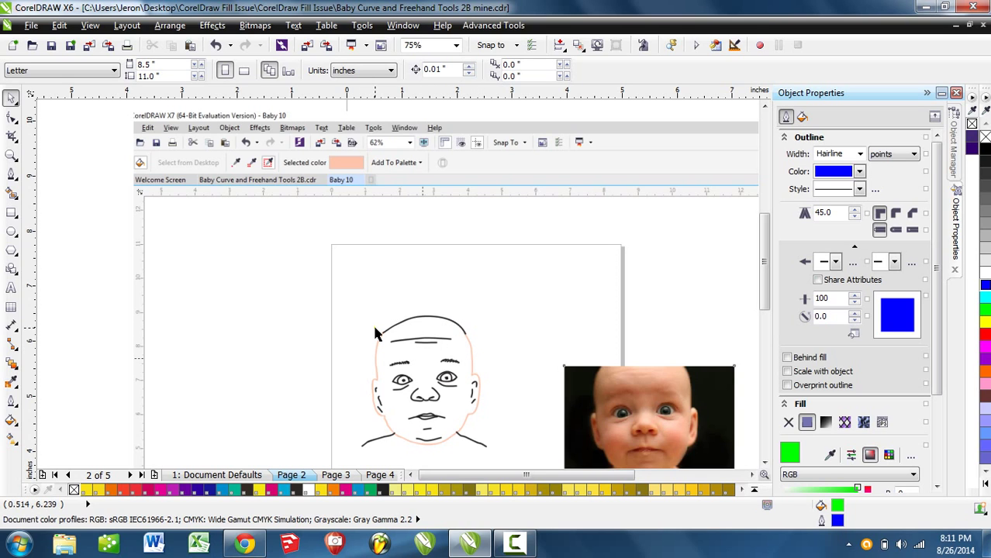
scroll(374, 334, down, 2)
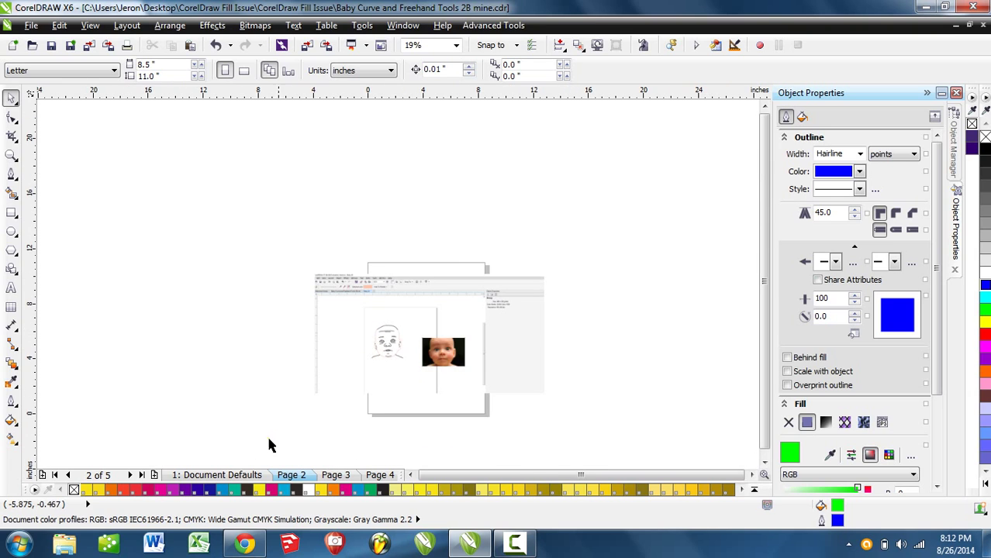
Return to the Document Defaults page and move the green rectangle to the lower right, mostly off the page
click(217, 475)
drag(612, 367, 576, 316)
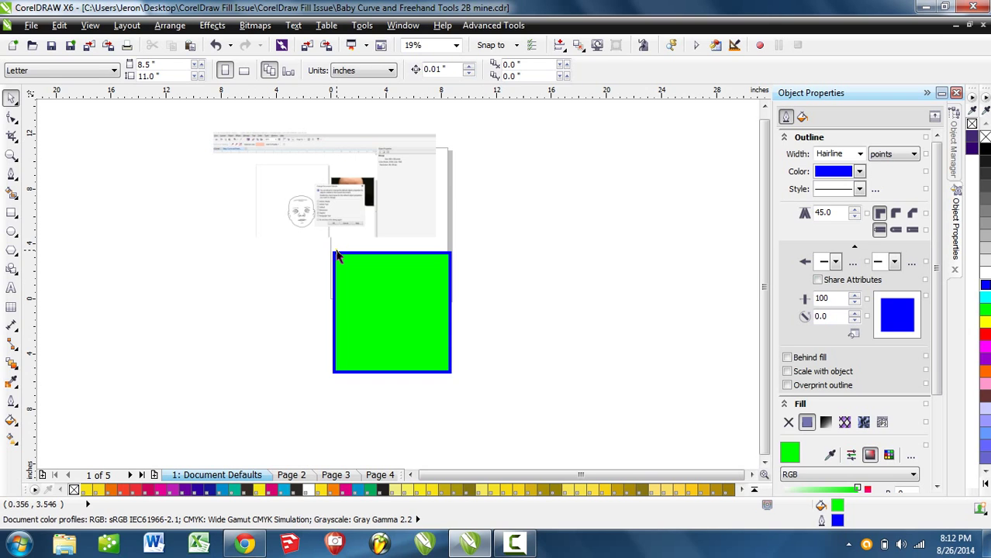
drag(380, 335, 453, 352)
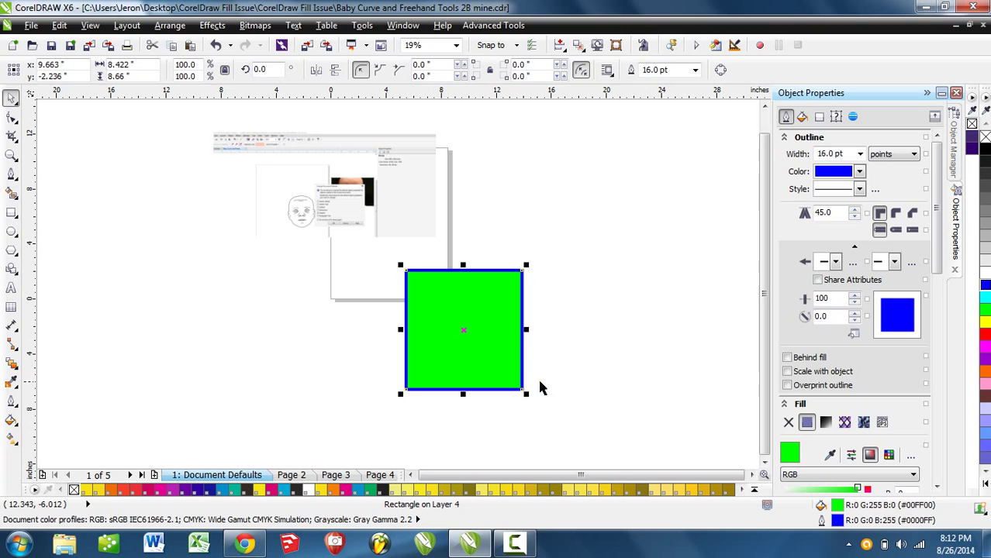
click(588, 357)
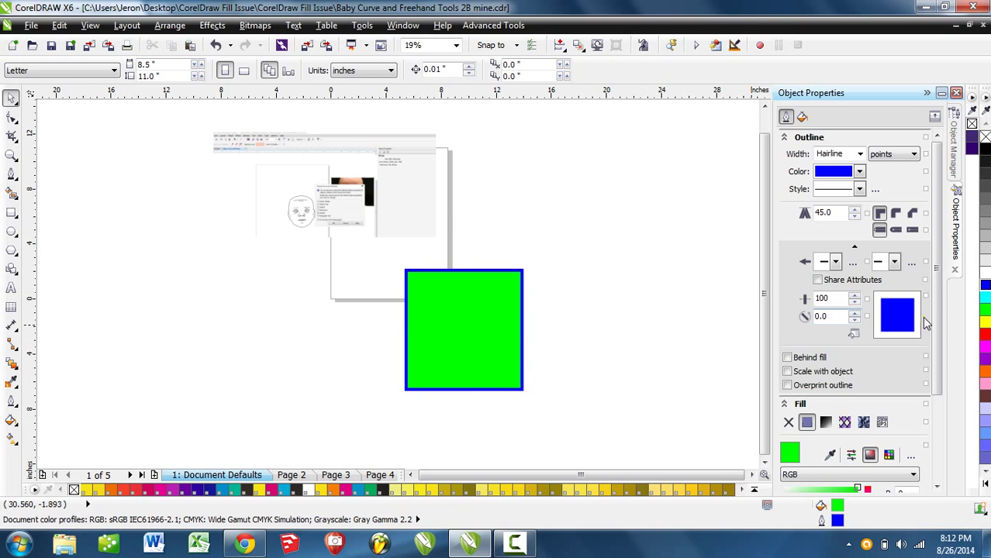
Recolor the unselected rectangle with a red outline and a cyan fill straight from the color palette
drag(985, 334, 524, 324)
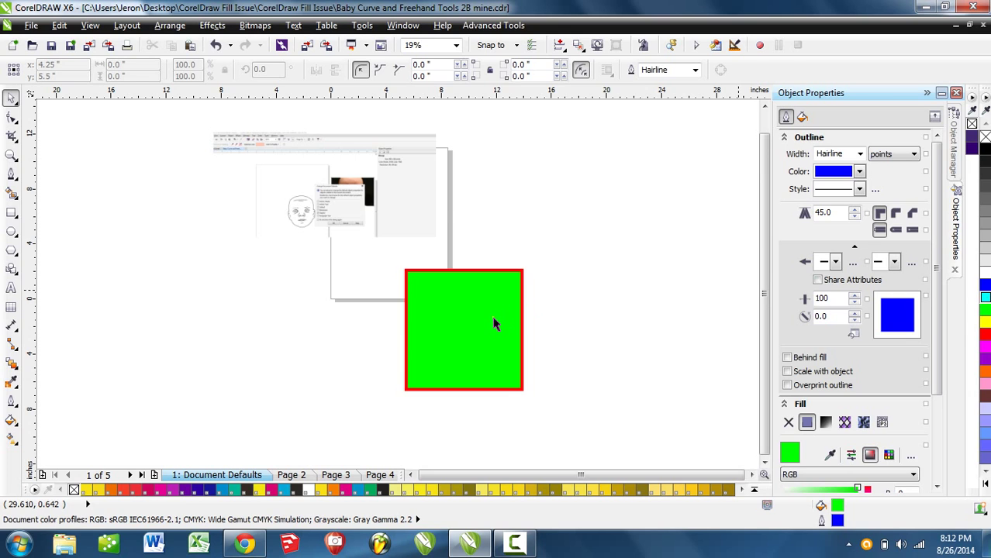
drag(494, 322, 494, 323)
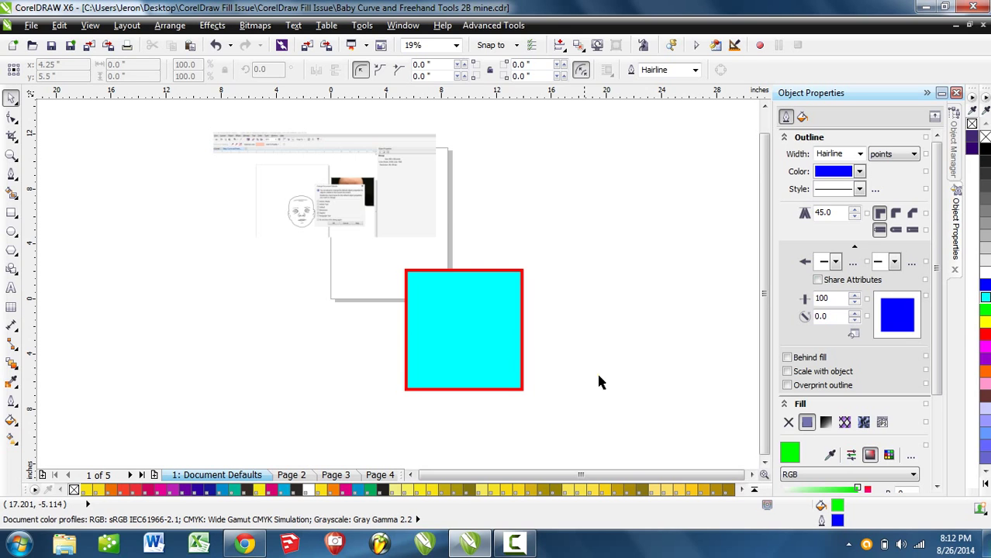
Give the rectangle a red fill and a cyan outline, and move it back over the page's lower edge
click(513, 338)
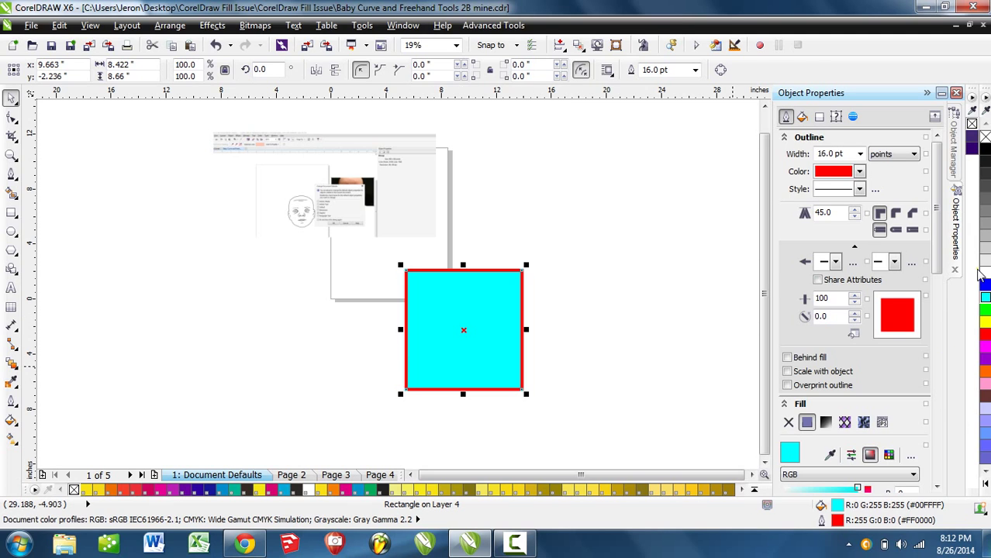
click(985, 338)
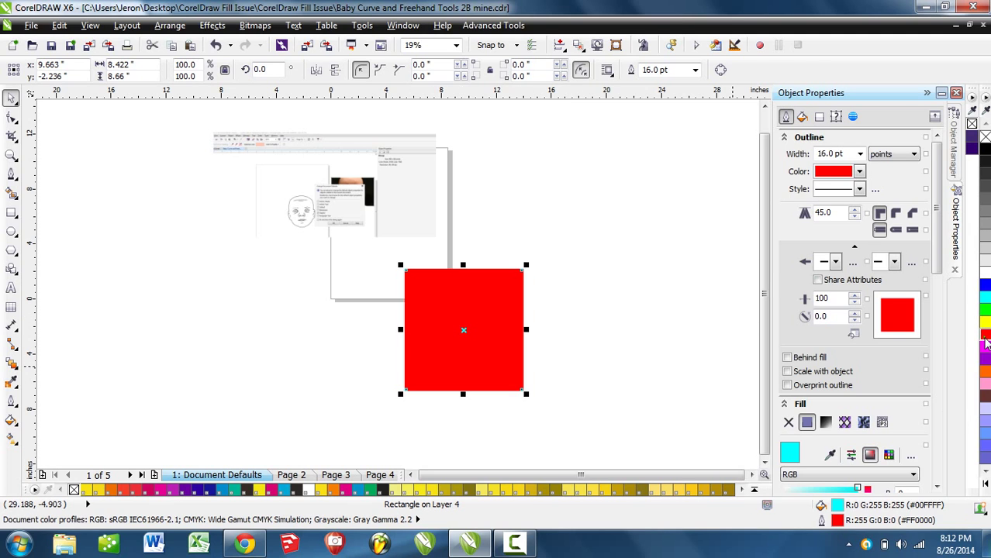
right_click(985, 299)
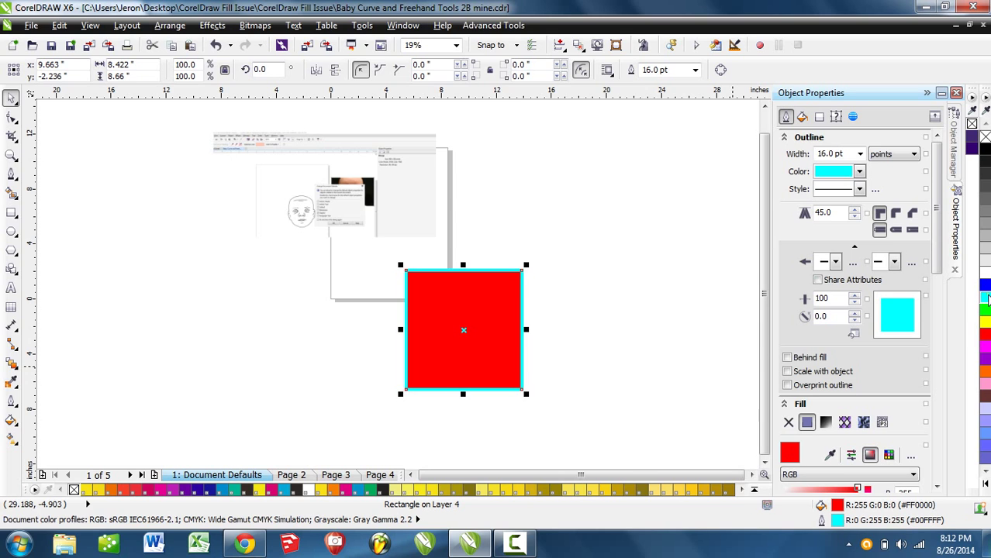
click(592, 356)
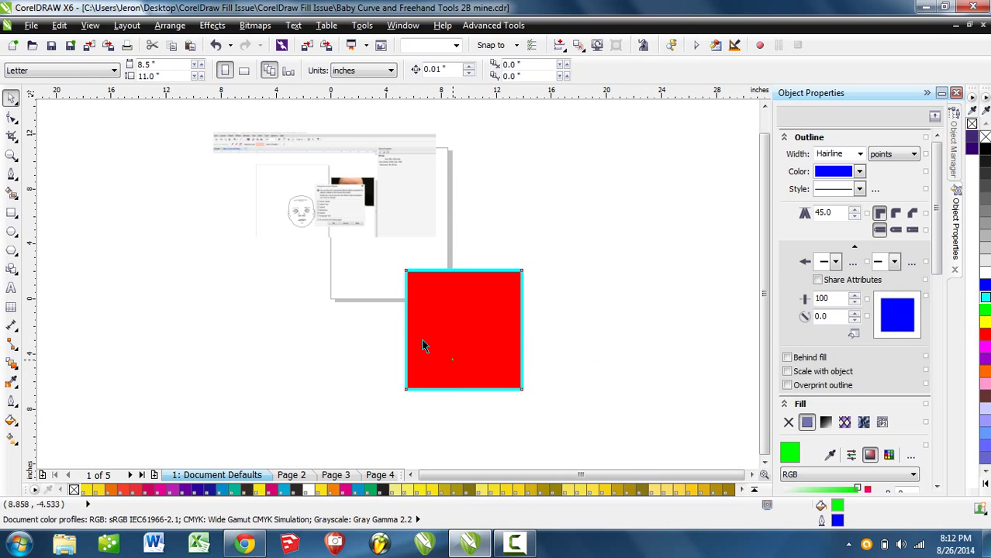
drag(423, 345, 353, 316)
click(347, 416)
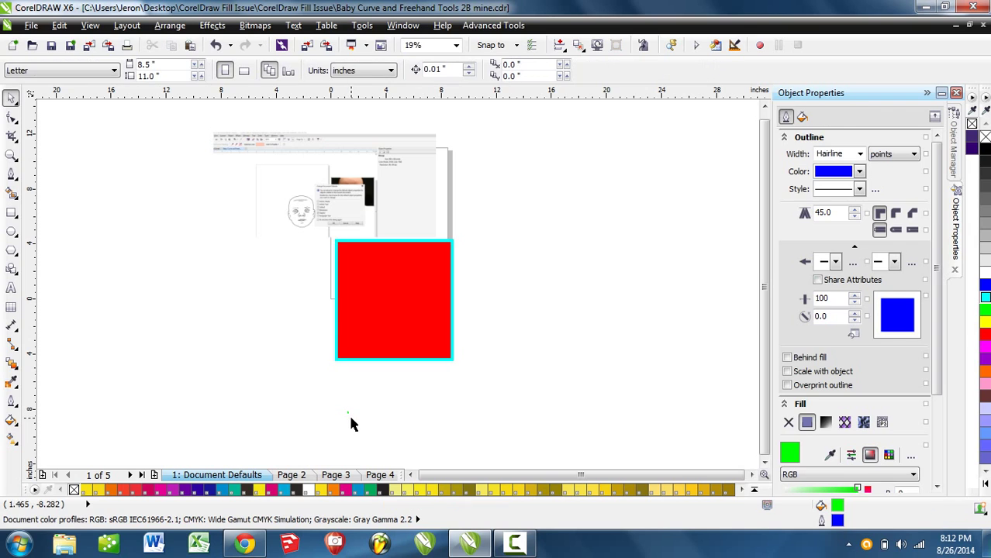
Compare the face outline in the Page 2 screenshot with the Freehand tools face drawing on Page 3
click(293, 474)
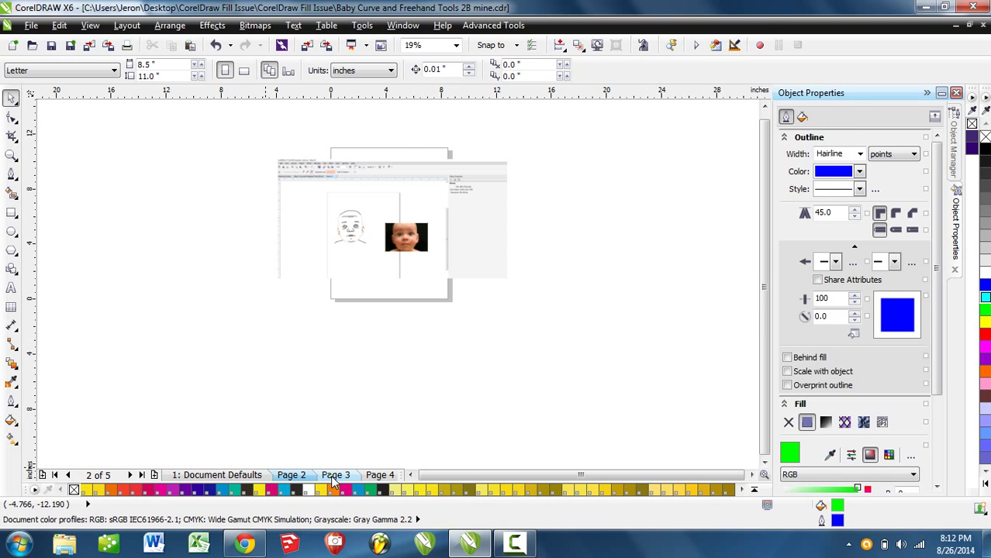
scroll(360, 230, up, 4)
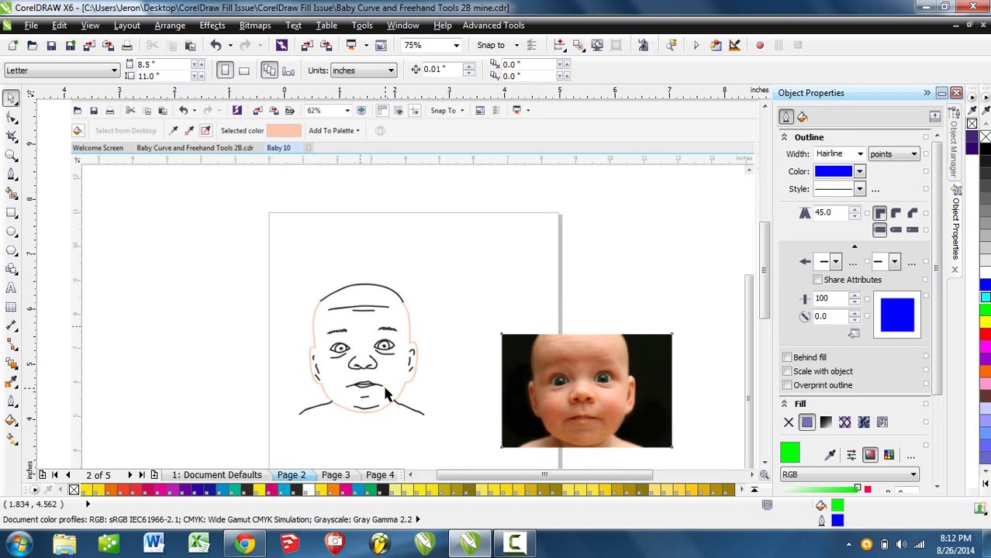
mouse_move(365, 281)
mouse_down()
mouse_move(387, 358)
mouse_move(357, 273)
mouse_up()
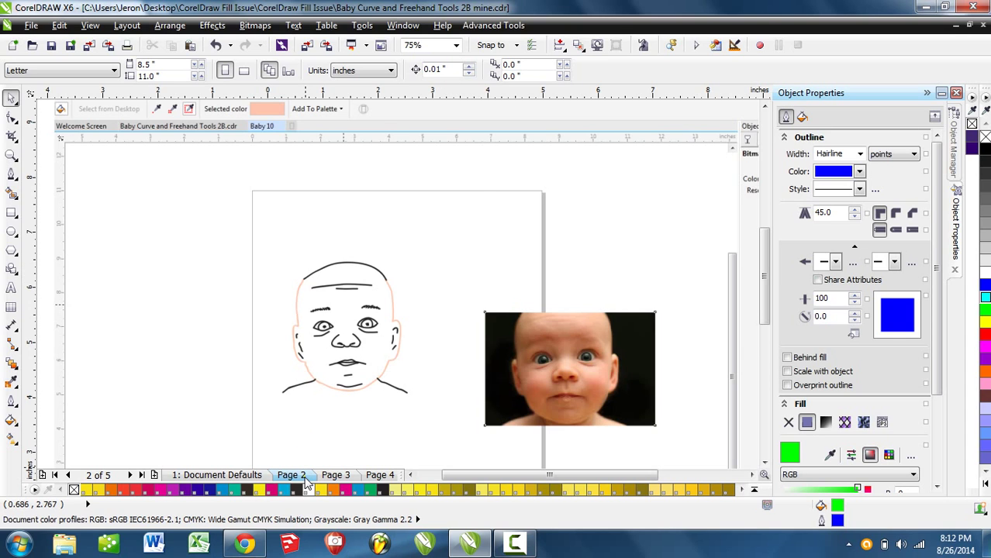
click(334, 475)
scroll(440, 313, down, 2)
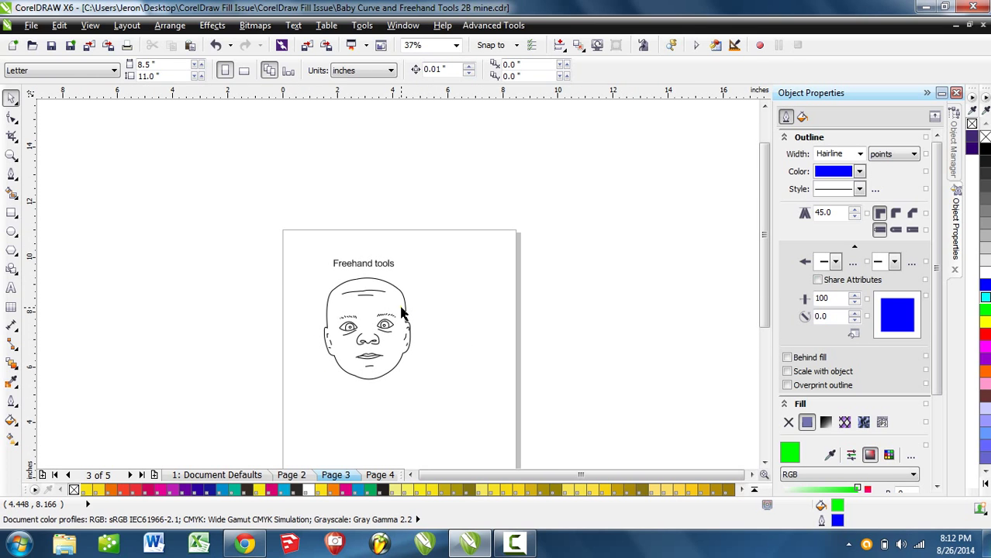
scroll(402, 312, up, 2)
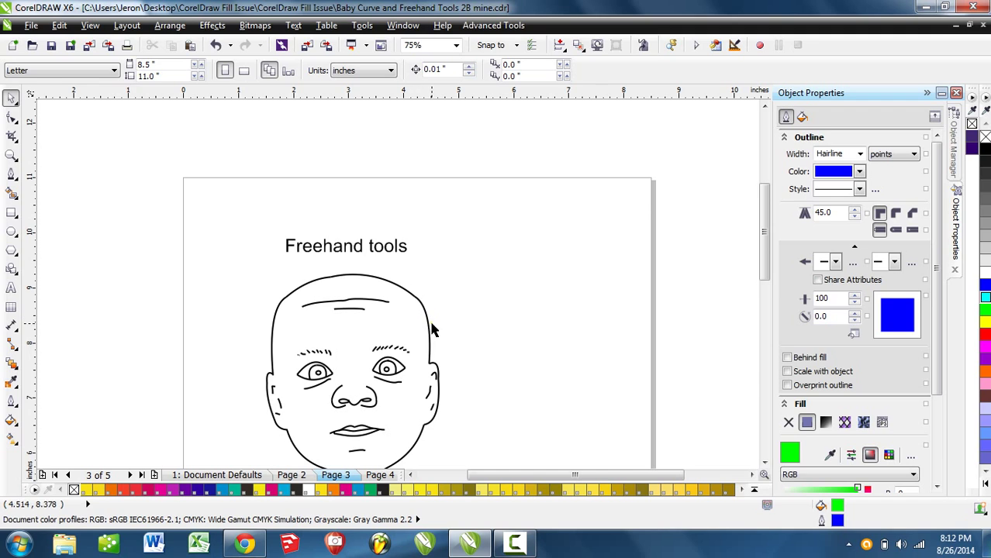
Move the curve on the right side of the Page 3 face away from the head and undo the move
drag(432, 345, 463, 317)
key(ctrl+z)
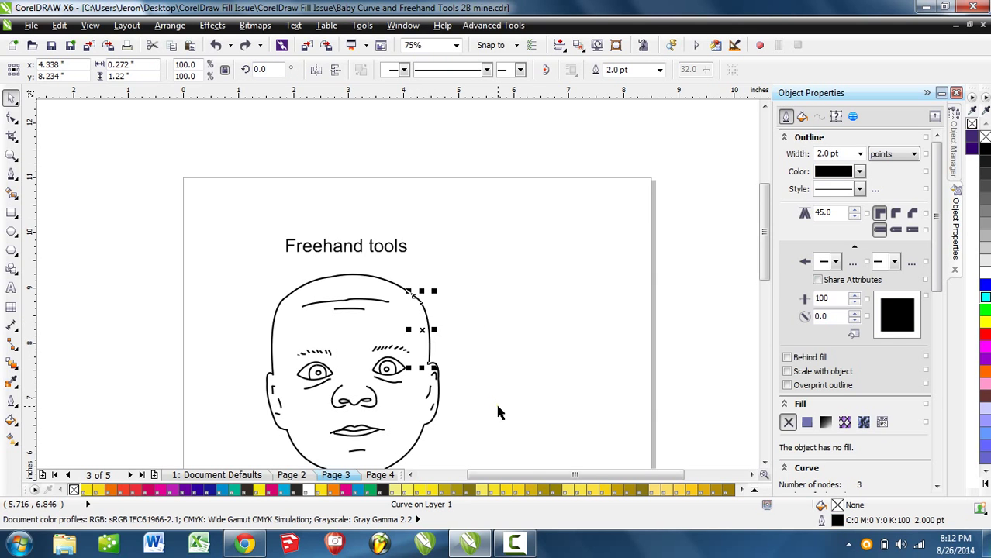
mouse_move(449, 411)
mouse_down()
mouse_move(471, 362)
mouse_move(466, 376)
mouse_up()
click(493, 365)
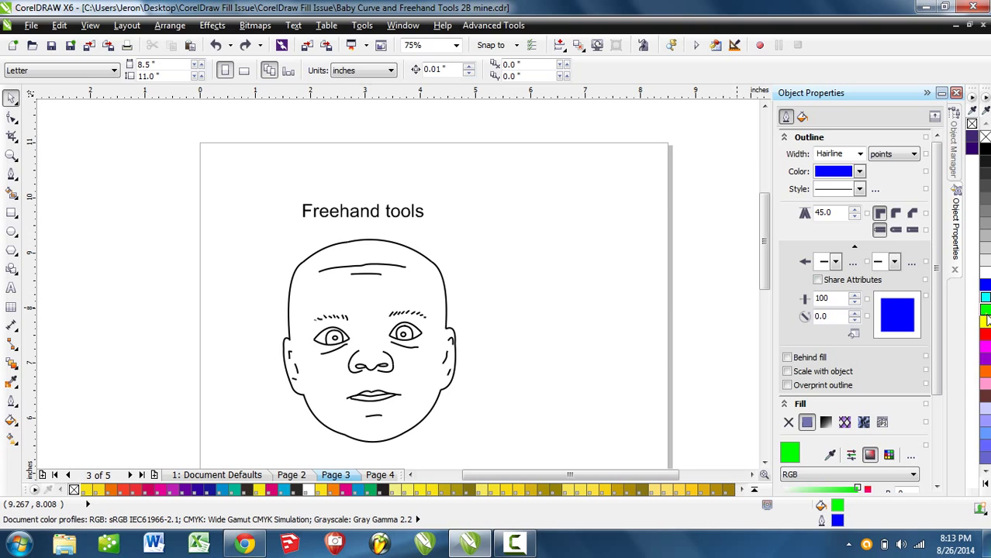
Color the unselected curve on the right side of the face green from the palette and undo the change
drag(521, 355, 447, 311)
drag(447, 310, 448, 318)
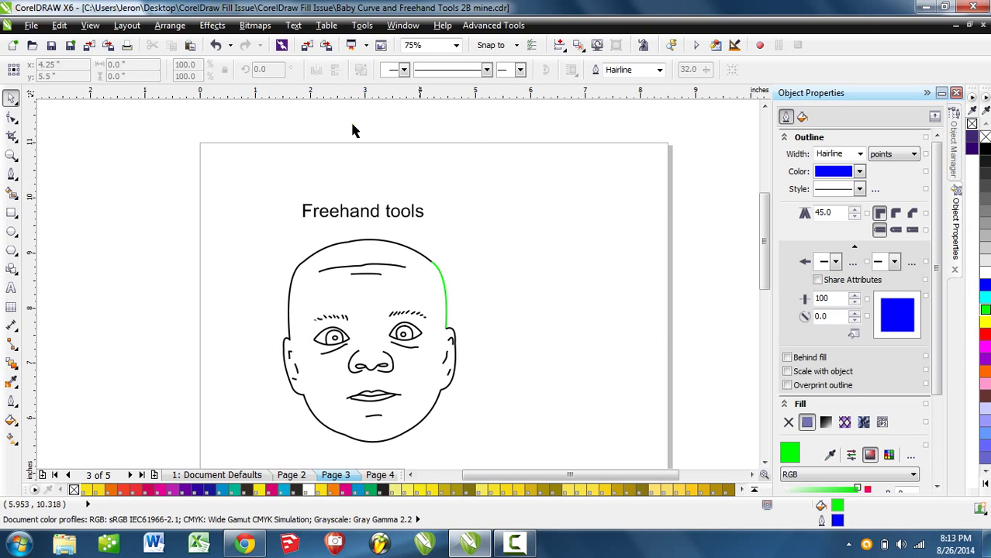
key(ctrl+z)
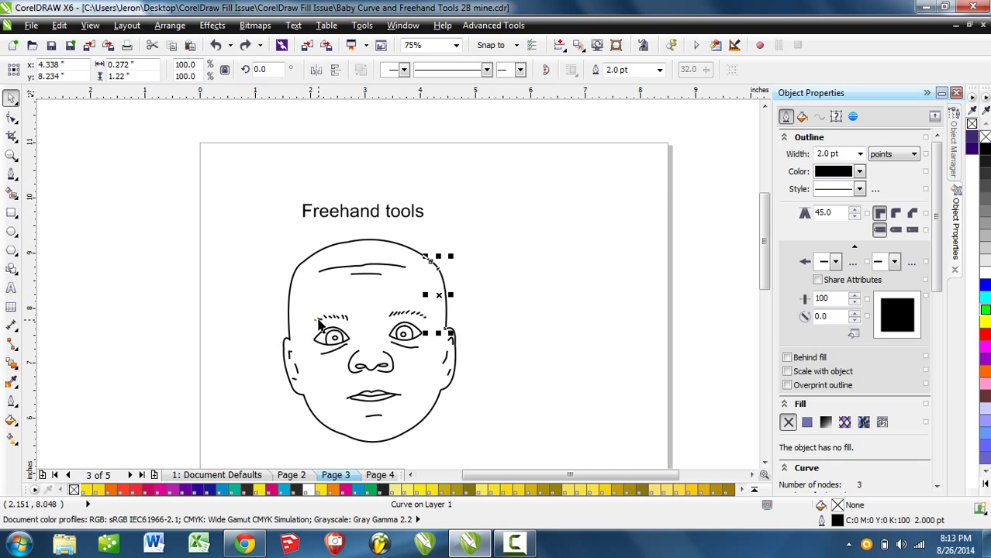
click(483, 320)
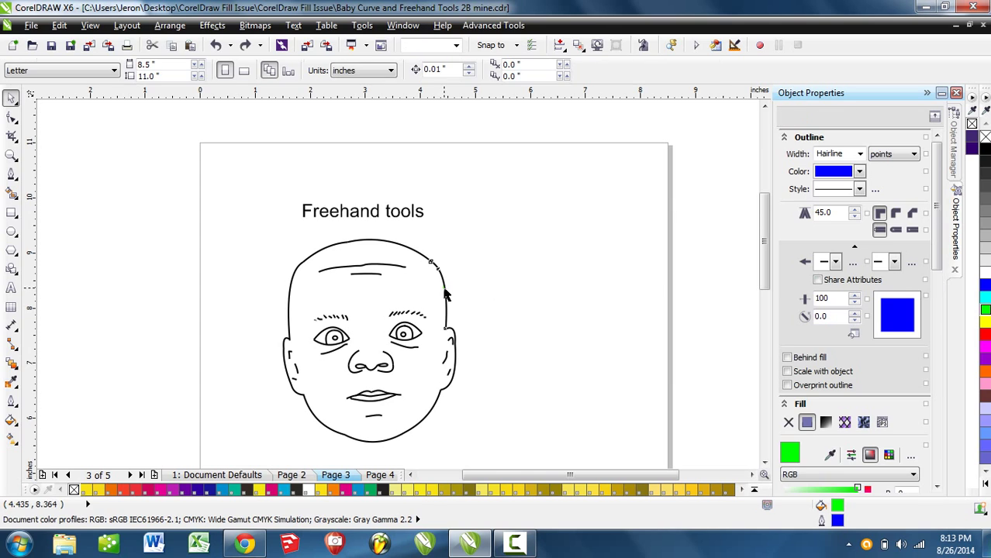
Set the outline width of the curve on the right side of the Page 3 head to 12 pt
click(446, 288)
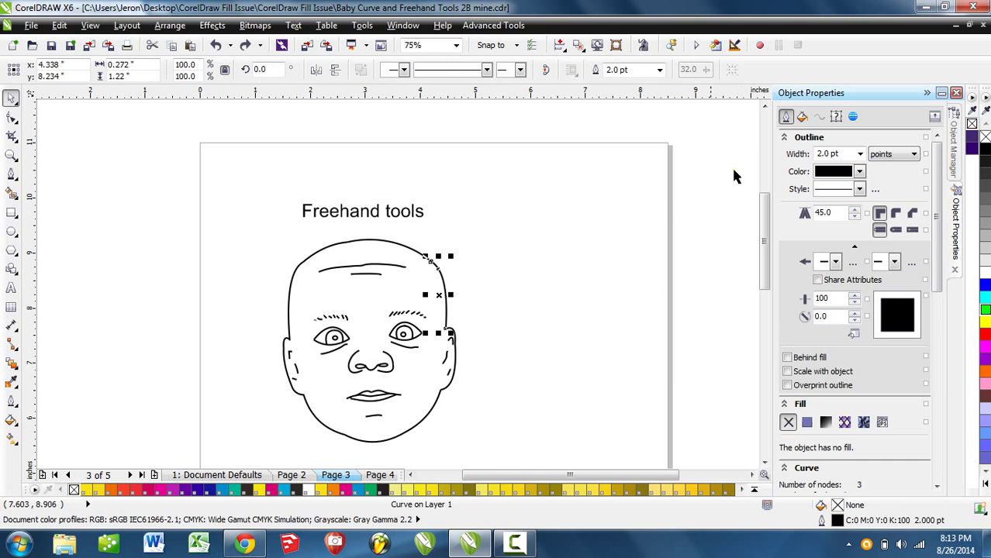
click(859, 153)
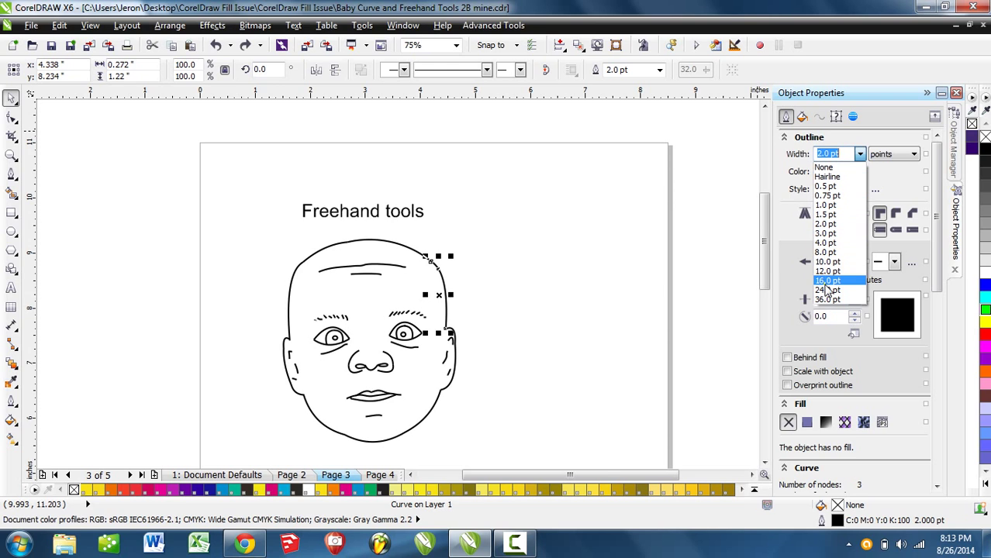
click(825, 272)
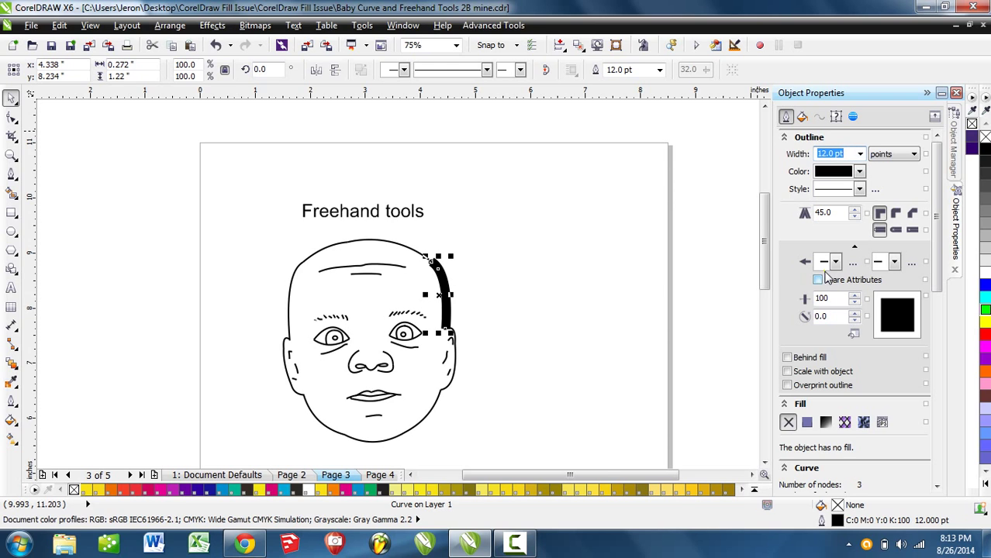
Give the thickened curve on the right side of the head a uniform fill and make it green (#00FF00)
click(801, 116)
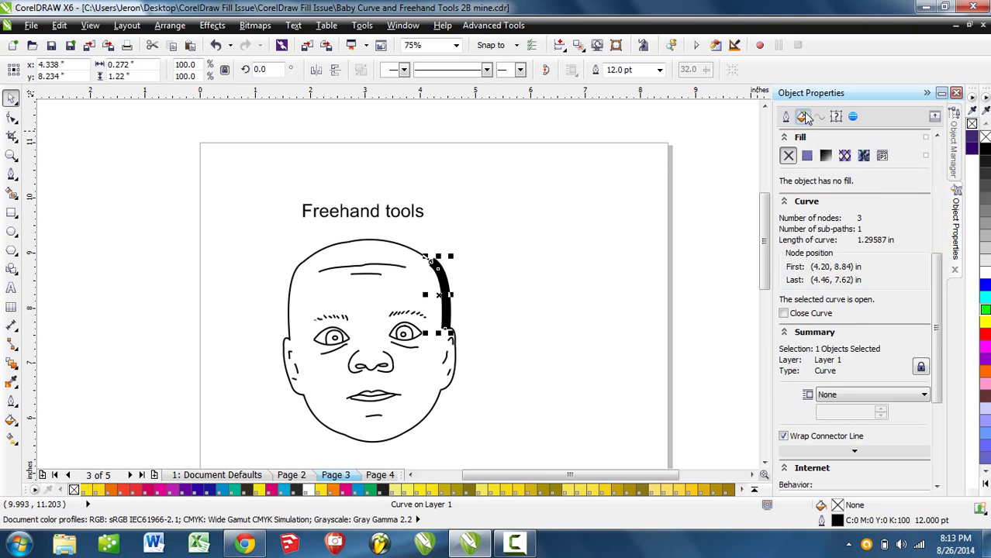
click(809, 156)
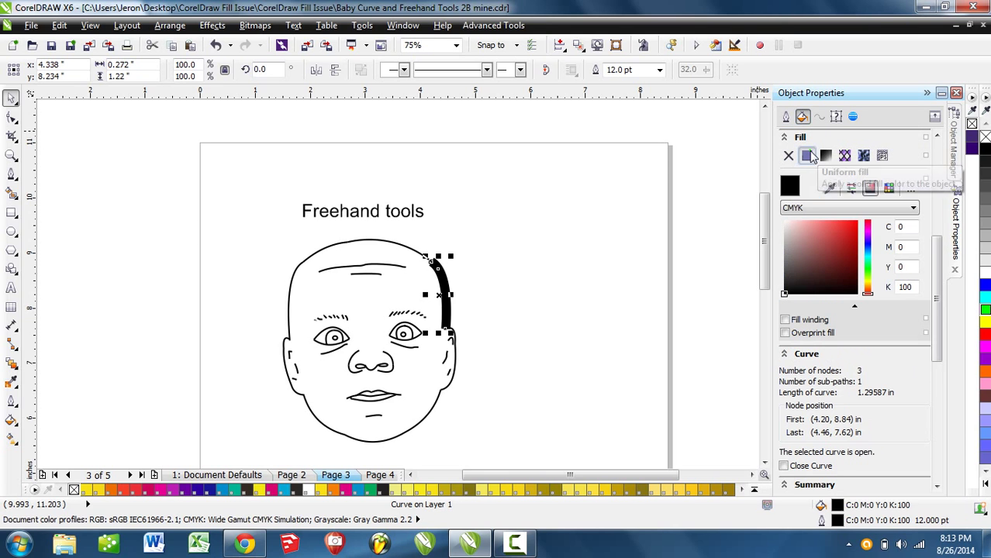
scroll(438, 304, up, 3)
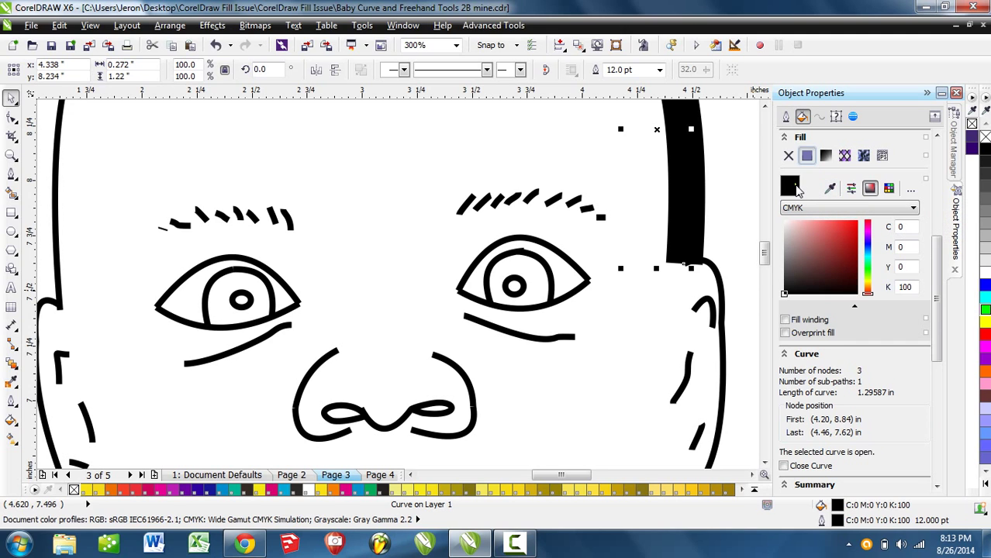
scroll(676, 298, up, 2)
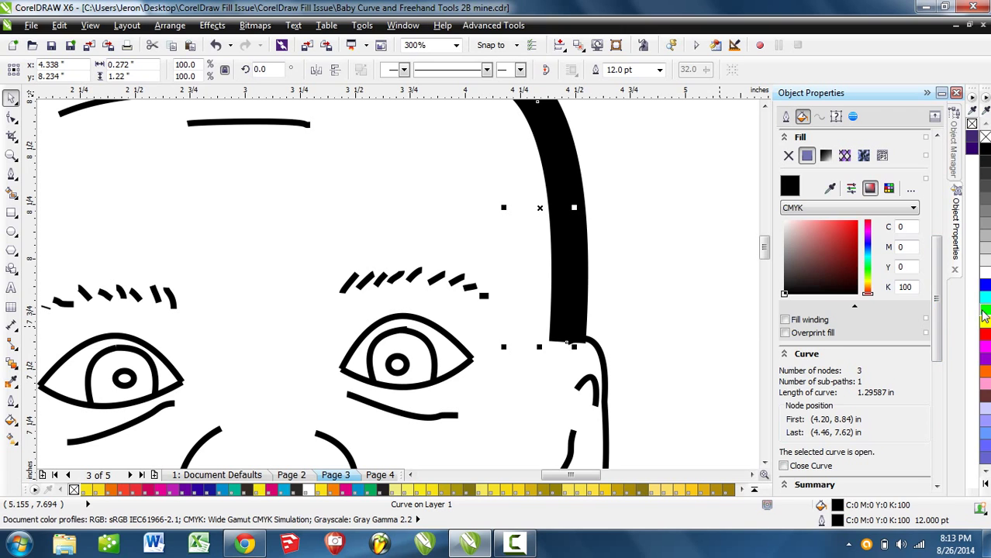
click(984, 309)
scroll(621, 296, down, 3)
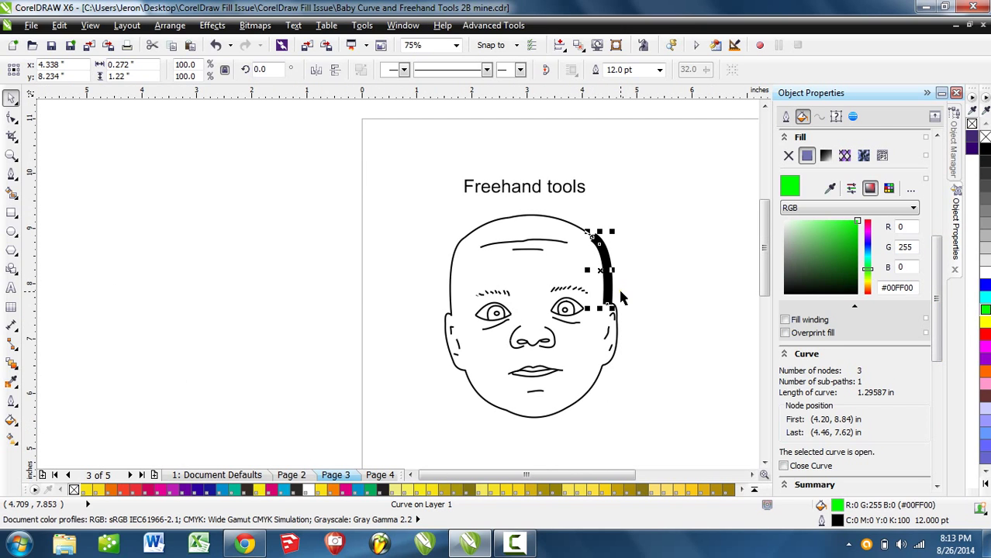
Undo the green fill, the uniform fill and the outline width change on the head curve, and deselect it
key(ctrl+z)
key(ctrl+z)
key(ctrl+z)
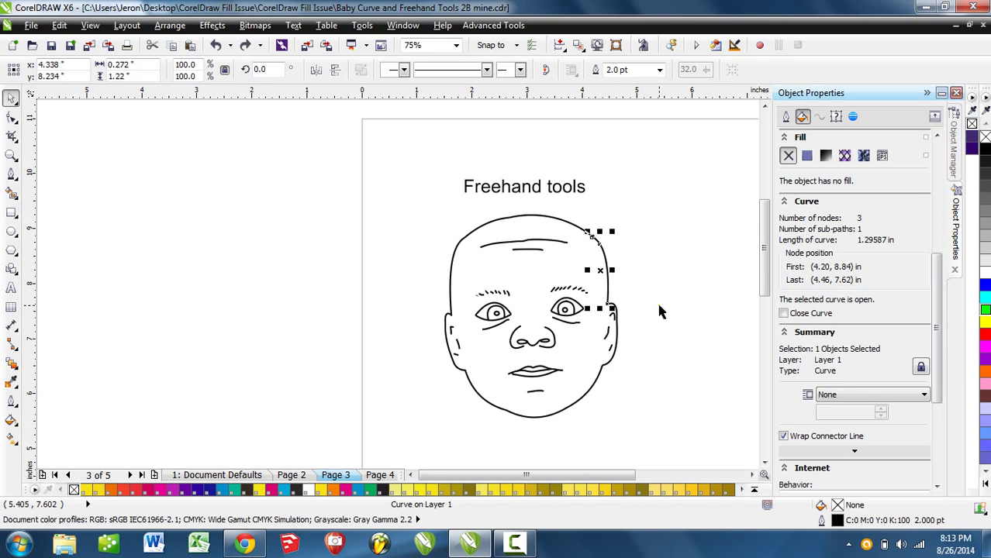
click(660, 310)
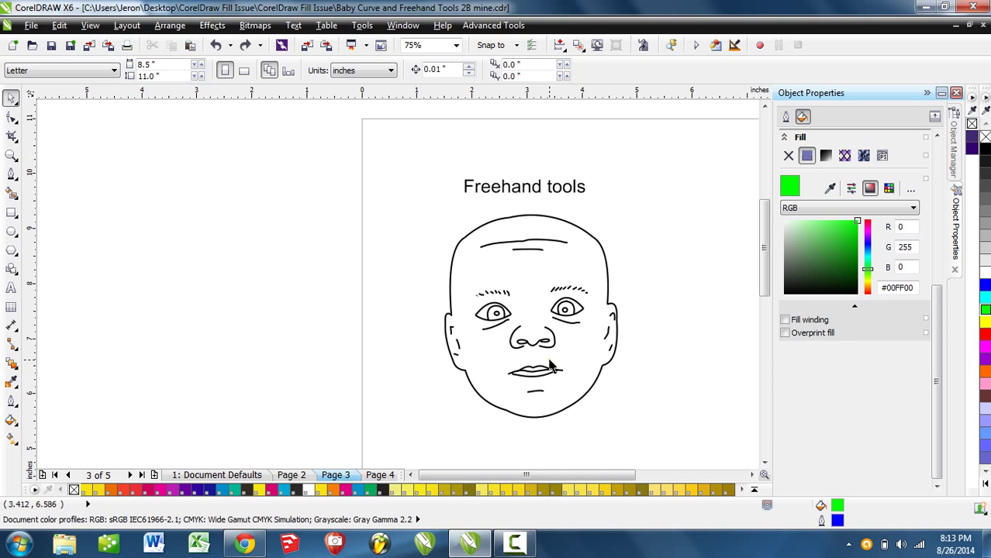
Inspect the joint between the head's top curve and right-side curve at node level with the Shape tool
scroll(570, 372, right, 1)
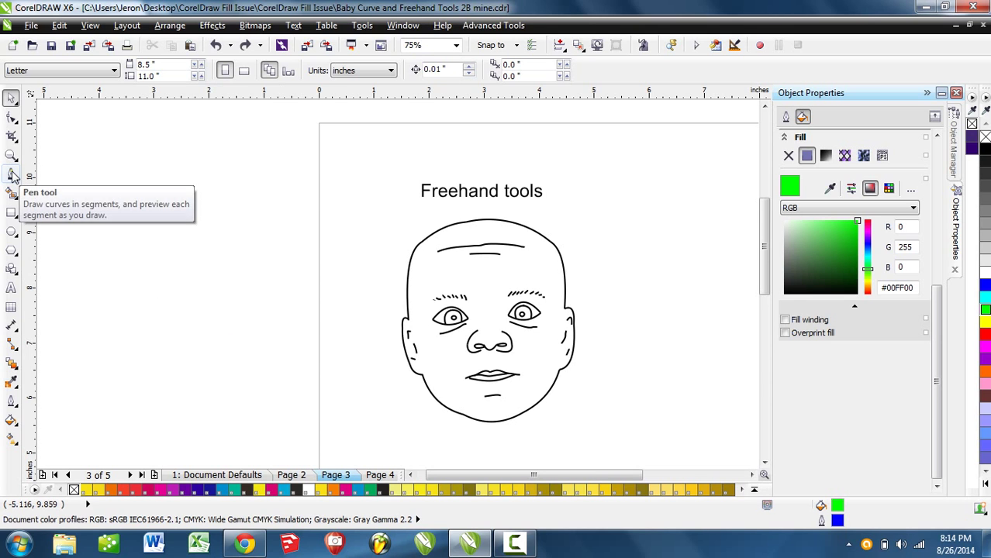
scroll(587, 264, up, 6)
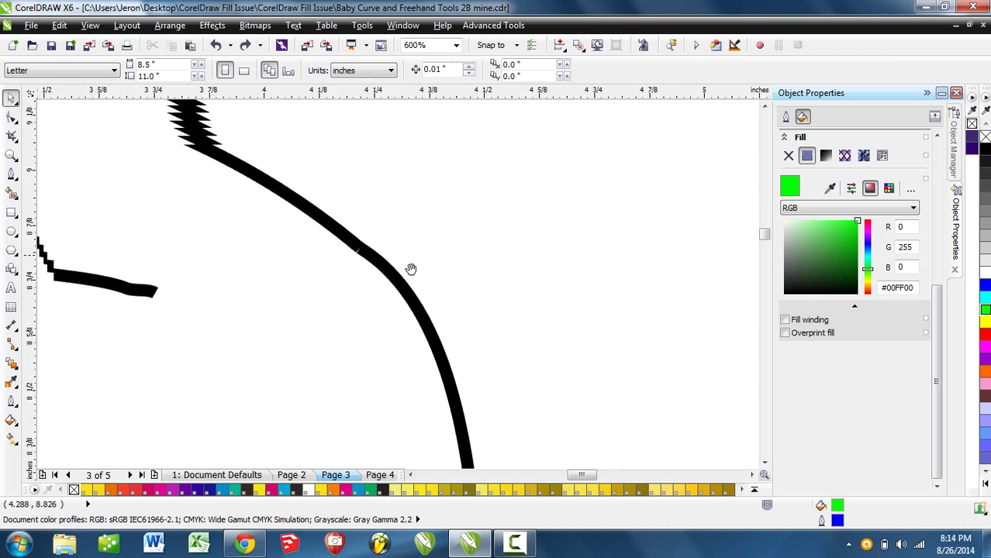
scroll(420, 306, up, 2)
double_click(397, 282)
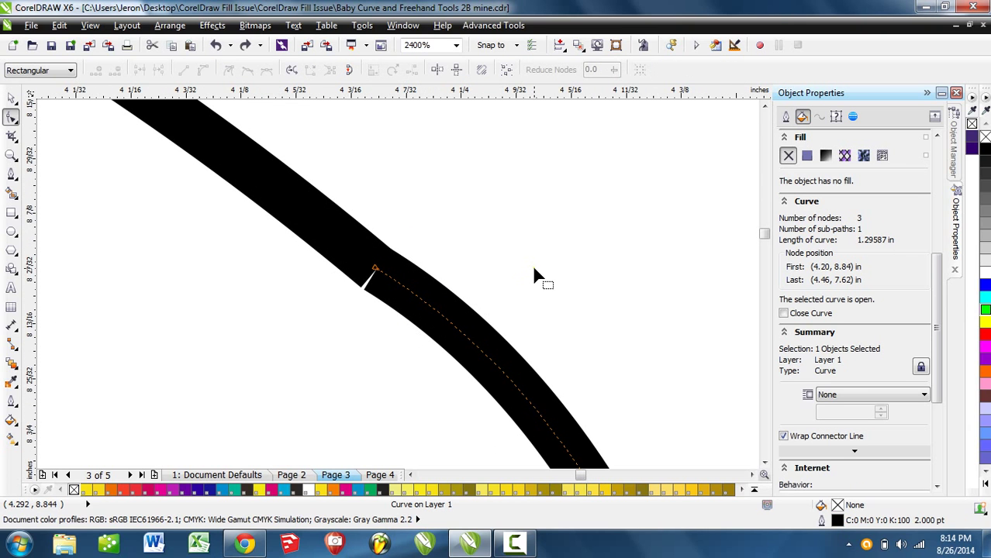
scroll(531, 264, down, 5)
key(space)
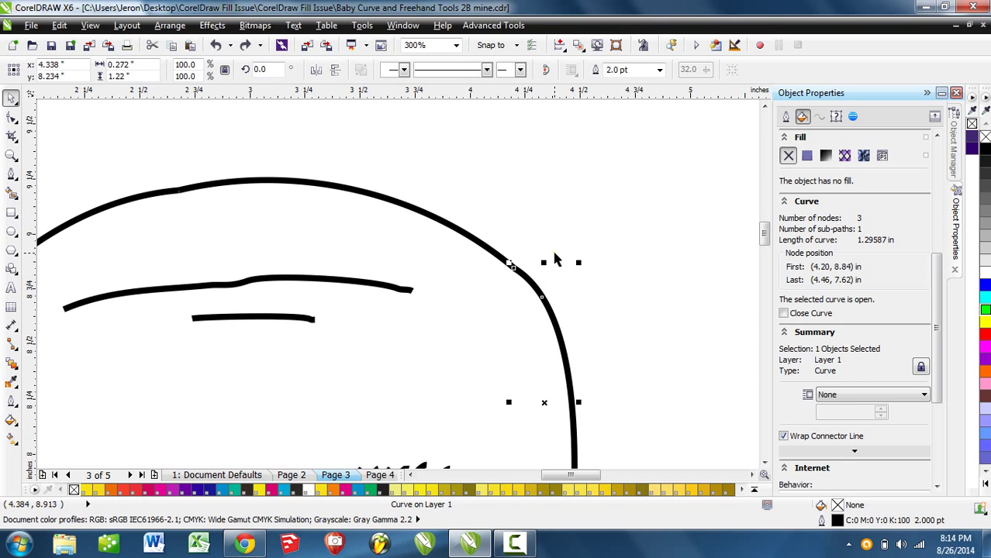
Pull the top, right-side and upper-left curves of the head outline apart from one another
click(479, 255)
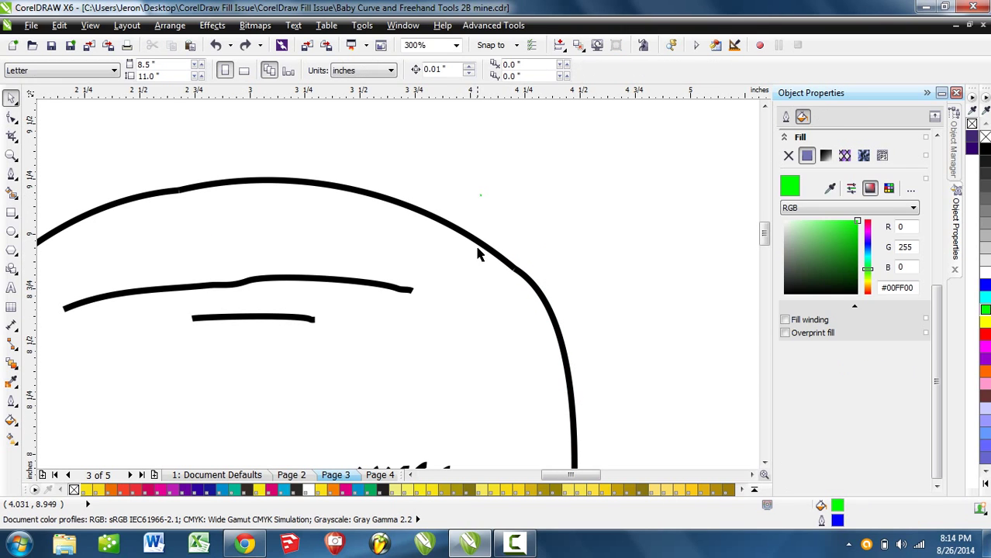
click(513, 272)
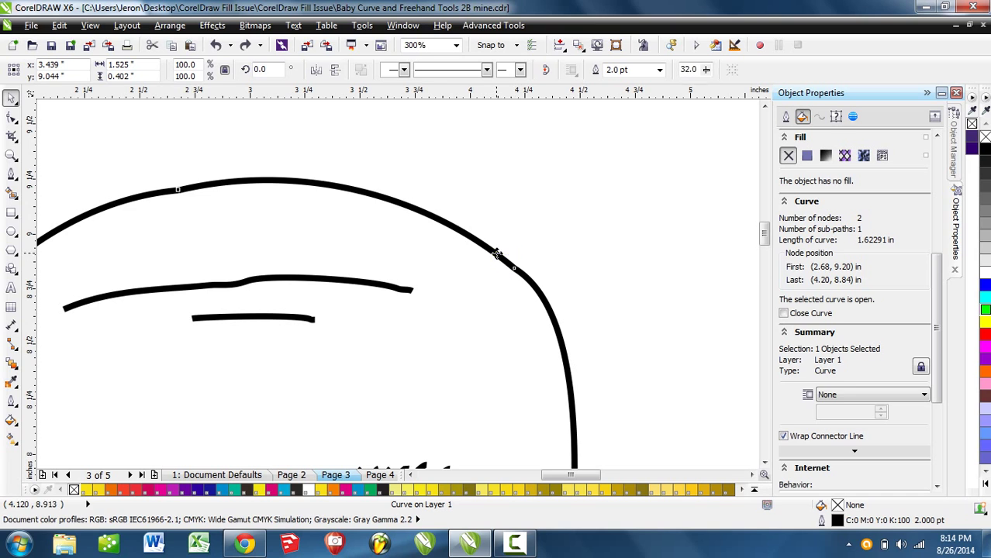
drag(491, 252, 492, 206)
drag(547, 306, 638, 289)
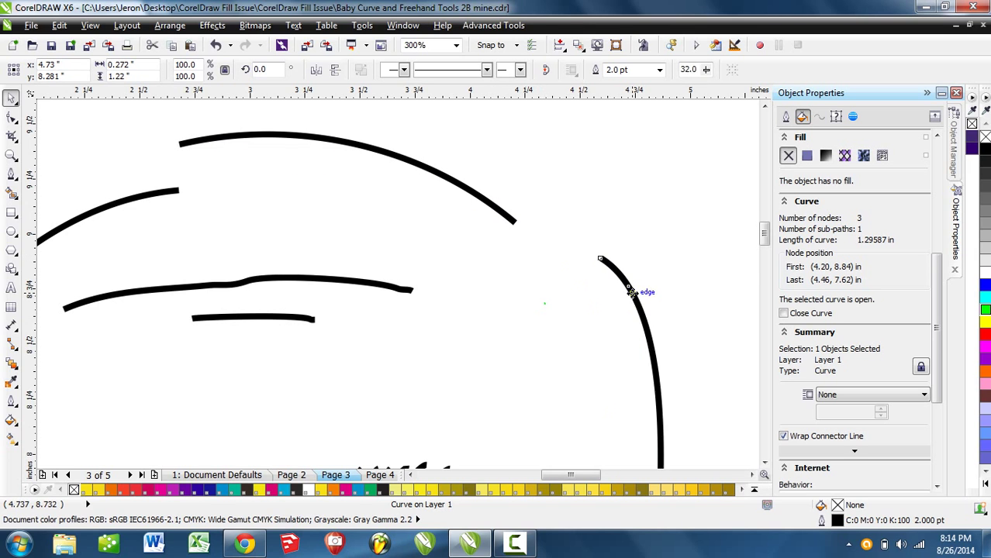
scroll(391, 257, left, 3)
drag(327, 192, 248, 157)
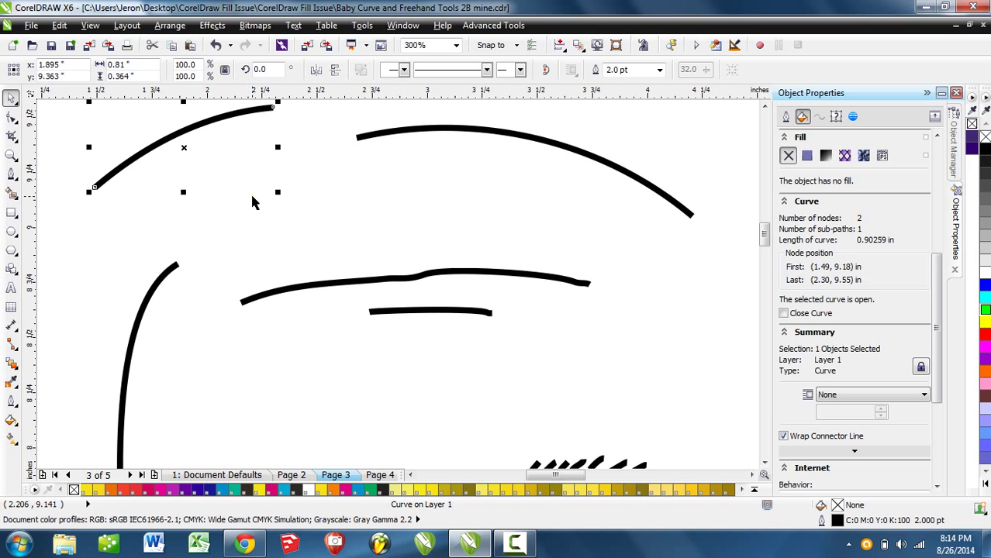
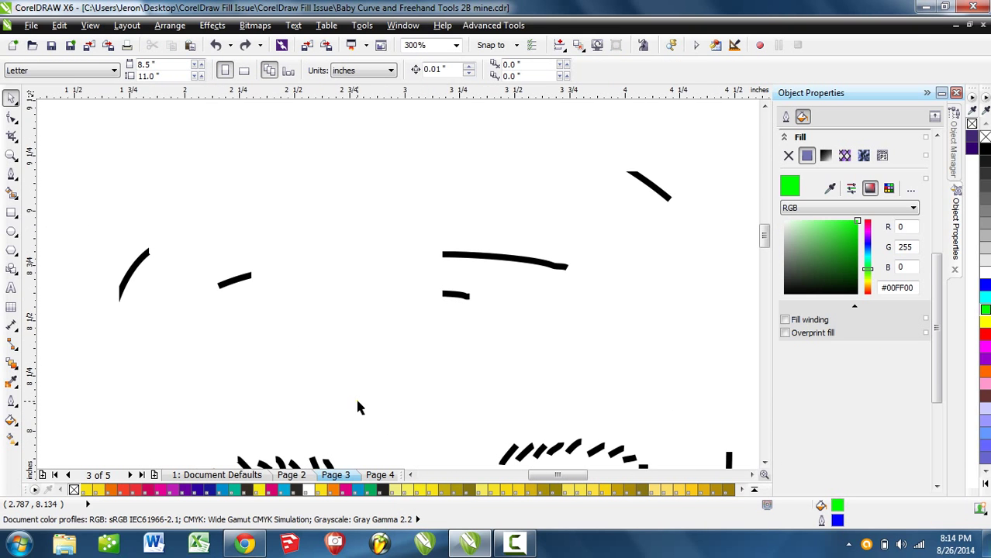
Undo the moves of the head outline curves
scroll(357, 401, down, 1)
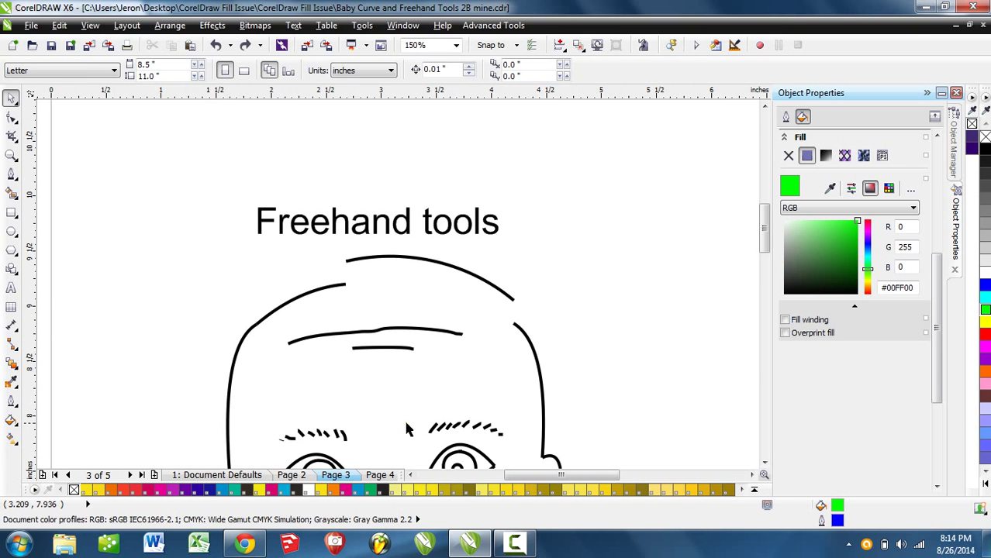
drag(405, 421, 382, 369)
key(ctrl+z)
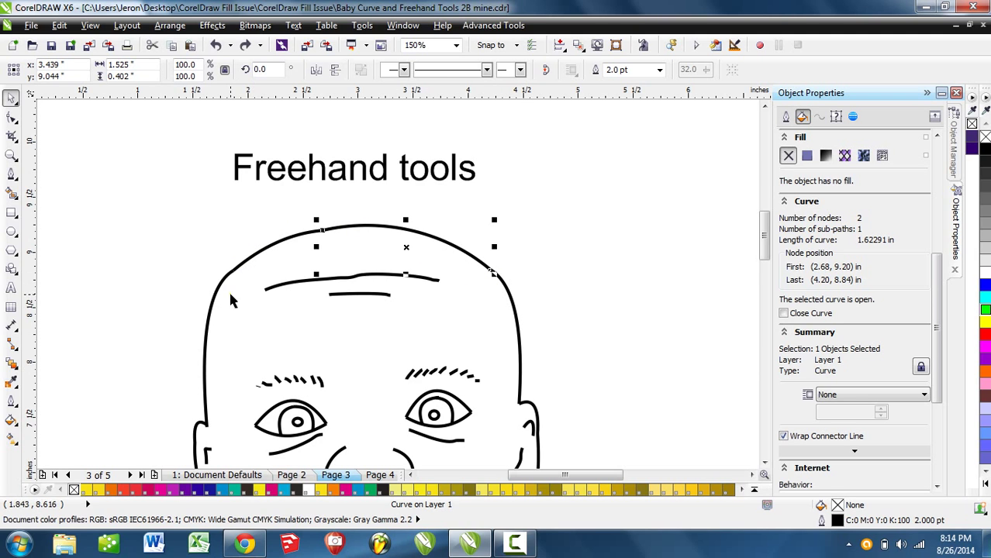
Examine the joint of the curves at the head's upper left up close, in both normal and wireframe view
scroll(230, 297, up, 10)
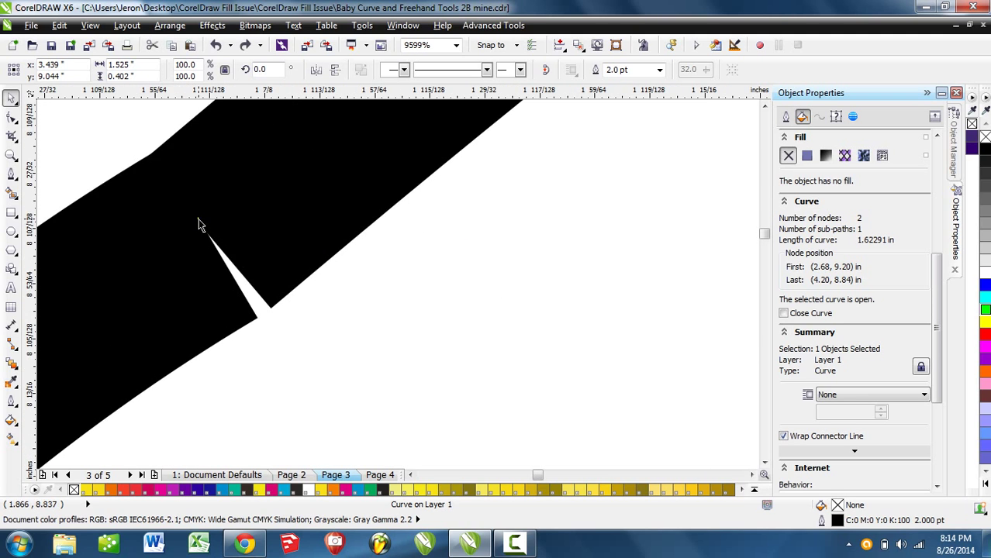
scroll(199, 225, up, 2)
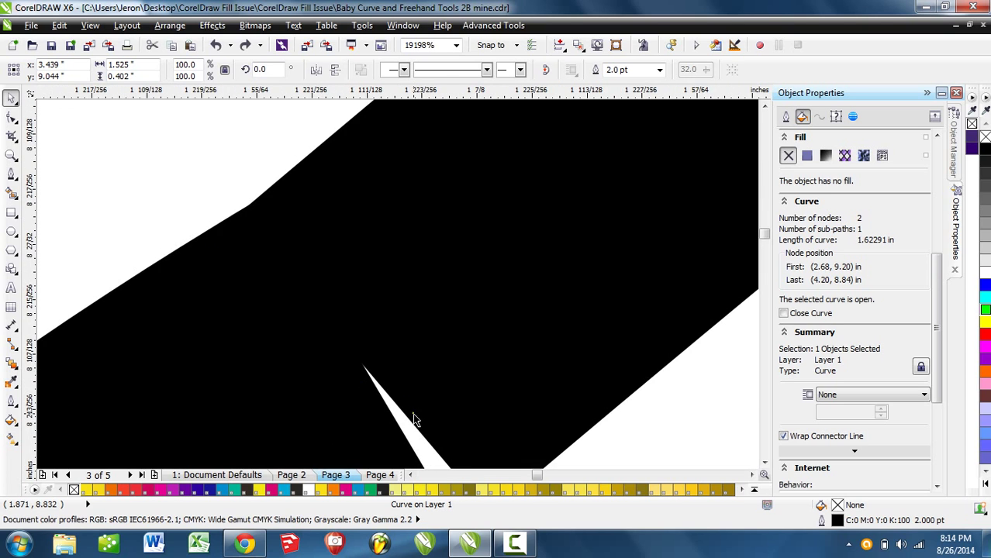
drag(413, 419, 362, 313)
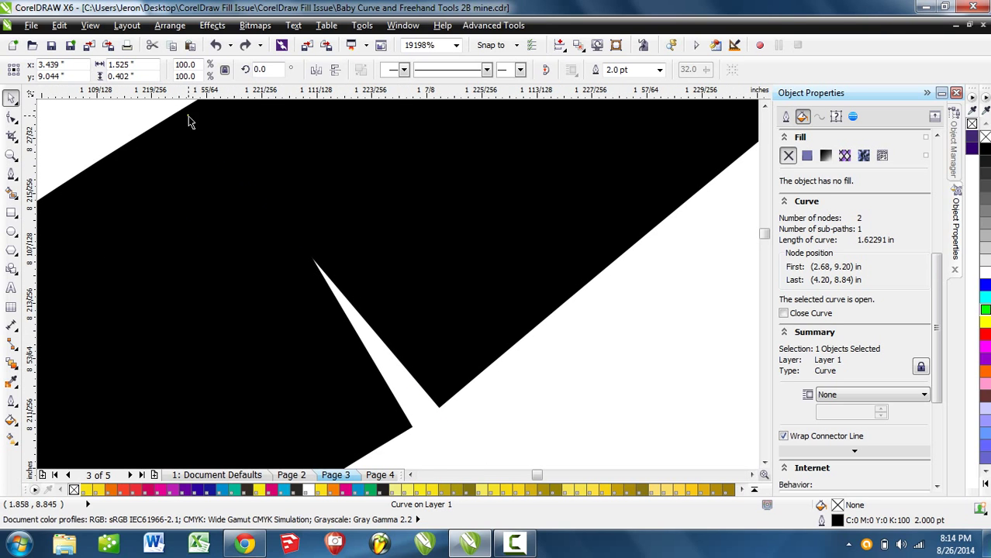
scroll(372, 410, up, 2)
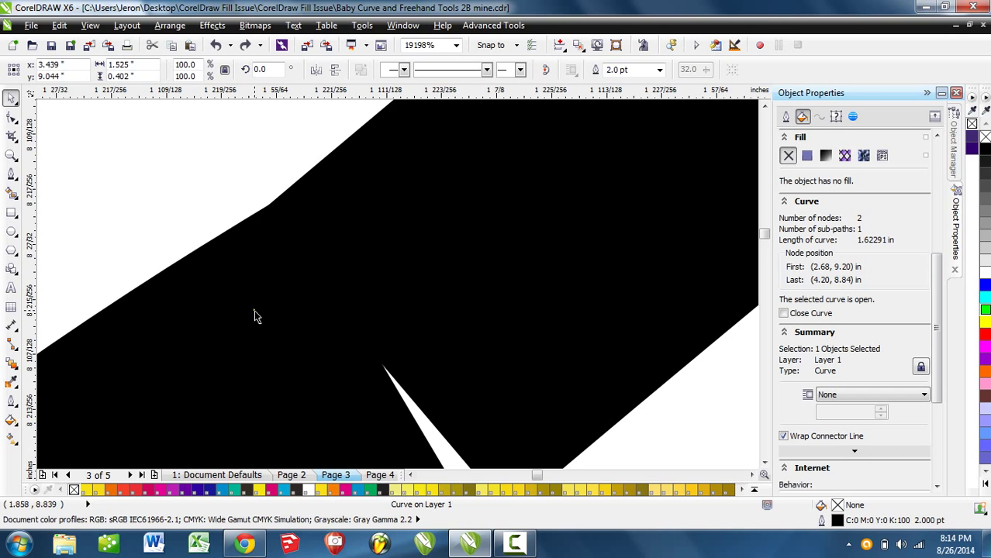
key(shift+F9)
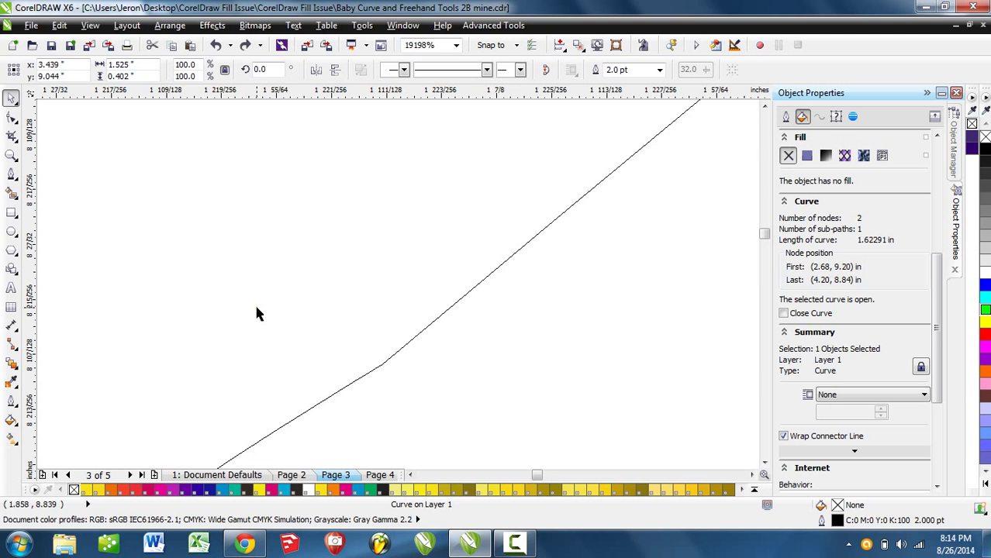
key(shift+F9)
scroll(332, 328, down, 3)
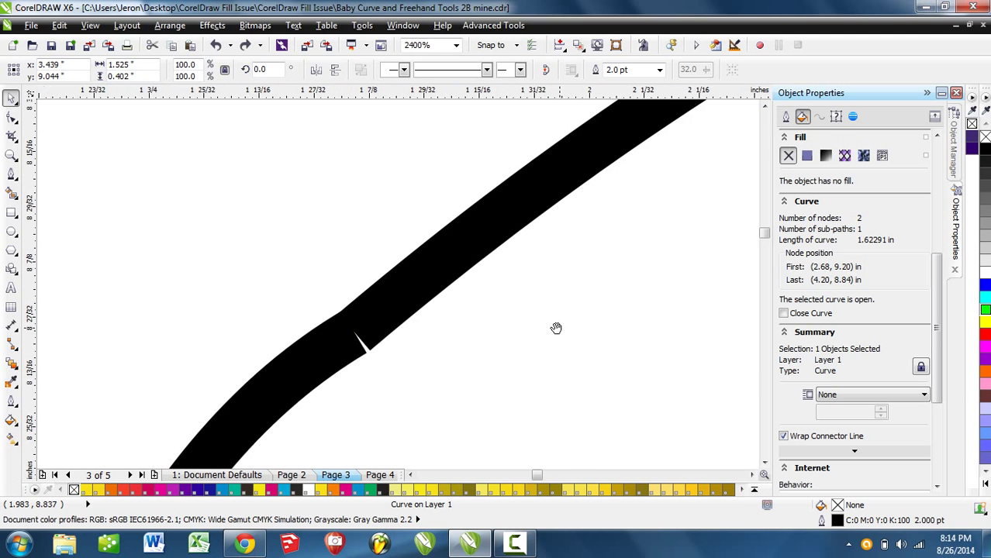
Examine the joint of the curves at the head's upper right up close, in both normal and wireframe view
scroll(556, 328, down, 4)
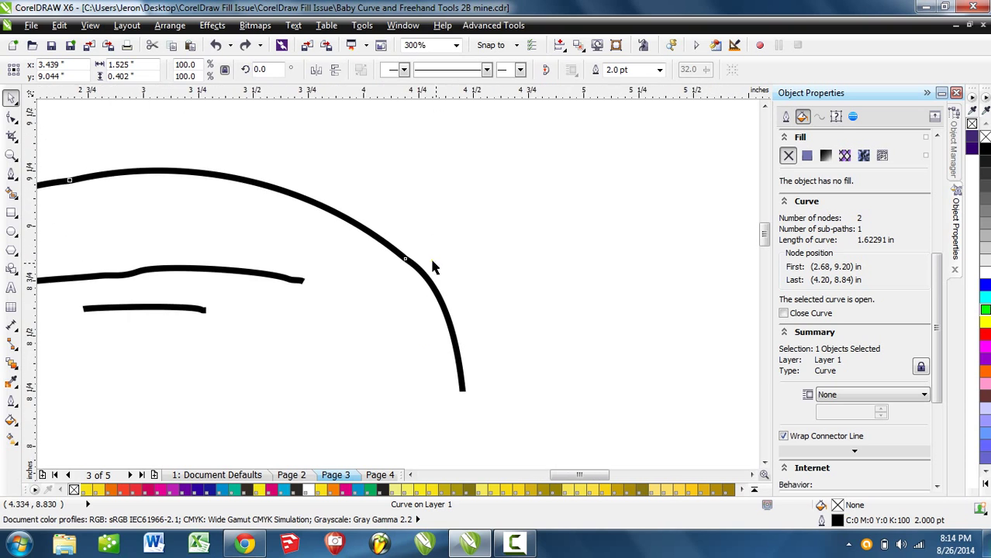
scroll(432, 266, up, 4)
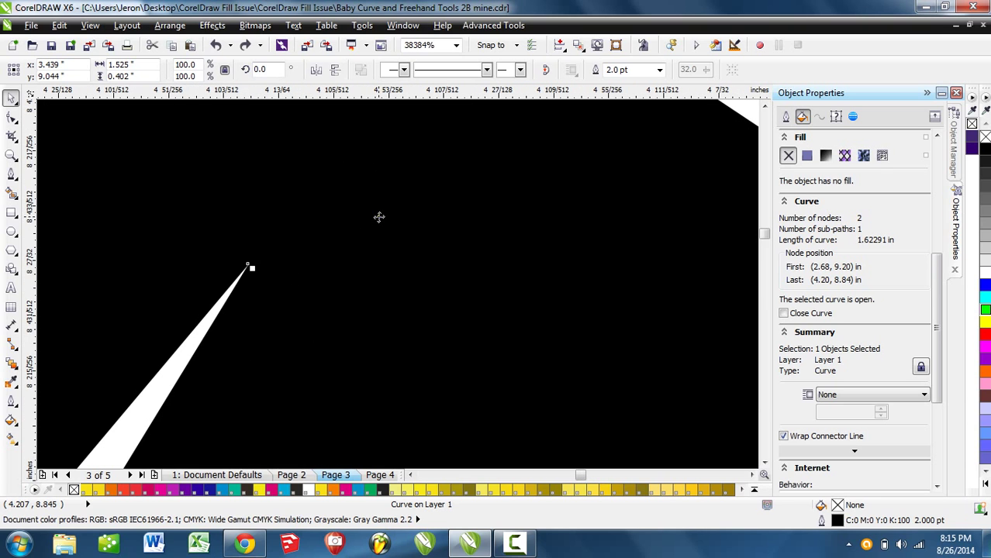
key(shift+F9)
scroll(251, 270, up, 3)
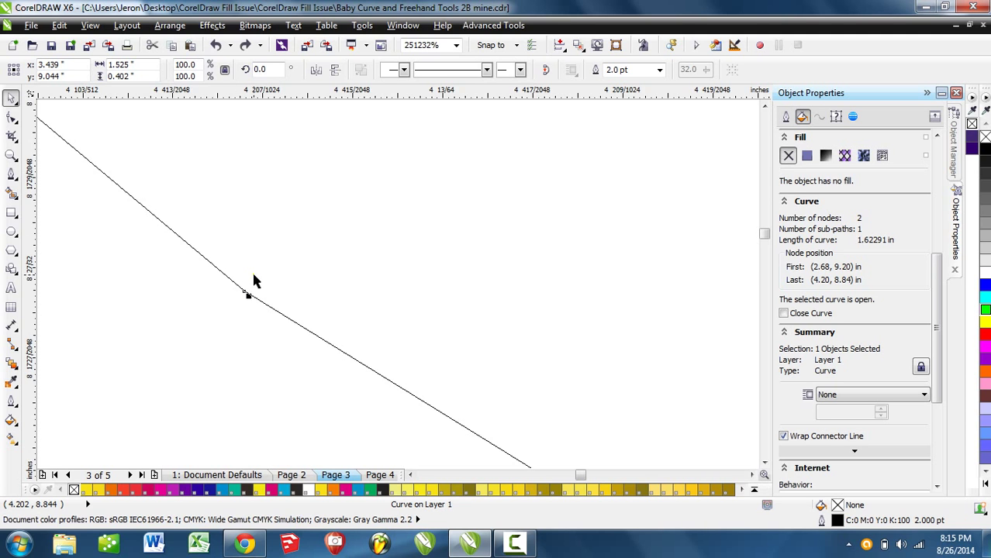
key(shift+F9)
scroll(254, 281, down, 12)
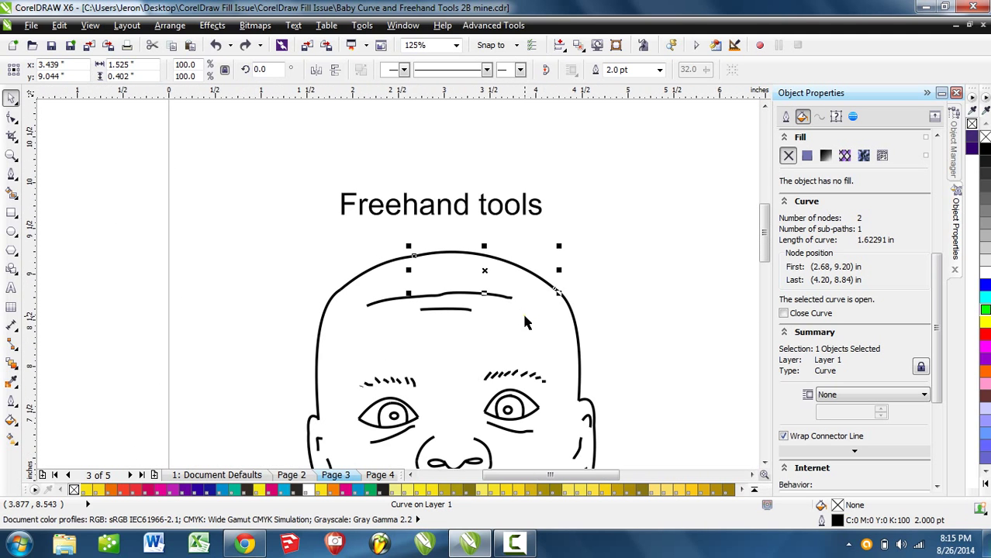
Weld the top curve and the right-side curve of the head outline into a single object
drag(525, 317, 517, 242)
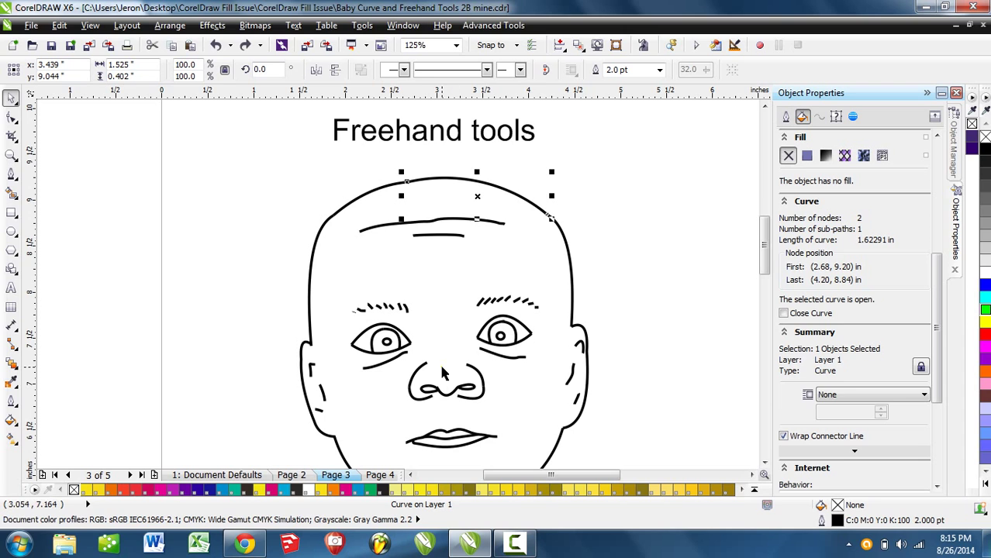
click(640, 285)
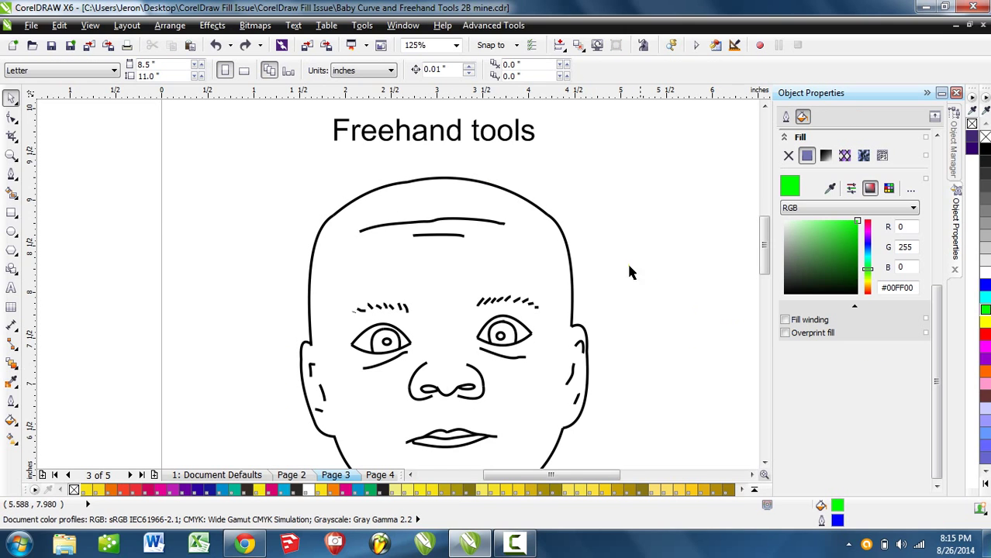
scroll(573, 233, up, 5)
click(419, 267)
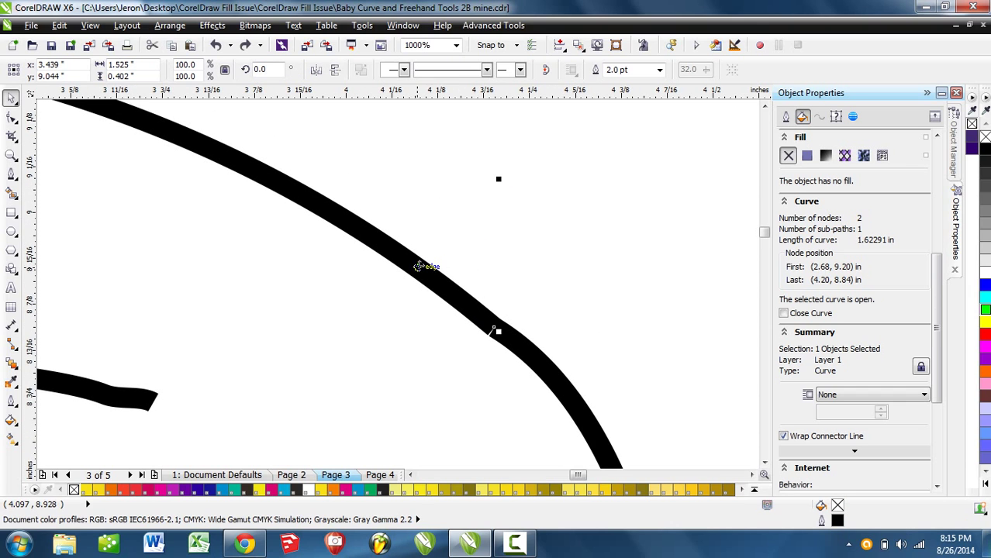
shift+click(565, 388)
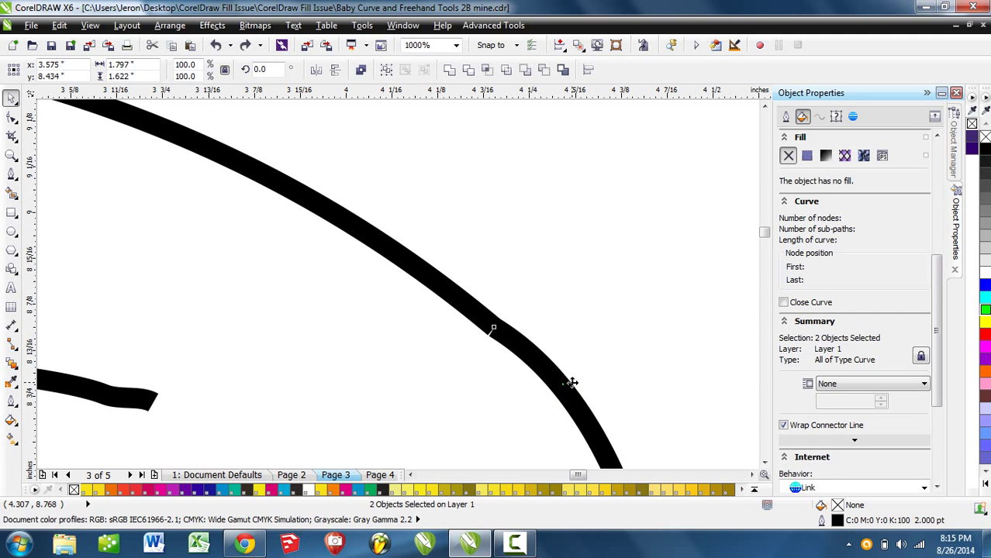
click(447, 75)
scroll(637, 343, down, 5)
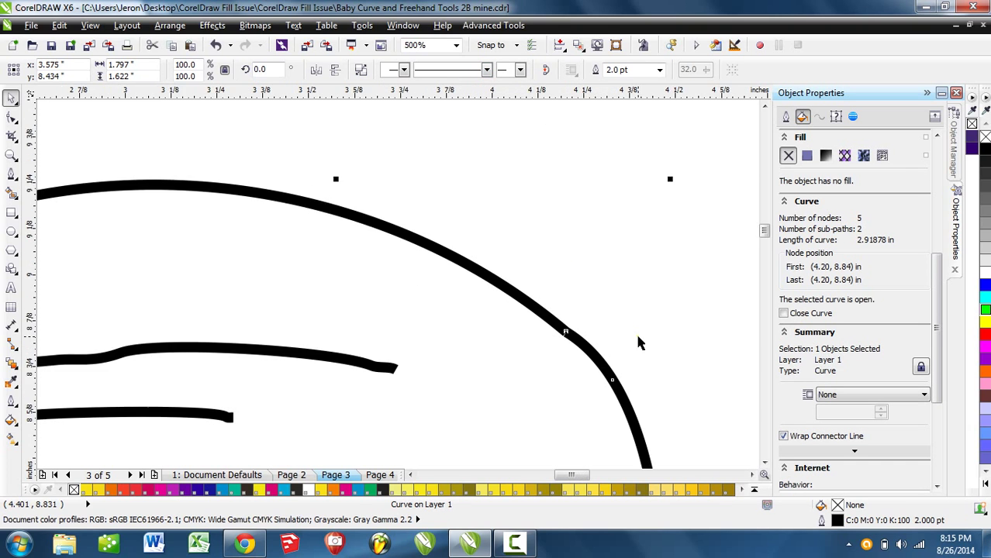
Try moving the welded head outline curve upward as one piece, and undo the move
click(662, 378)
click(634, 371)
drag(634, 371, 642, 302)
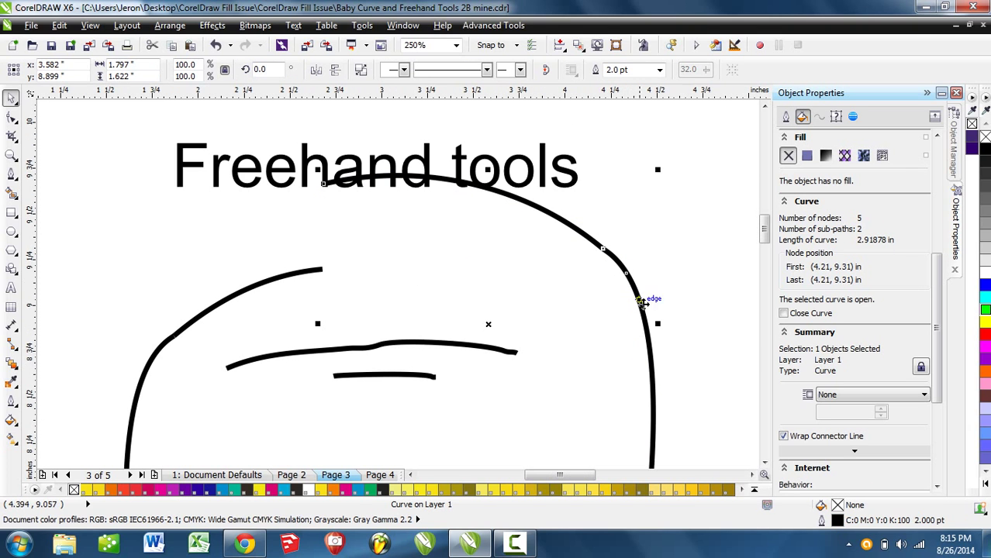
key(ctrl+z)
Pull the overlapping end nodes at the head's upper right joint apart with the Shape tool to open a gap
scroll(608, 337, up, 2)
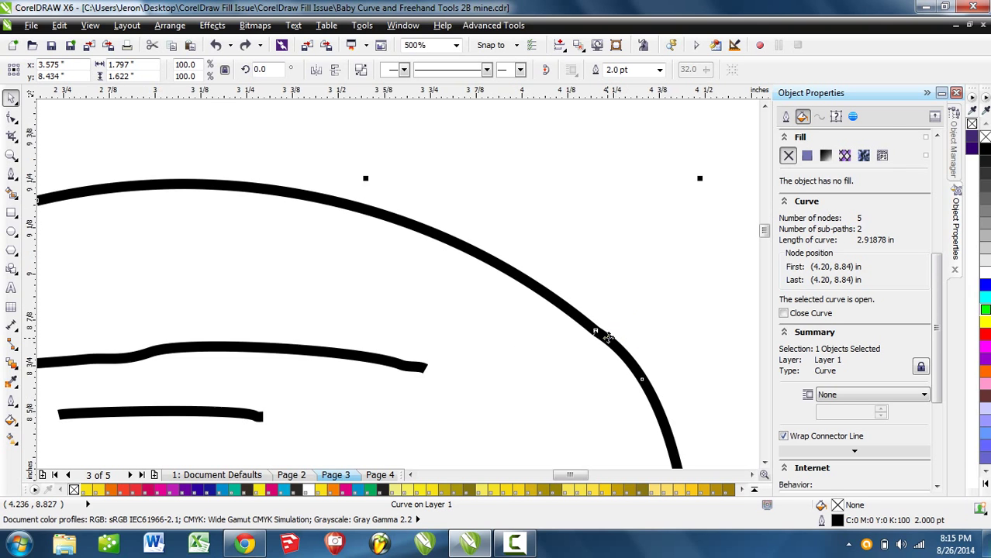
scroll(608, 337, up, 8)
key(F10)
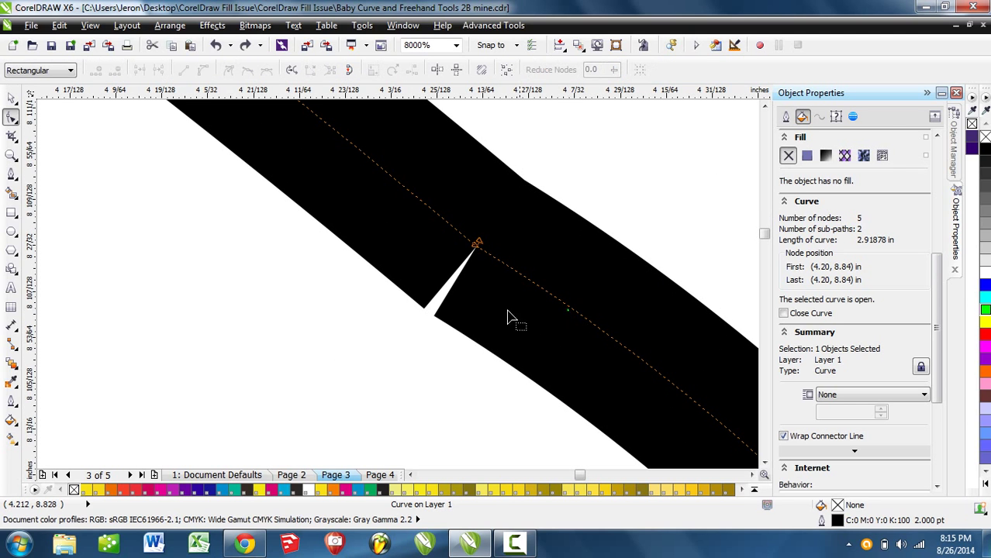
scroll(507, 316, up, 8)
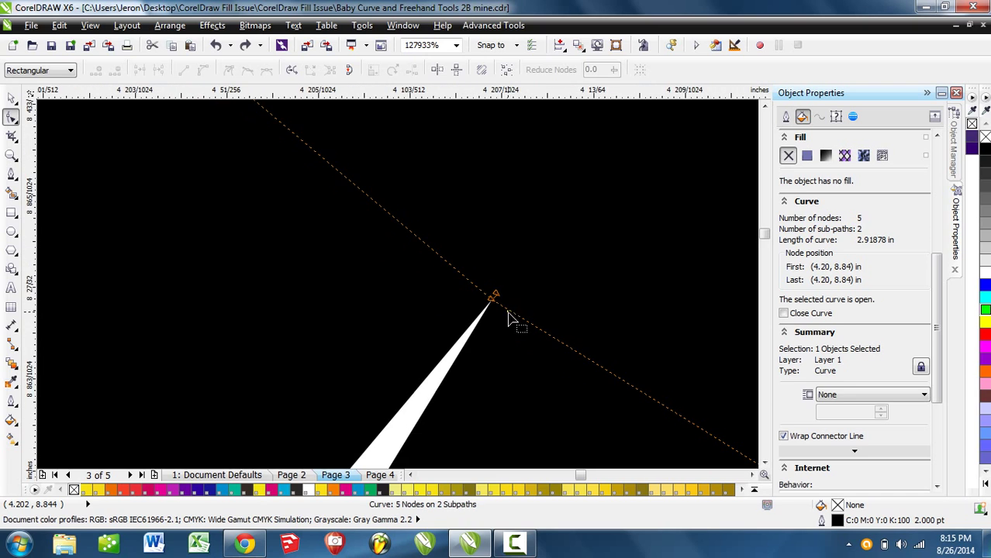
drag(492, 293, 454, 237)
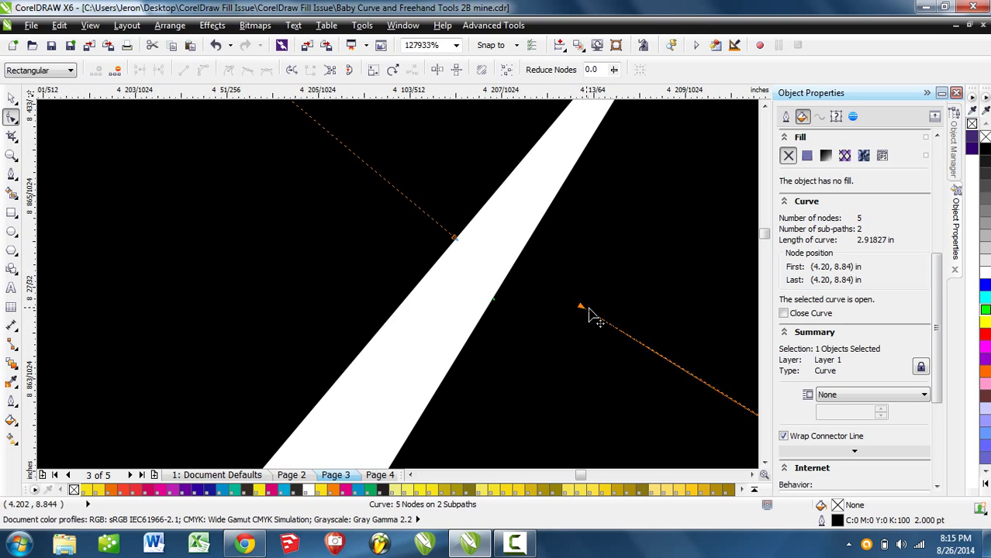
scroll(619, 324, down, 8)
scroll(634, 343, right, 2)
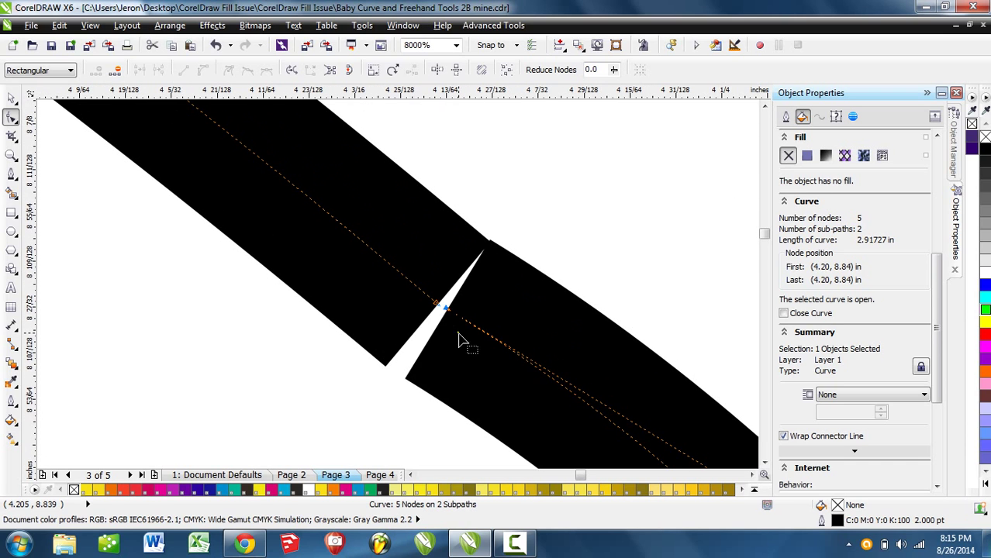
drag(459, 317, 464, 319)
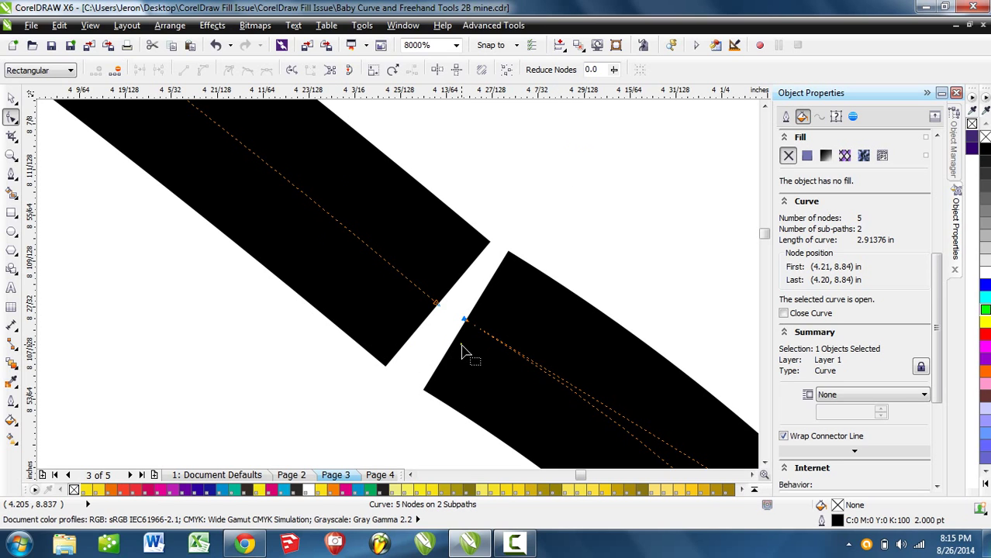
Examine the gap at the head's upper right joint, both close up and with the whole forehead in view
key(space)
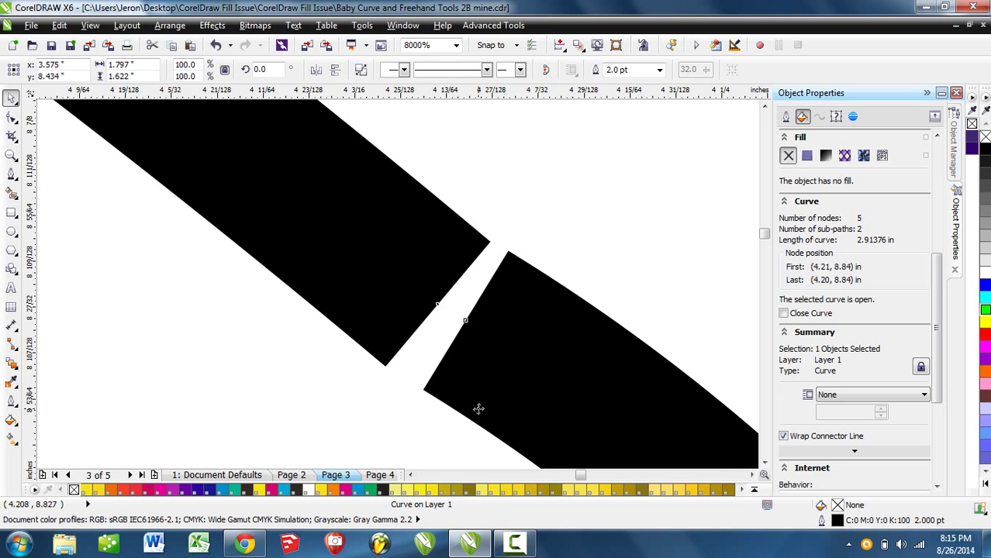
scroll(477, 406, down, 4)
click(615, 370)
scroll(624, 333, down, 4)
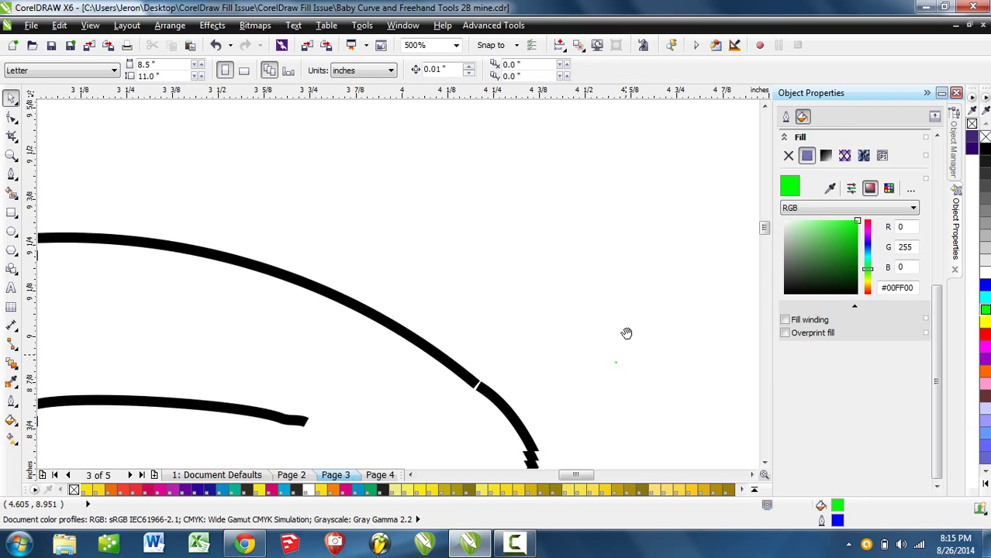
click(608, 236)
scroll(610, 236, up, 4)
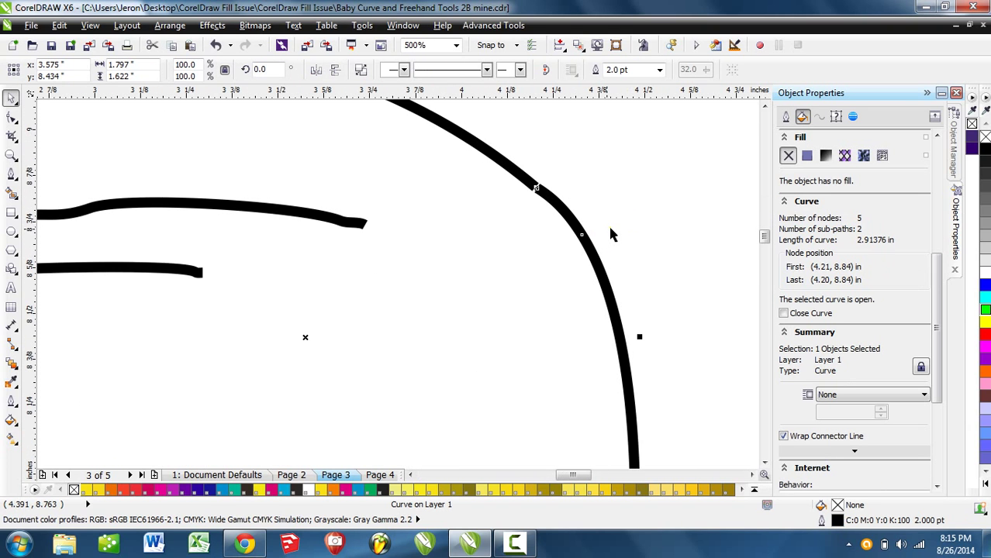
scroll(610, 236, down, 1)
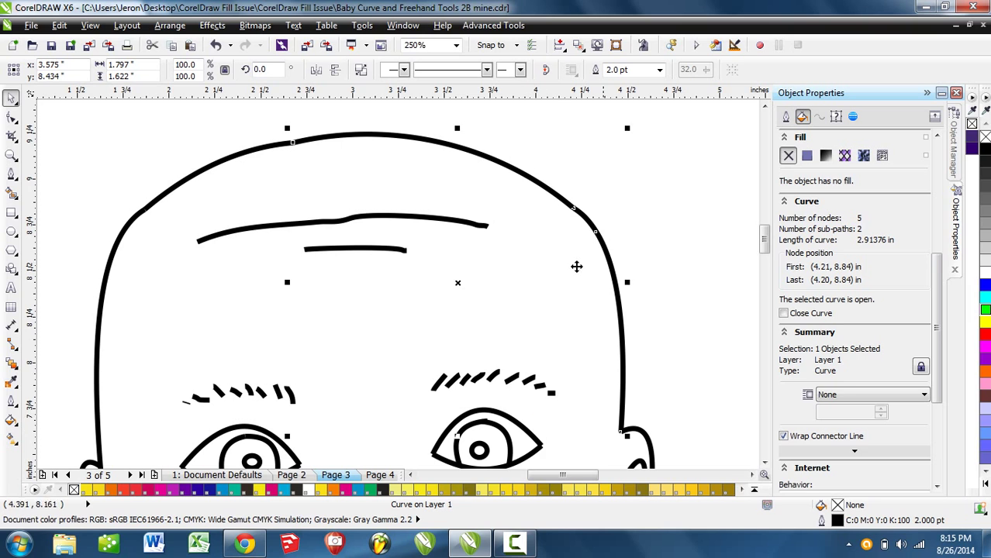
scroll(508, 232, up, 3)
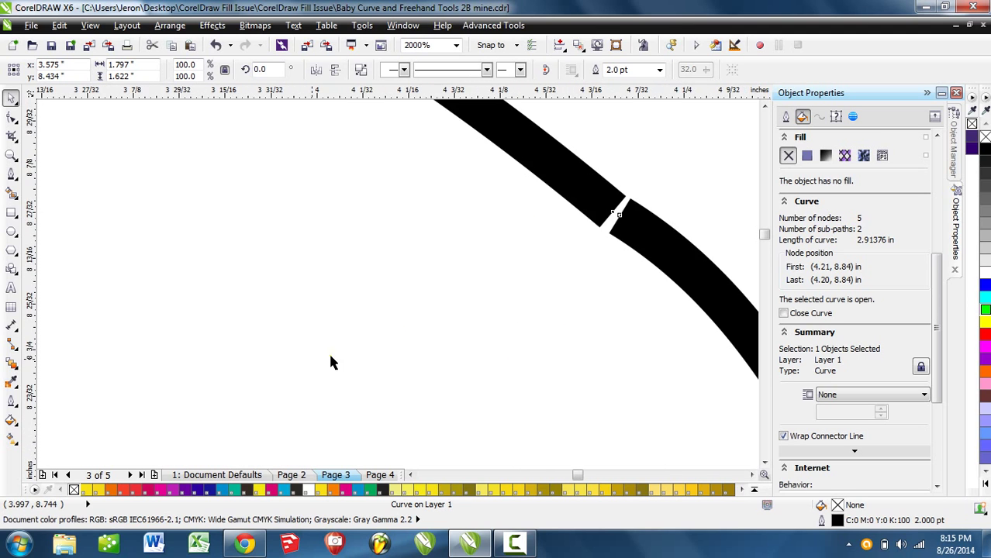
Undo the node moves and join the two overlapping end nodes at the head's upper right into one node
scroll(532, 262, up, 3)
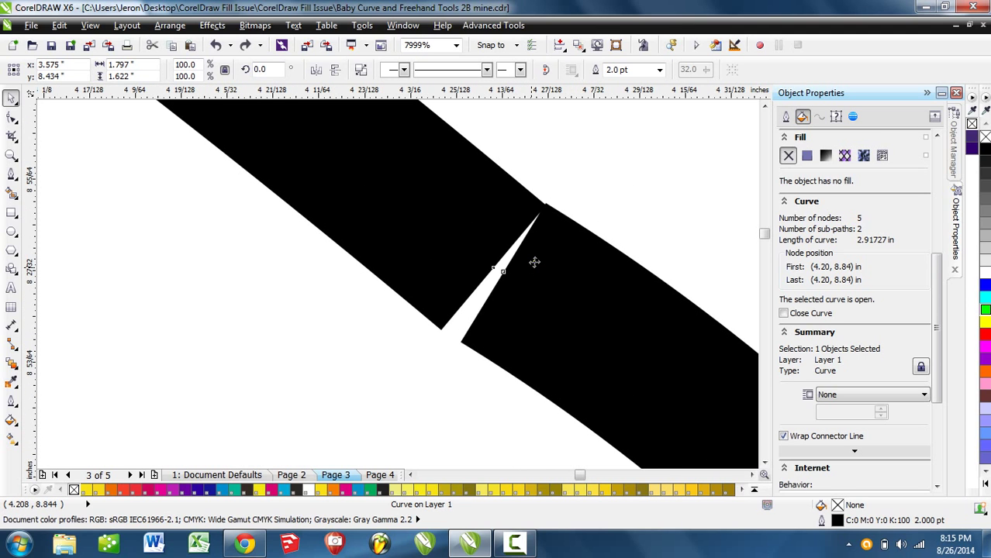
scroll(494, 271, up, 4)
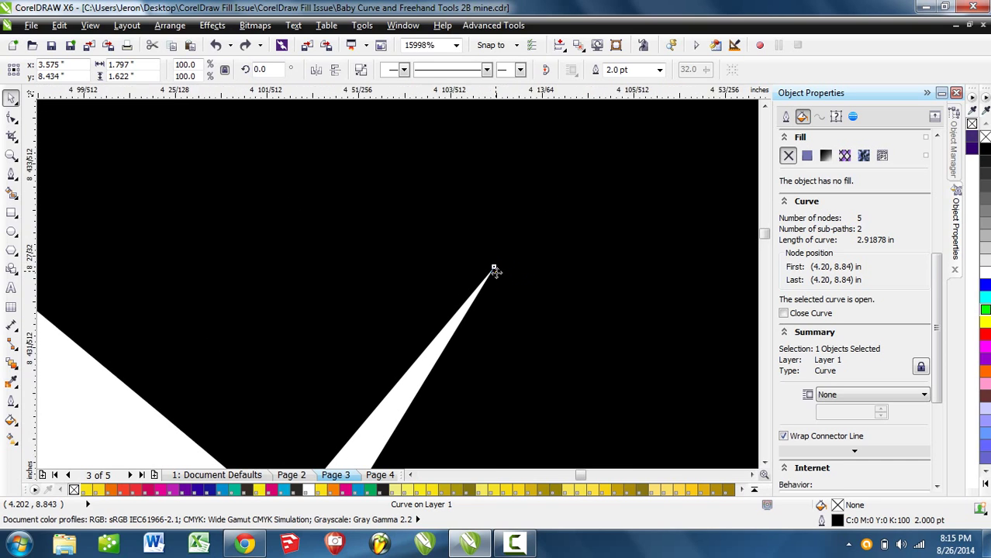
key(F10)
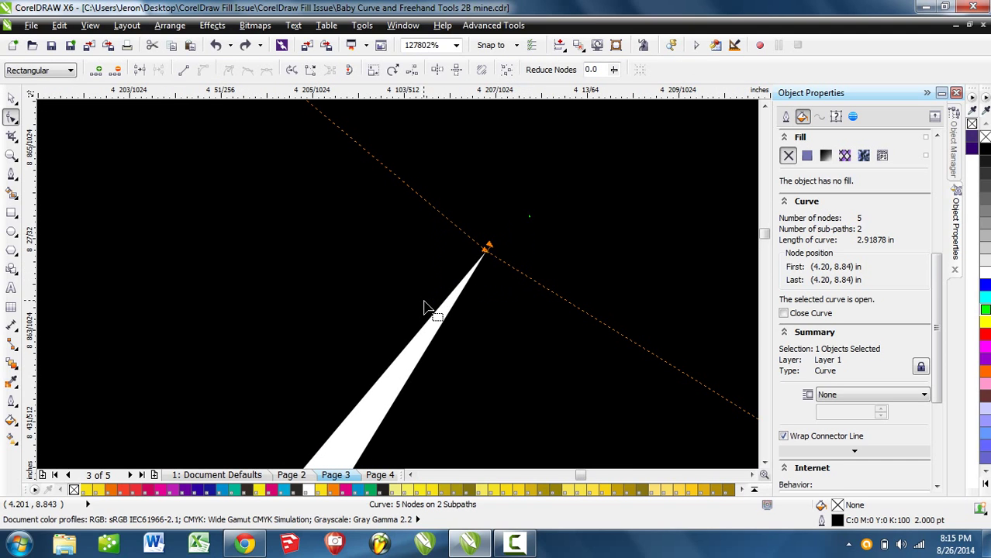
click(141, 72)
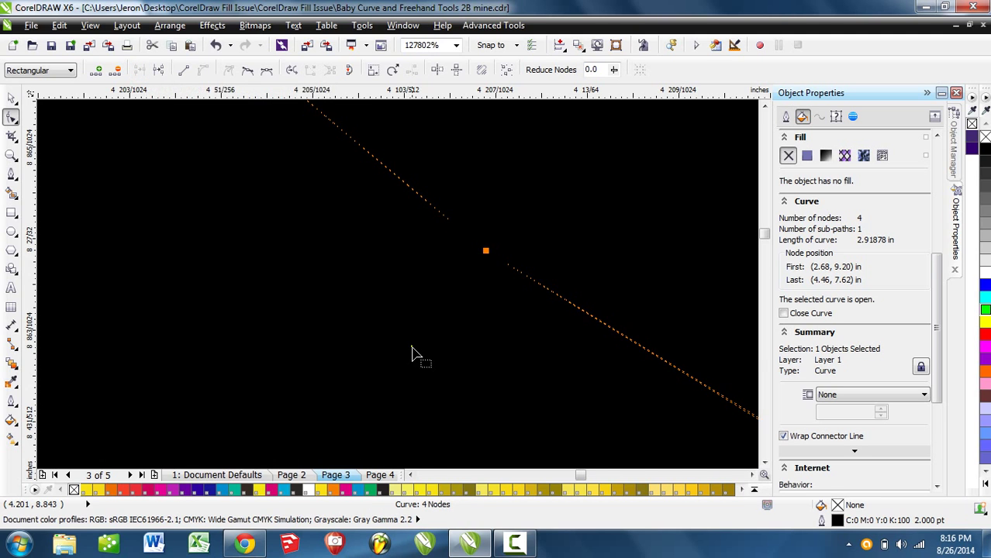
scroll(415, 343, down, 1)
scroll(367, 283, down, 3)
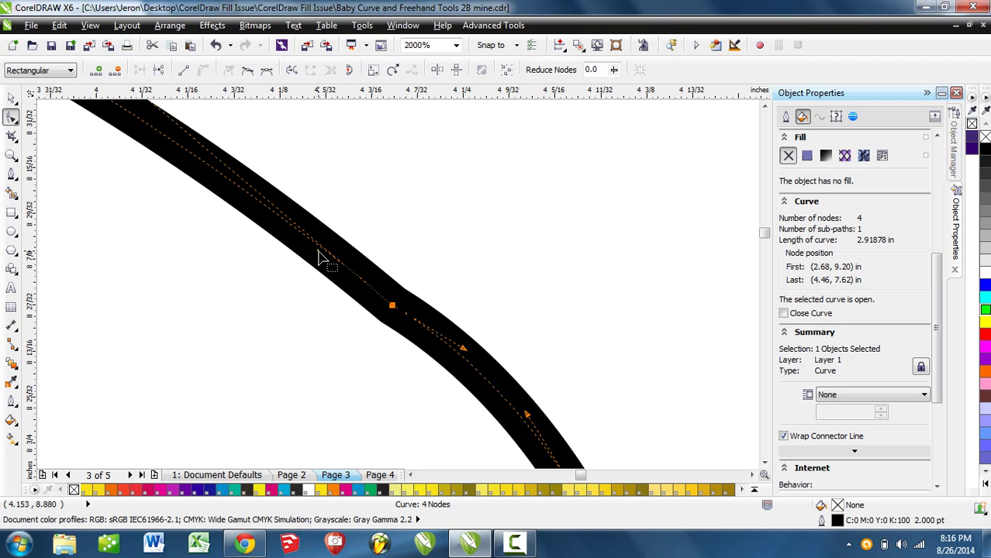
scroll(403, 341, down, 9)
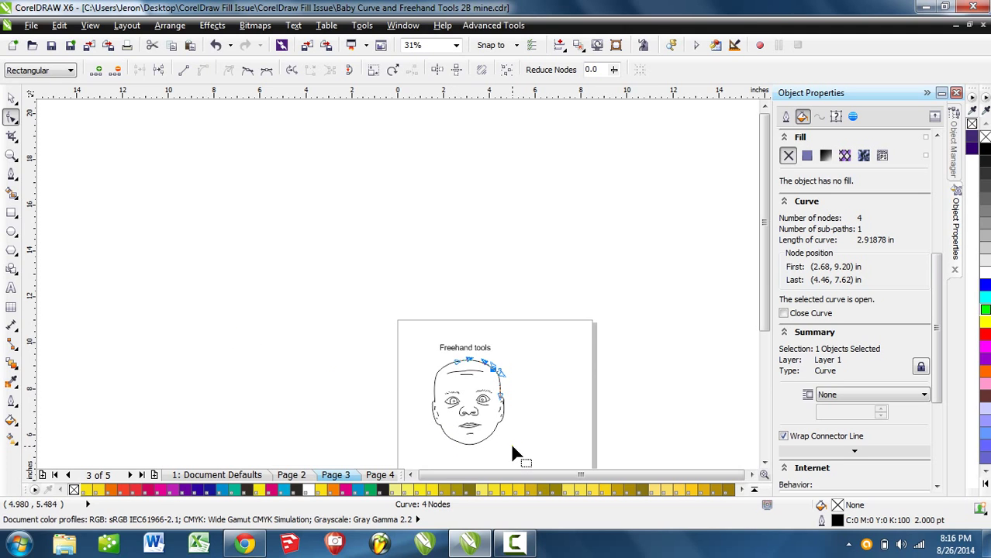
Move the centre curve of the nose down away from the nostrils, and undo the move
click(10, 98)
drag(364, 411, 331, 331)
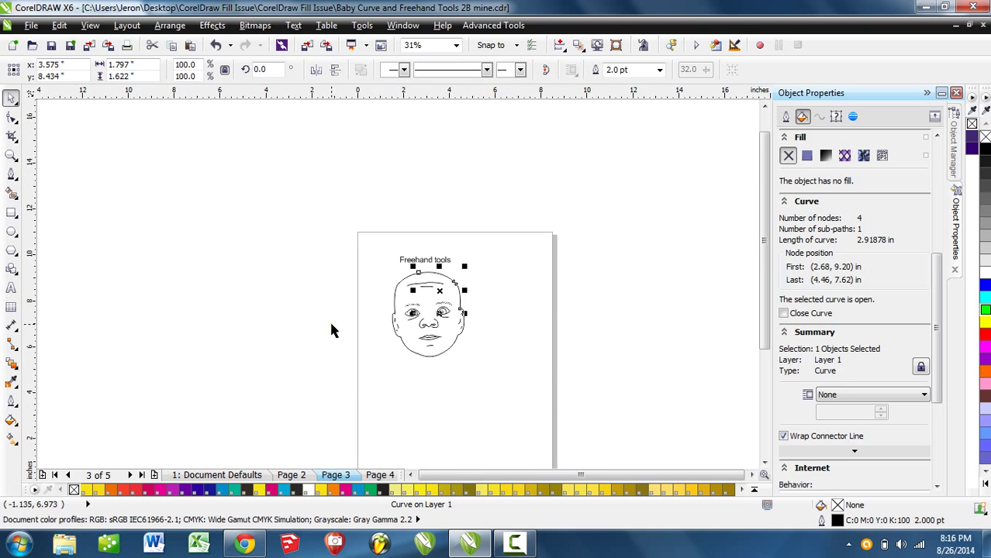
click(405, 358)
scroll(407, 317, up, 3)
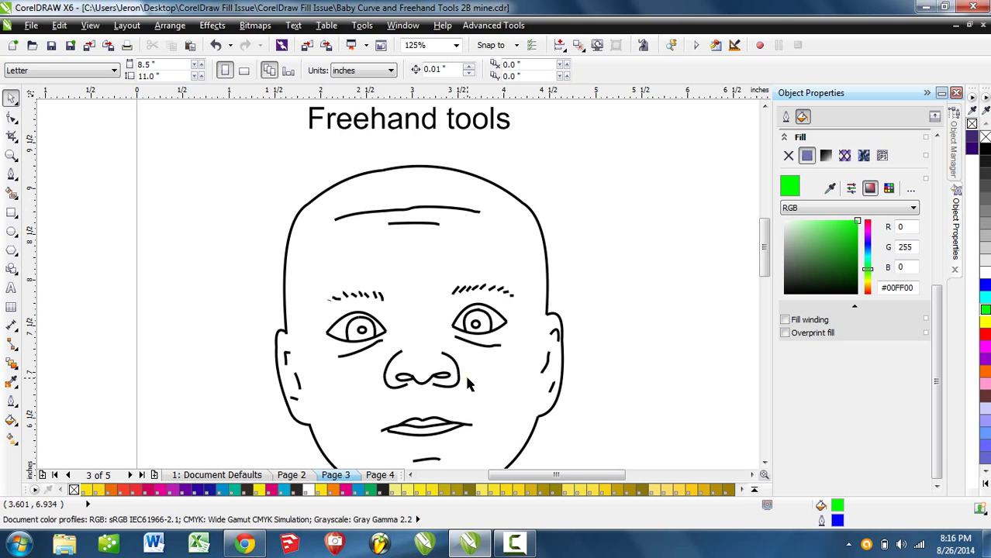
scroll(434, 310, up, 6)
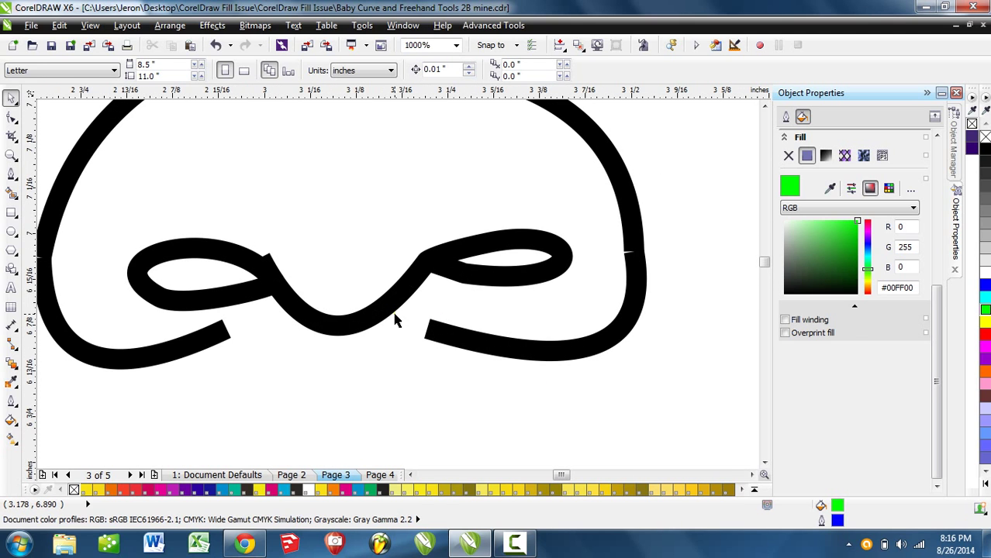
drag(405, 299, 388, 344)
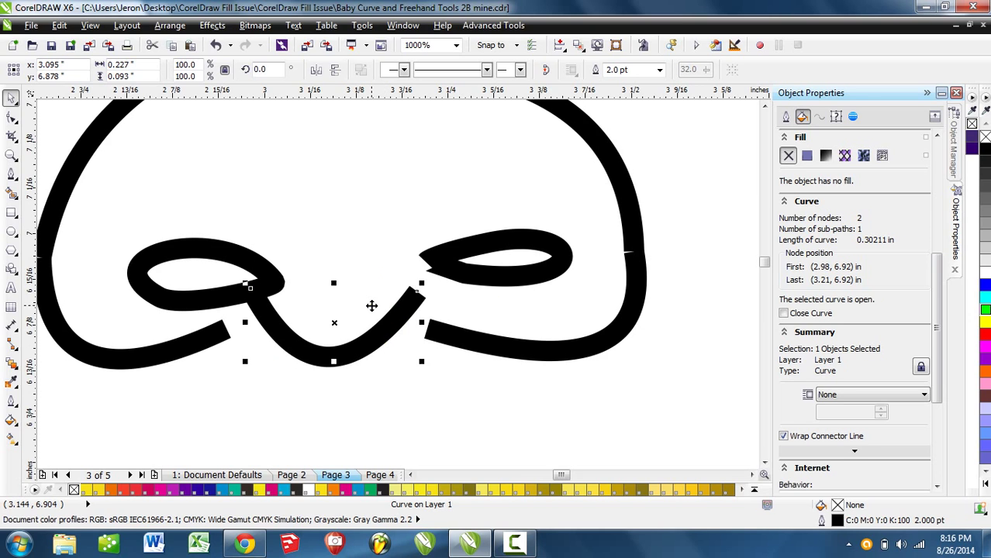
key(ctrl+z)
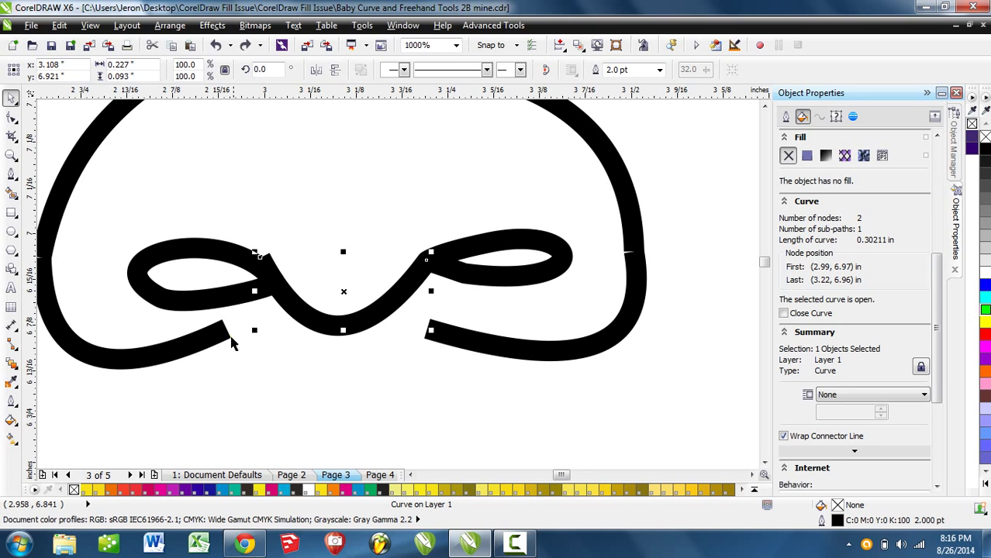
Weld the nose's centre curve with both nostril curves, and undo a trial move of the welded object
shift+click(215, 309)
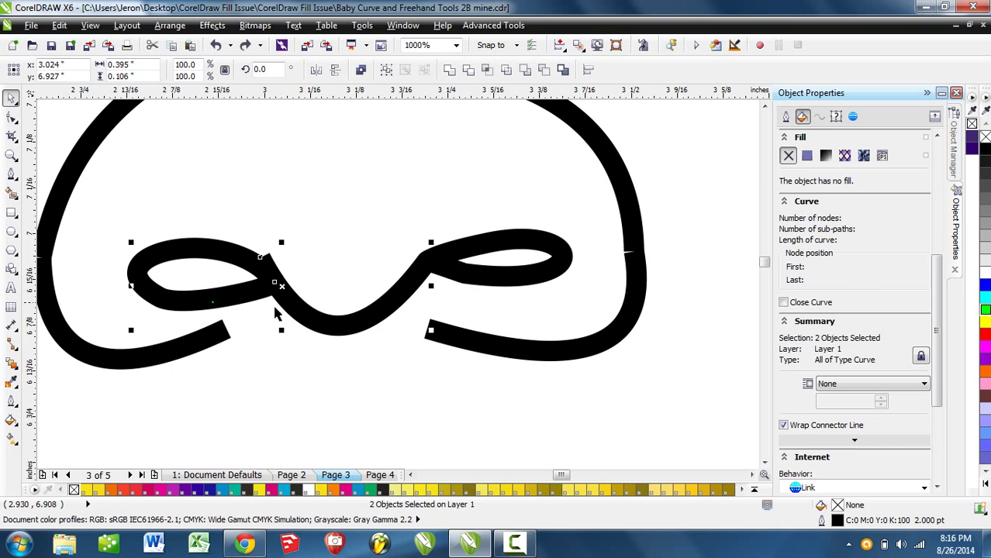
shift+click(504, 288)
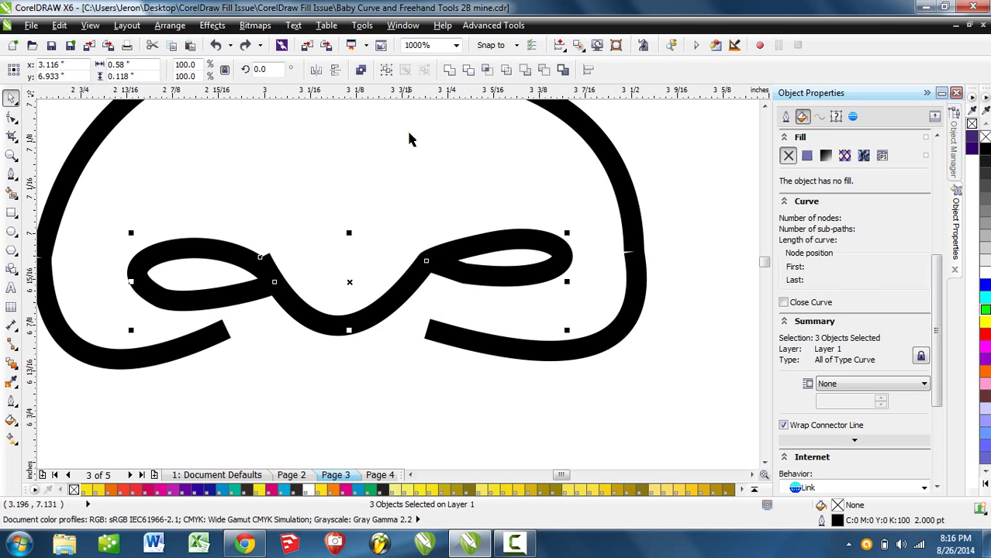
click(449, 70)
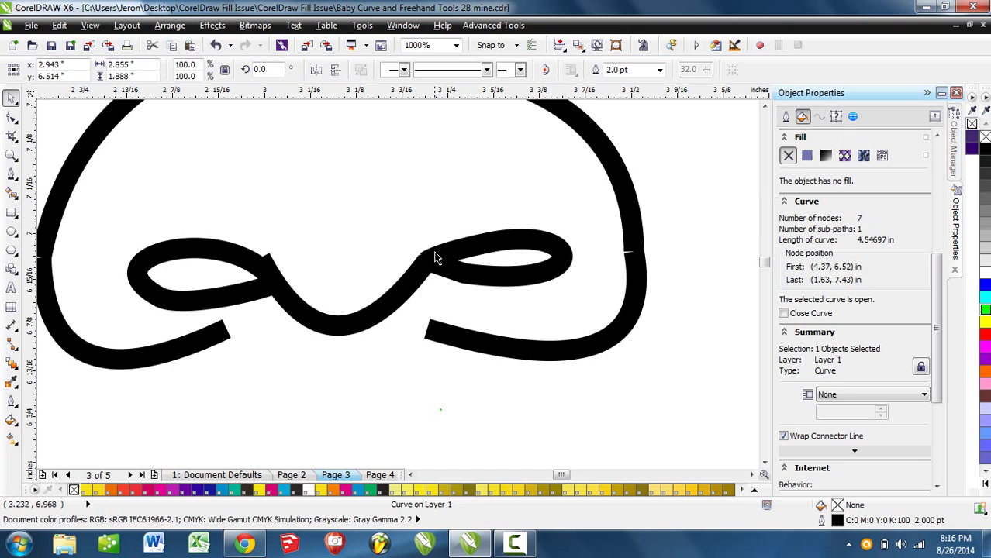
drag(437, 262, 457, 286)
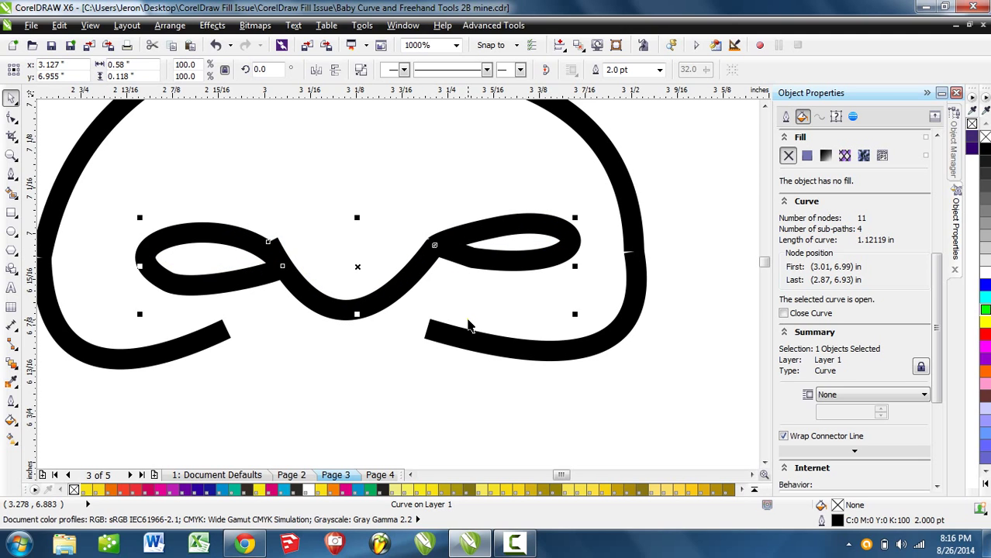
key(ctrl+z)
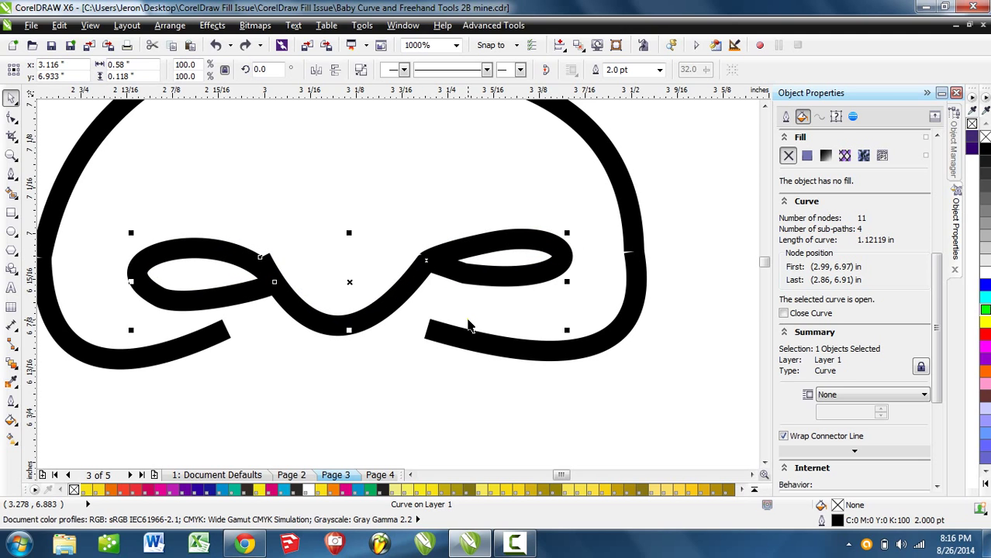
Spread apart the overlapping nodes where the nose's centre curve meets the right nostril curve
key(F10)
scroll(427, 260, up, 4)
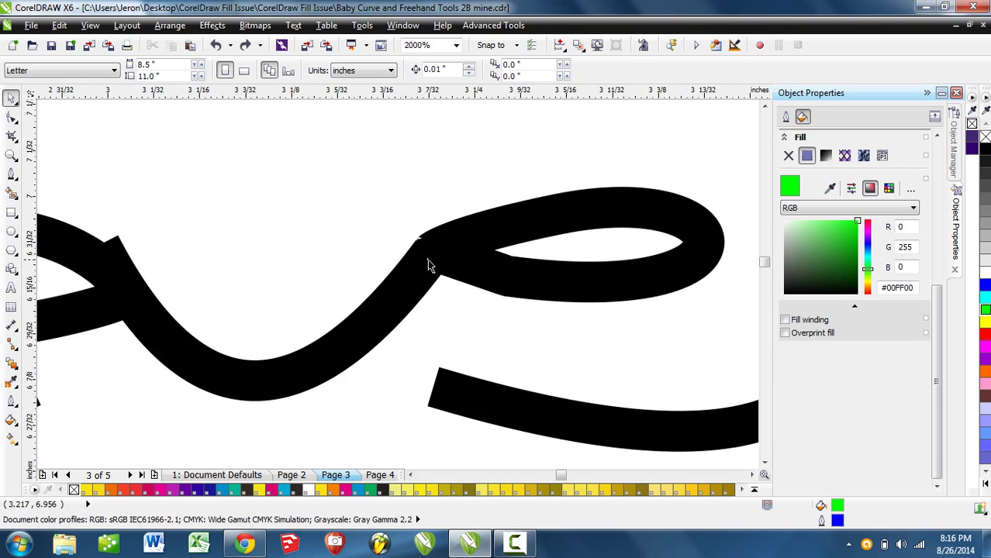
scroll(460, 275, up, 4)
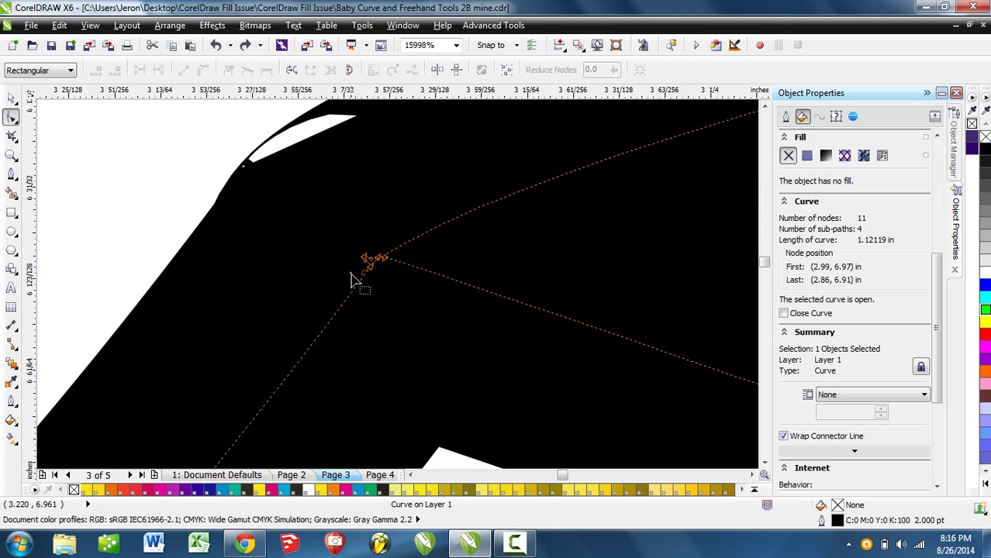
drag(342, 228, 428, 302)
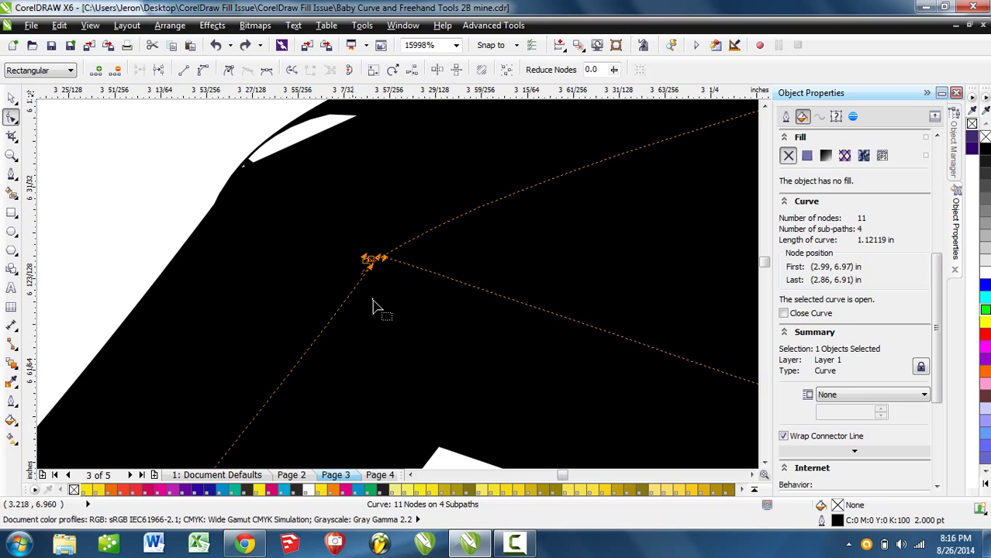
click(387, 268)
scroll(388, 267, up, 4)
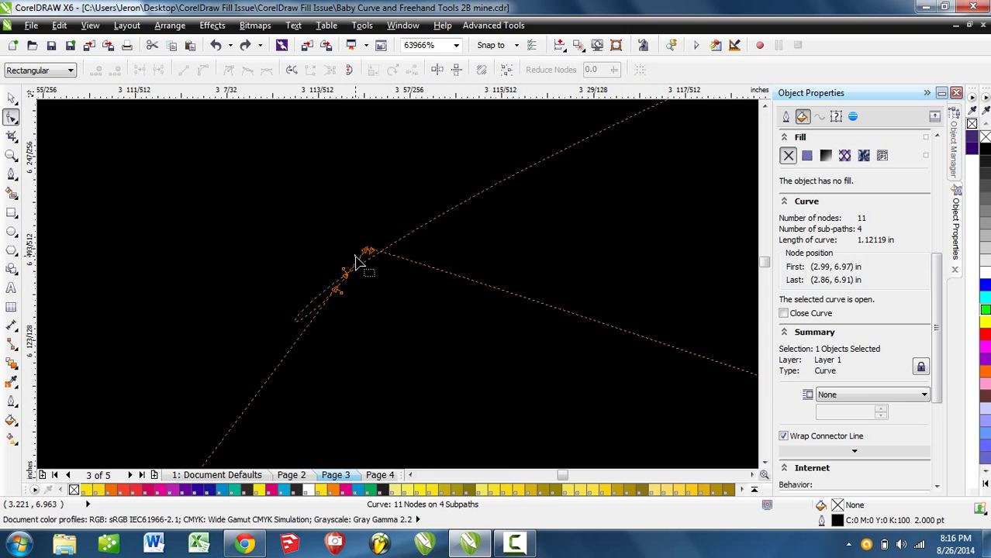
drag(372, 258, 322, 336)
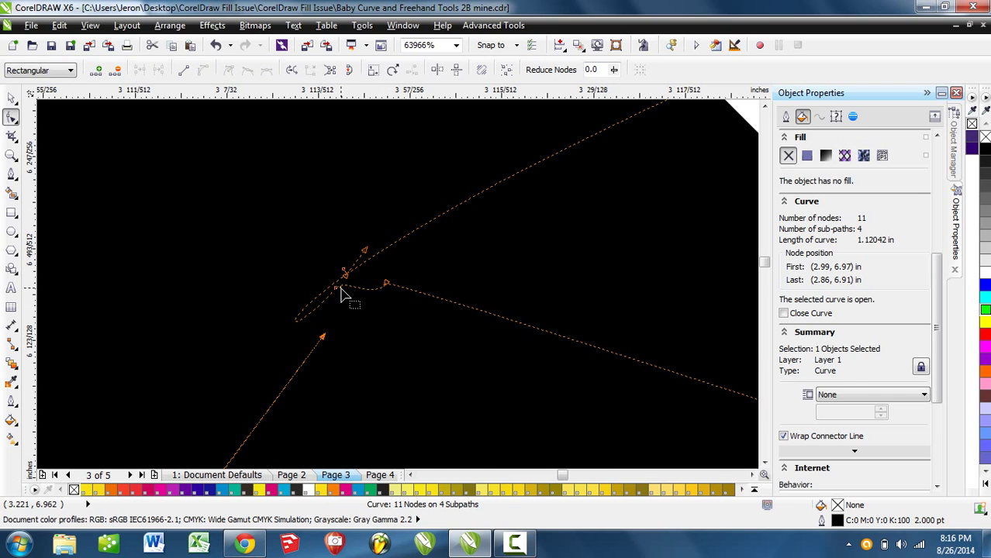
Delete the stray node between the right nostril's ends, and try reshaping the small leftover loop there
drag(342, 283, 346, 308)
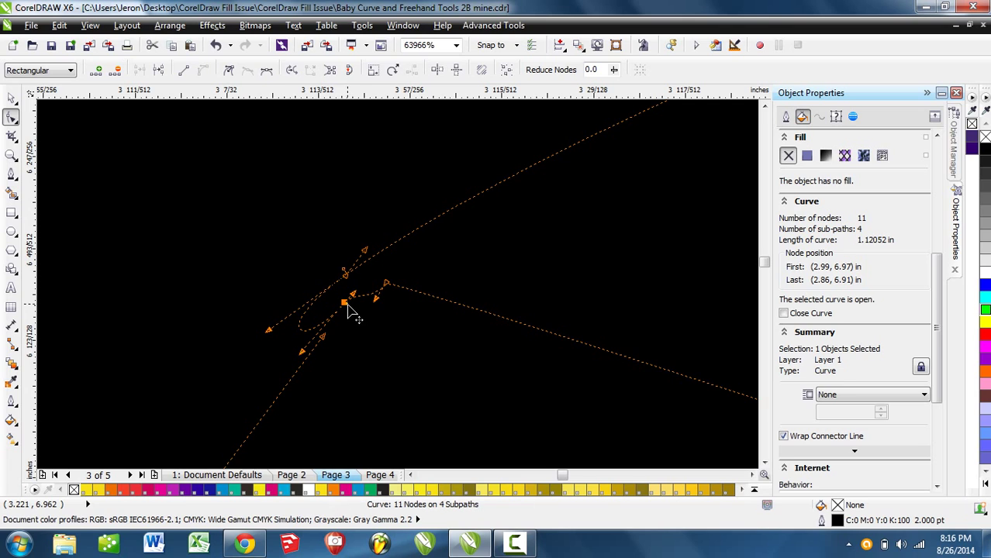
key(Delete)
drag(363, 250, 347, 291)
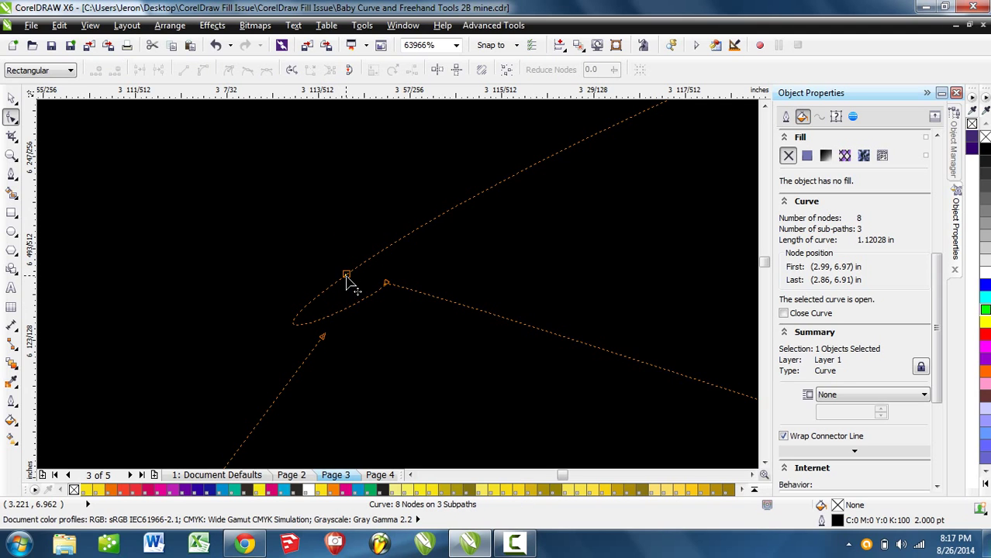
drag(298, 332, 314, 312)
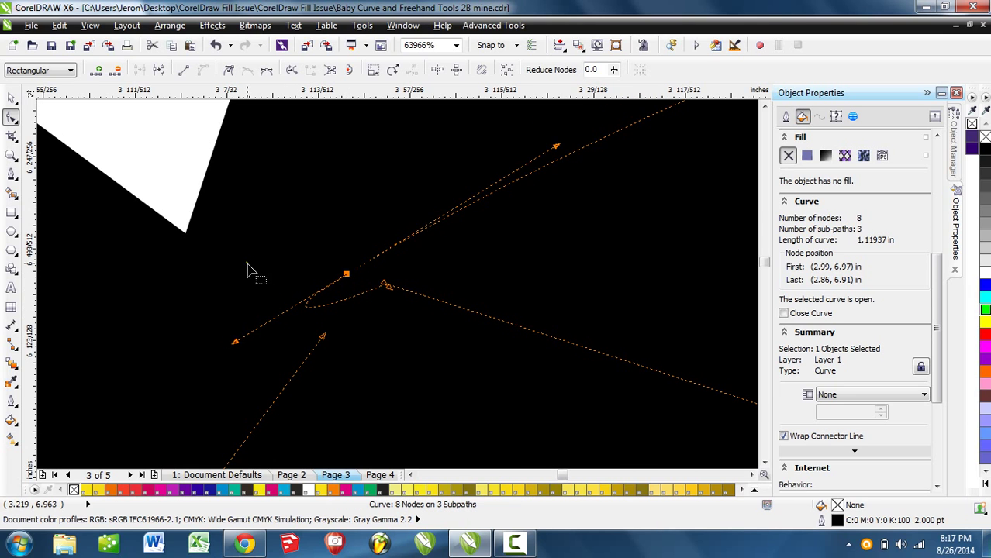
scroll(314, 267, down, 5)
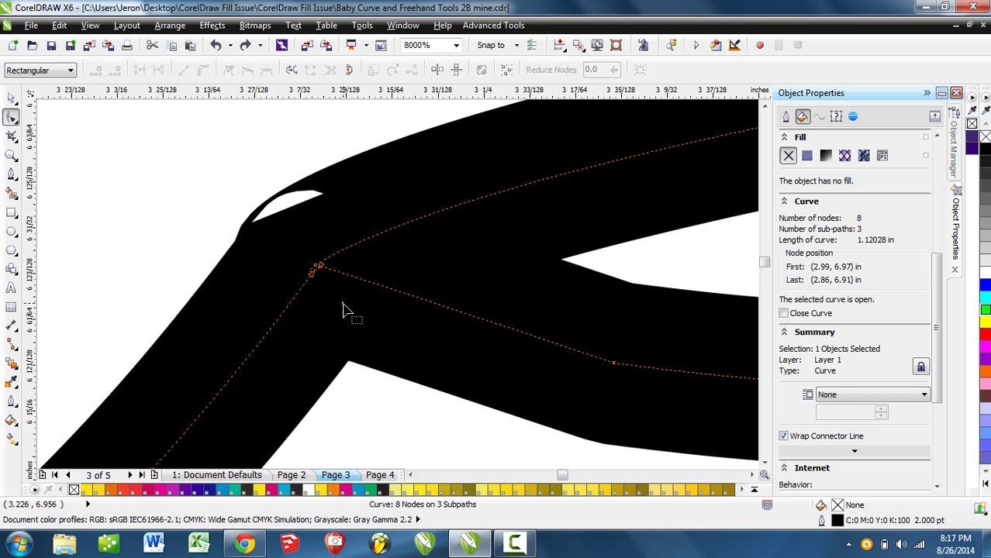
scroll(326, 256, up, 3)
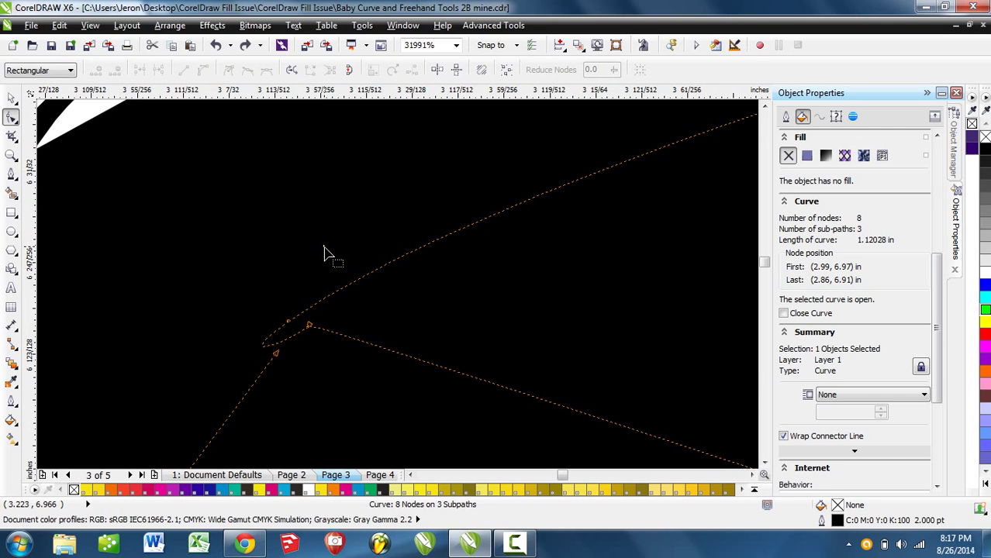
Straighten the short segment at the right nostril's corner node, make the node a cusp, and redirect its handle along the upper curve
click(289, 322)
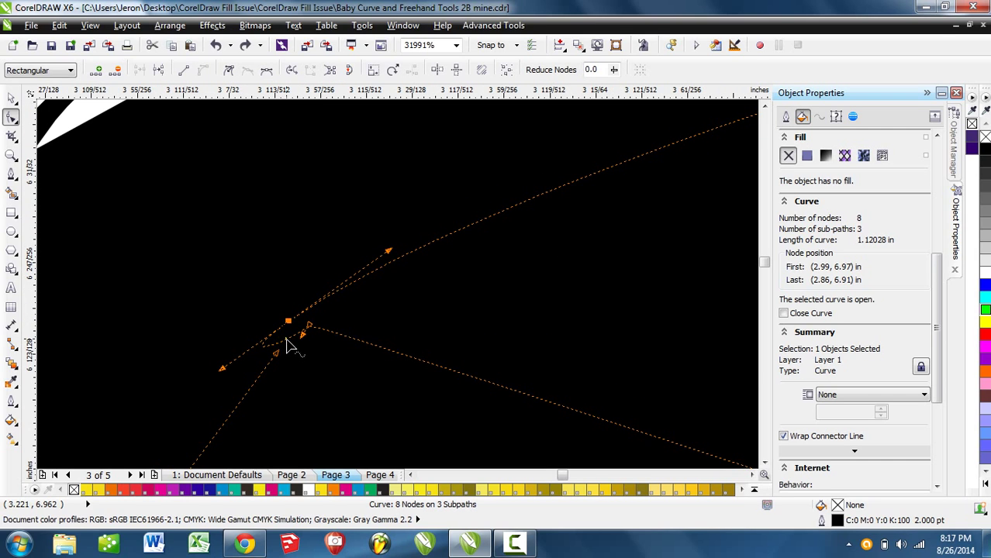
click(196, 68)
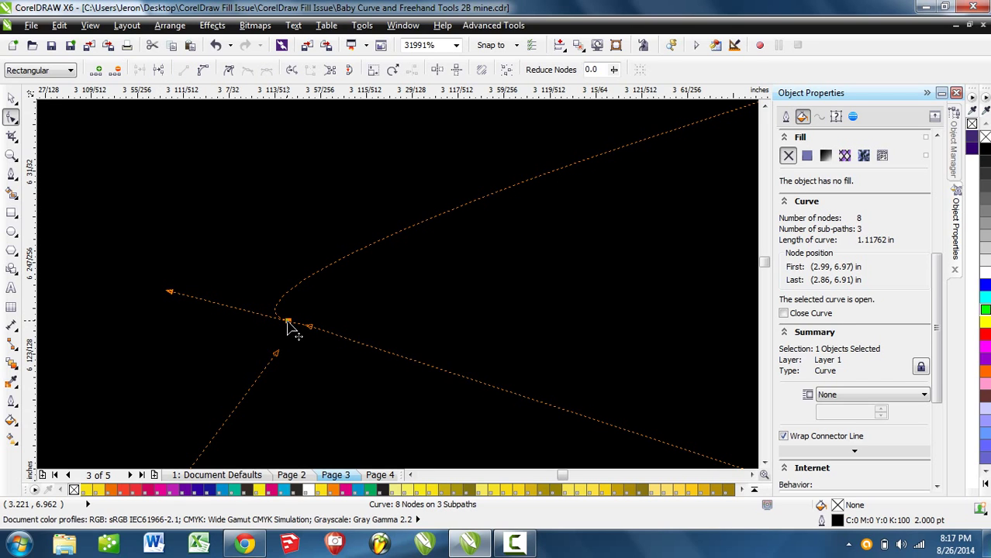
click(229, 69)
drag(173, 294, 340, 241)
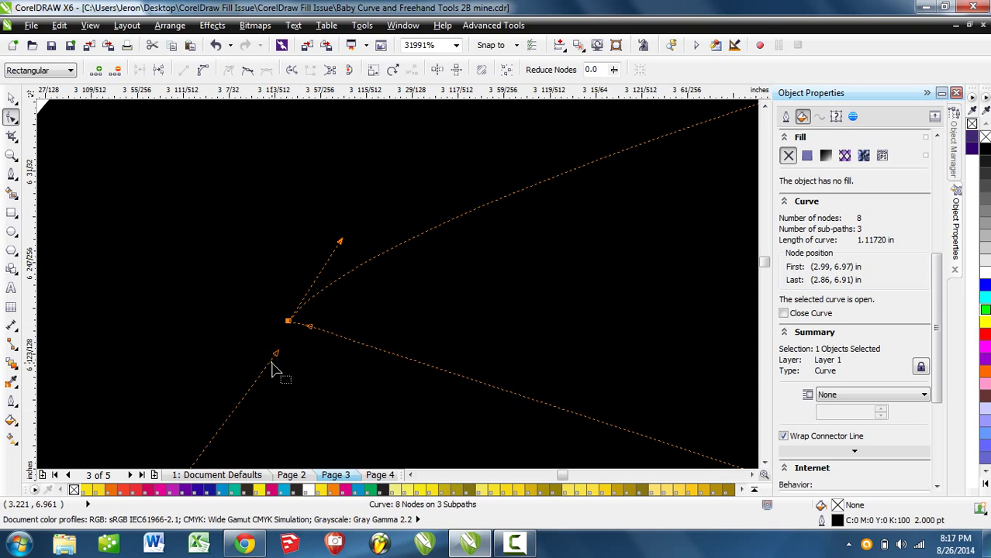
Move the centre curve's end node up to the right nostril's corner, and delete the extra node beside that corner
mouse_move(275, 354)
mouse_down()
mouse_move(278, 339)
mouse_move(259, 391)
mouse_move(259, 370)
mouse_move(281, 354)
mouse_move(279, 327)
mouse_move(288, 341)
mouse_up()
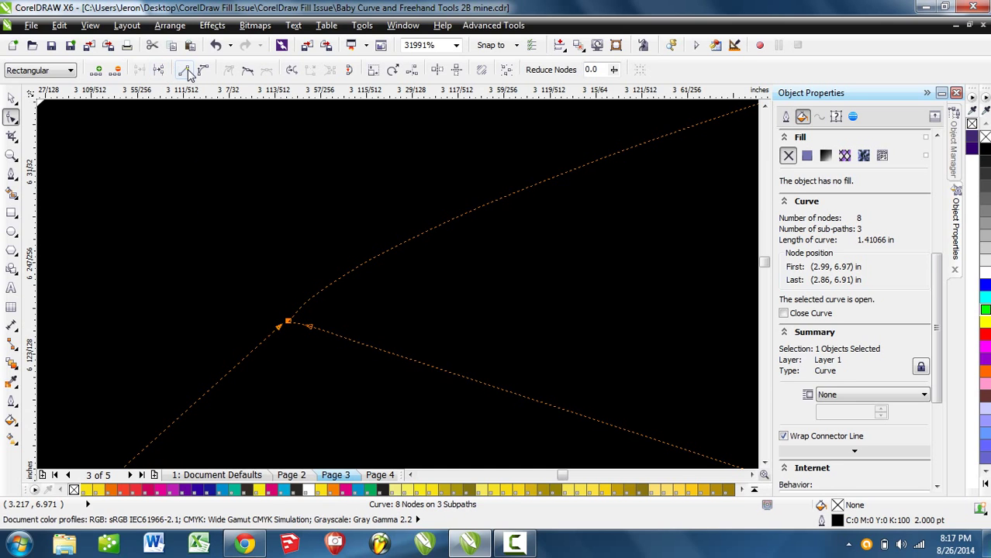
click(243, 292)
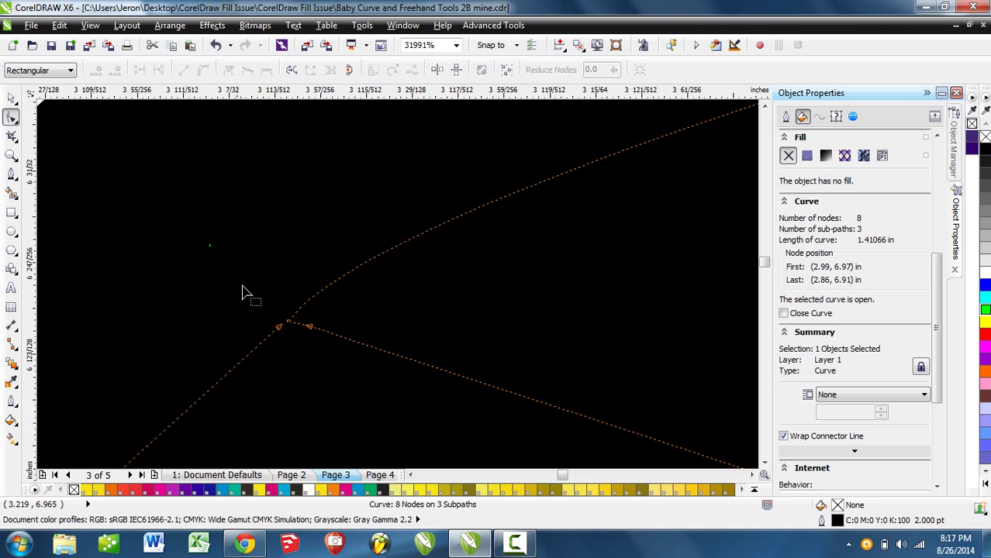
click(311, 327)
key(Delete)
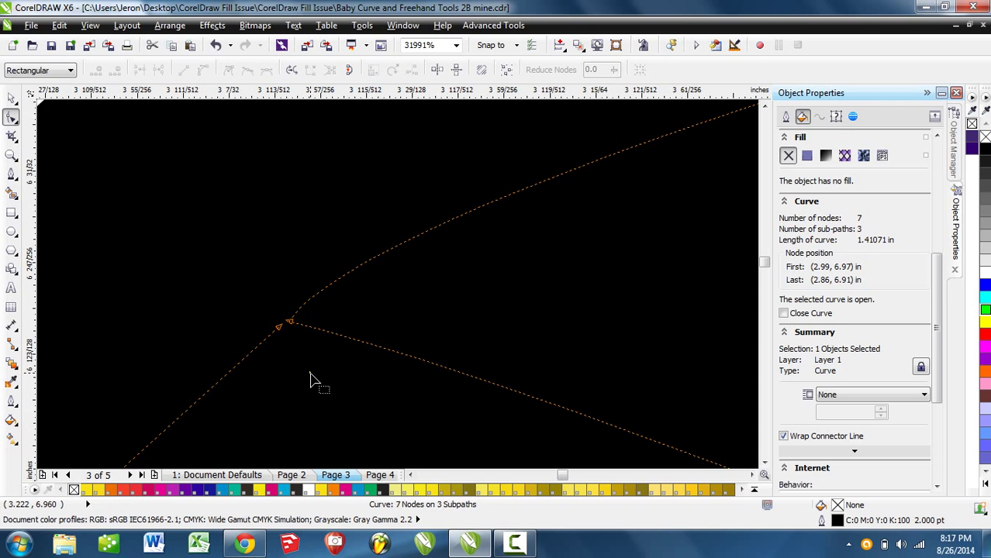
Bring the centre curve's end node closer to the right nostril's corner node, and check the shape of the whole nose
drag(247, 305, 309, 356)
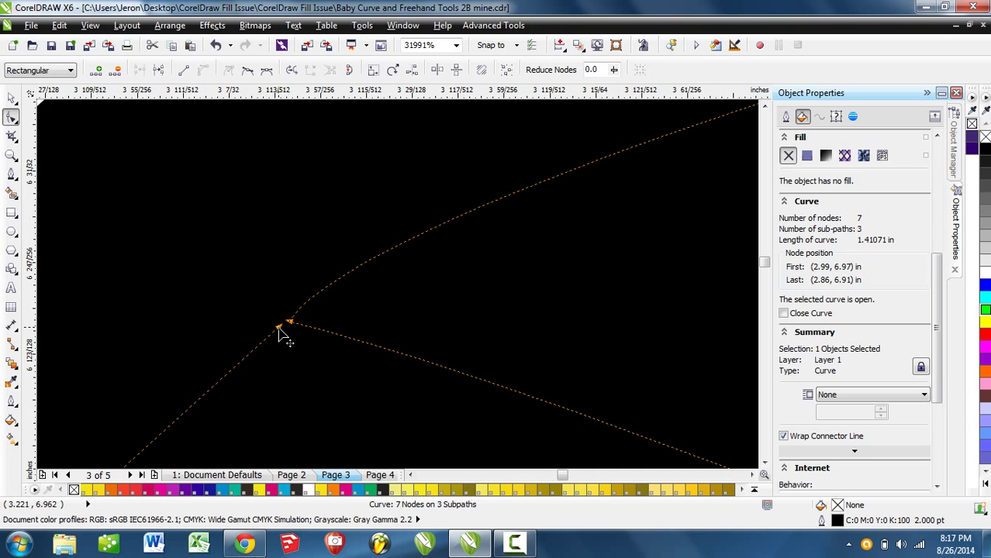
drag(284, 325, 284, 324)
scroll(284, 325, down, 10)
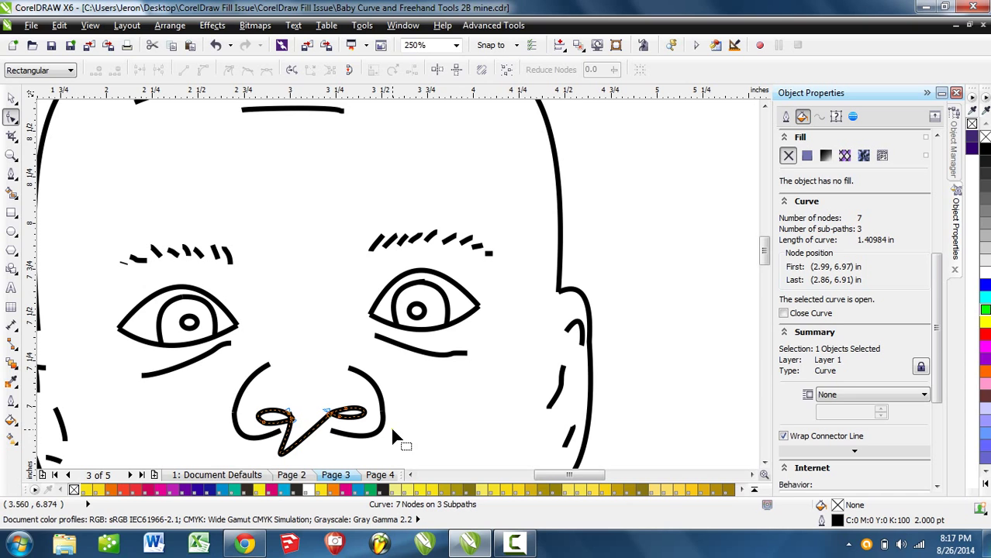
scroll(329, 341, up, 2)
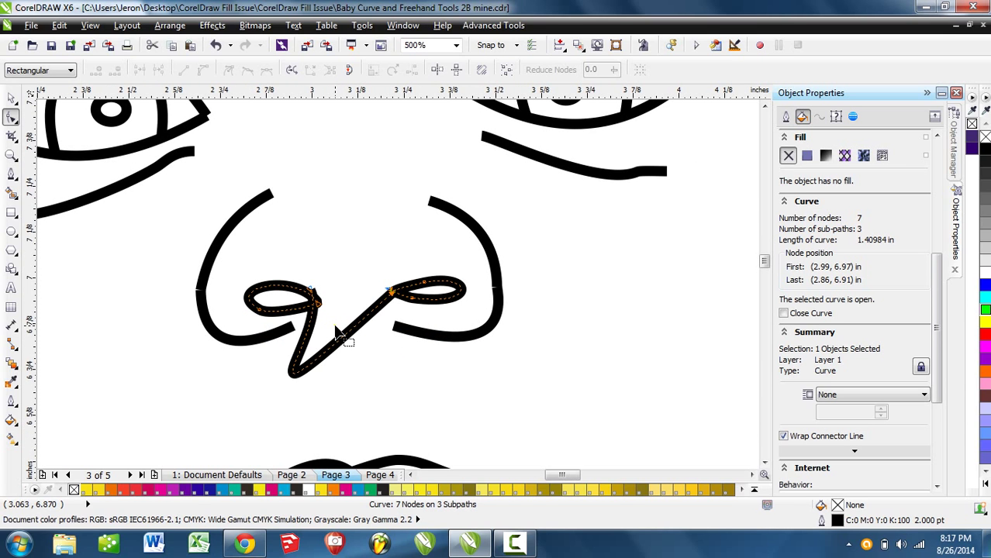
Undo the node edits and the weld on the nose, and deselect everything with the whole face in view
key(ctrl+z)
key(ctrl+z)
key(ctrl+z)
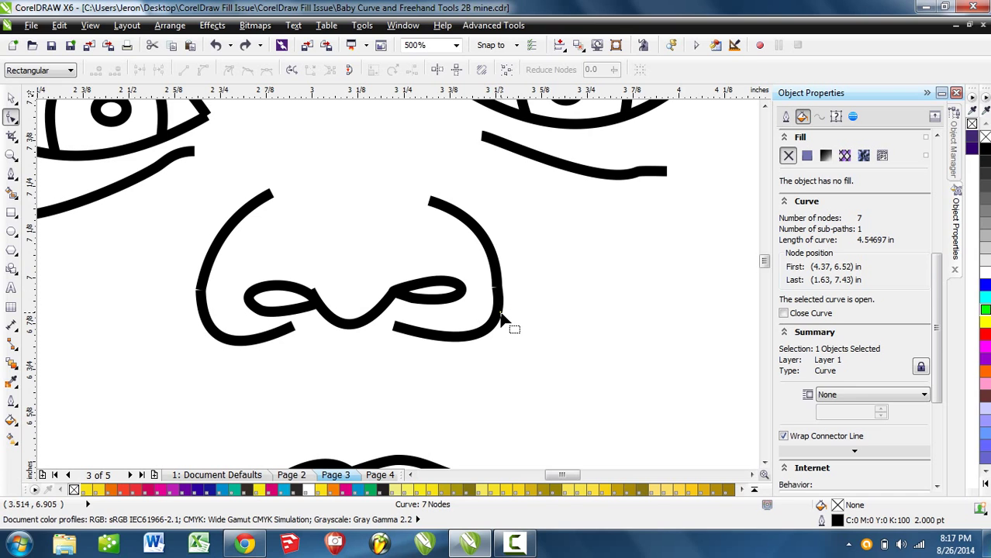
scroll(501, 317, down, 3)
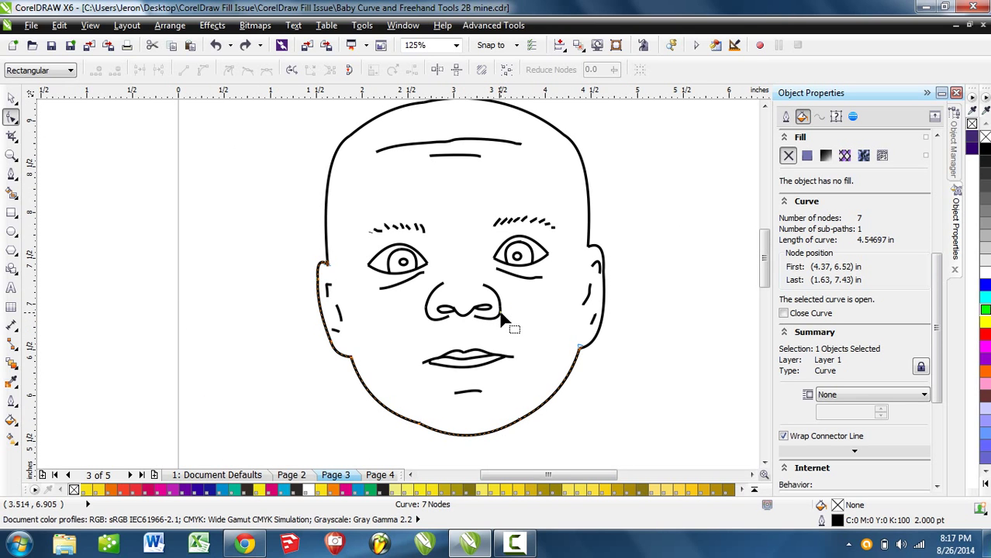
click(11, 99)
click(695, 286)
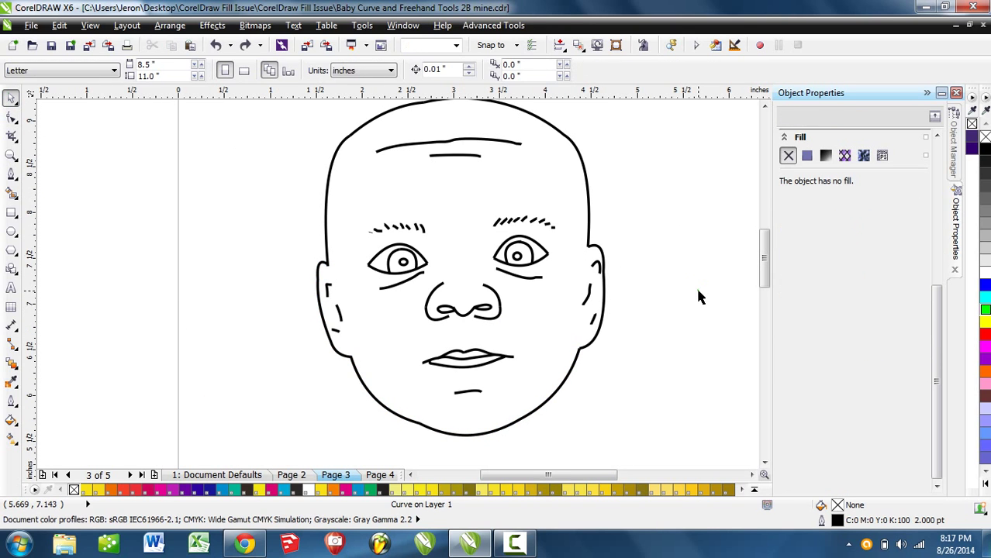
Draw a closed four-node shape about 3.27 by 4.81 inches beside the face with the Pen tool, one side straight and the others curved
scroll(698, 297, down, 1)
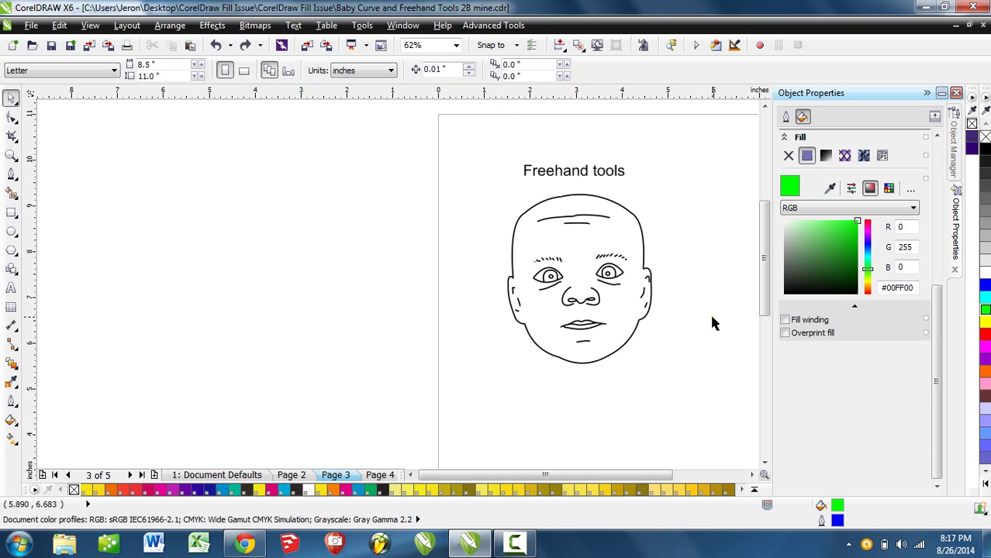
drag(558, 363, 487, 349)
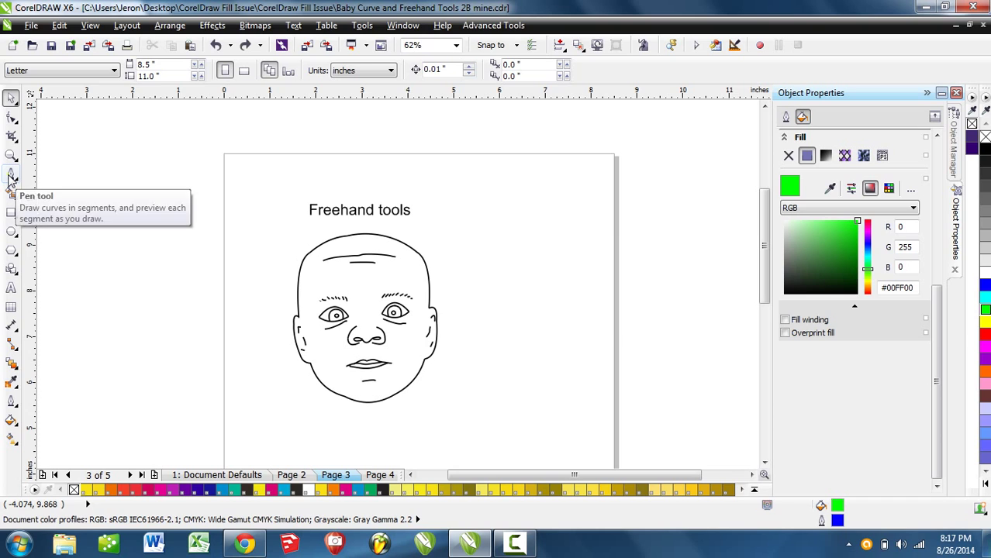
click(12, 177)
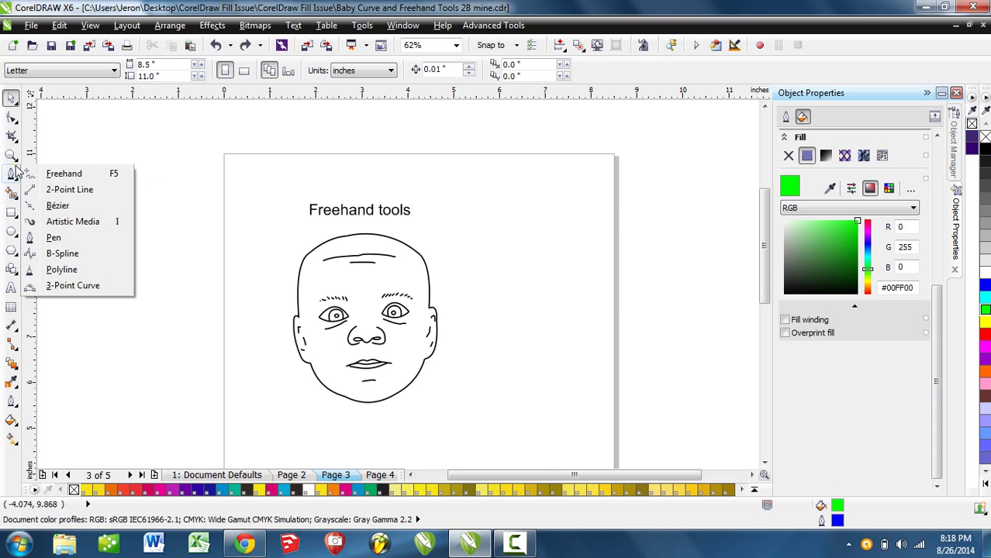
click(53, 238)
click(496, 212)
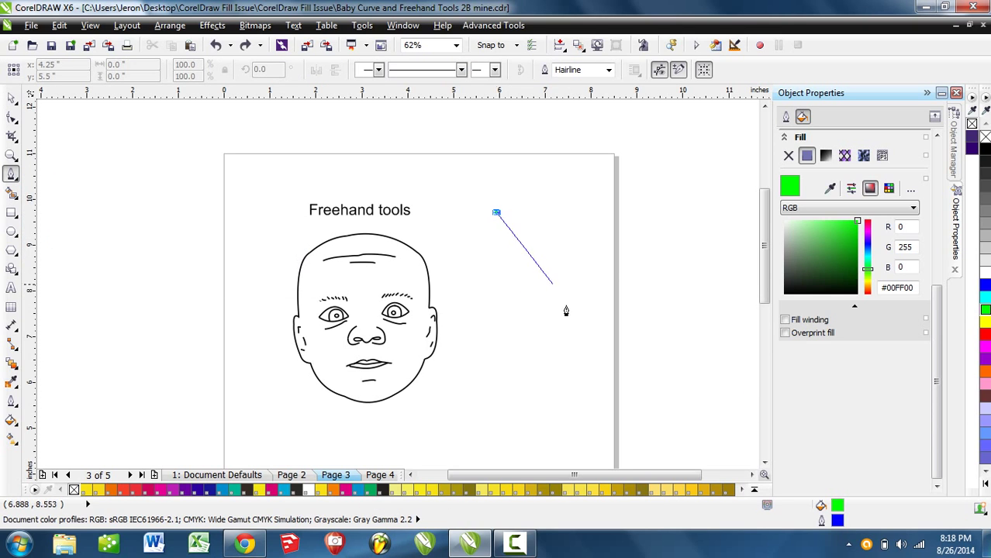
click(586, 294)
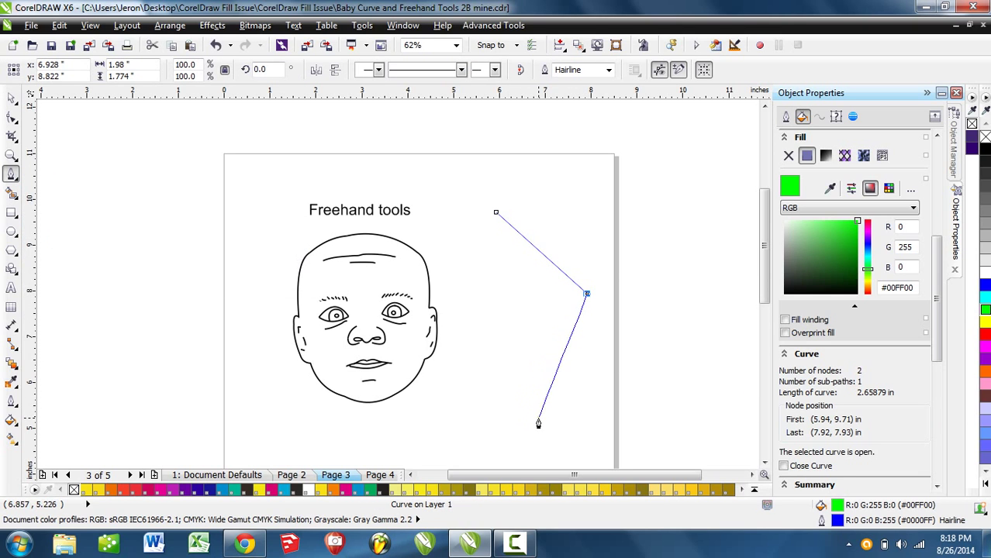
drag(538, 418, 462, 350)
drag(447, 244, 466, 215)
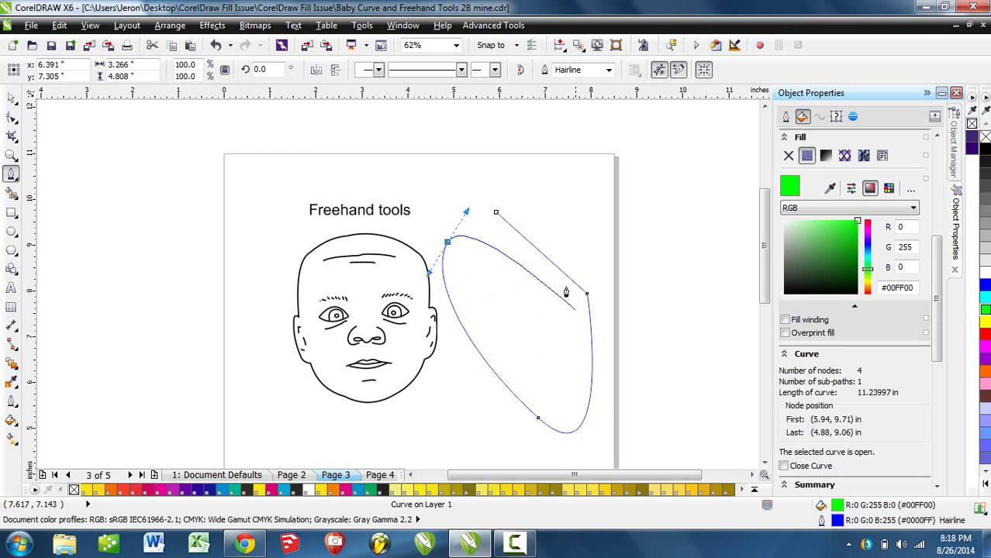
scroll(473, 243, up, 7)
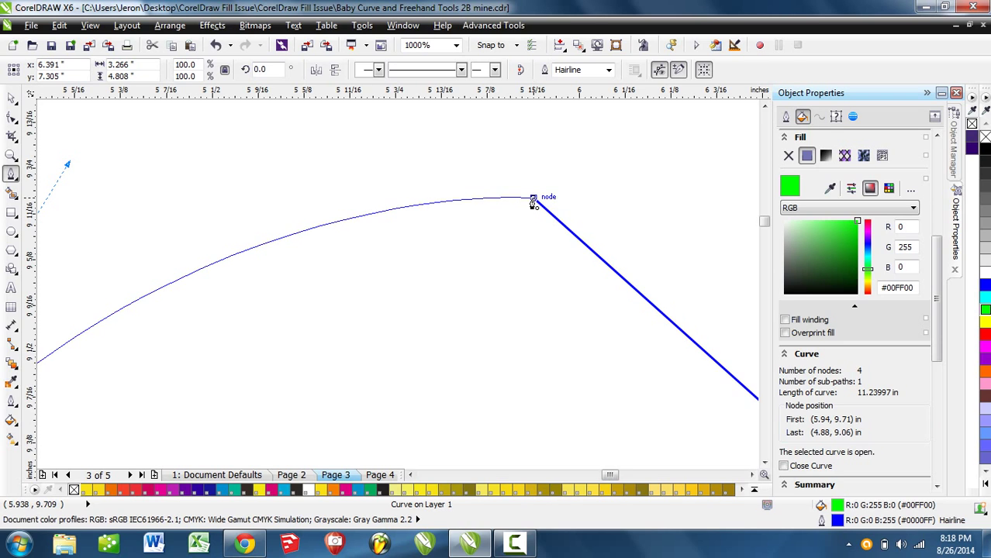
click(532, 200)
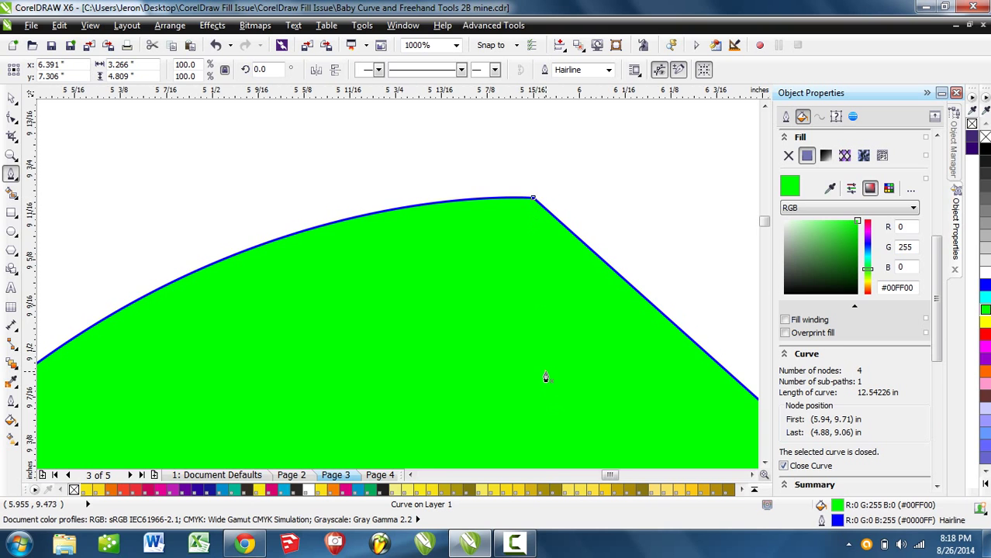
Undo the shape's closing segment and move the open curve about 0.7 inches right and 0.4 inches up
scroll(546, 377, down, 6)
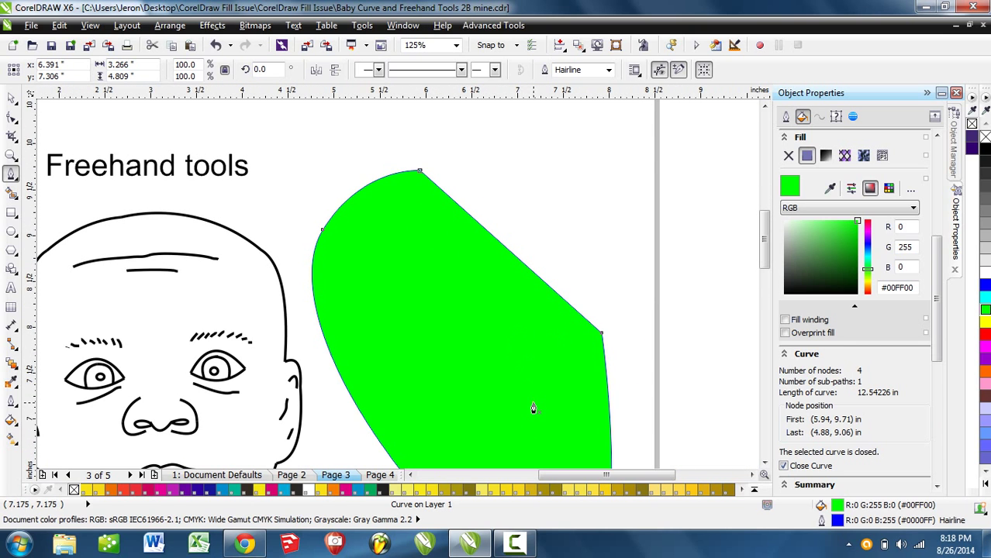
scroll(531, 409, down, 2)
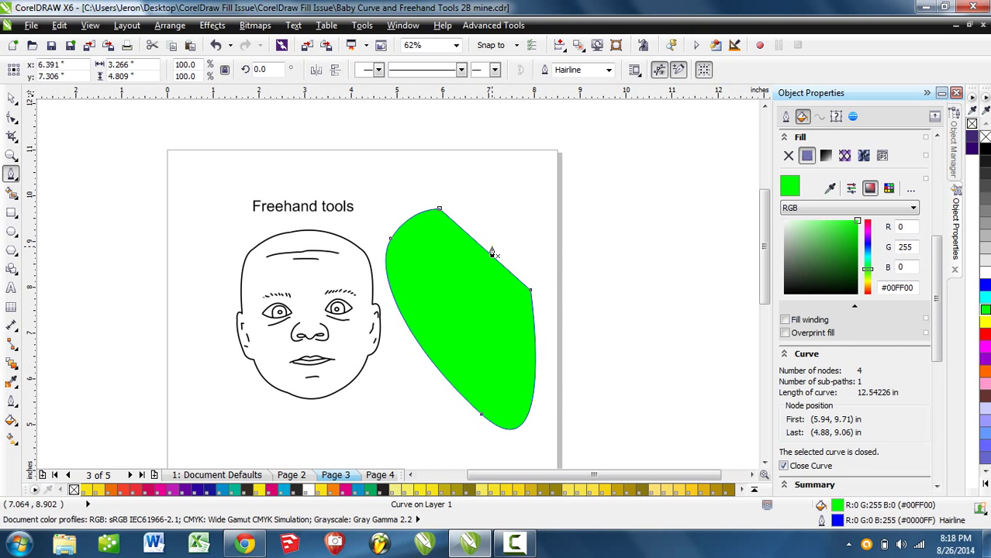
key(ctrl+z)
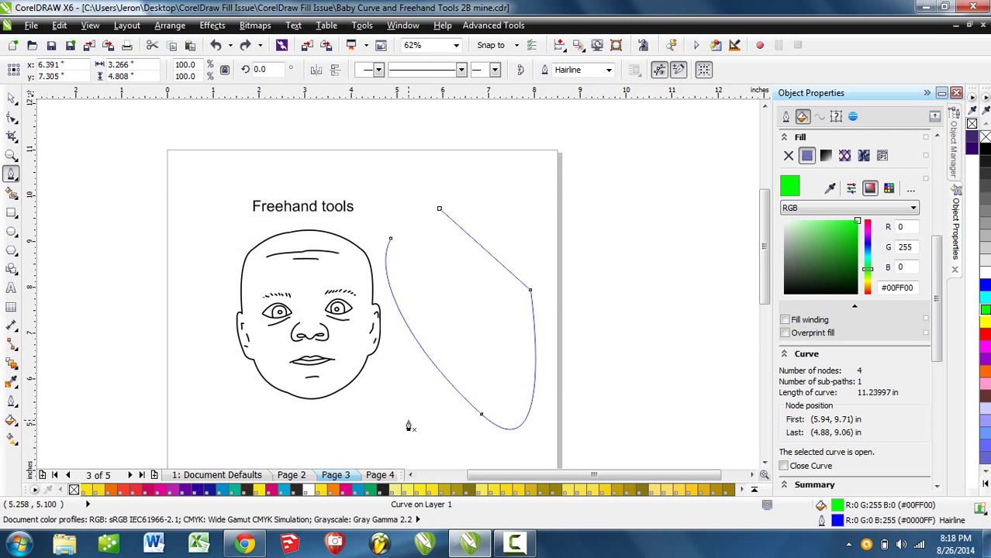
key(space)
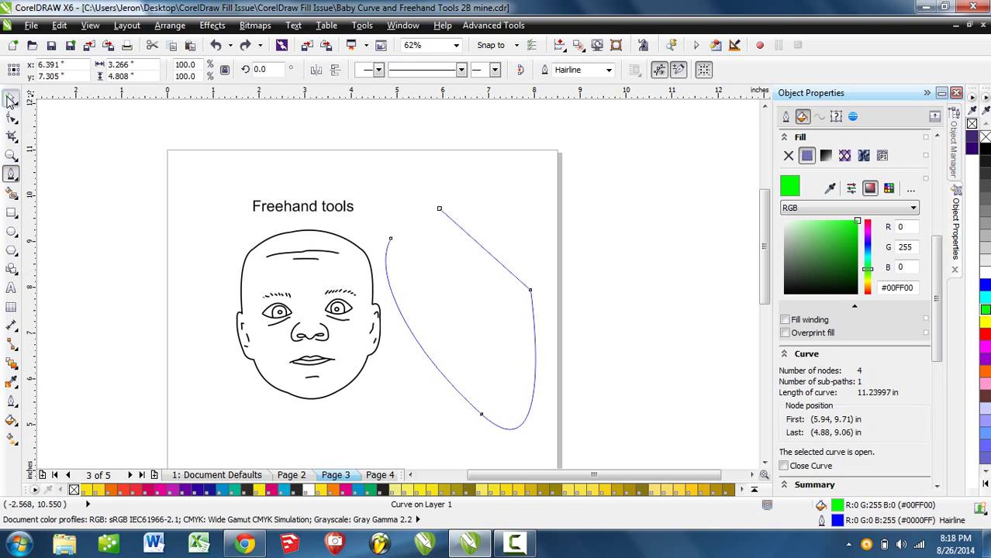
drag(530, 381, 564, 363)
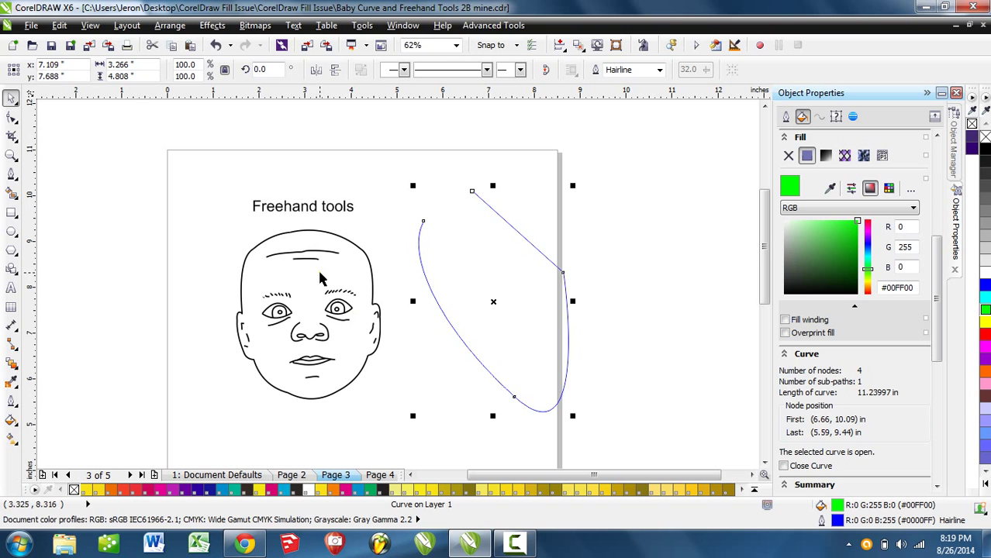
Continue the open curve from its last node with the Pen tool and close it with a curved segment at the first node
scroll(418, 225, up, 3)
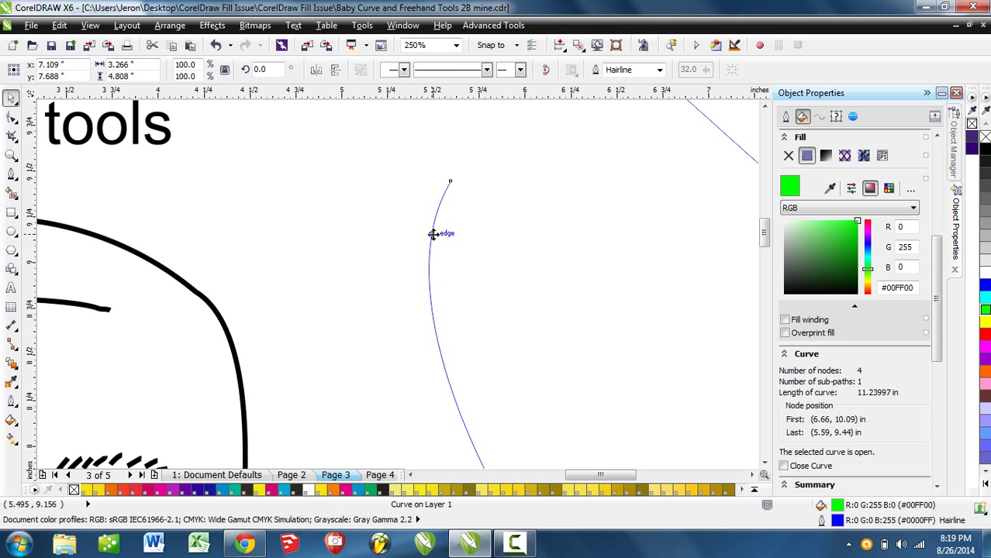
click(11, 173)
drag(322, 265, 199, 358)
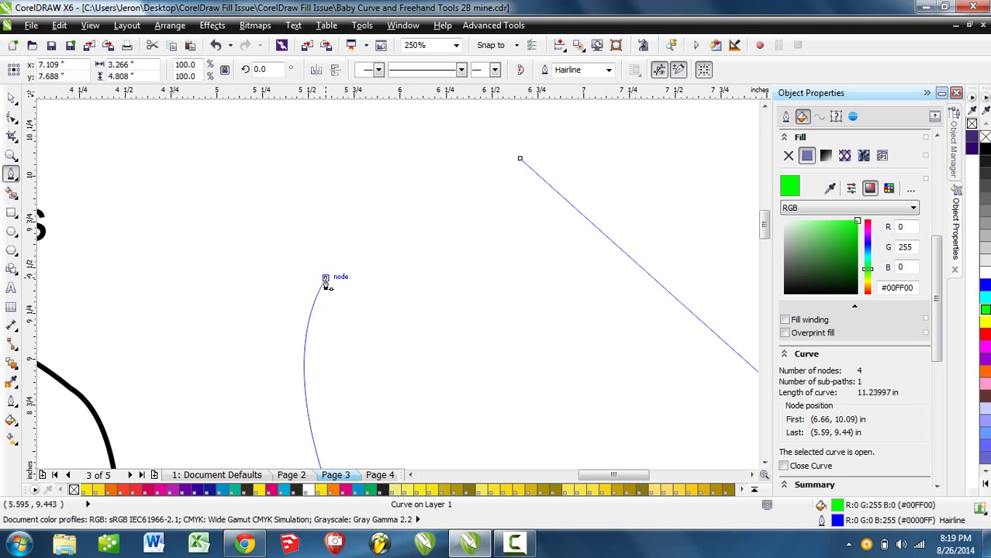
drag(325, 279, 403, 150)
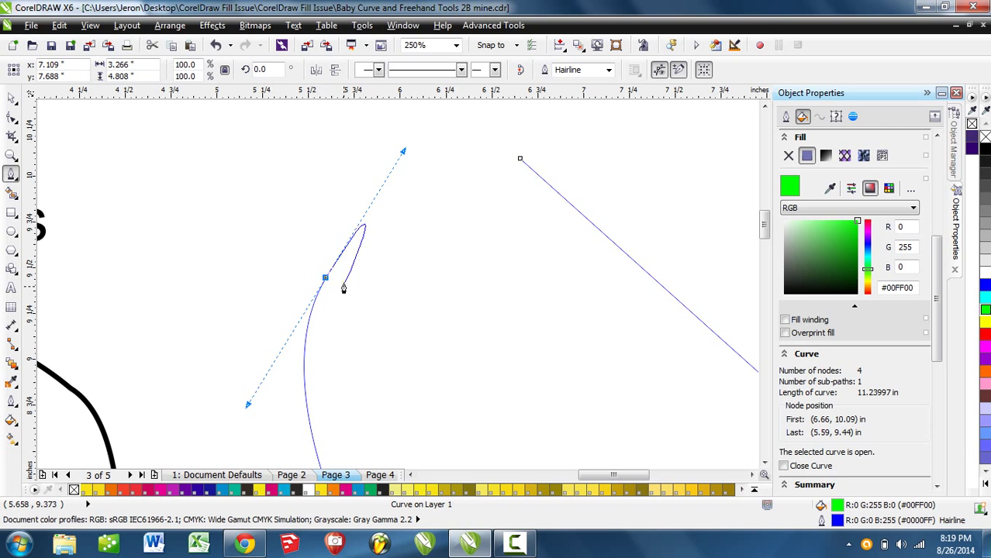
click(519, 159)
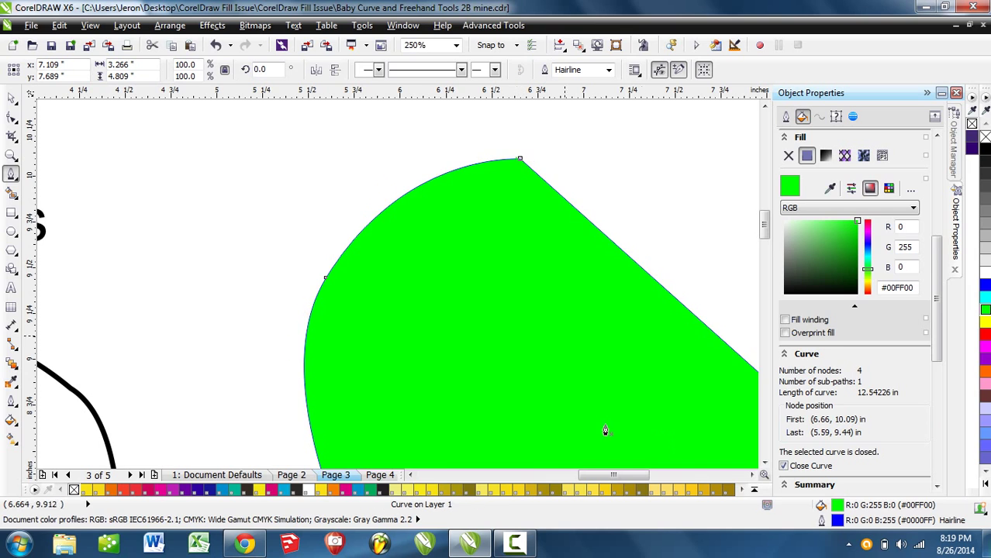
Toggle the Snap to Objects option in the snapping settings
scroll(415, 351, down, 5)
drag(428, 378, 413, 341)
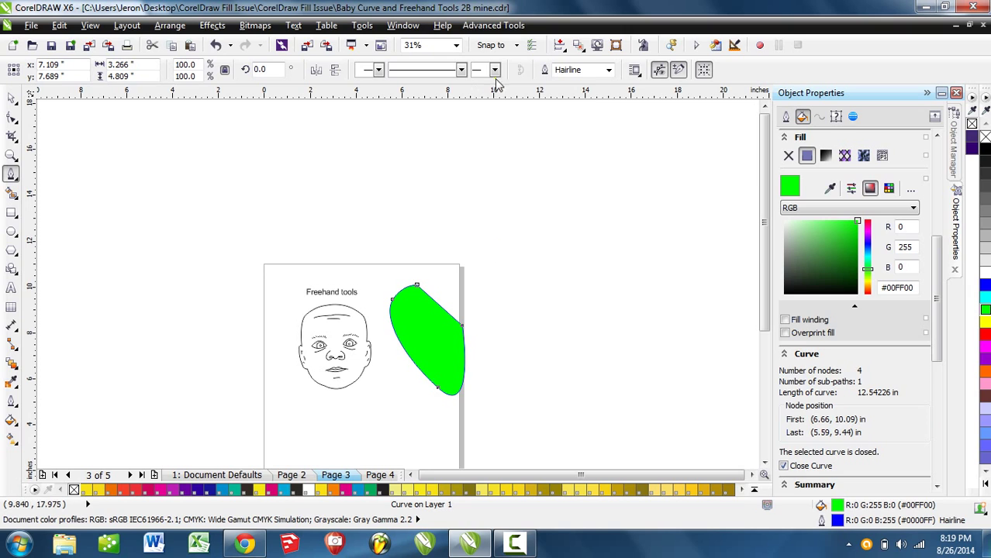
click(515, 45)
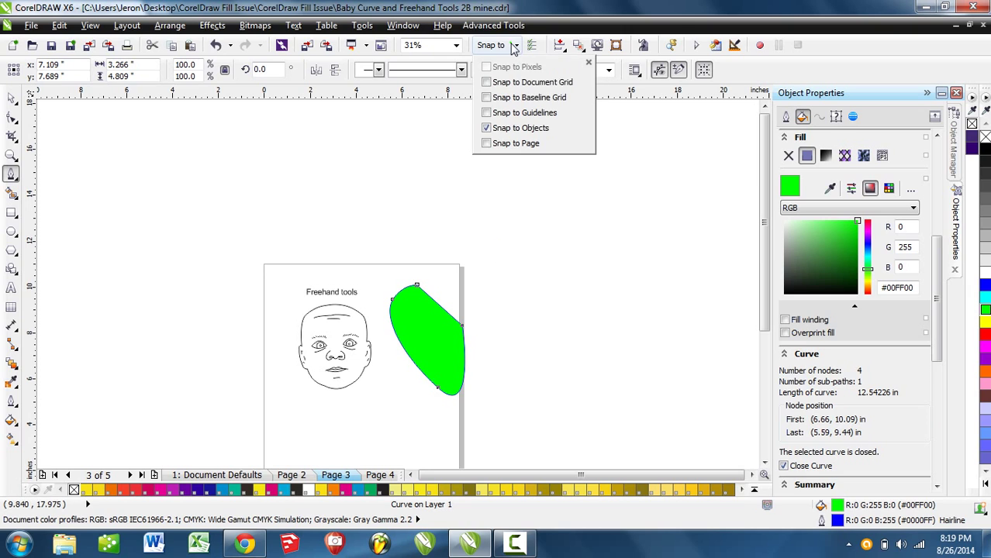
click(486, 128)
click(505, 239)
Select the green closed shape beside the face and delete it
key(space)
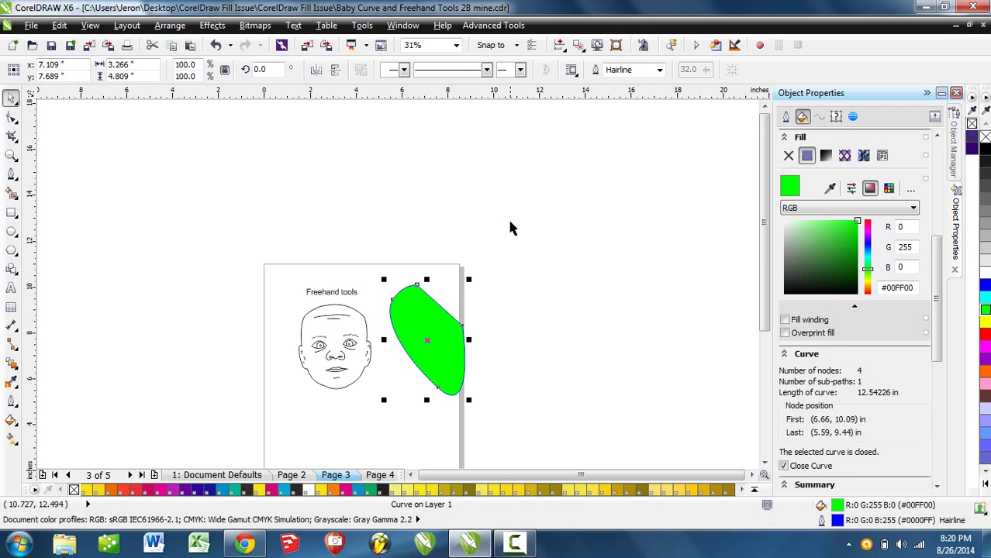
drag(507, 217, 380, 434)
key(Delete)
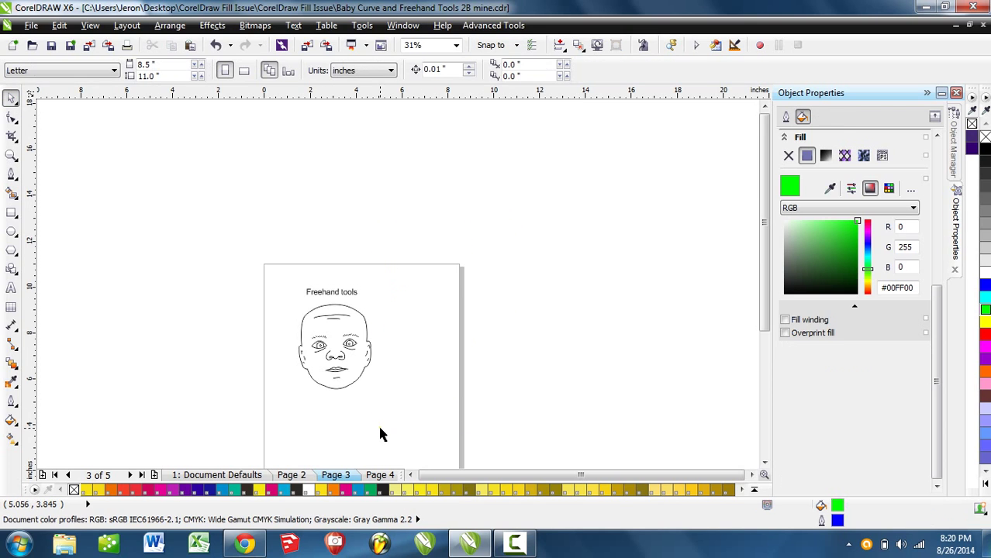
Go to Page 4 and examine the outline strokes at the top of the artistic media face
click(380, 474)
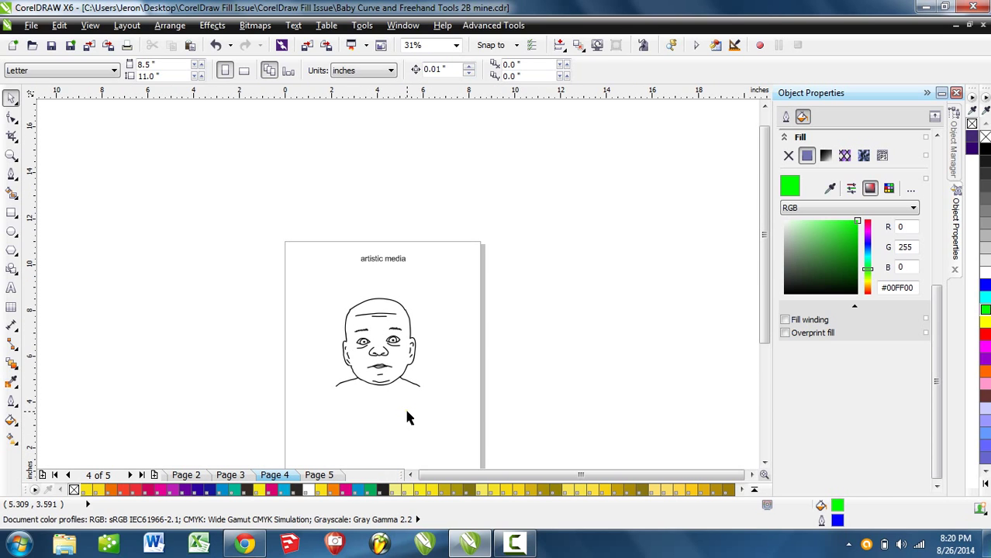
click(517, 546)
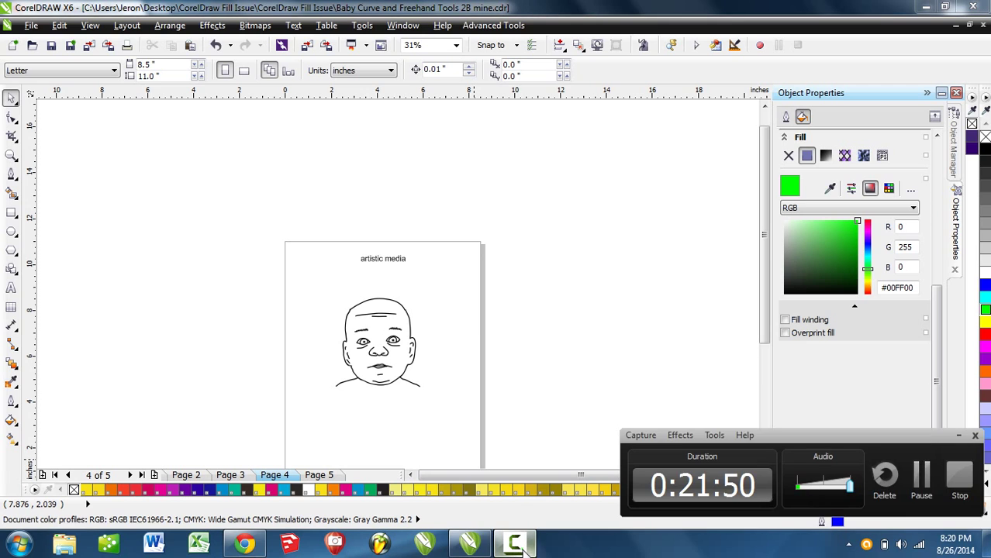
click(521, 547)
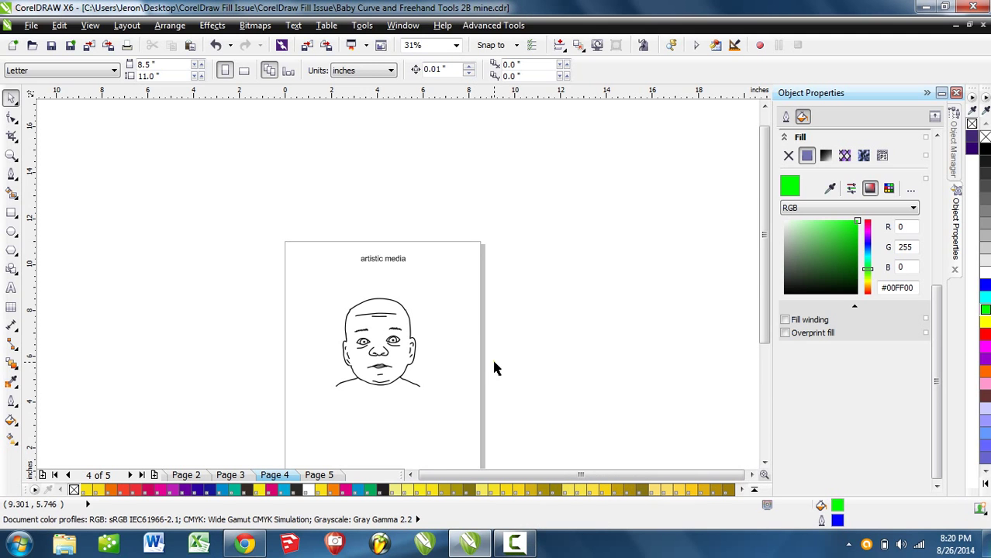
drag(416, 401, 437, 385)
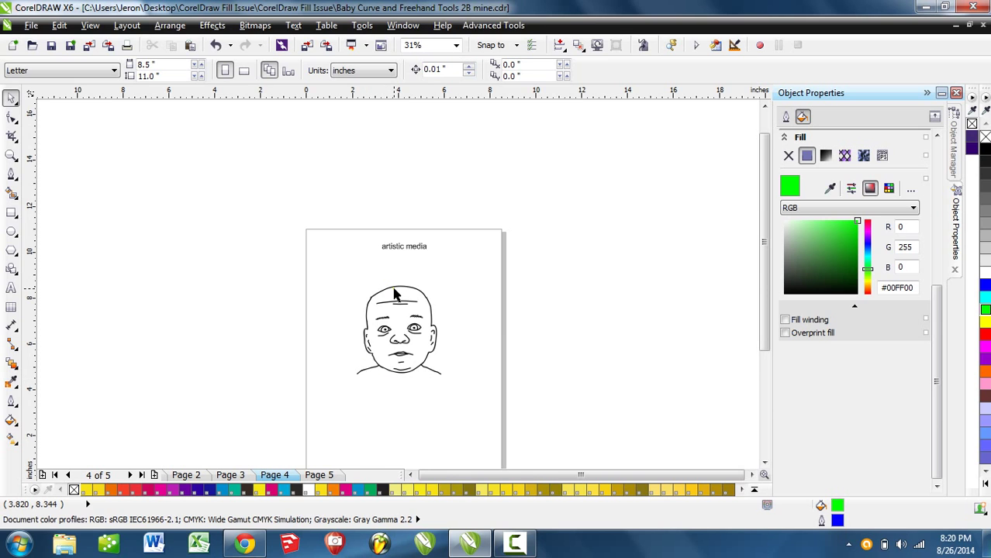
scroll(394, 284, up, 4)
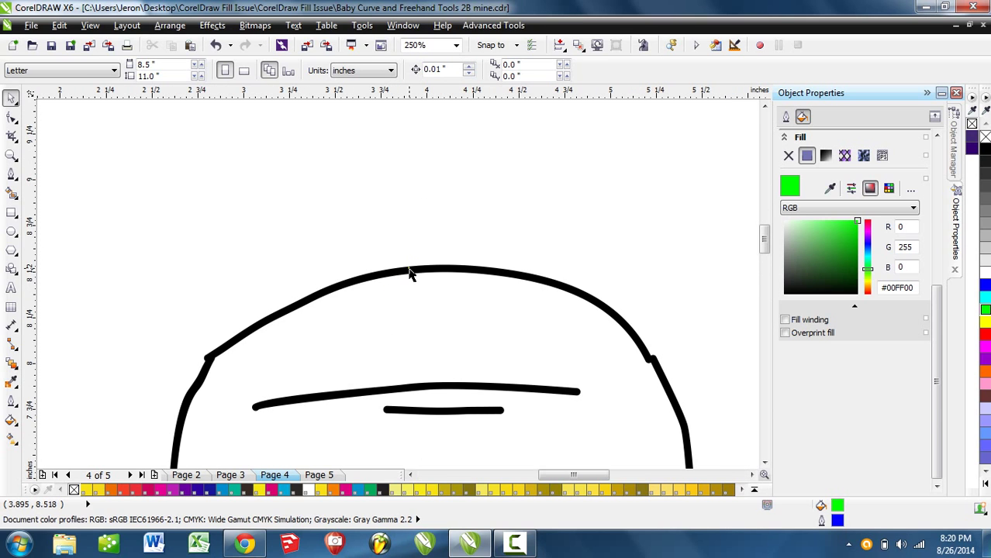
Show the Object Manager and collapse the entries for Document Defaults, all pages and the Master Page
click(952, 147)
scroll(725, 226, down, 3)
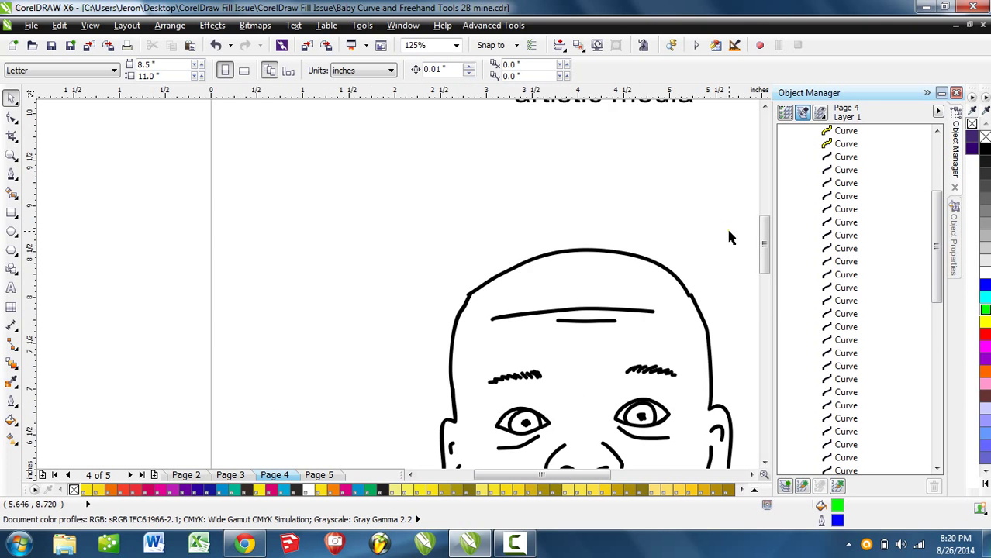
drag(936, 256, 936, 208)
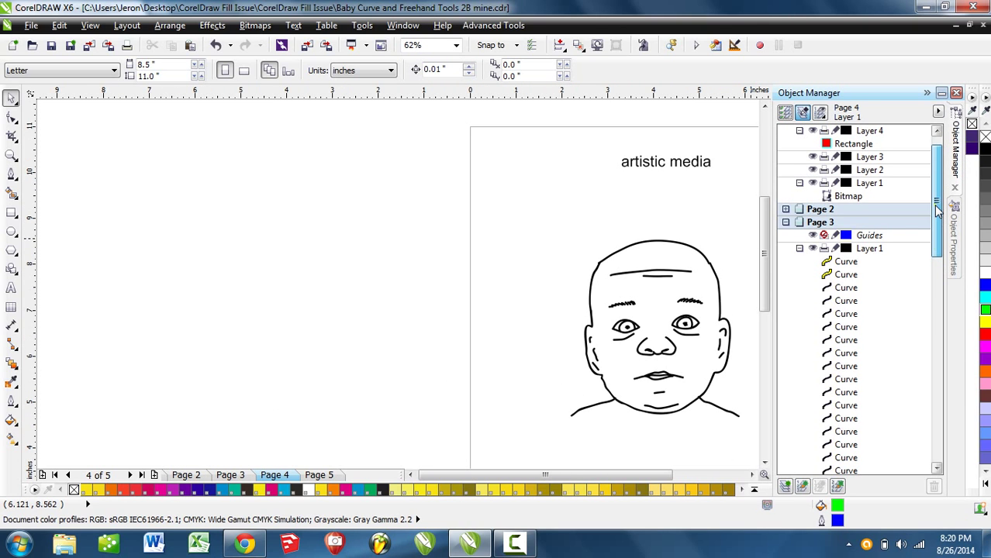
click(785, 223)
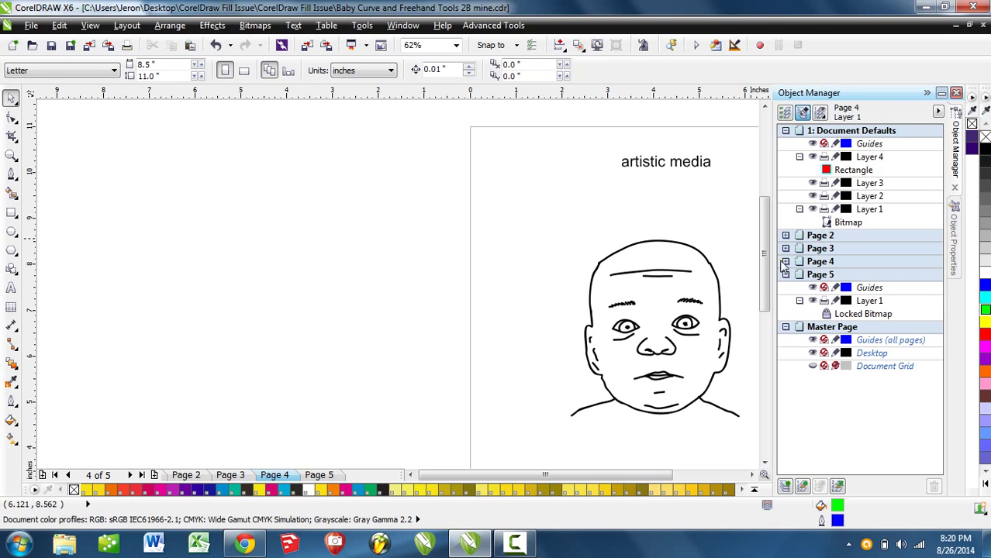
click(786, 131)
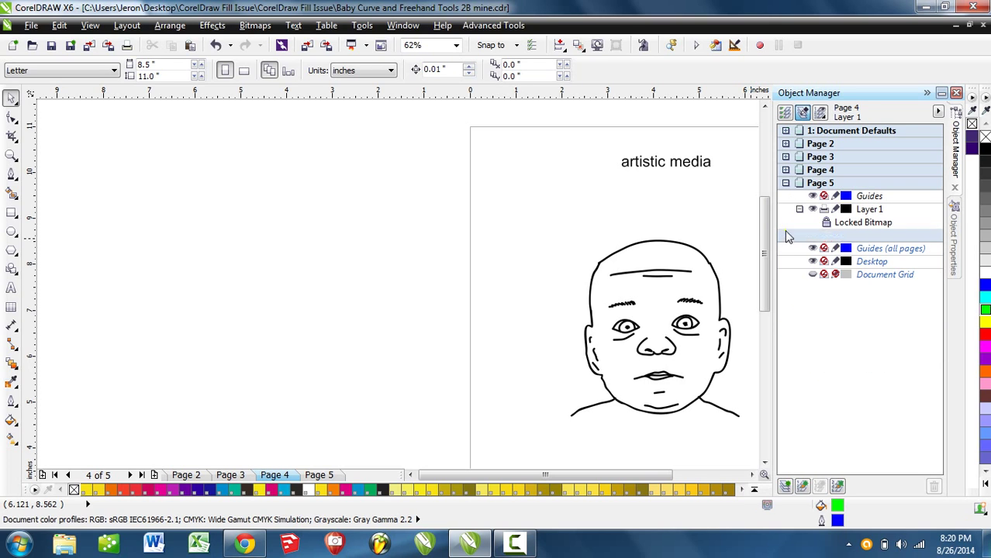
click(785, 183)
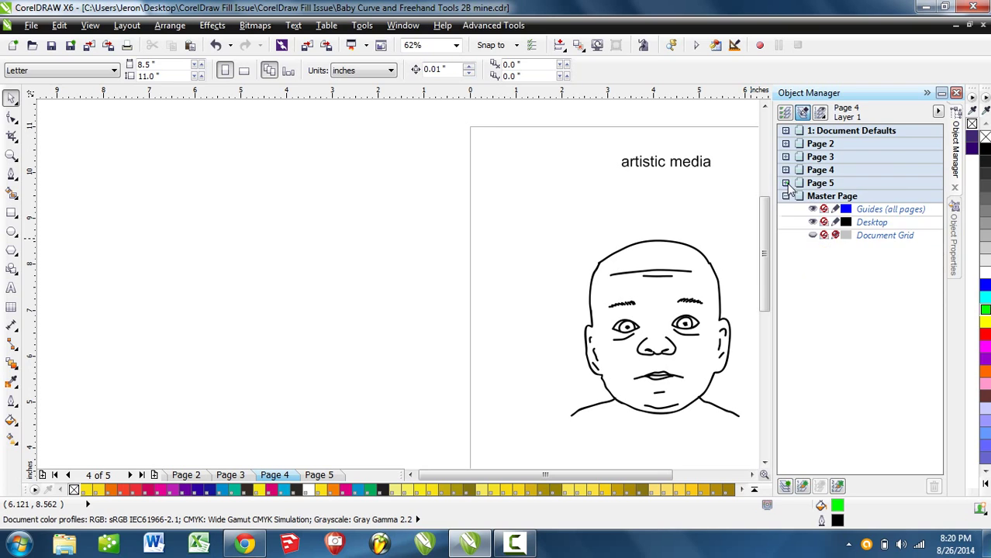
click(786, 197)
Expand Page 4's Layer 1 and Page 3 in the Object Manager to compare how their curves are listed
click(786, 169)
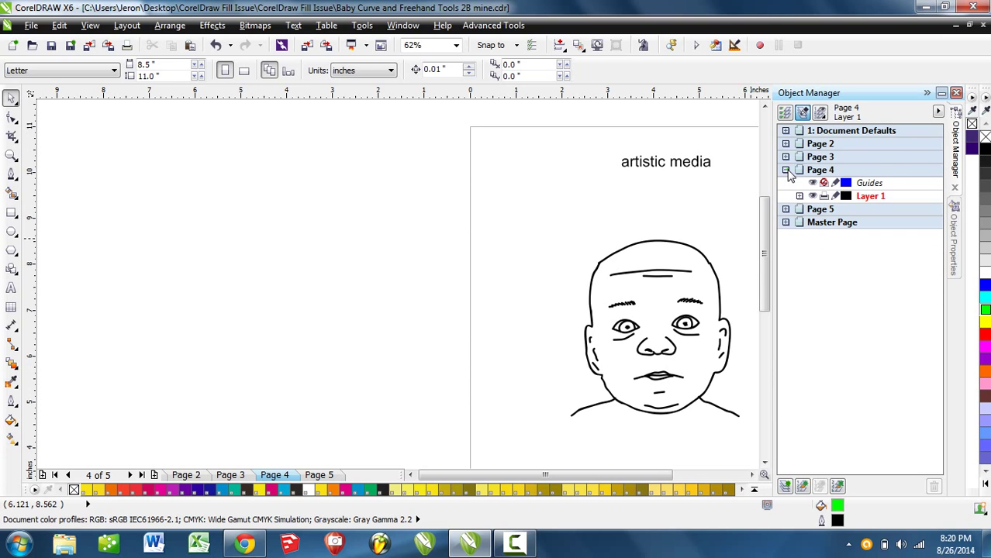
click(798, 197)
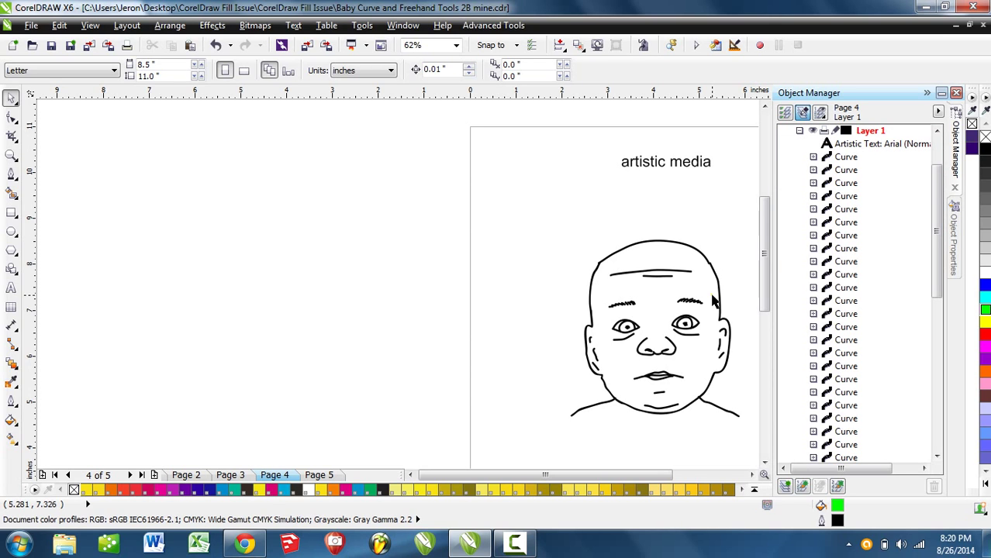
drag(693, 328, 597, 341)
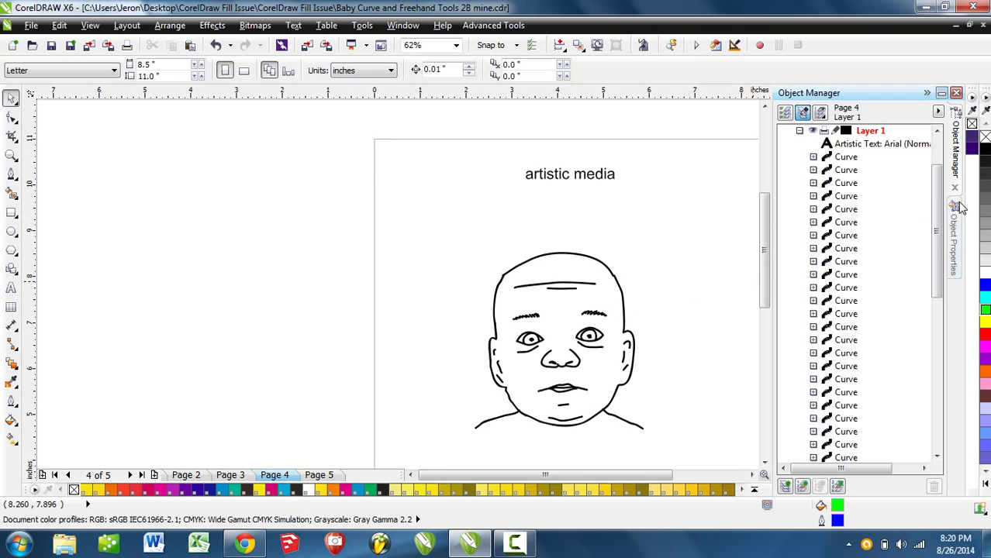
scroll(936, 256, up, 3)
click(784, 157)
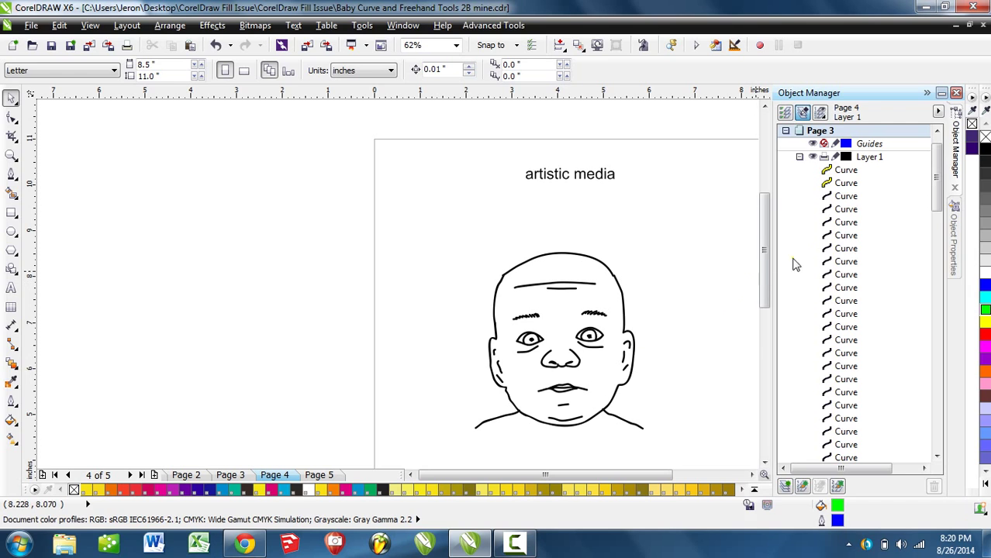
Select two eyebrow curves on Page 3 and a shoulder curve on Page 4 to compare their Object Manager entries
click(843, 249)
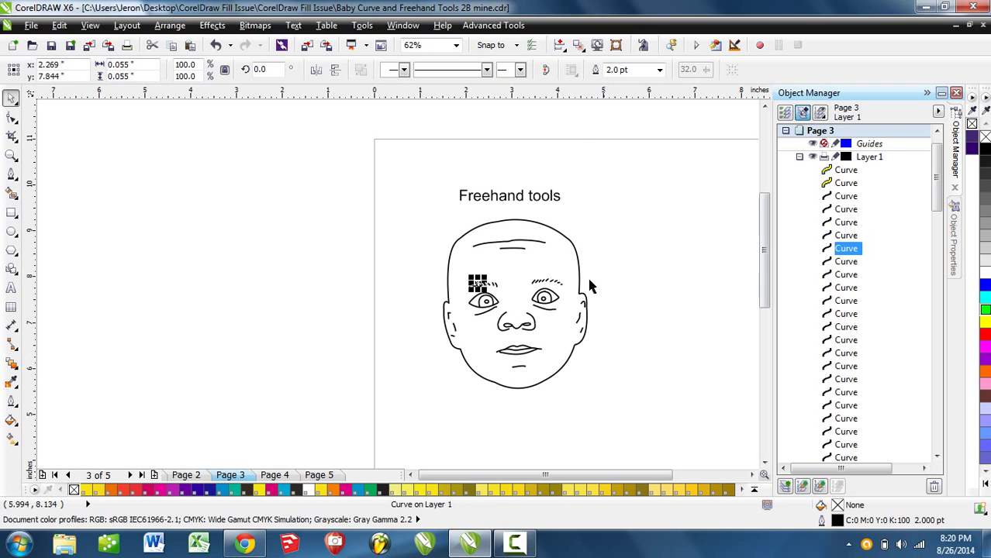
click(548, 285)
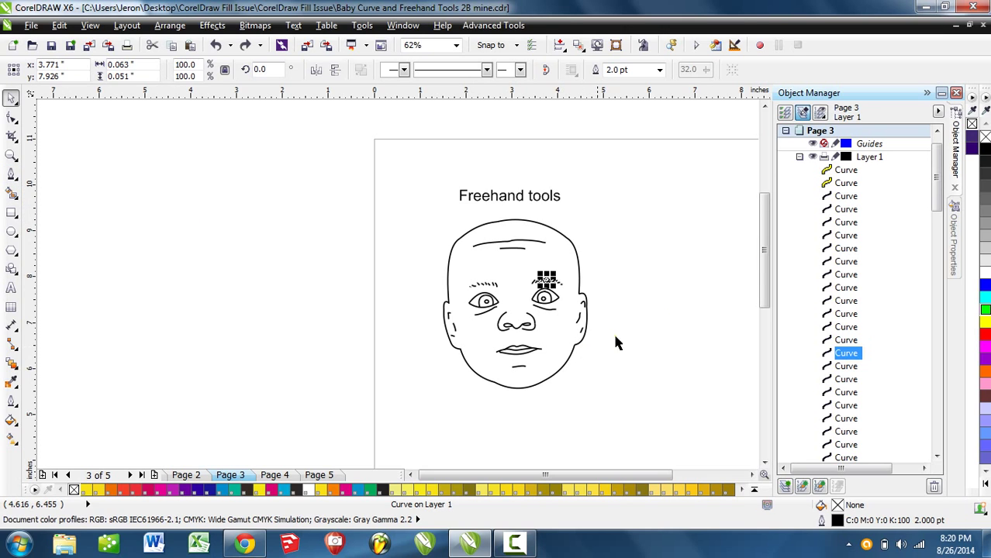
drag(937, 183, 940, 324)
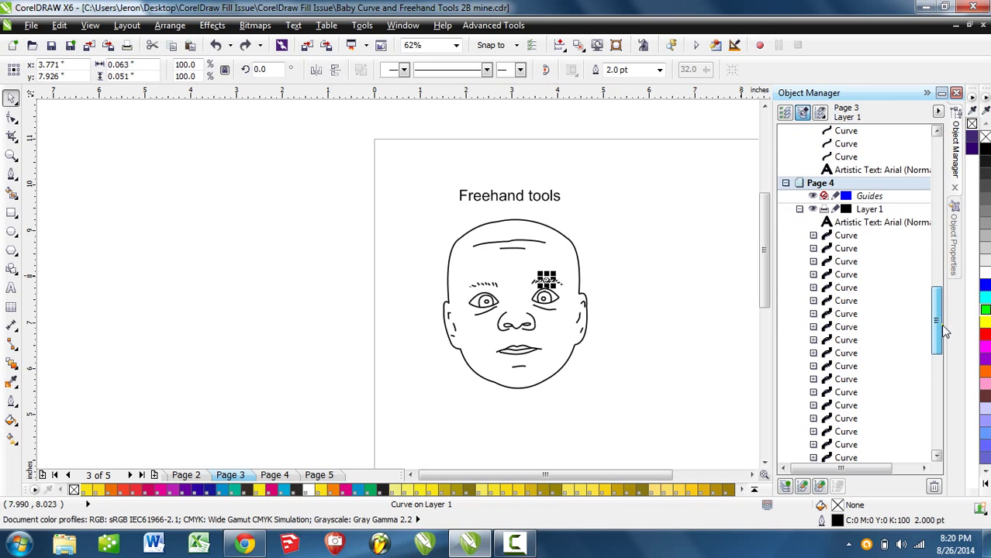
click(845, 248)
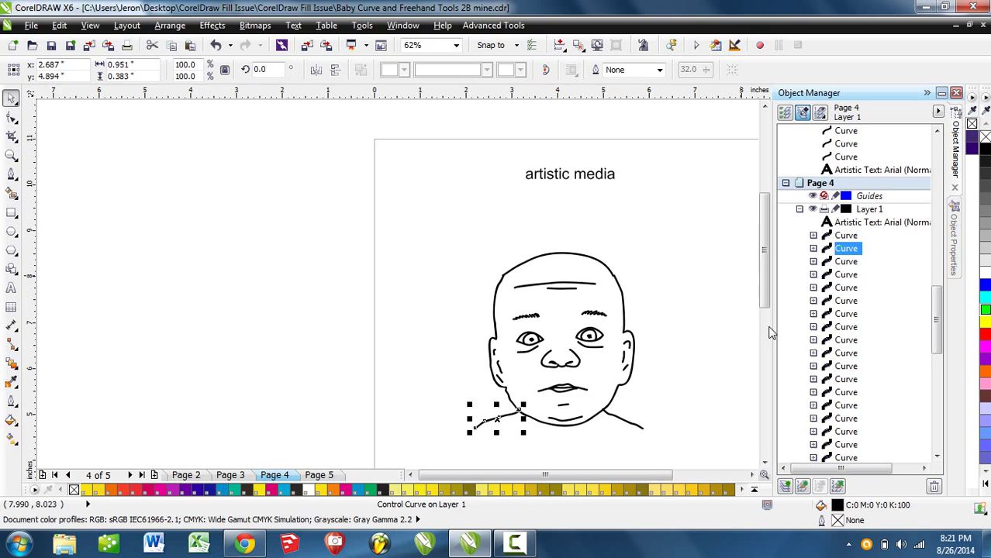
click(421, 324)
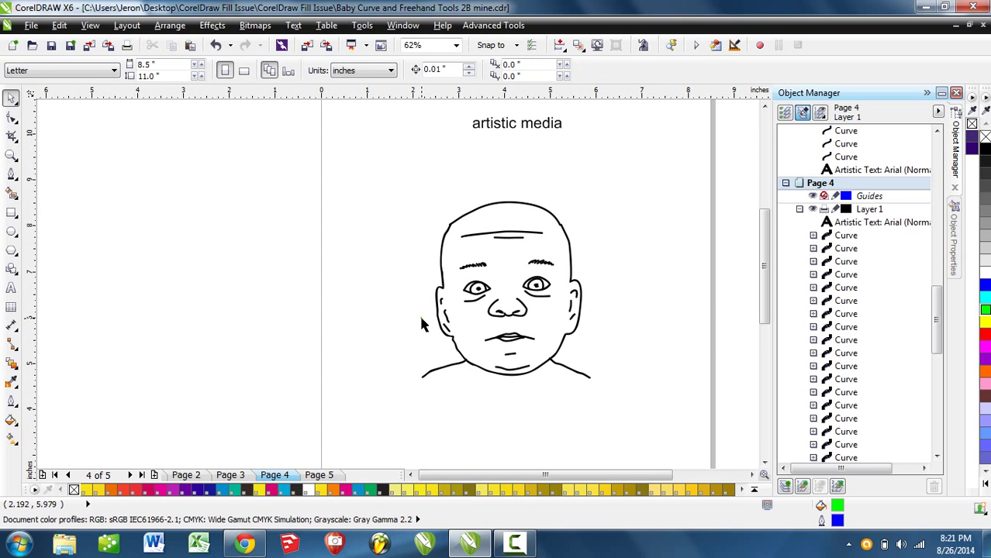
Expand two curve entries in Page 4's Layer 1 to examine the Artistic Media Groups beneath them
click(813, 248)
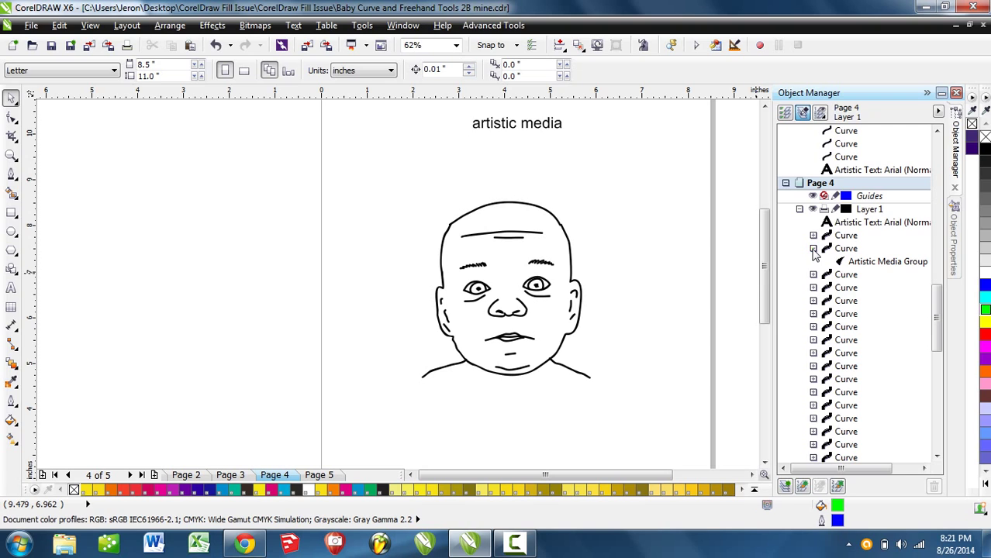
click(813, 275)
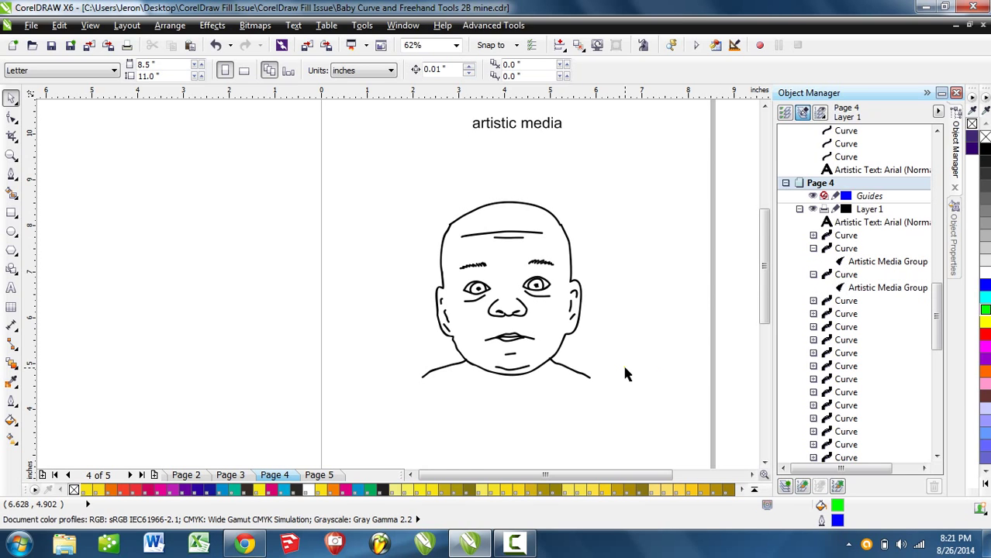
drag(622, 369, 581, 365)
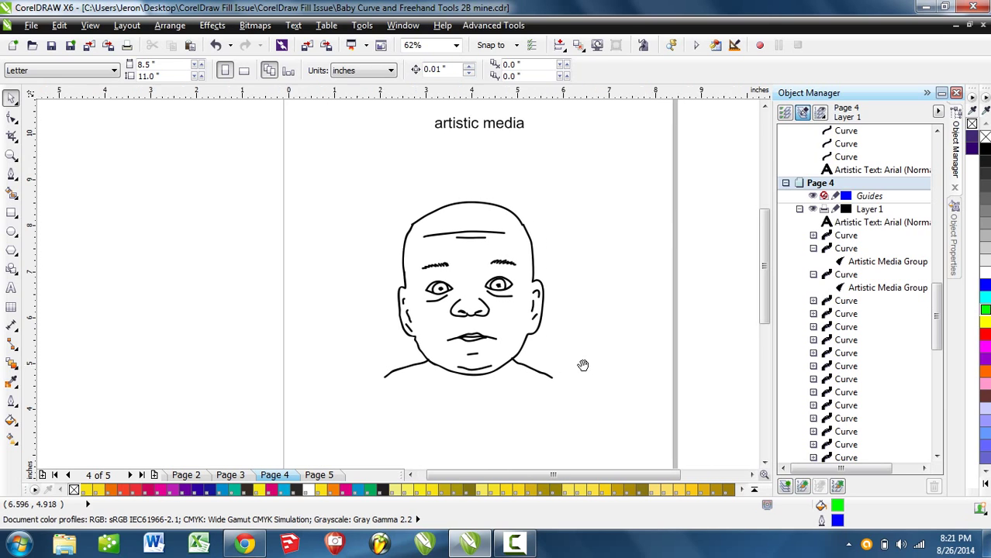
Activate the Artistic Media tool with the Custom brush category and look through the available brush folders
click(11, 176)
click(54, 223)
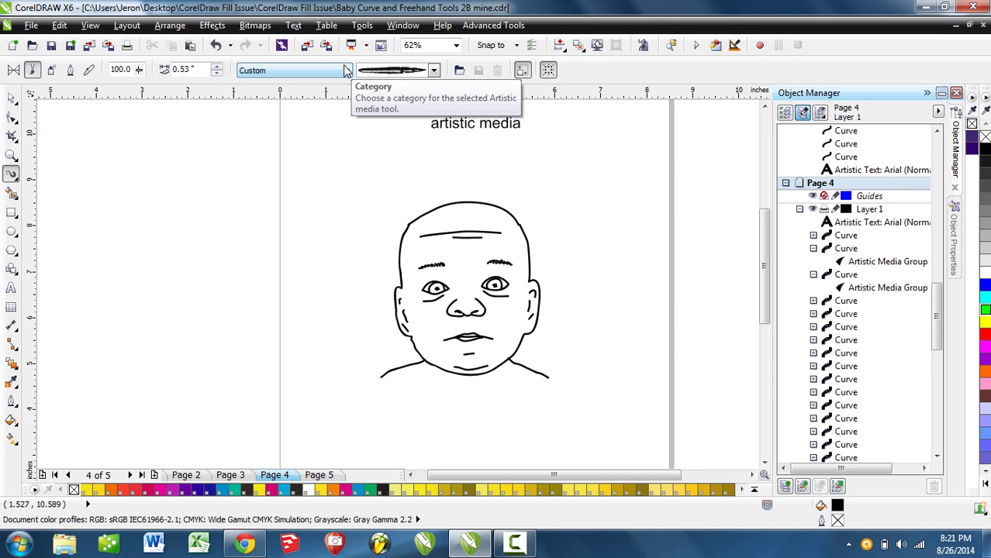
click(459, 70)
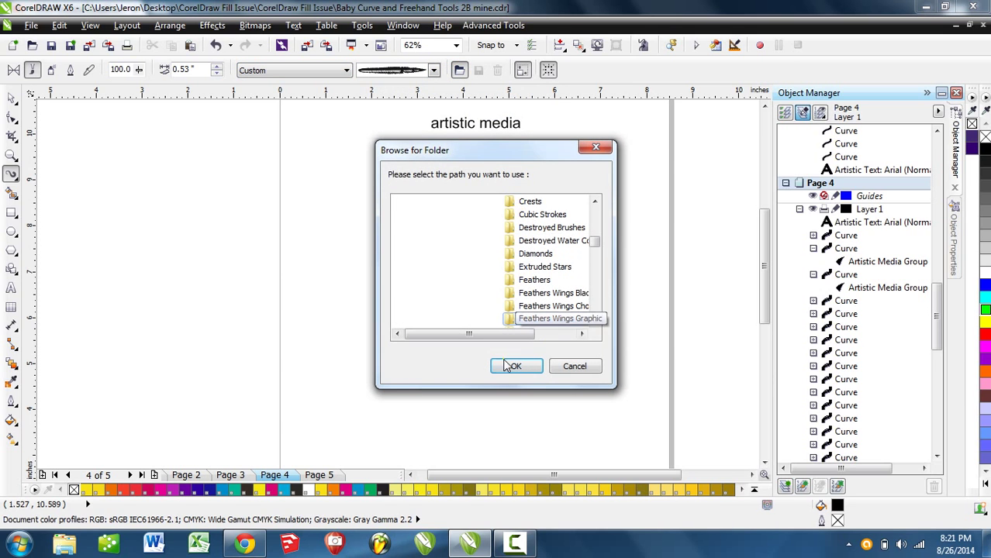
drag(506, 335, 531, 338)
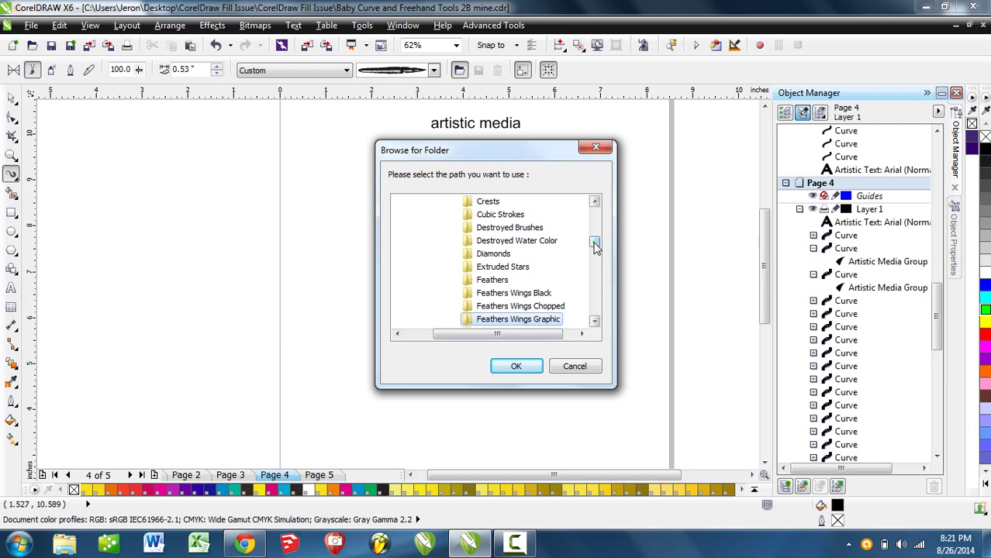
mouse_move(593, 248)
mouse_down()
mouse_move(594, 273)
mouse_move(595, 238)
mouse_up()
click(572, 368)
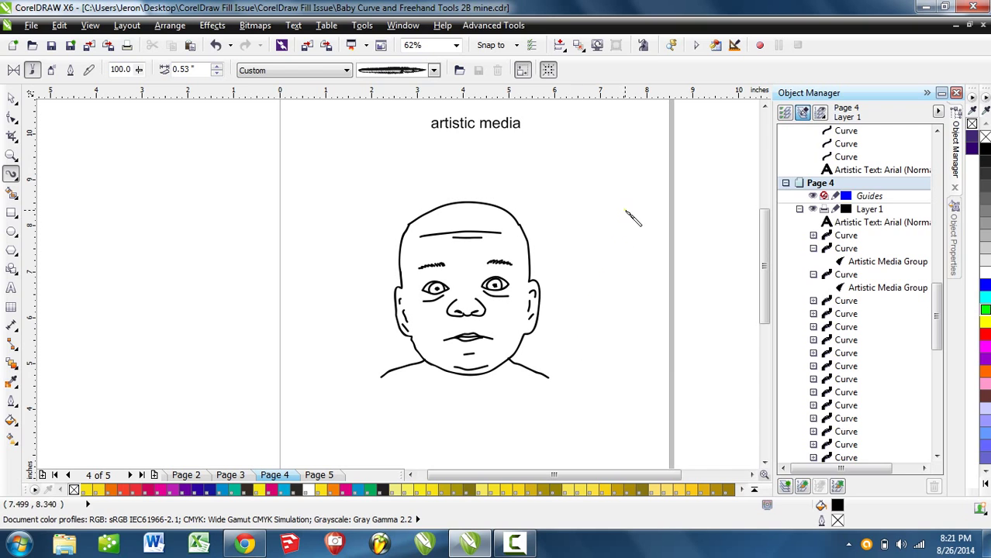
mouse_move(643, 180)
mouse_down()
mouse_move(602, 295)
mouse_move(601, 374)
mouse_up()
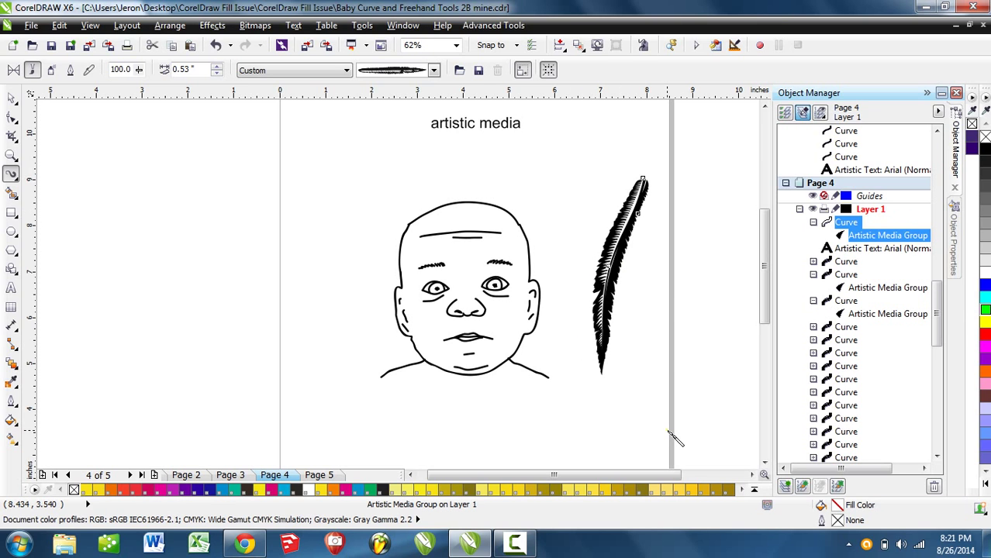
click(872, 241)
key(Delete)
Draw a curved vertical feather stroke about 4.8 inches tall beside the face with the Custom artistic media brush
mouse_move(653, 180)
mouse_down()
mouse_move(632, 226)
mouse_move(609, 384)
mouse_move(624, 401)
mouse_up()
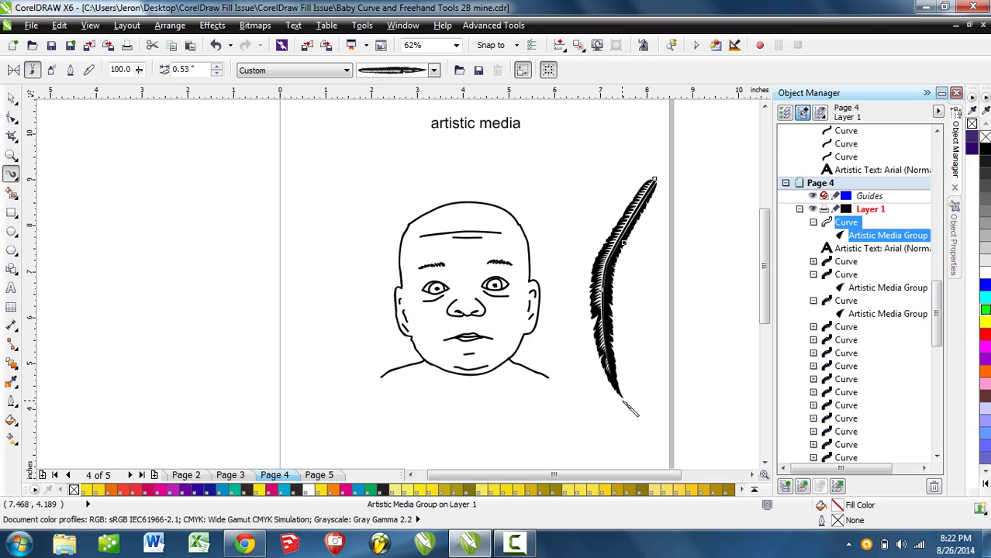
click(11, 98)
click(368, 298)
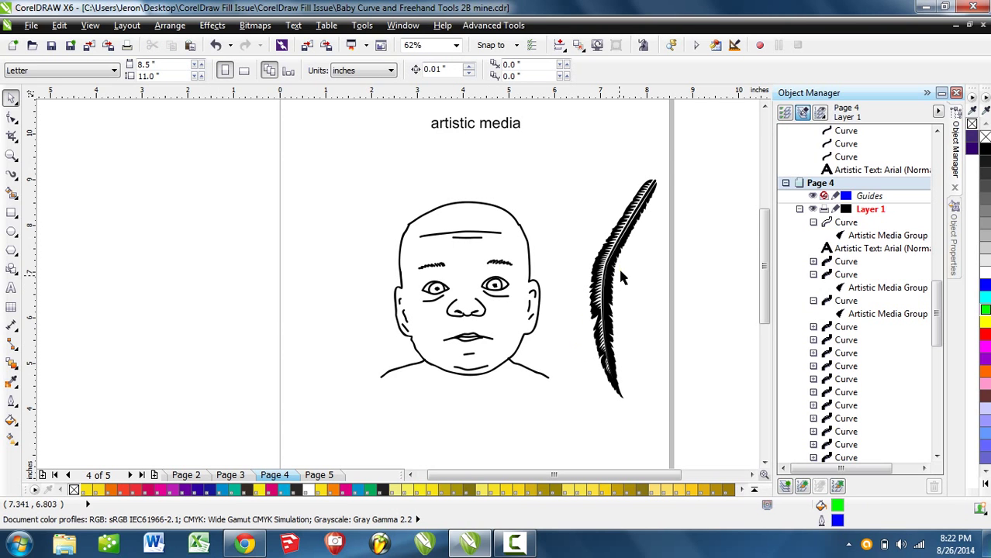
Fill the artistic media stroke at the top of the head and the feather stroke with green
scroll(618, 256, up, 2)
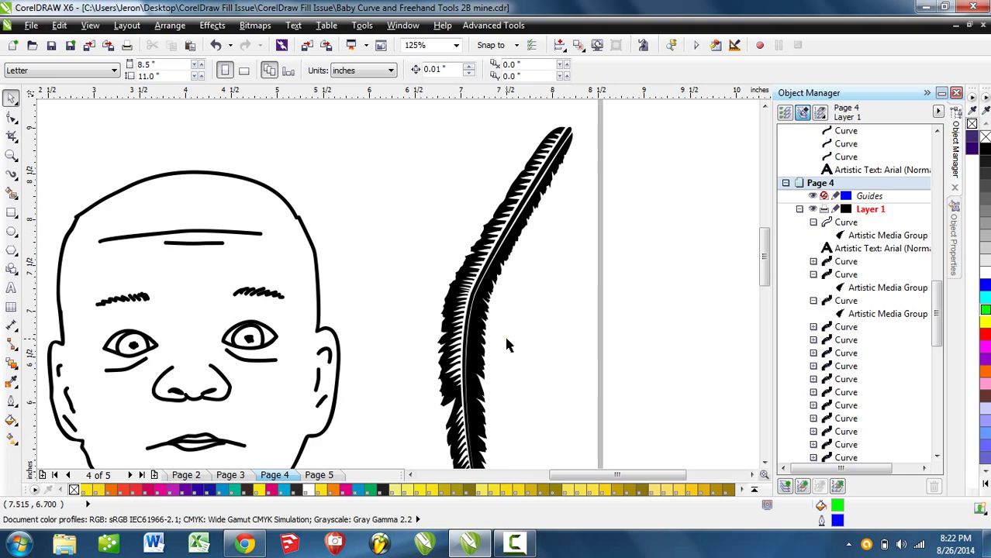
click(289, 208)
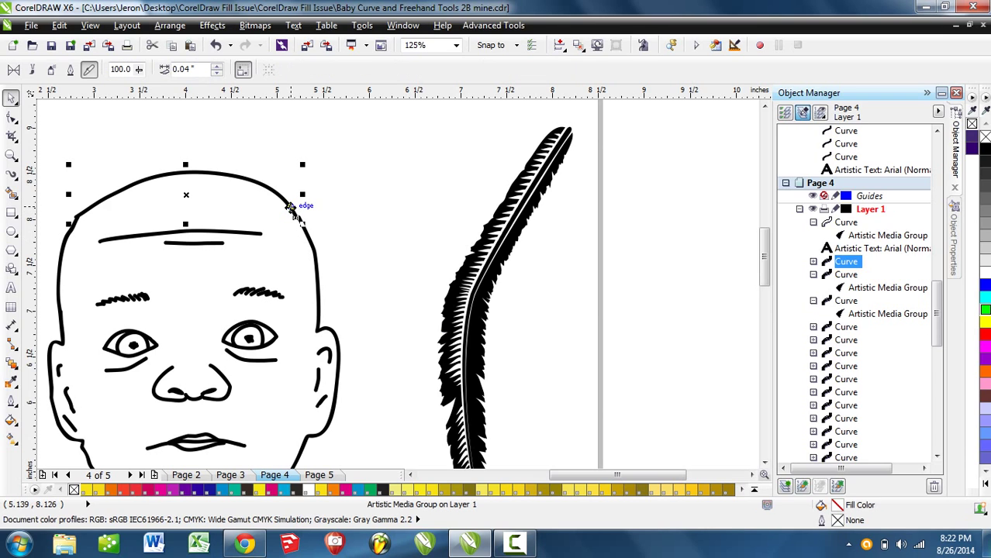
right_click(984, 310)
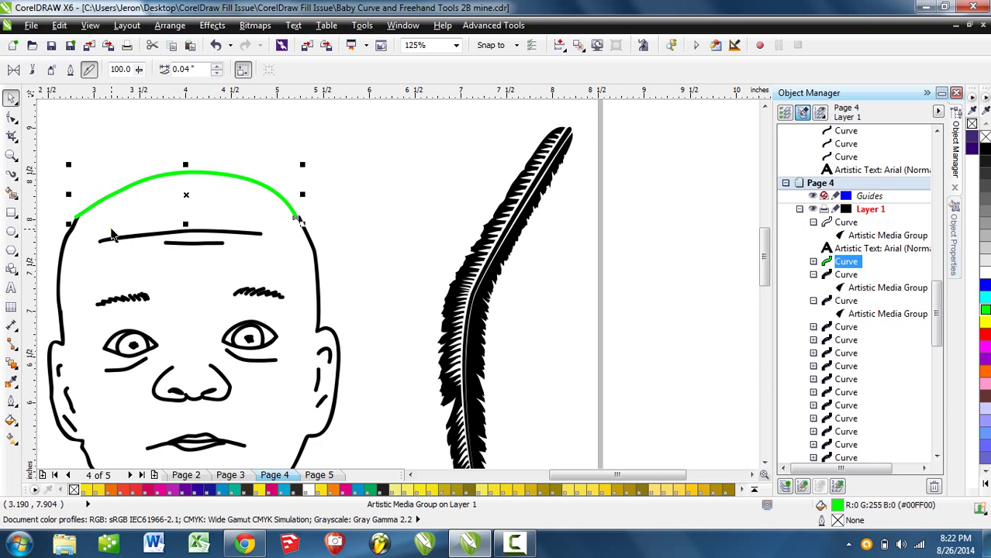
click(507, 247)
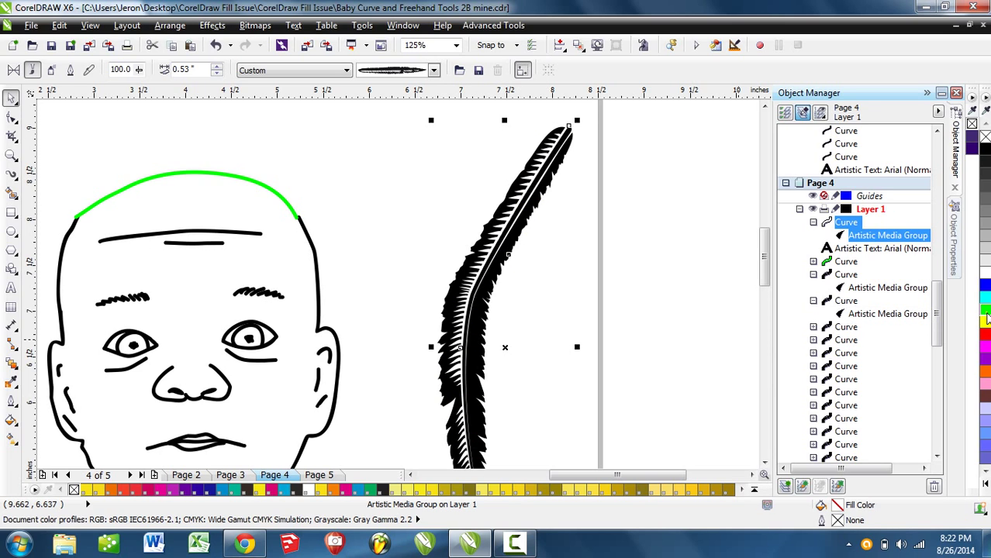
click(984, 311)
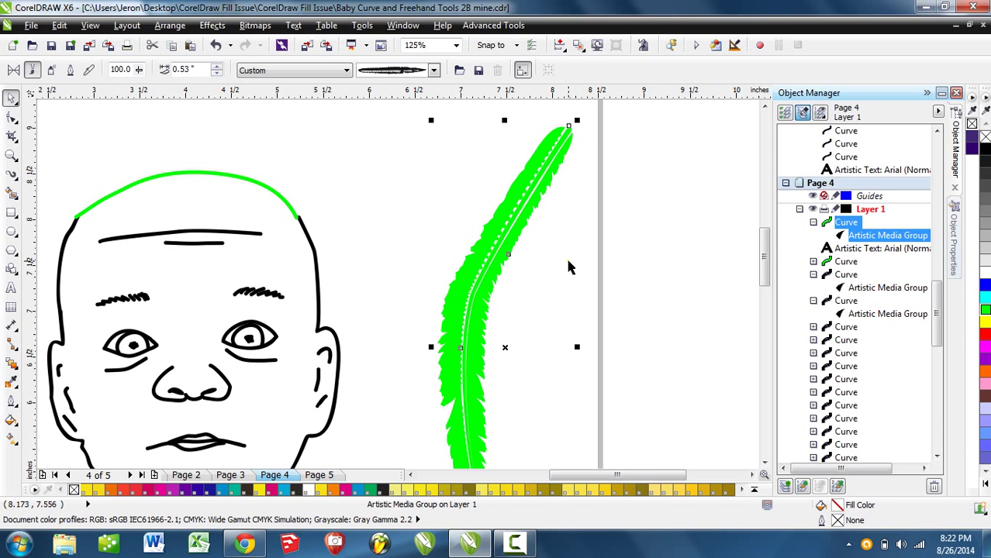
Undo the green fills on the feather and the top-of-head stroke and clear the selection
key(ctrl+z)
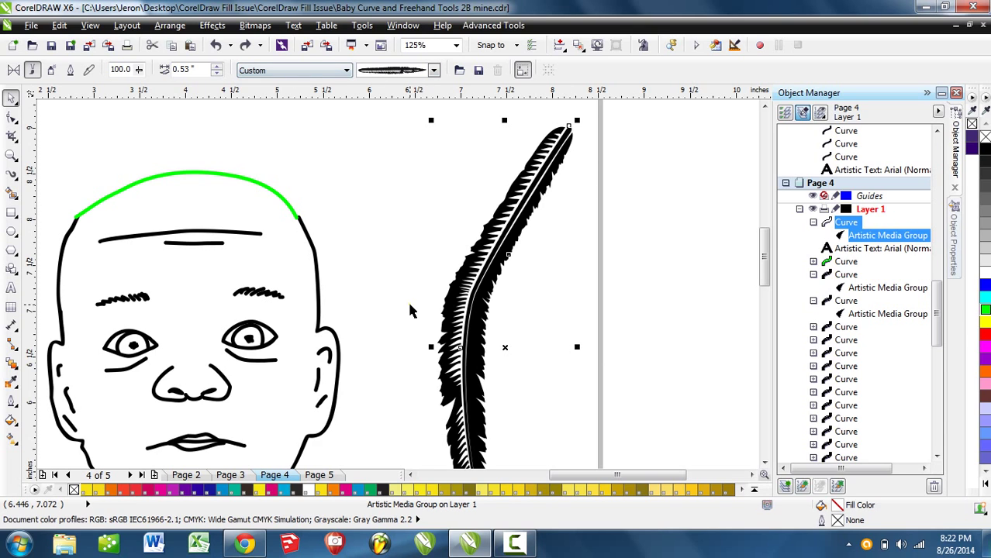
key(Tab)
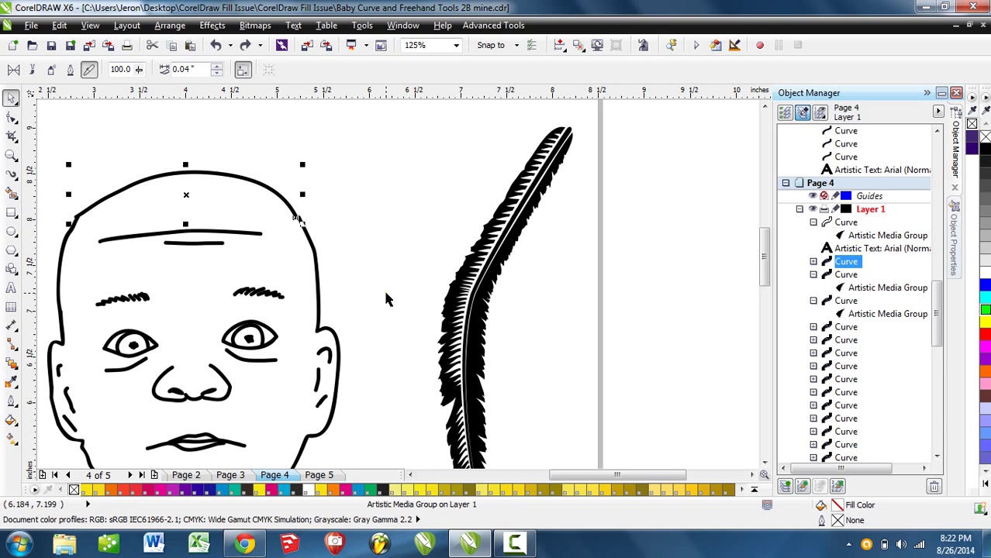
click(576, 326)
scroll(576, 326, down, 2)
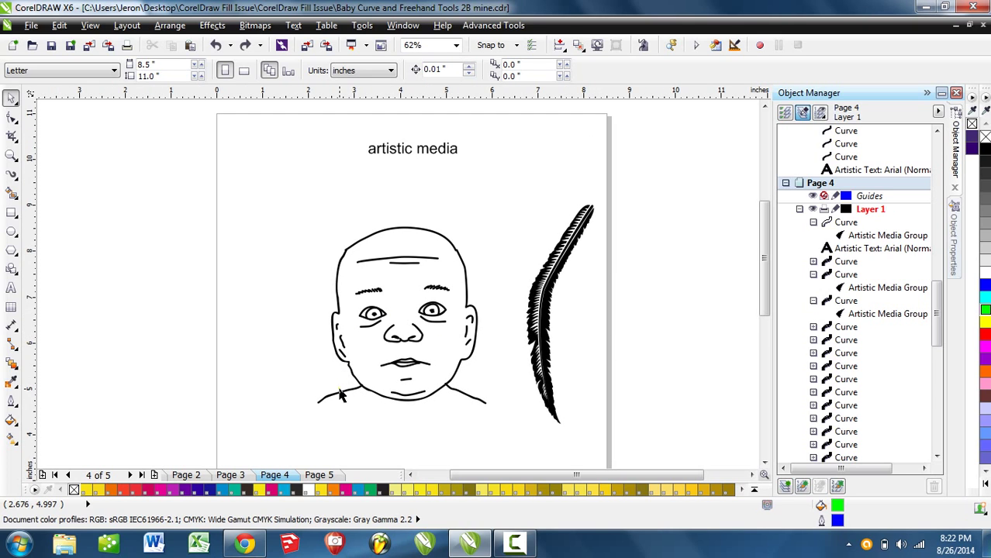
Select the feather's control curve and move it across the page edge and back close to the face
scroll(561, 309, up, 2)
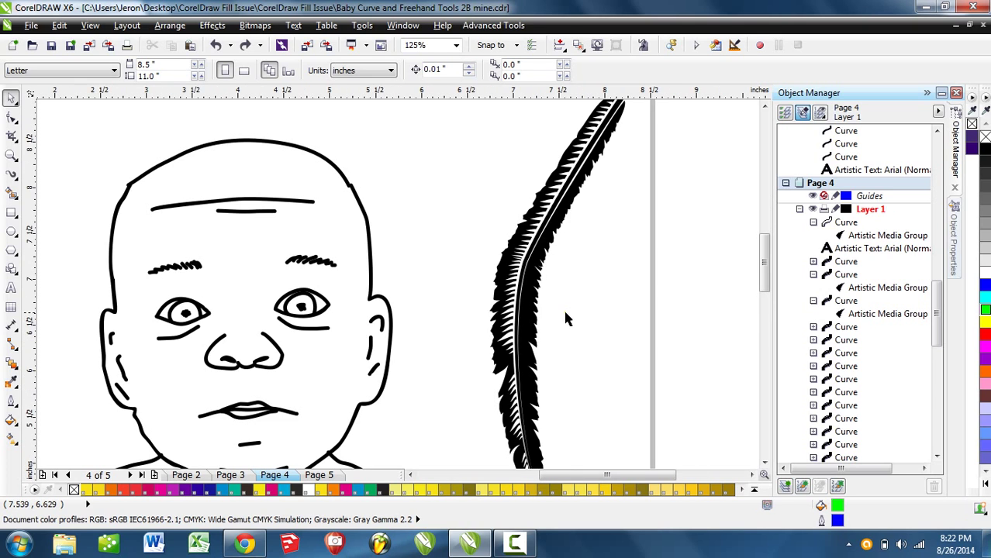
drag(563, 307, 463, 328)
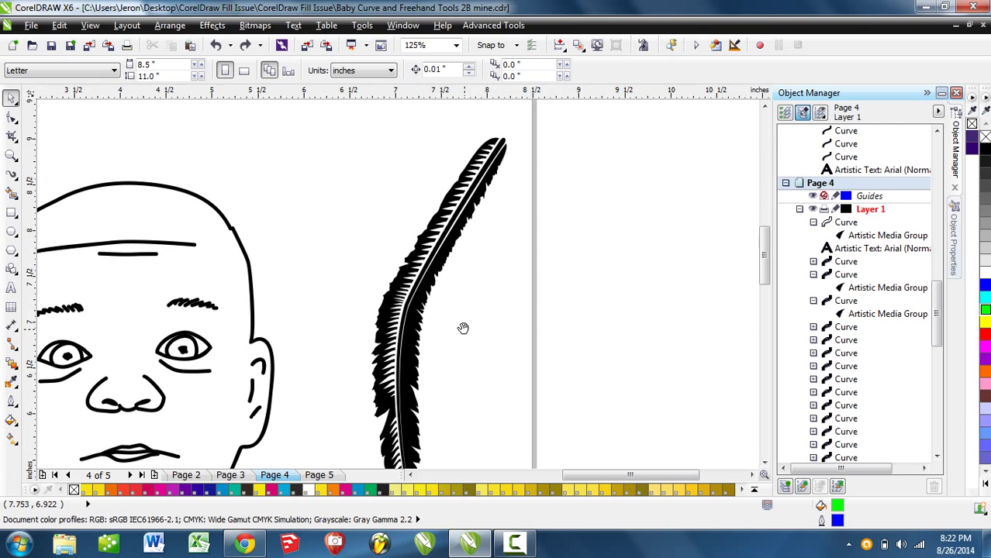
click(437, 264)
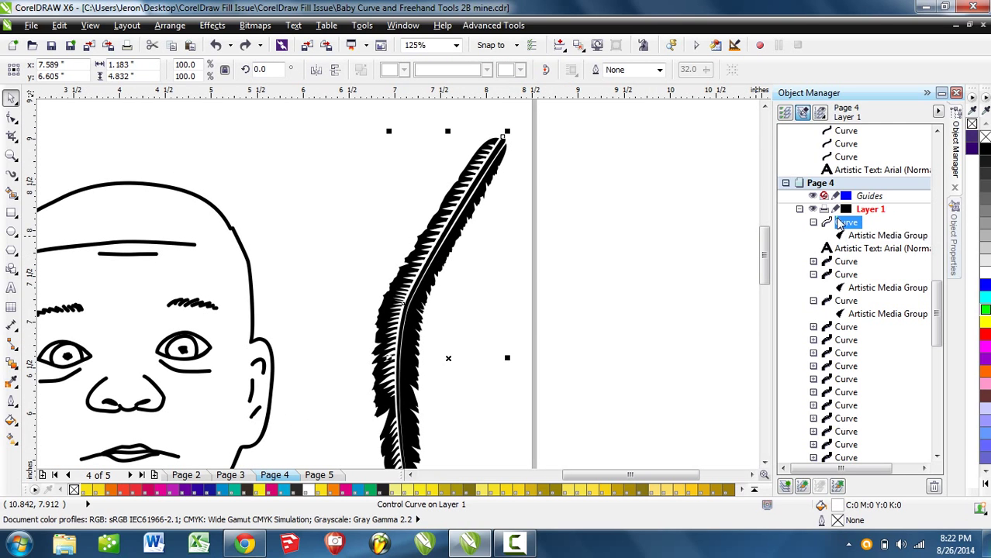
drag(403, 304, 513, 275)
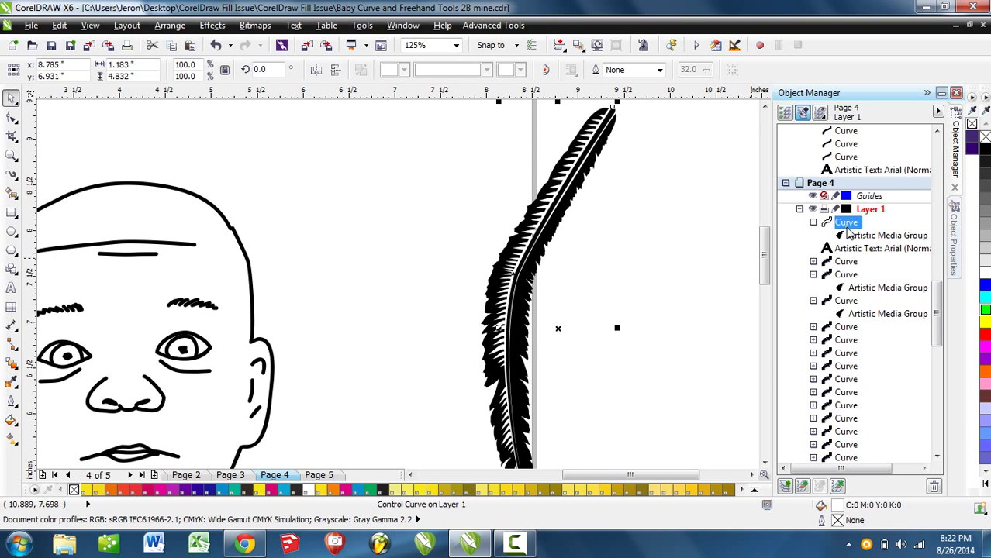
drag(535, 252, 347, 294)
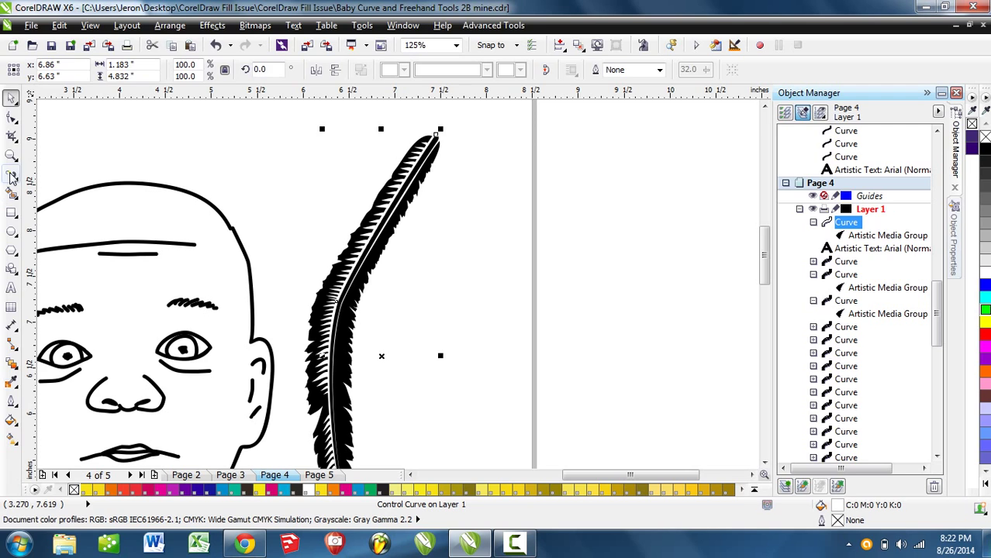
Draw a second, S-shaped feather stroke across the page edge with the Artistic Media tool and remove it
click(11, 174)
mouse_move(632, 147)
mouse_down()
mouse_move(571, 167)
mouse_move(546, 244)
mouse_move(549, 386)
mouse_move(502, 426)
mouse_move(464, 434)
mouse_move(432, 426)
mouse_move(406, 403)
mouse_up()
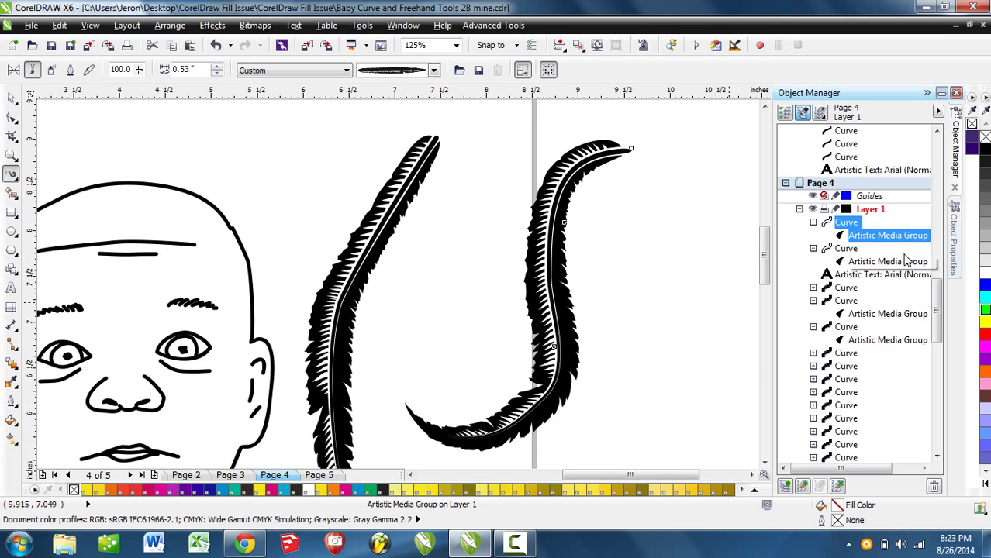
click(12, 98)
key(Delete)
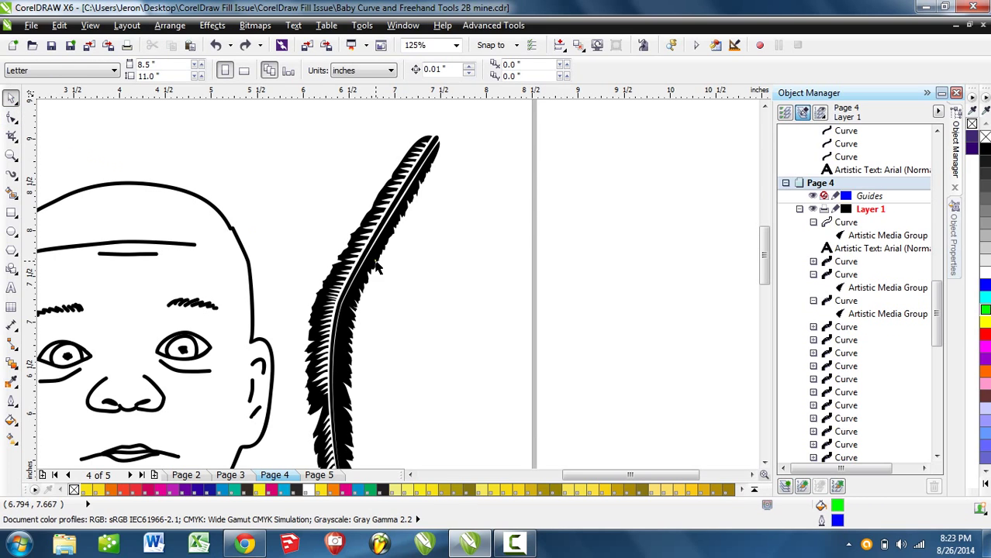
Move the feather stroke away from the face to the page edge and view the commands available for its Artistic Media Group
drag(372, 258, 505, 256)
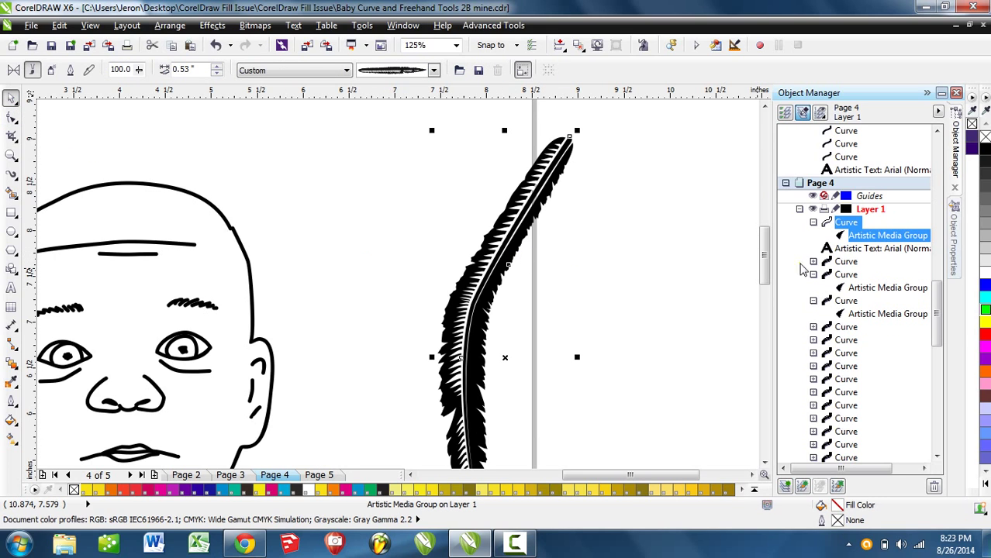
right_click(878, 236)
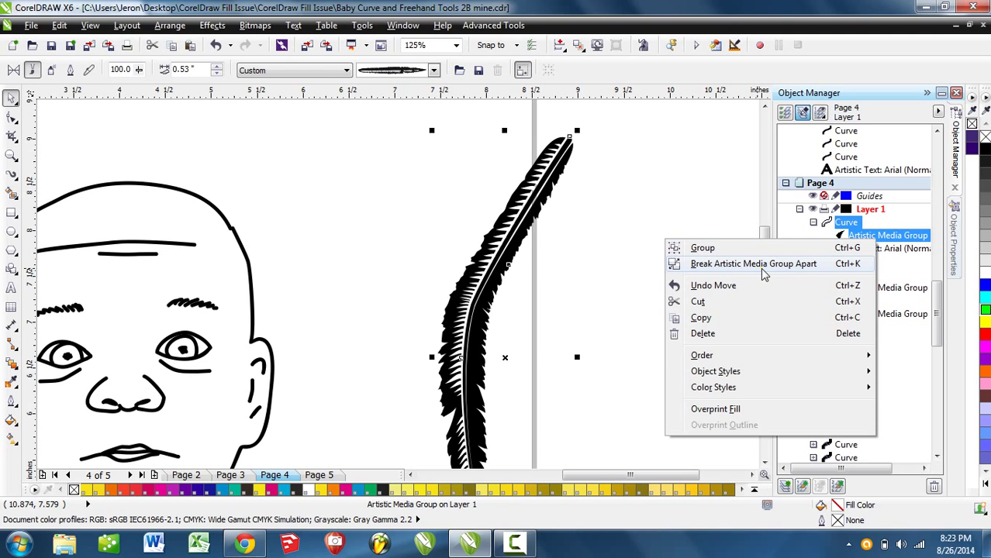
click(711, 179)
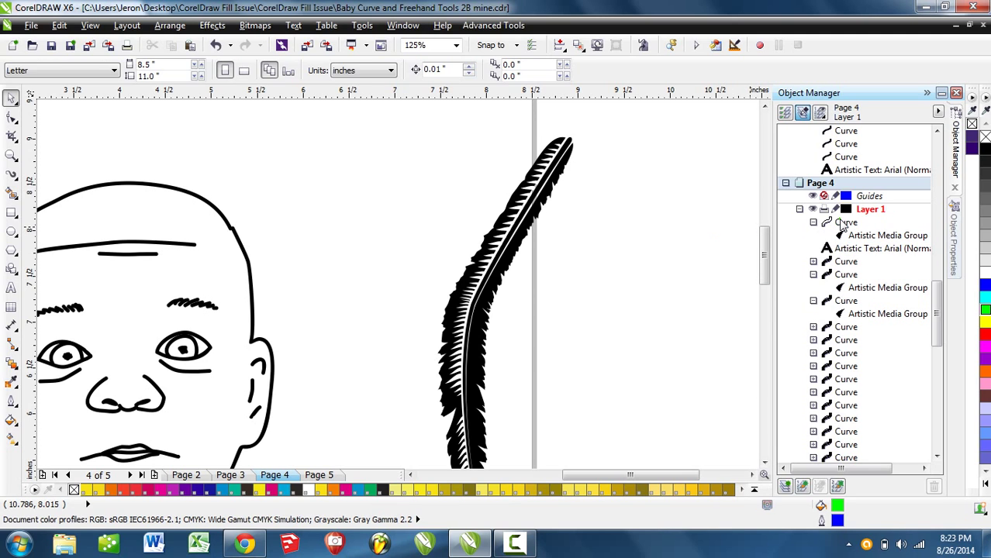
Try filling the feather's control curve with red, undo the fill and clear the selection
click(845, 223)
click(985, 334)
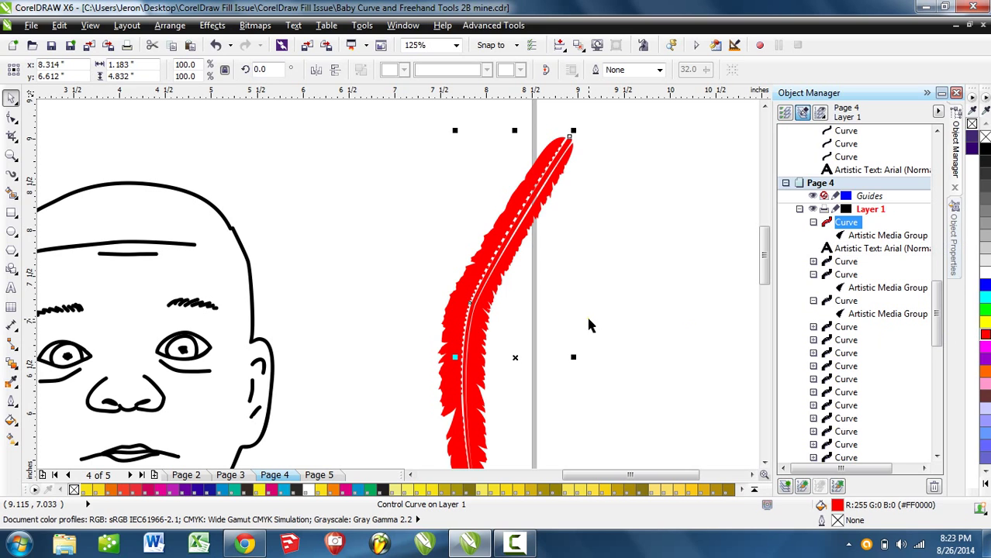
key(ctrl+z)
click(618, 304)
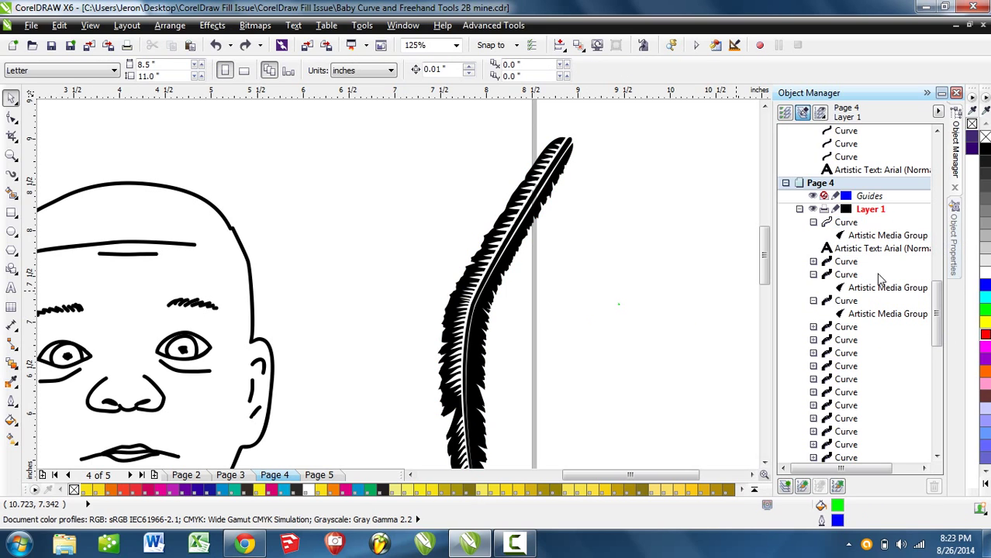
View the commands for the feather's Artistic Media Group, then collapse and re-expand its parent curve in the object list
click(885, 236)
right_click(883, 237)
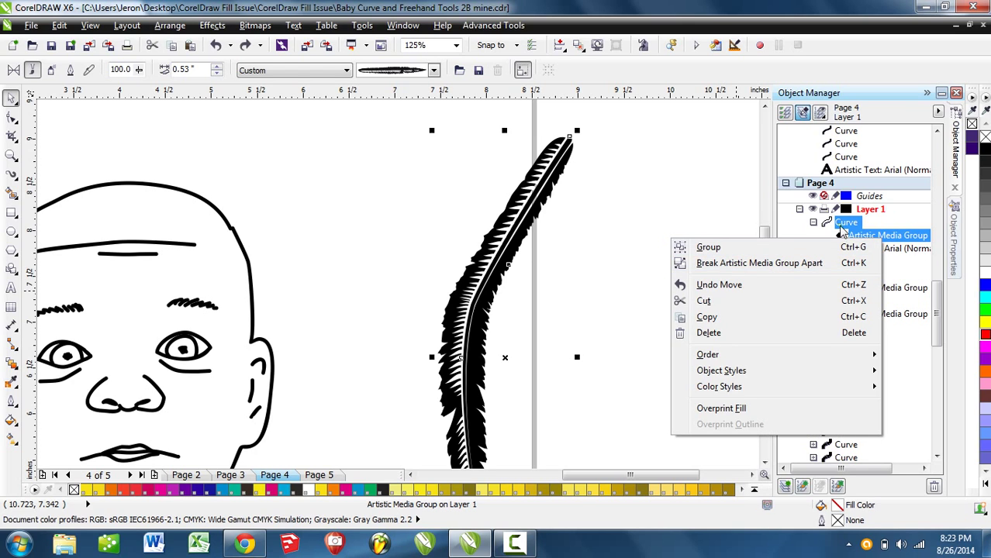
click(858, 226)
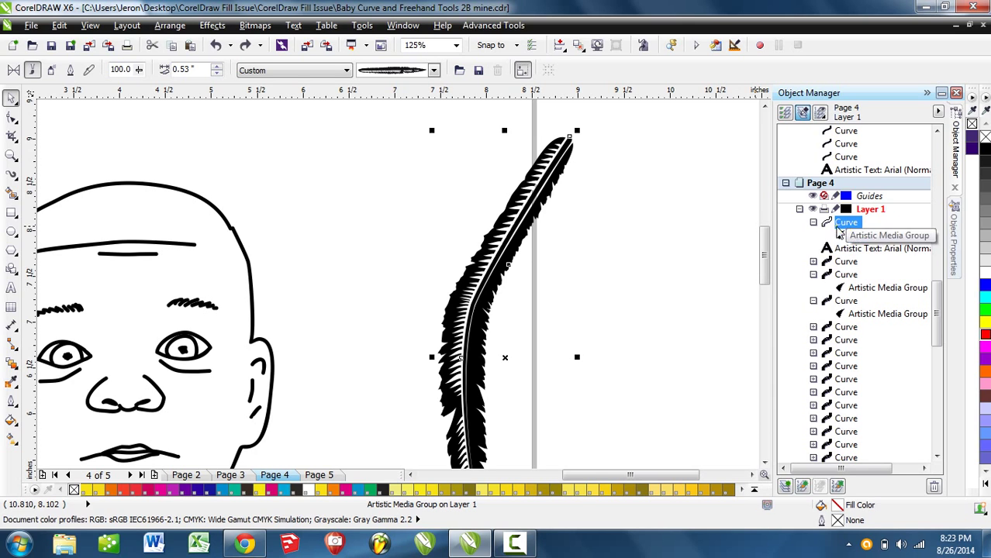
click(813, 222)
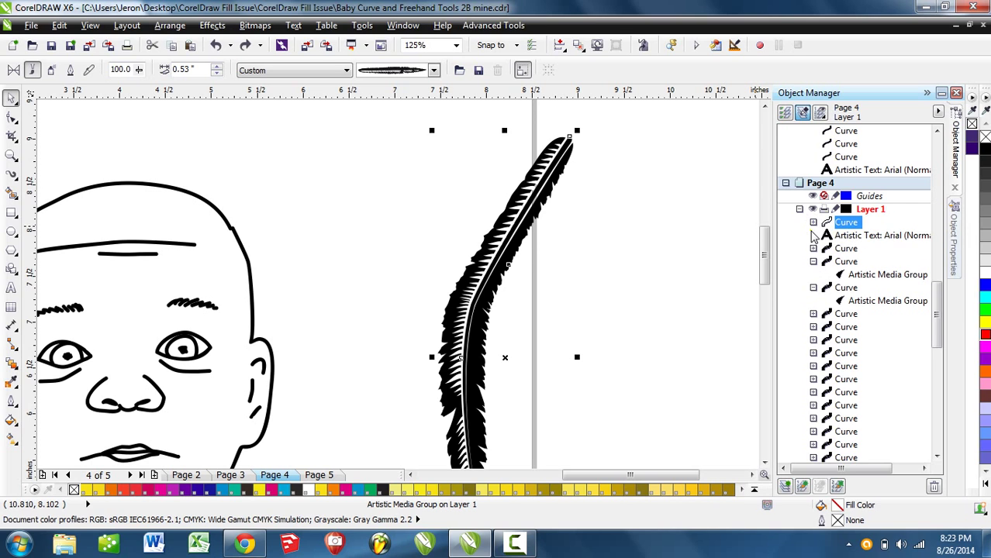
click(813, 223)
click(866, 236)
key(space)
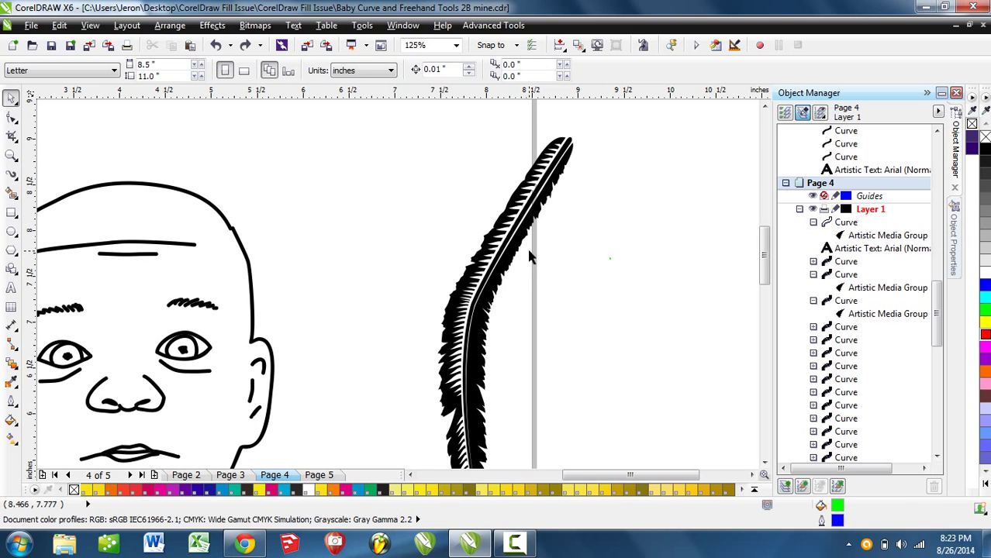
Move the feather slightly farther from the face and break its Artistic Media Group apart
drag(526, 247, 468, 249)
key(ctrl+z)
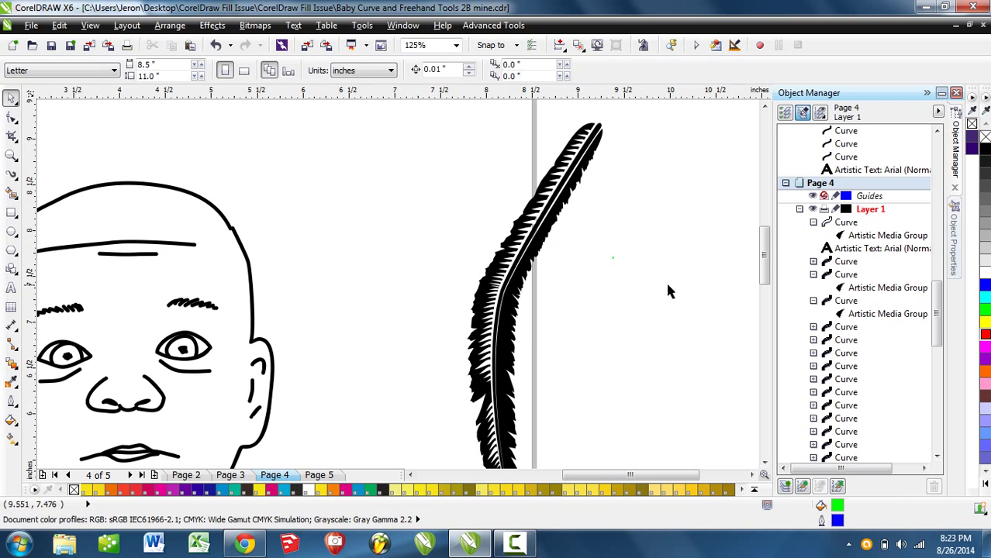
click(890, 236)
right_click(891, 235)
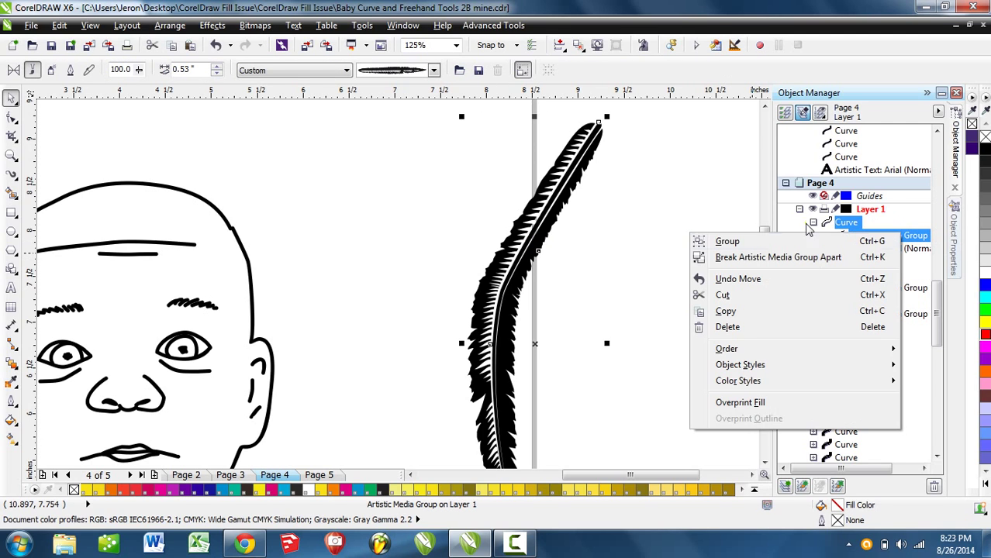
click(768, 257)
click(623, 259)
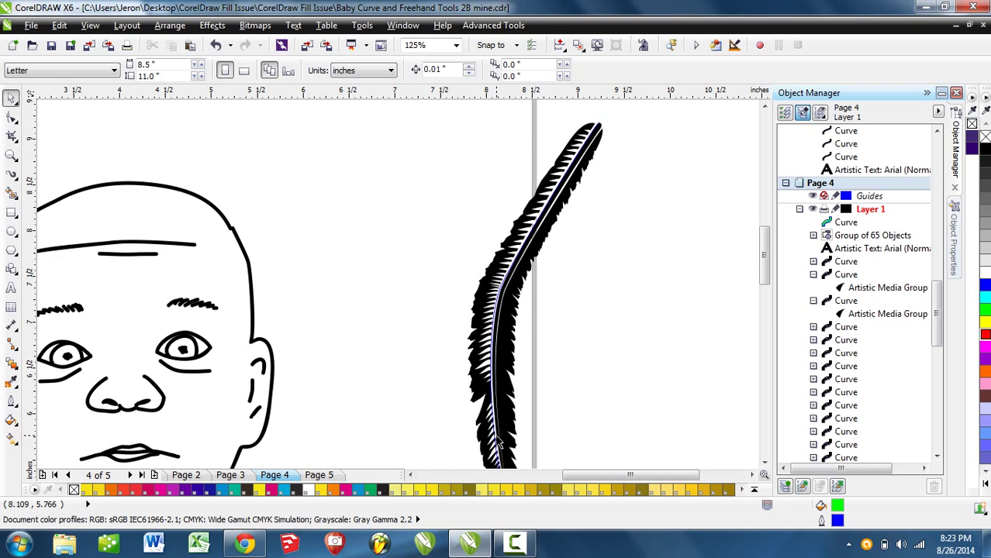
Move the separated control curve about 1 inch away from the feather, off the page, and delete it
click(845, 222)
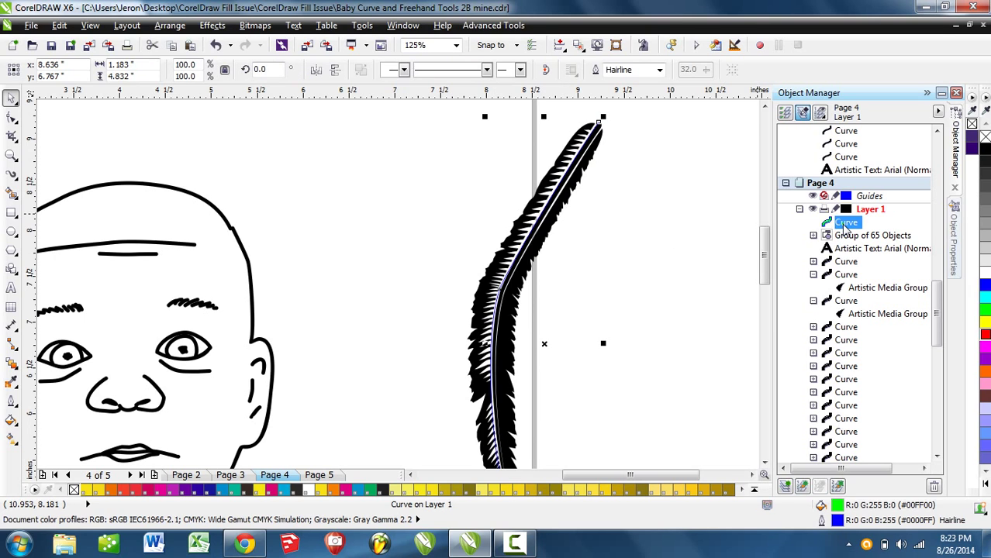
drag(520, 299, 616, 299)
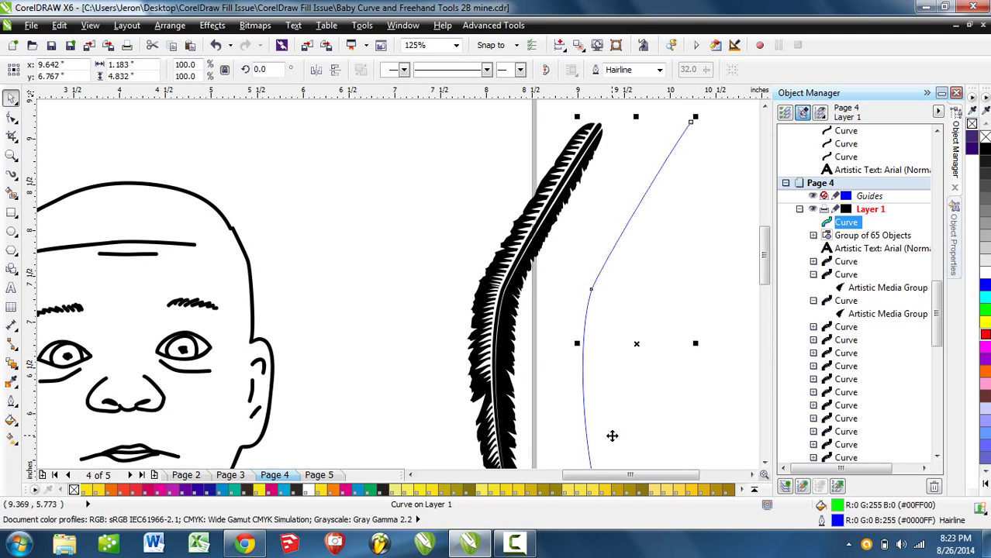
scroll(635, 389, down, 2)
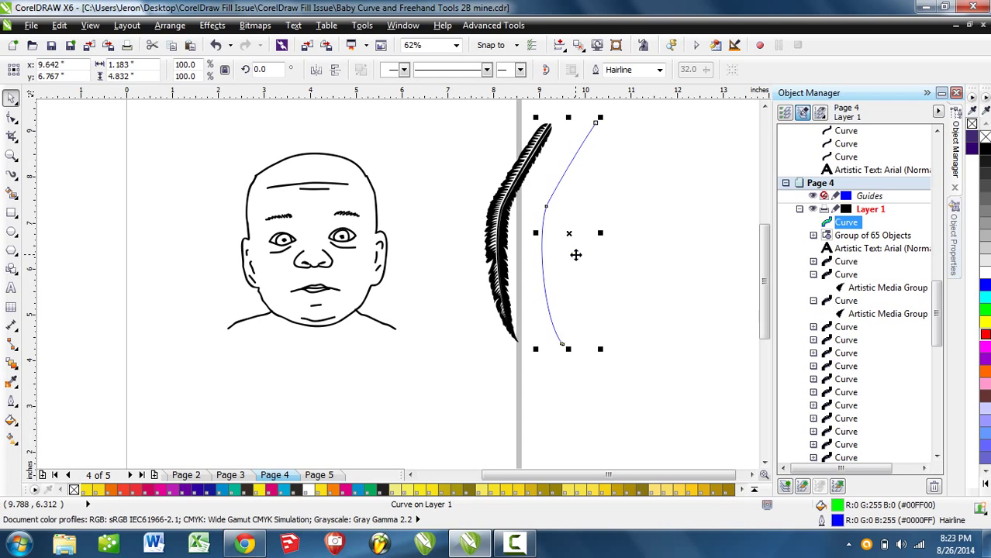
drag(575, 254, 517, 305)
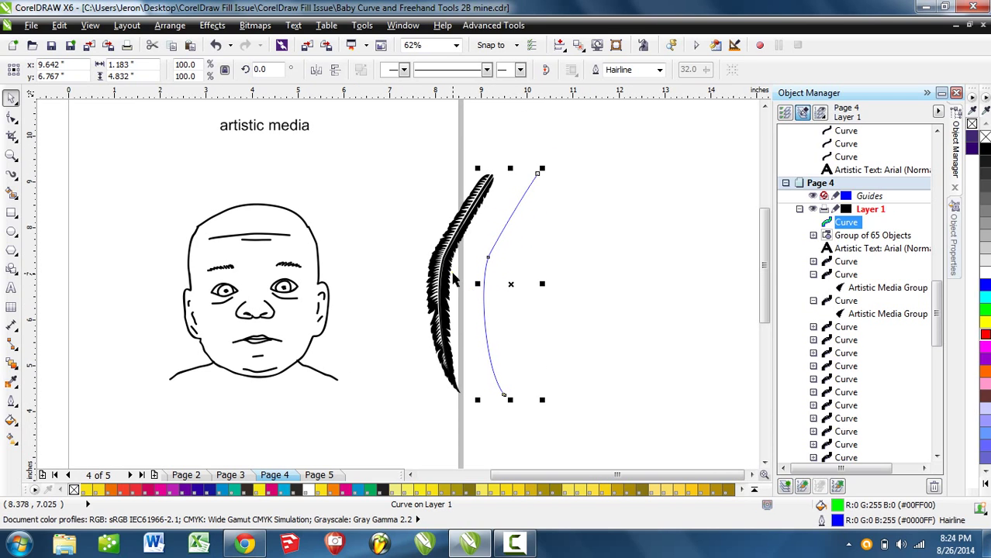
key(Delete)
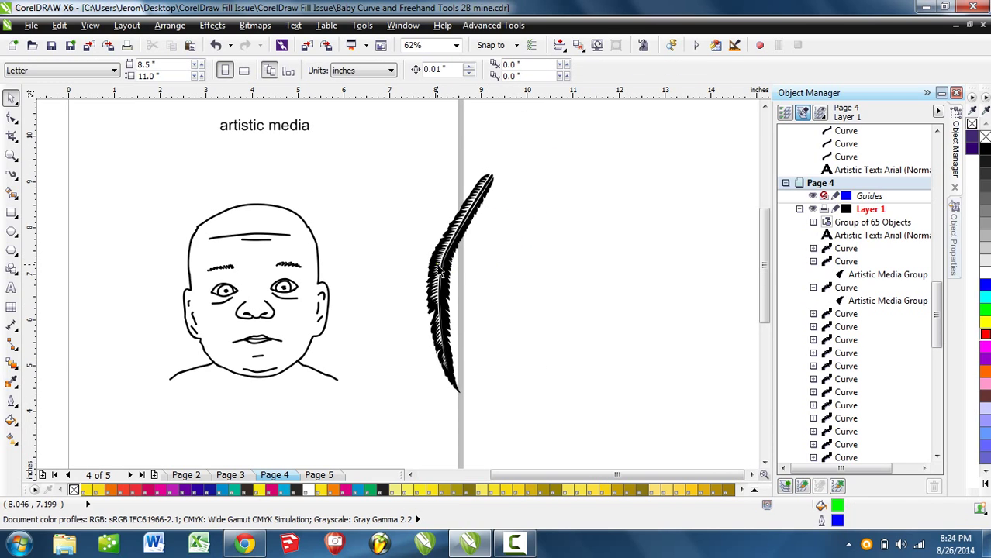
Select the remaining feather group and move it slightly up and toward the face
scroll(440, 269, up, 6)
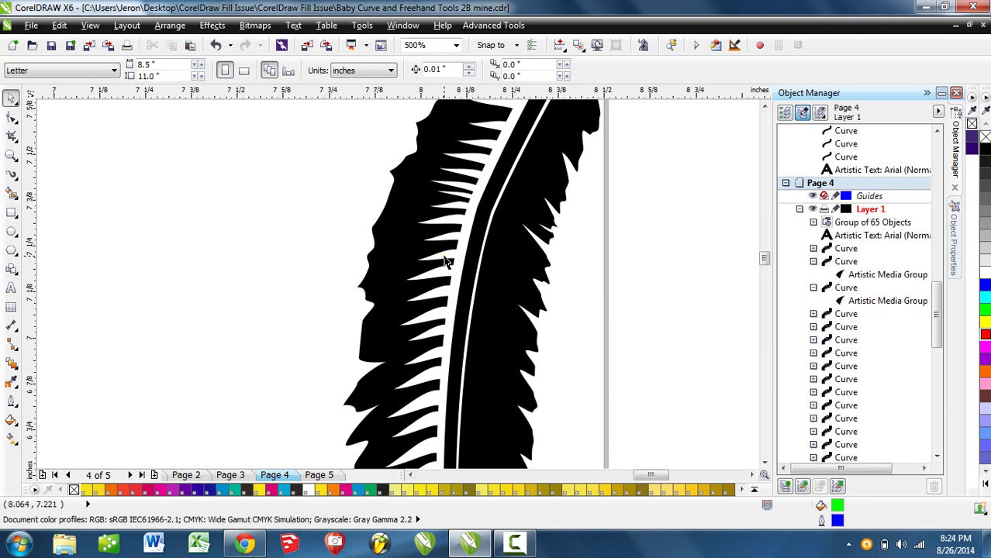
click(446, 262)
scroll(454, 260, down, 4)
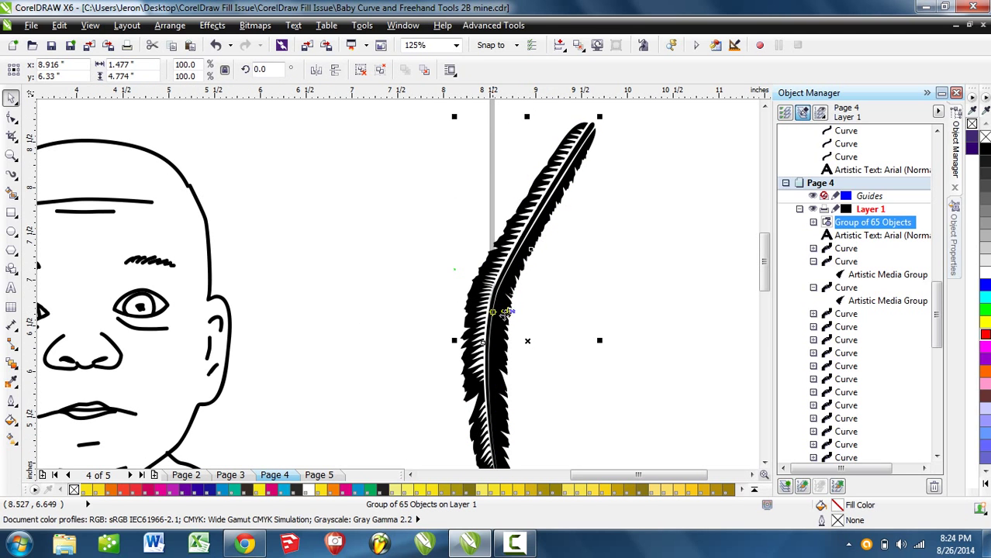
drag(493, 312, 470, 300)
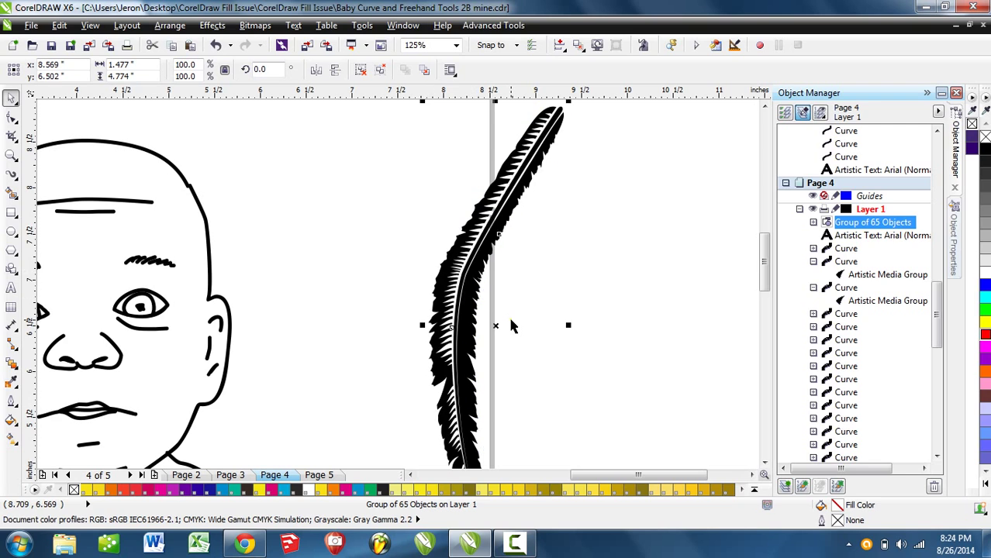
Expand the feather group in the object list and fill its last listed curve, the feather body, with red
click(813, 223)
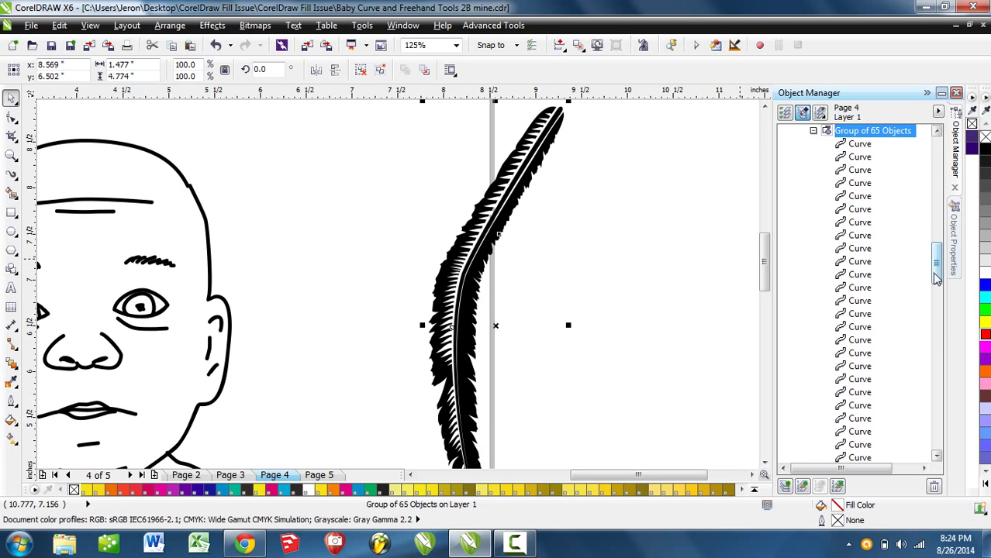
mouse_move(935, 273)
mouse_down()
mouse_move(939, 381)
mouse_move(938, 256)
mouse_up()
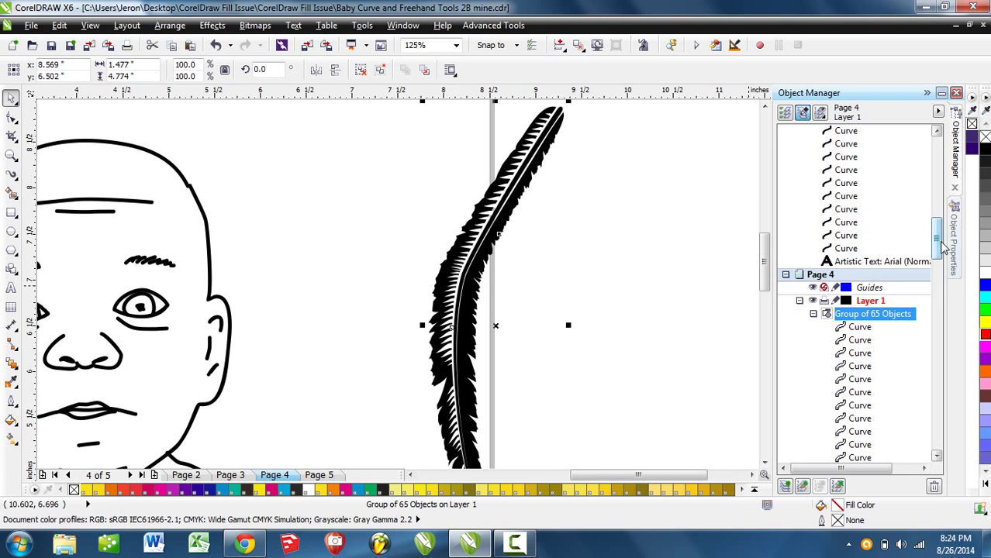
drag(943, 247, 939, 360)
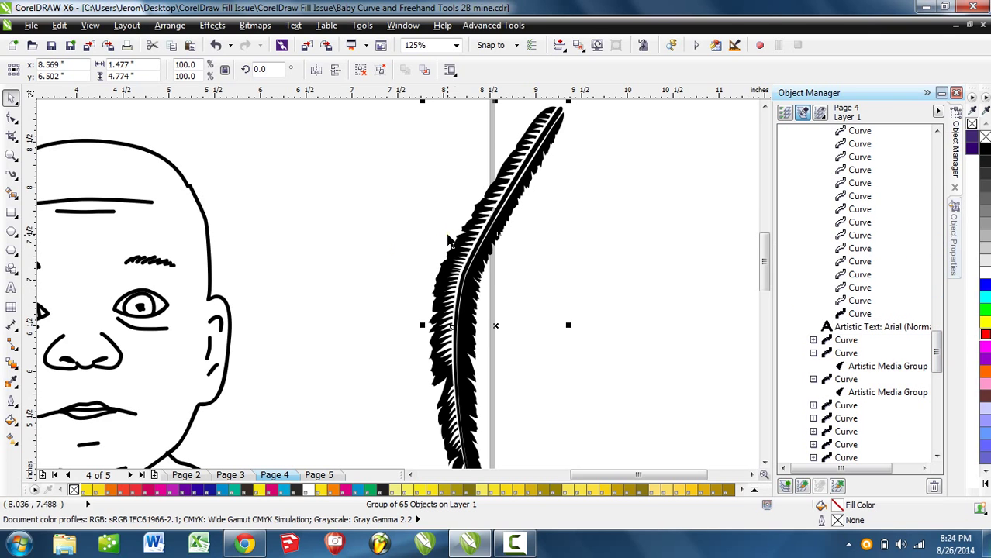
click(857, 314)
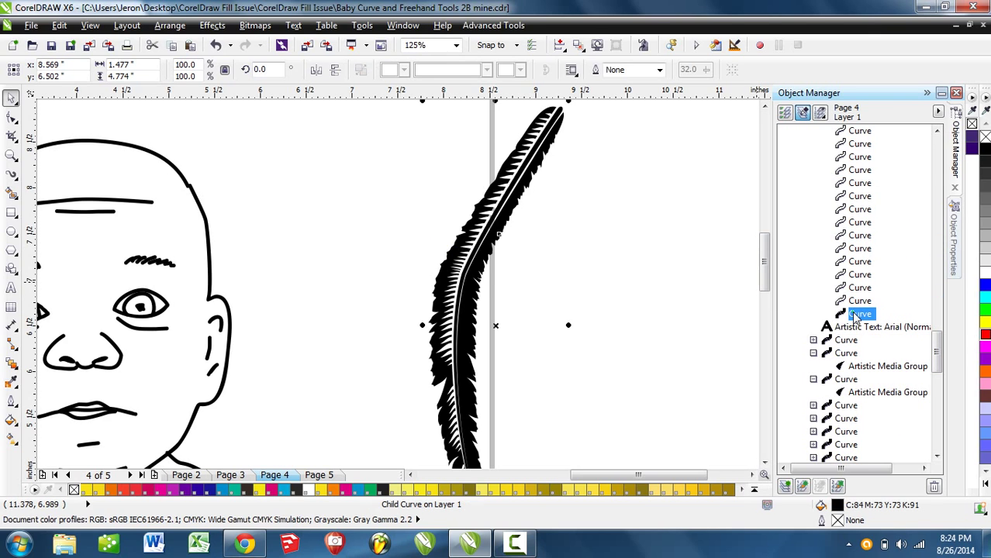
click(985, 337)
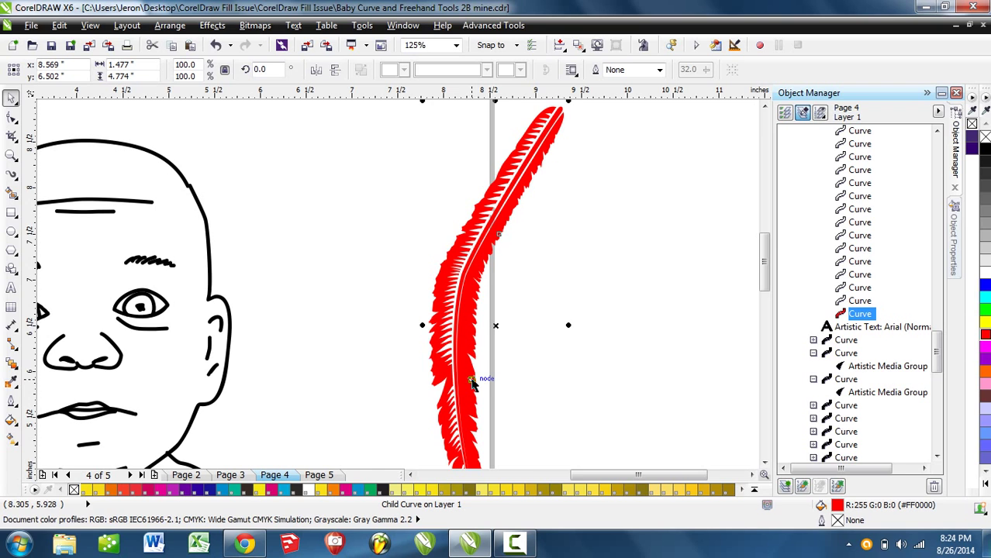
Try moving individual white barb curves within the feather group, then undo the moves
scroll(452, 307, up, 2)
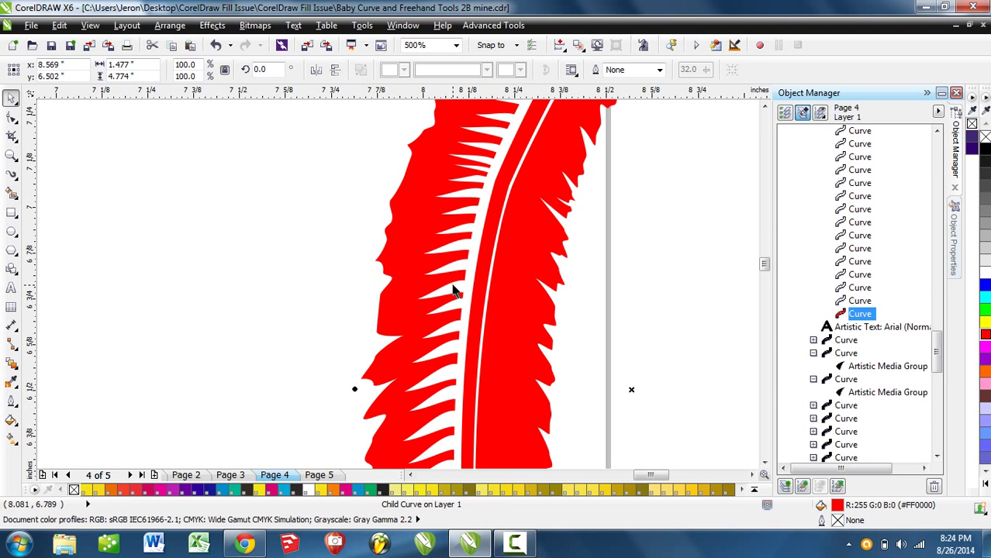
click(455, 290)
ctrl+click(455, 290)
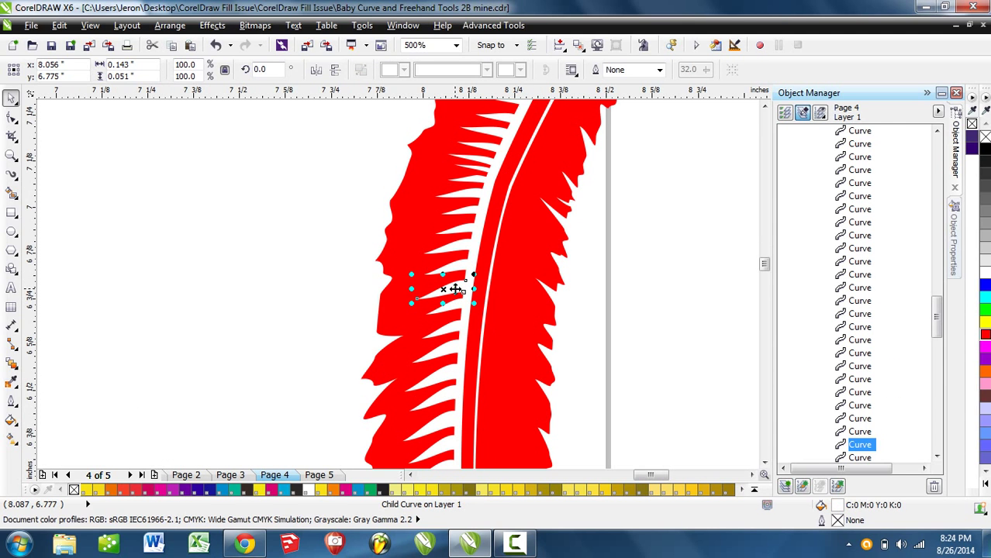
drag(455, 289, 381, 225)
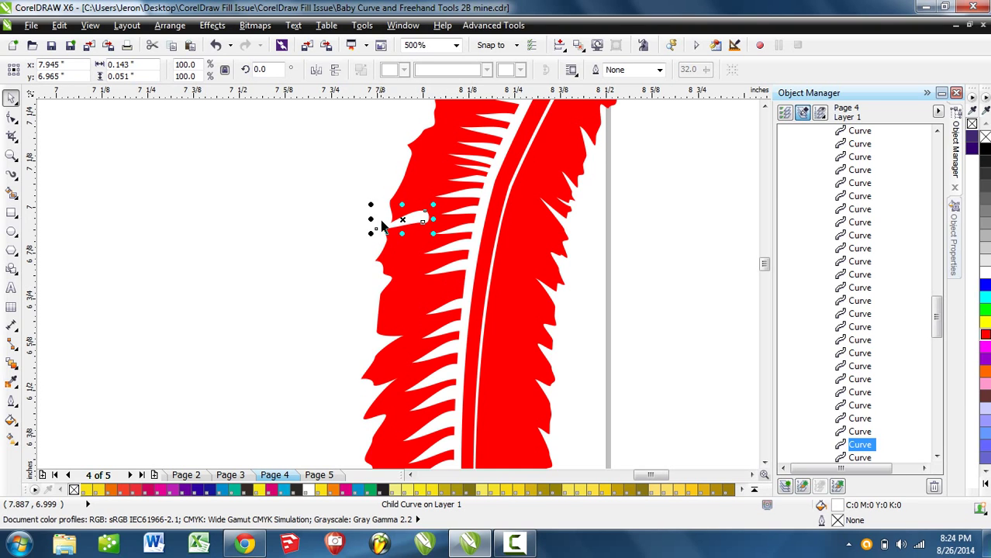
ctrl+click(454, 263)
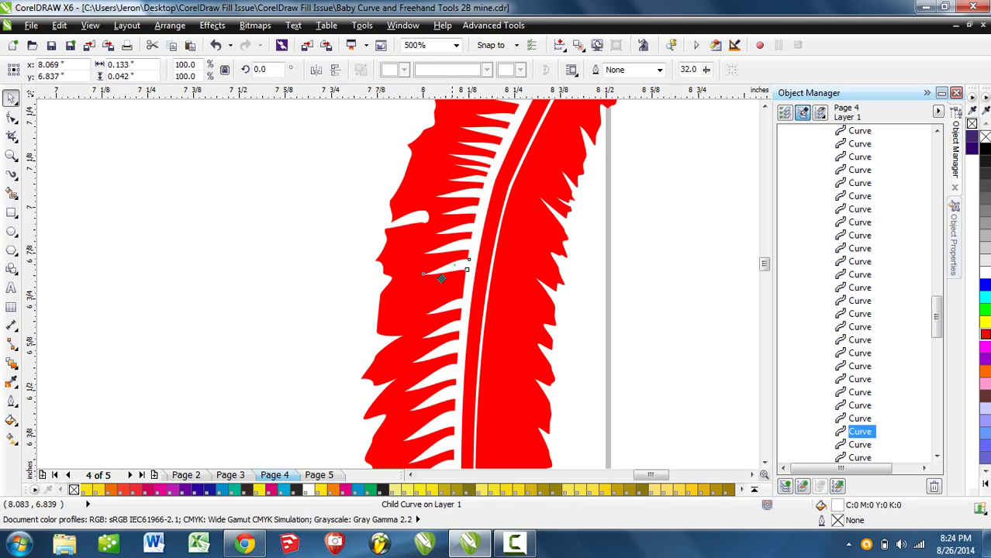
drag(440, 278, 391, 309)
key(Tab)
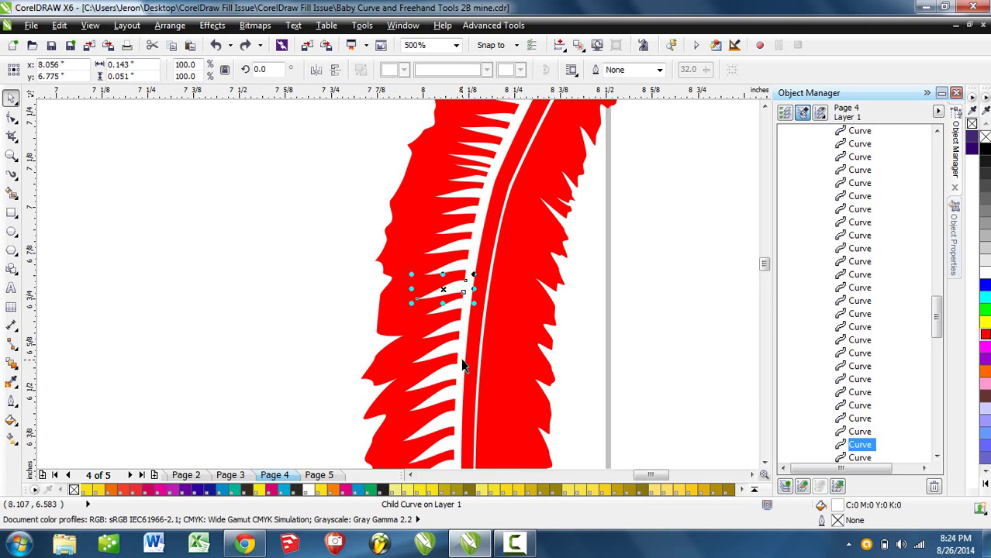
Select the whole red feather and delete it from the page
click(659, 300)
scroll(660, 299, down, 4)
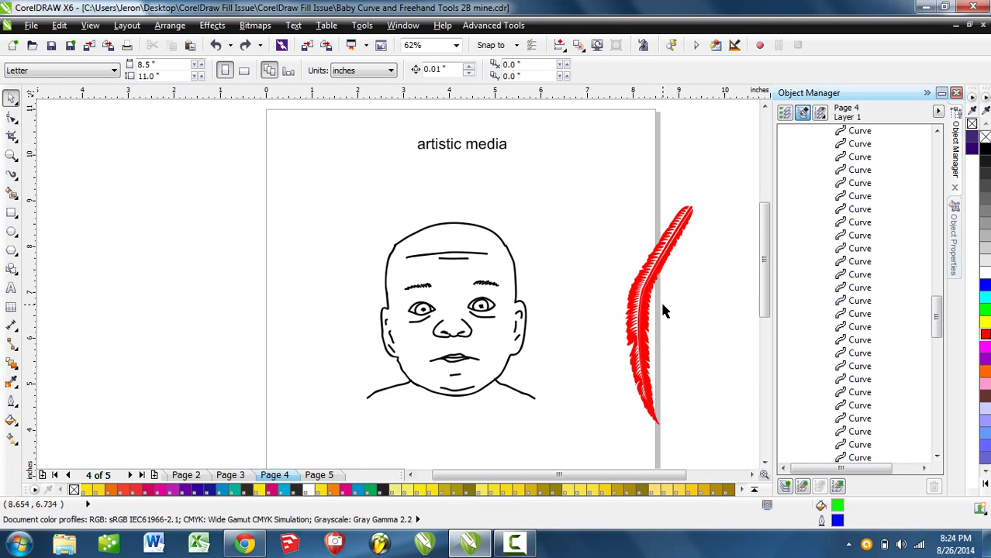
drag(729, 193, 540, 457)
key(Delete)
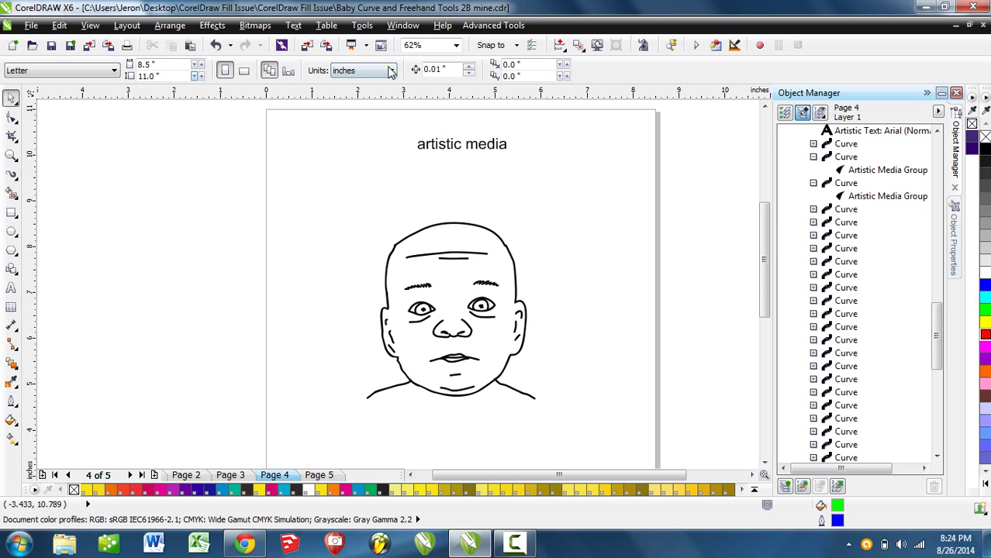
With the Artistic Media brush, set the custom stroke folder to CustomMediaStrokes
click(12, 176)
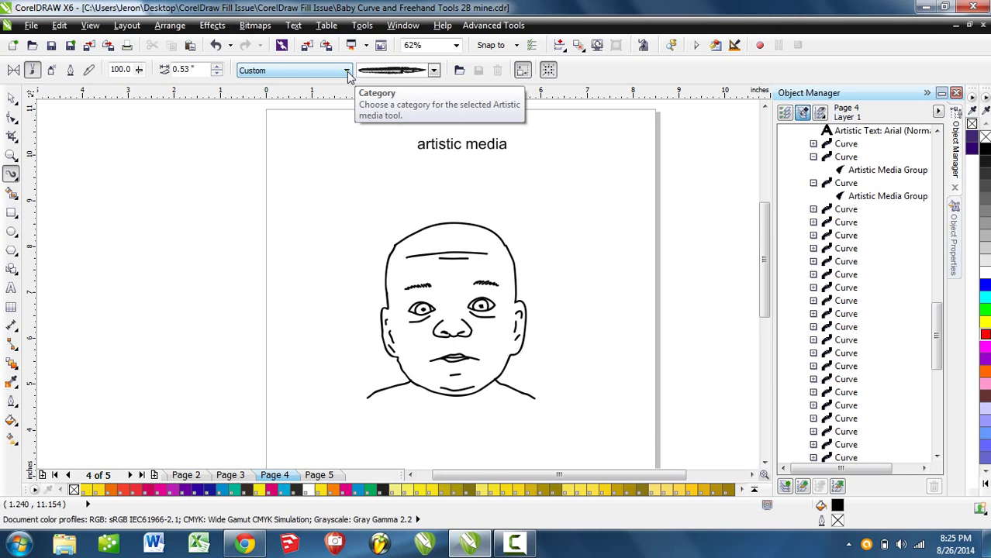
click(459, 70)
mouse_move(593, 242)
mouse_down()
mouse_move(593, 228)
mouse_move(596, 242)
mouse_up()
drag(597, 258, 599, 279)
click(552, 241)
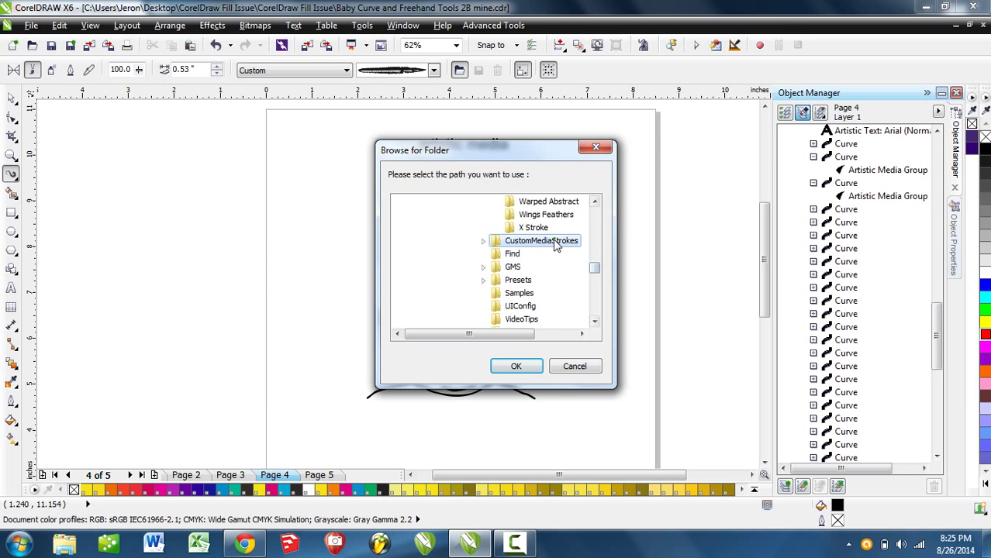
click(516, 365)
Choose a brush from the Texture category and draw a curved stroke across the page's left edge beside the face
click(346, 71)
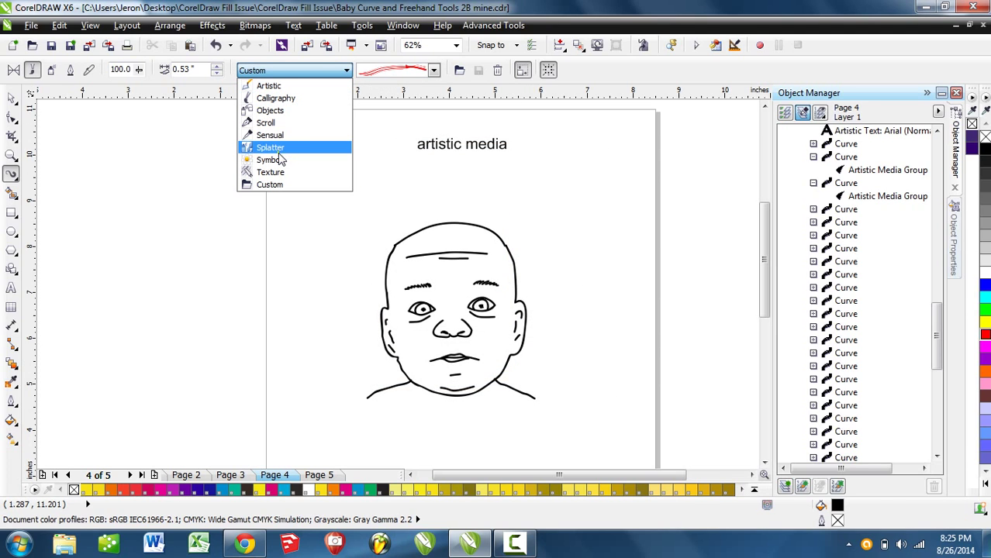
click(279, 251)
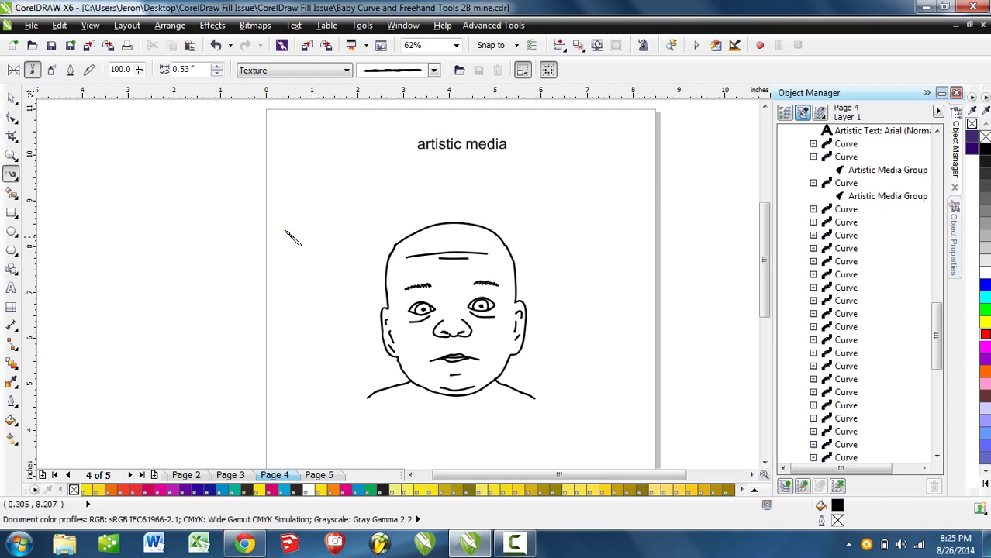
click(434, 71)
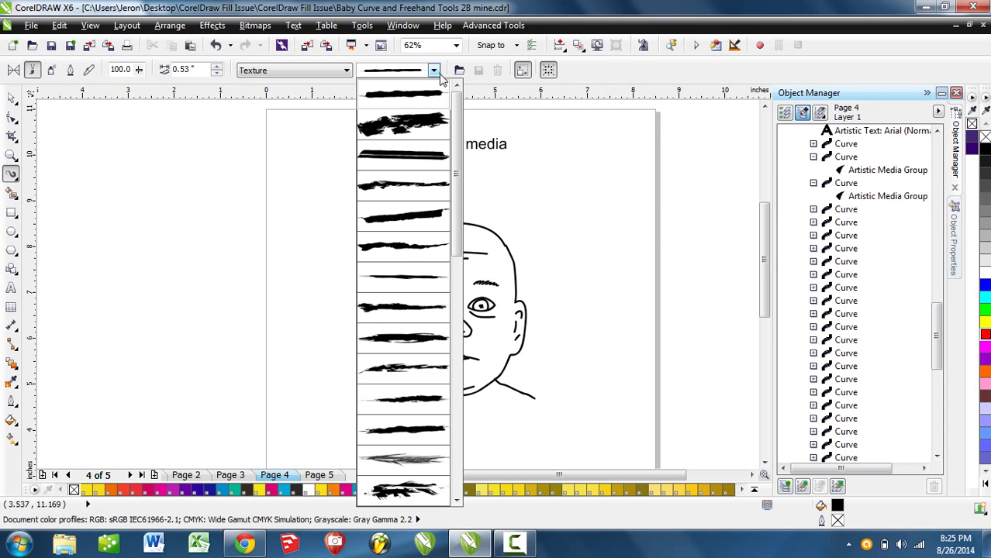
click(406, 262)
mouse_move(354, 182)
mouse_down()
mouse_move(130, 331)
mouse_move(111, 311)
mouse_up()
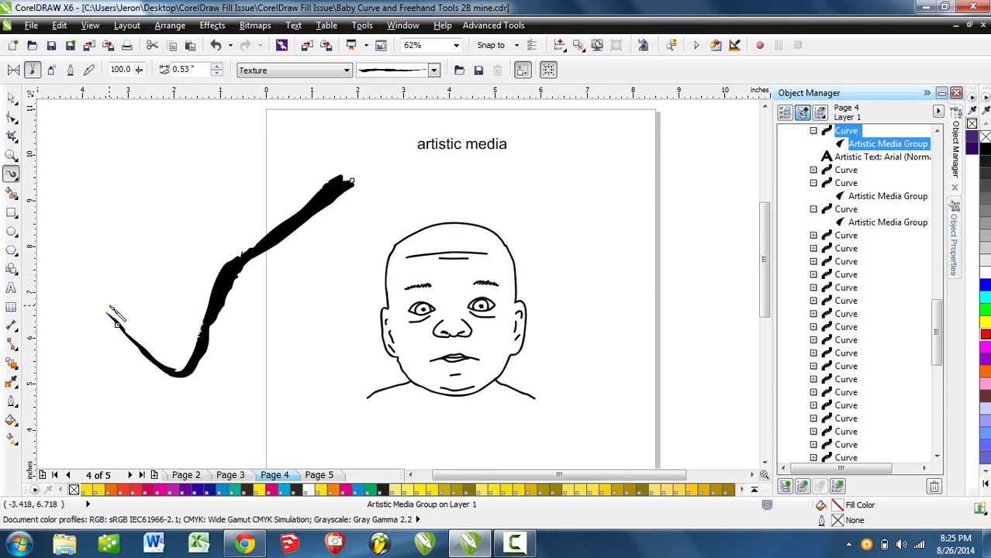
Break the texture stroke's Artistic Media Group apart and select the resulting black curve
right_click(862, 144)
click(771, 168)
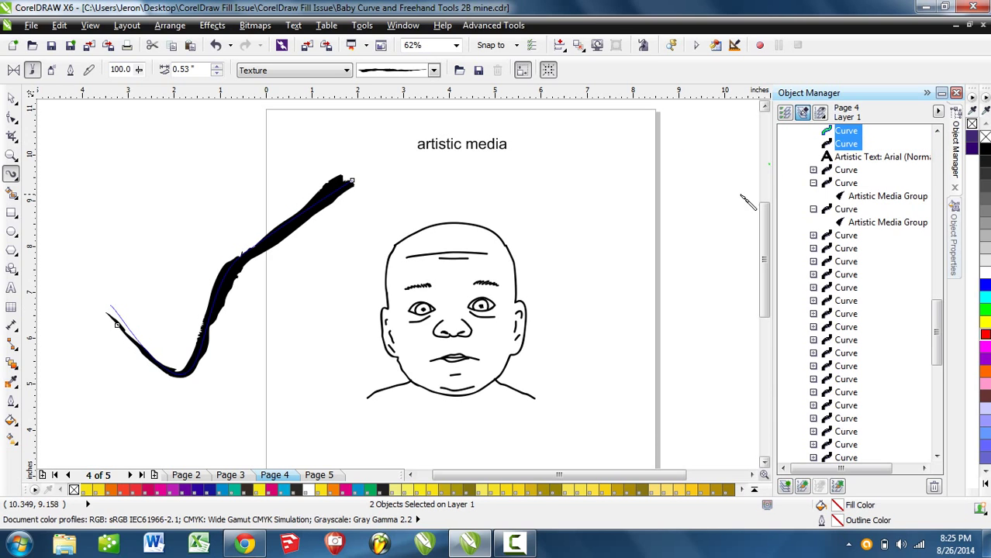
click(846, 144)
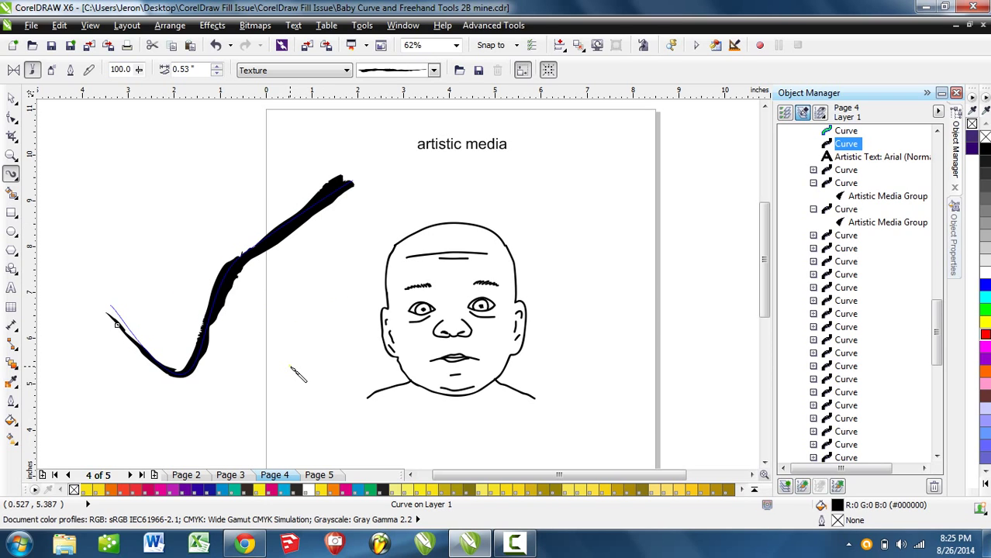
Undo the break-apart and the texture stroke drawn beside the face
key(ctrl+z)
key(ctrl+z)
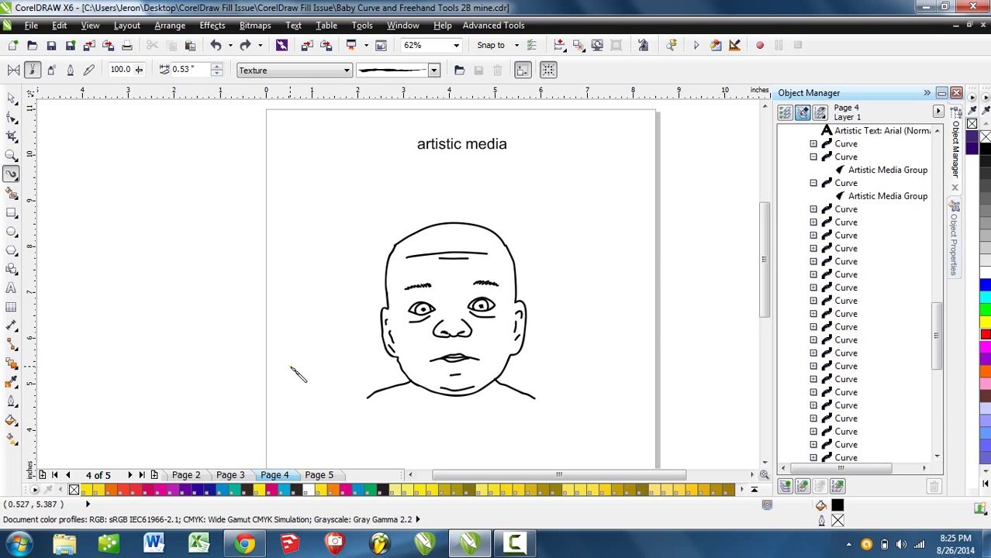
Expand several more of the face's curves in the page 4 object list to examine their Artistic Media Groups
click(813, 261)
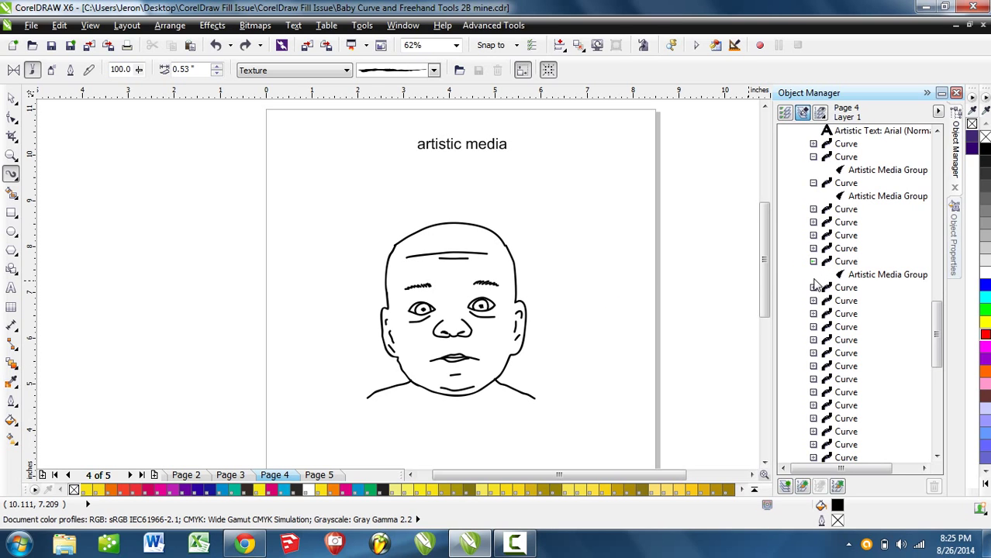
click(813, 288)
click(813, 314)
click(813, 341)
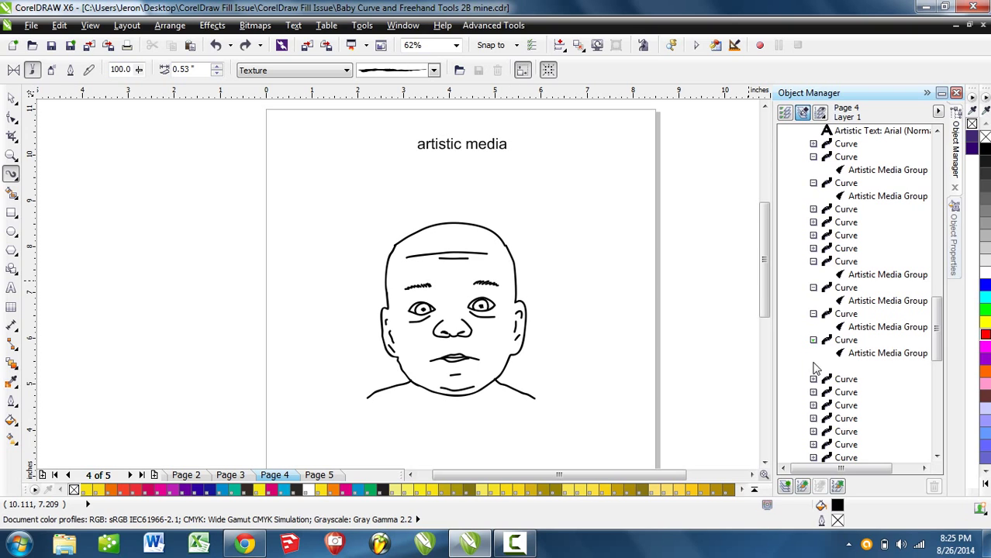
click(813, 365)
click(813, 392)
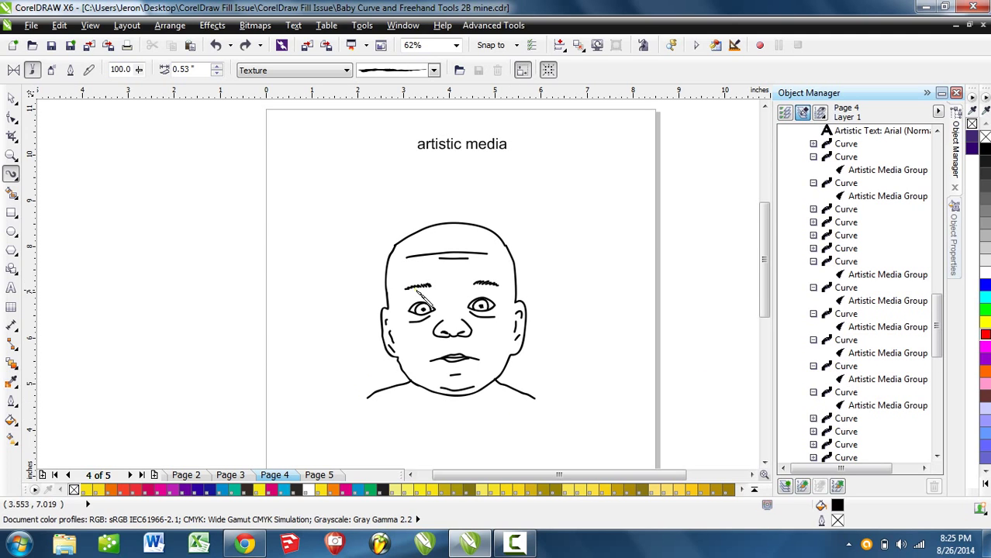
Leave the Artistic Media tool and switch to page 5 with the baby photo
click(13, 99)
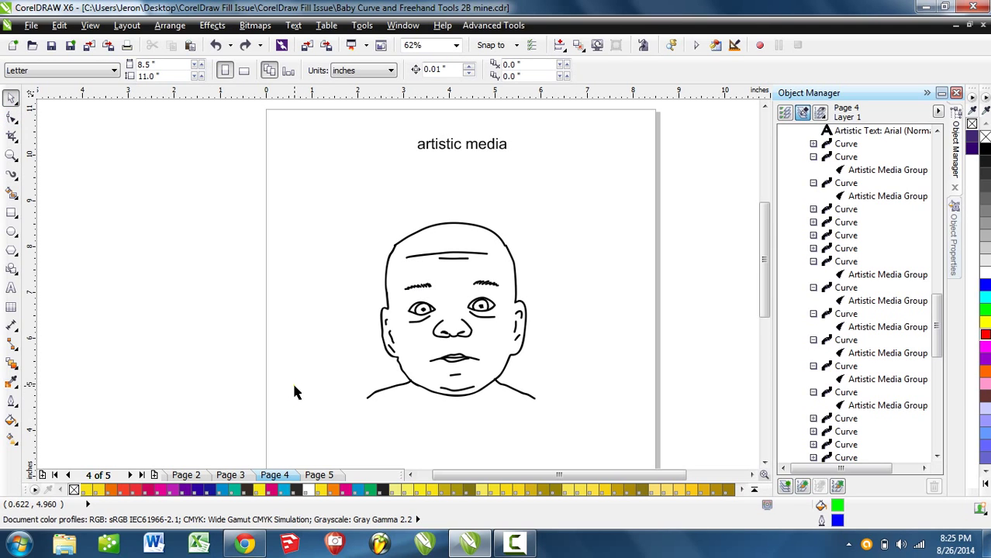
click(319, 475)
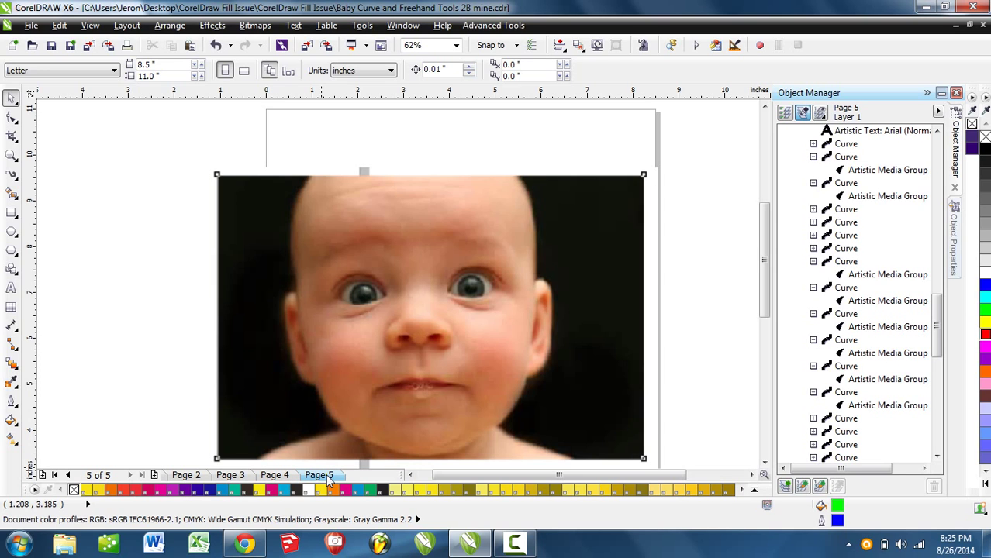
click(11, 232)
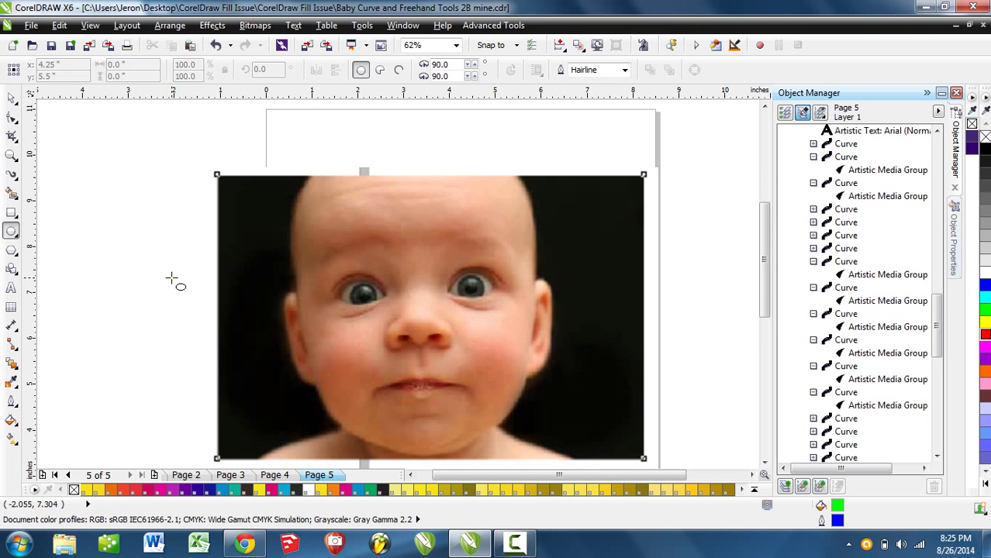
drag(206, 324, 165, 310)
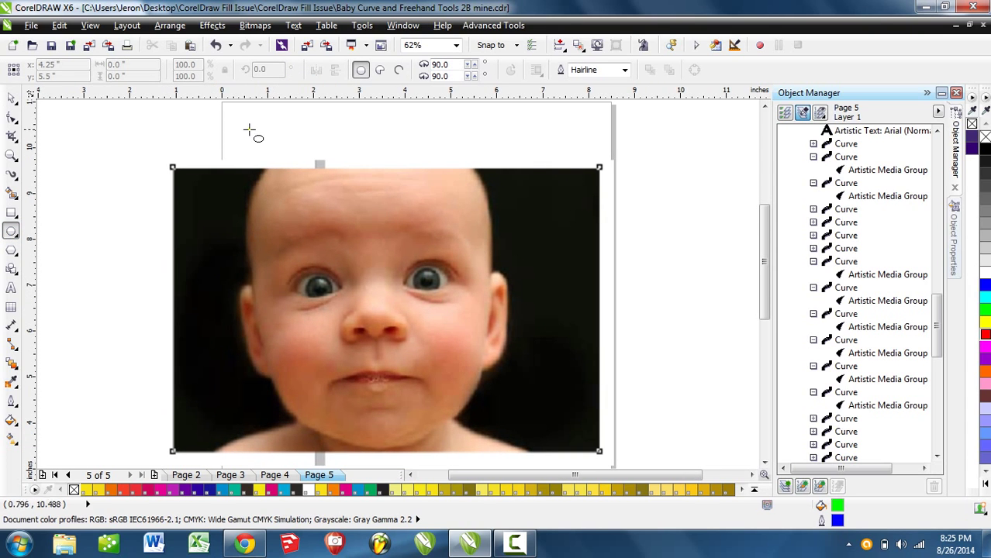
drag(258, 126, 489, 296)
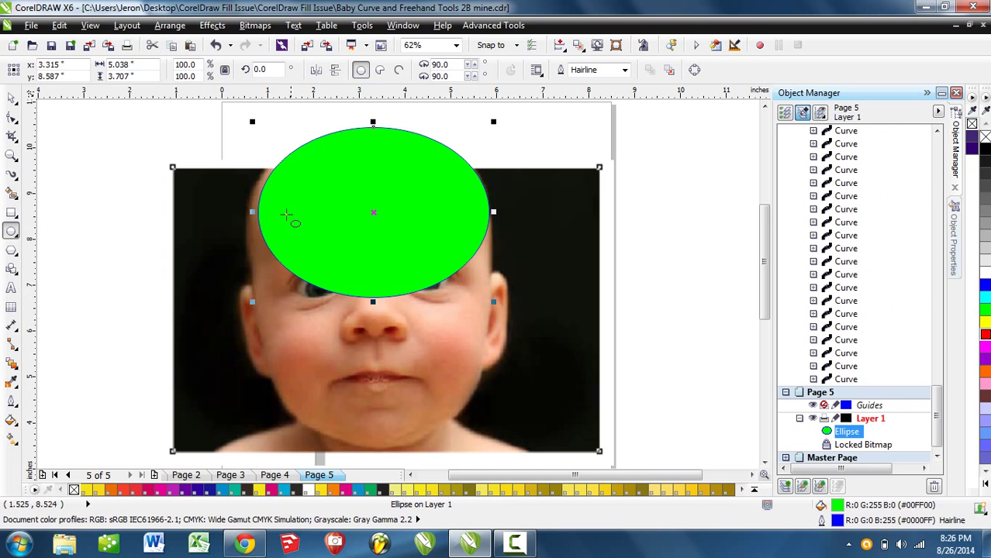
key(ctrl+z)
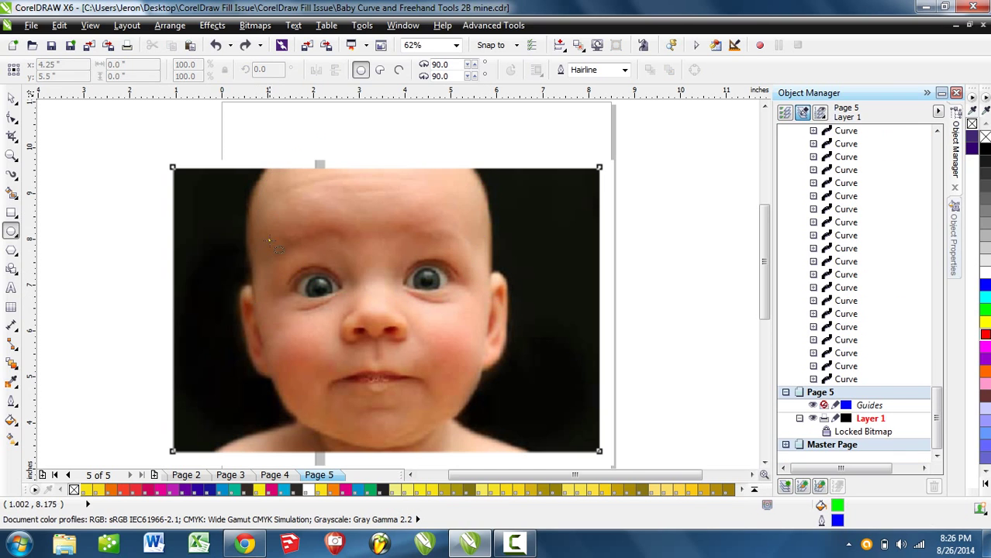
Set the default fill to none and outline to green, and draw an ellipse about 5.12 by 3.85 inches over the forehead
click(11, 98)
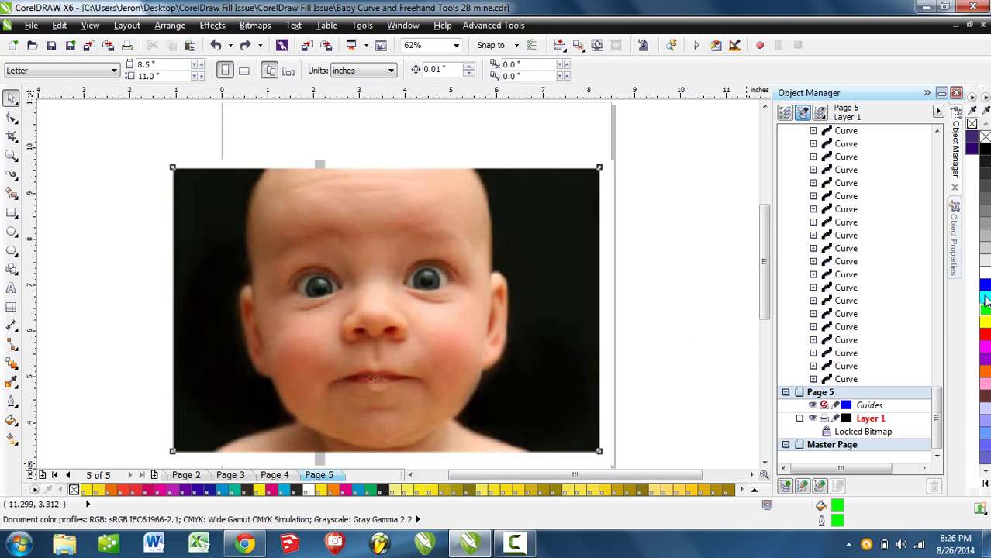
click(12, 231)
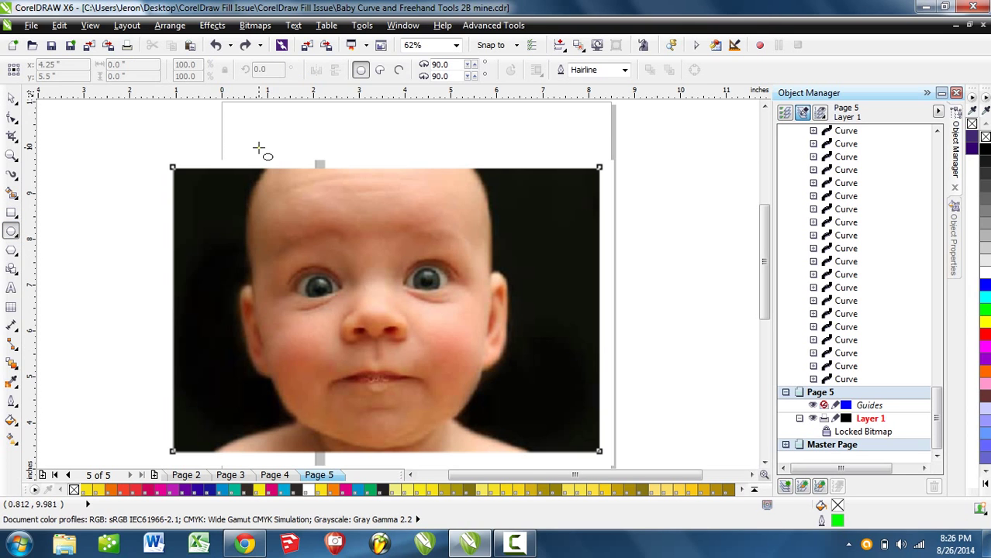
drag(256, 135, 495, 316)
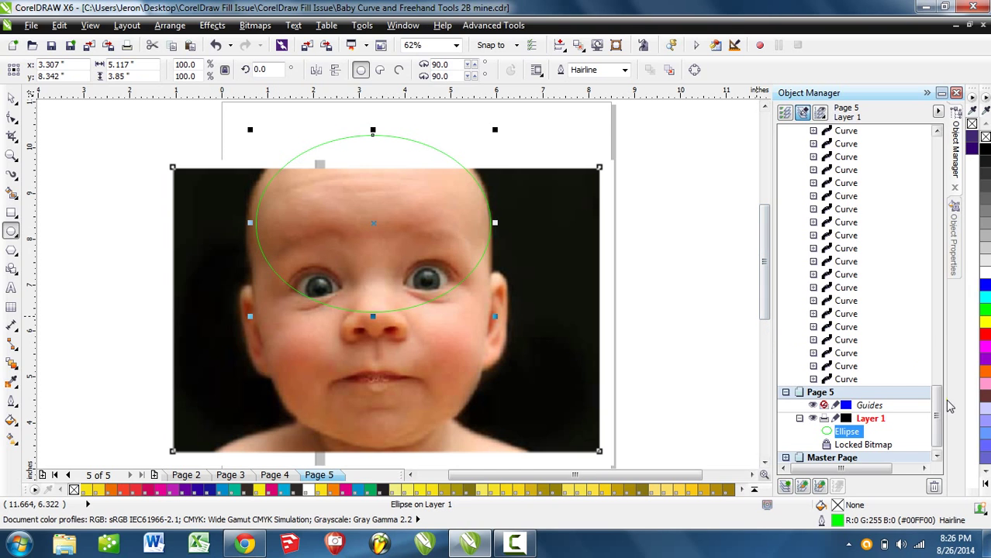
Collapse the object lists of pages 2, 3 and 4, leaving page 5 expanded
drag(937, 422, 942, 296)
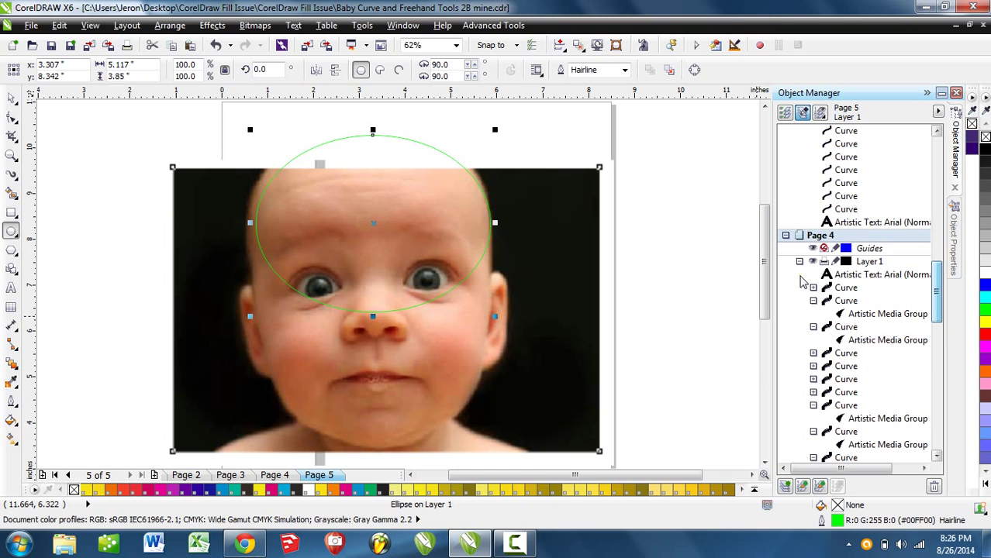
click(785, 232)
scroll(881, 267, up, 10)
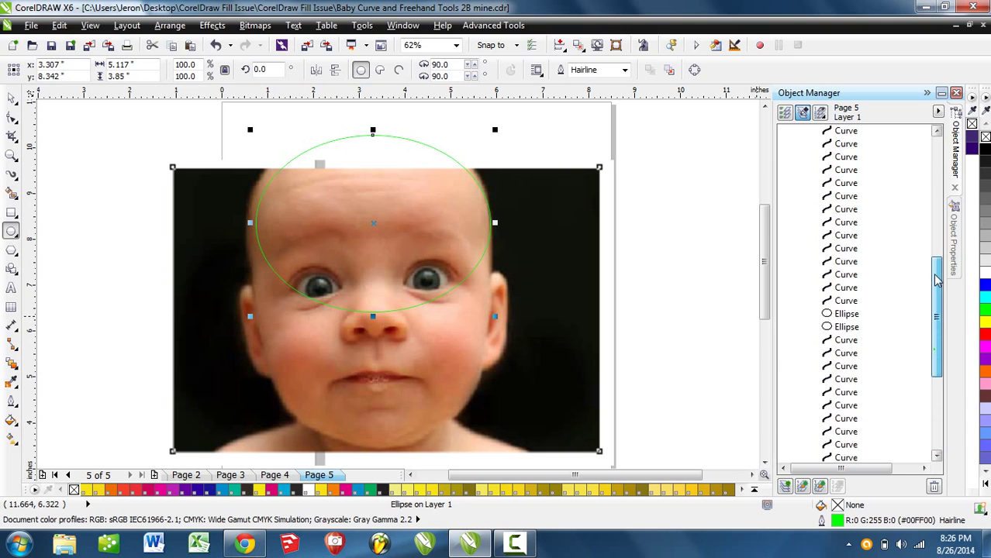
click(785, 157)
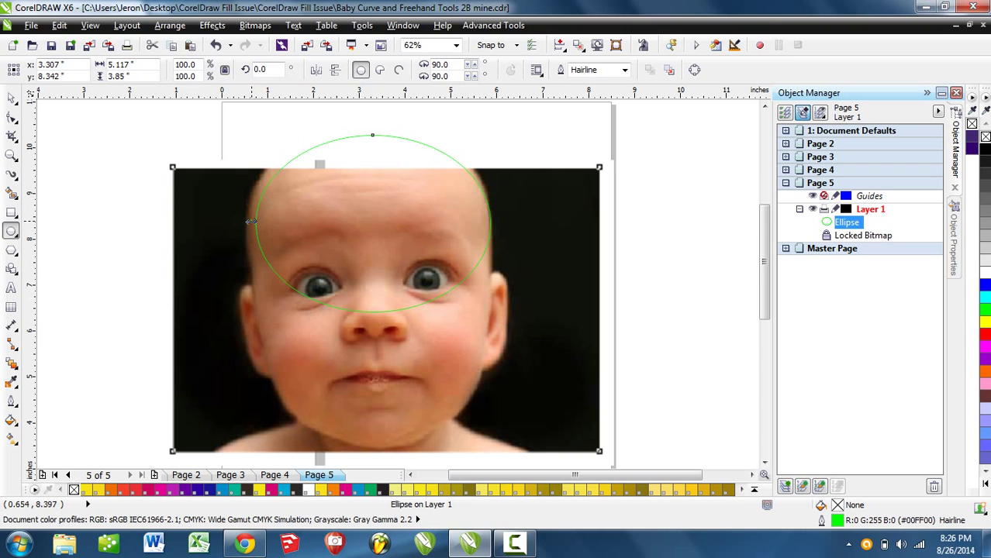
Stretch the forehead ellipse to about 5.32 by 4.40 inches so it fits the upper head
drag(250, 222, 241, 222)
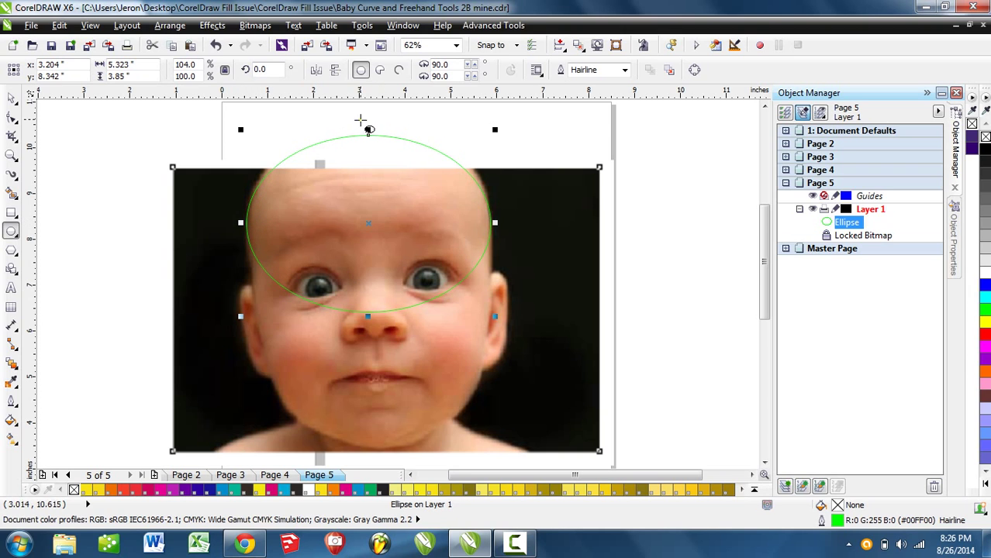
drag(368, 129, 369, 118)
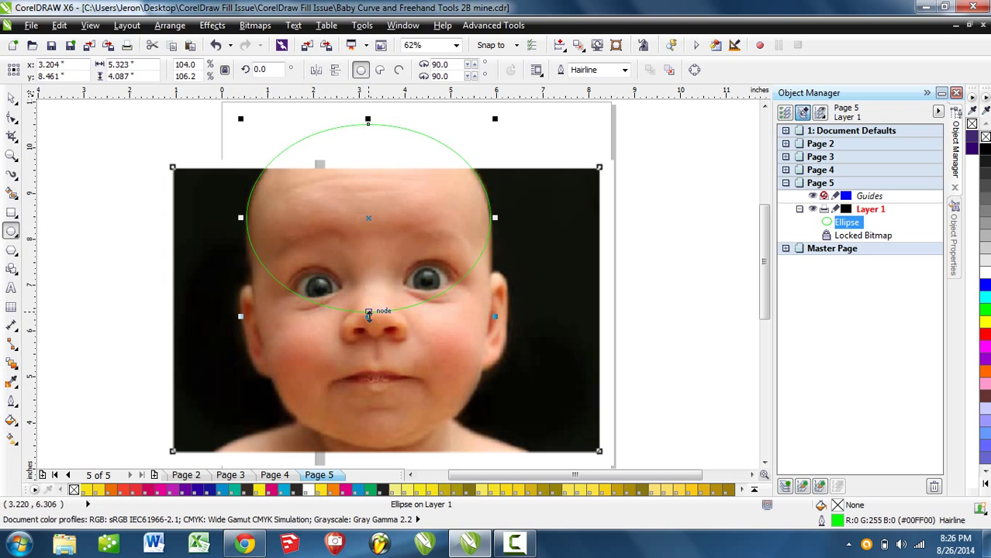
drag(368, 313, 363, 339)
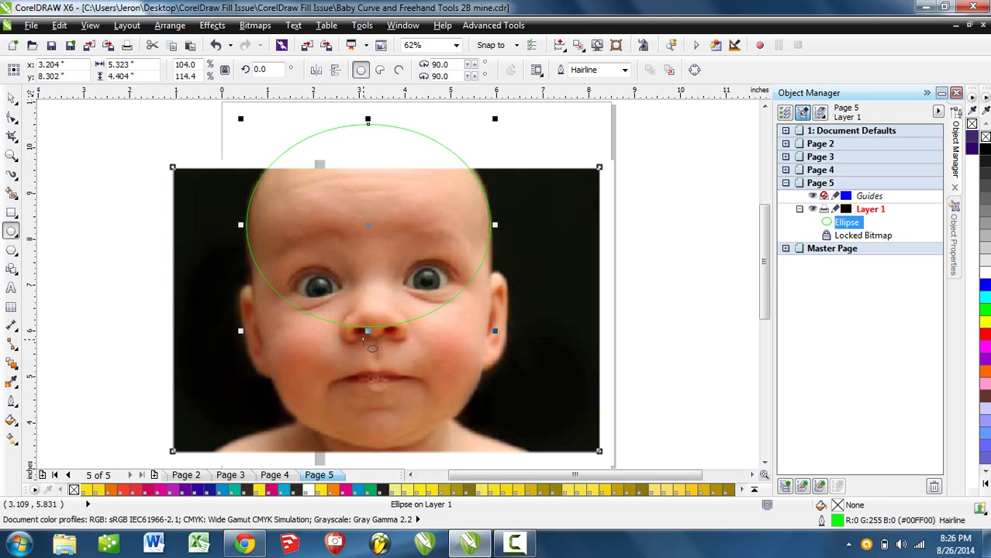
click(13, 99)
scroll(111, 188, down, 3)
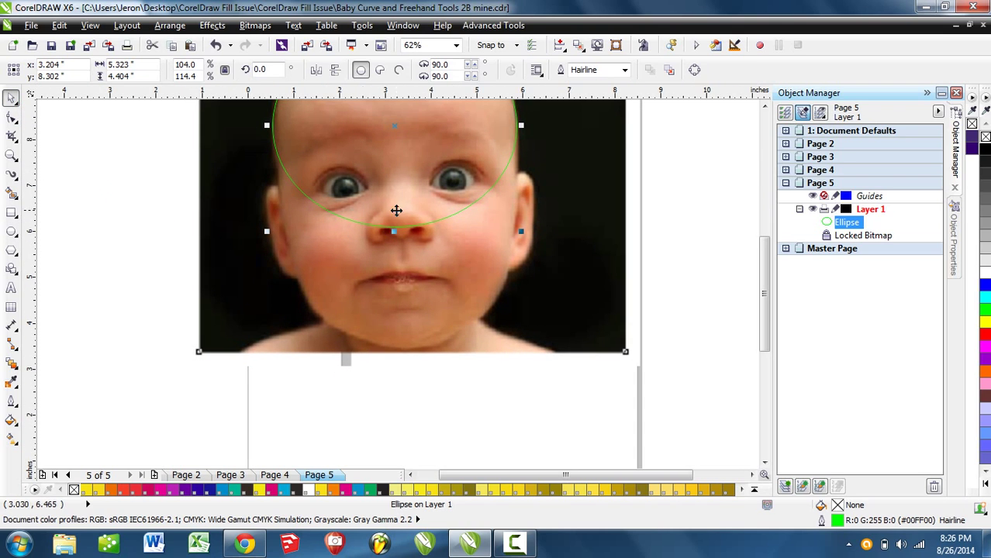
drag(441, 217, 449, 337)
key(ctrl+z)
scroll(454, 345, up, 1)
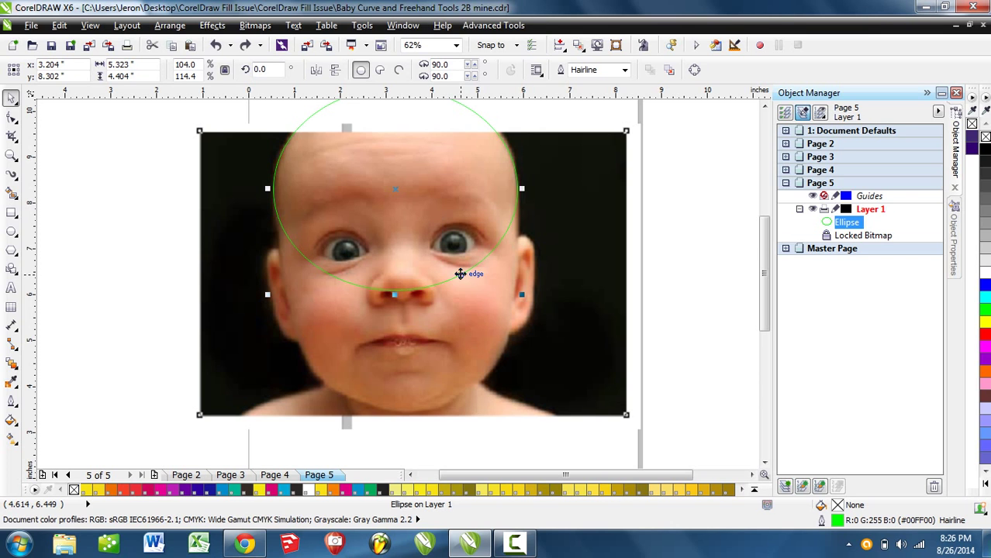
drag(460, 273, 261, 420)
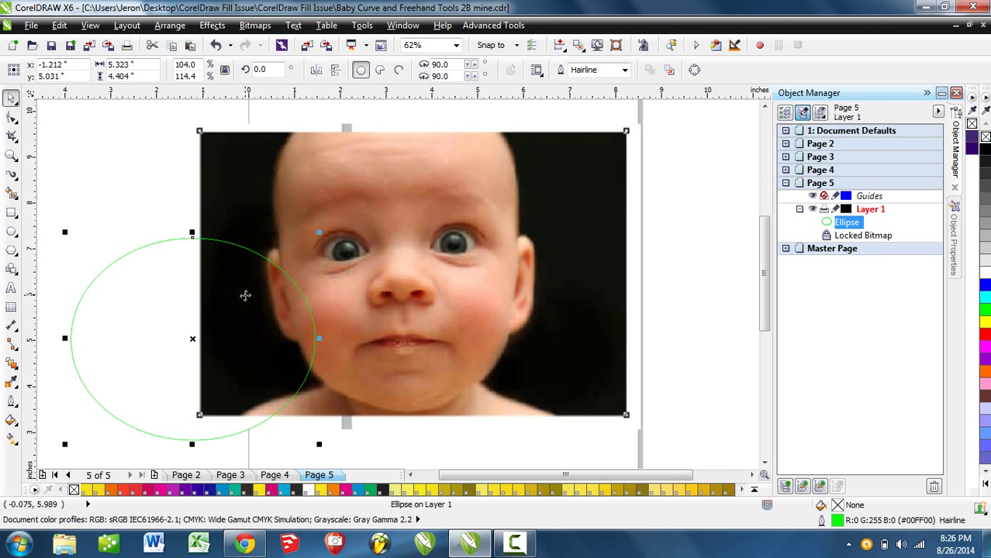
key(ctrl+z)
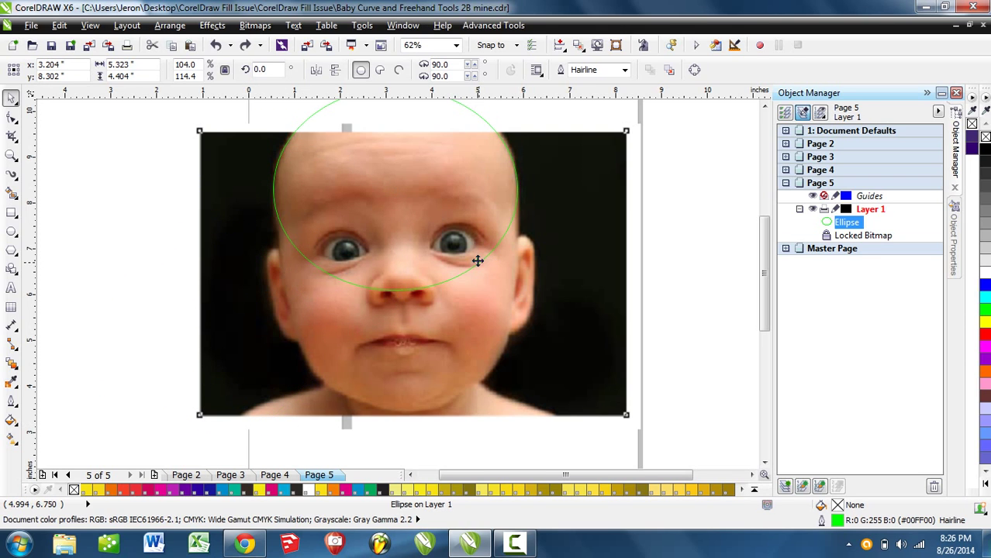
Place a copy of the head ellipse over the cheeks and chin and narrow it to about 4.88 inches wide
drag(478, 262, 508, 359)
mouse_move(524, 305)
mouse_down()
mouse_move(513, 303)
mouse_move(518, 312)
mouse_up()
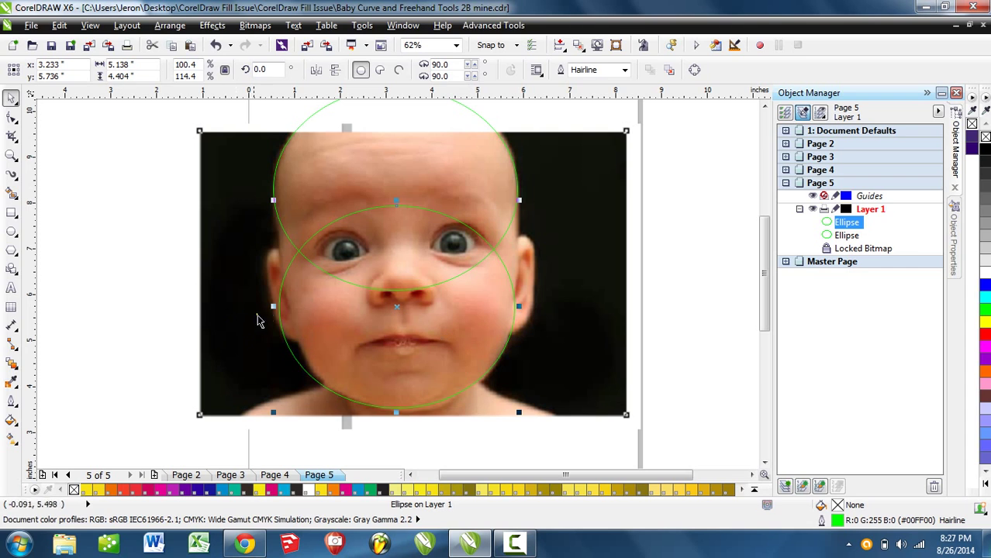
drag(271, 306, 283, 306)
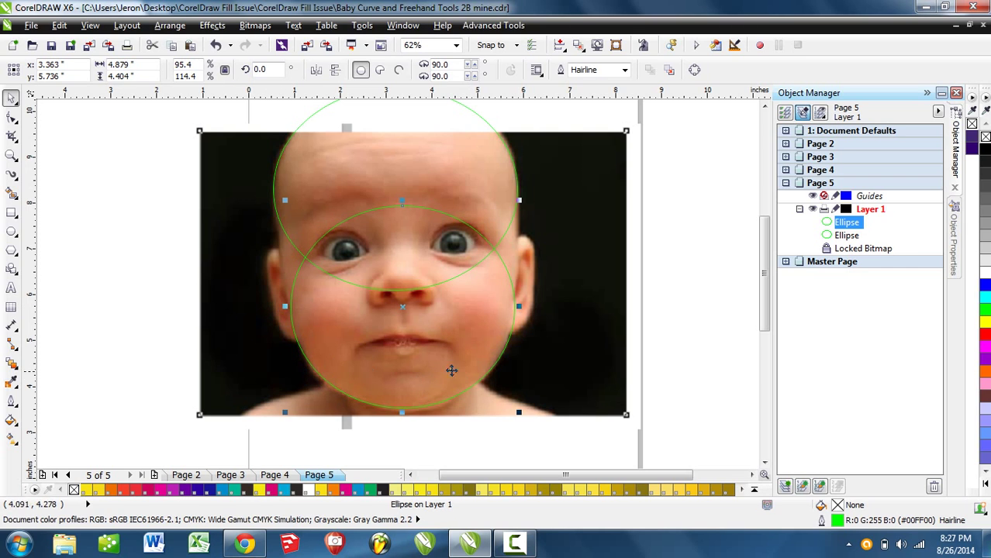
Copy the lower ellipse to both sides of the face and shrink the right copy to about 1.70 by 1.68 inches at the ear
drag(451, 371, 533, 327)
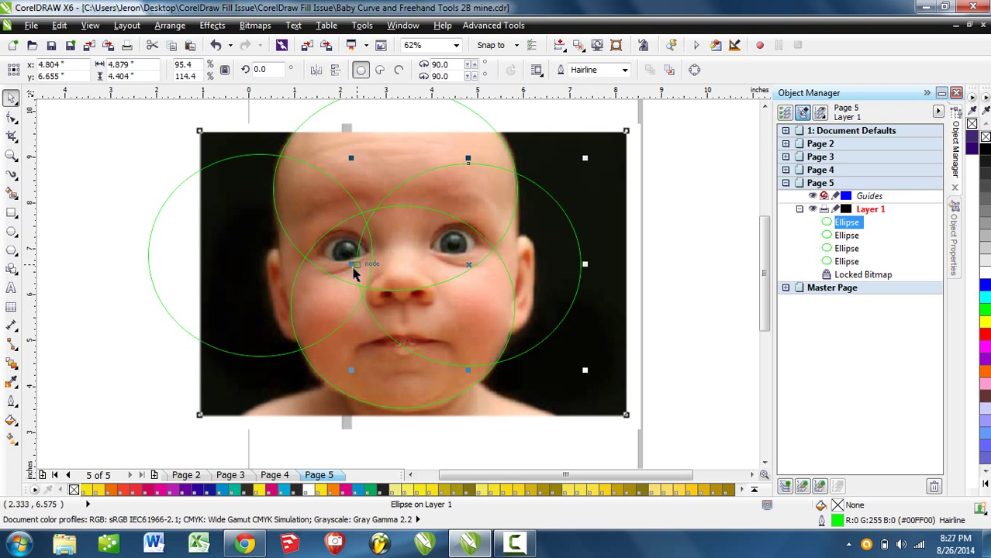
drag(351, 265, 500, 277)
drag(543, 378, 542, 283)
drag(543, 158, 542, 200)
drag(552, 251, 514, 299)
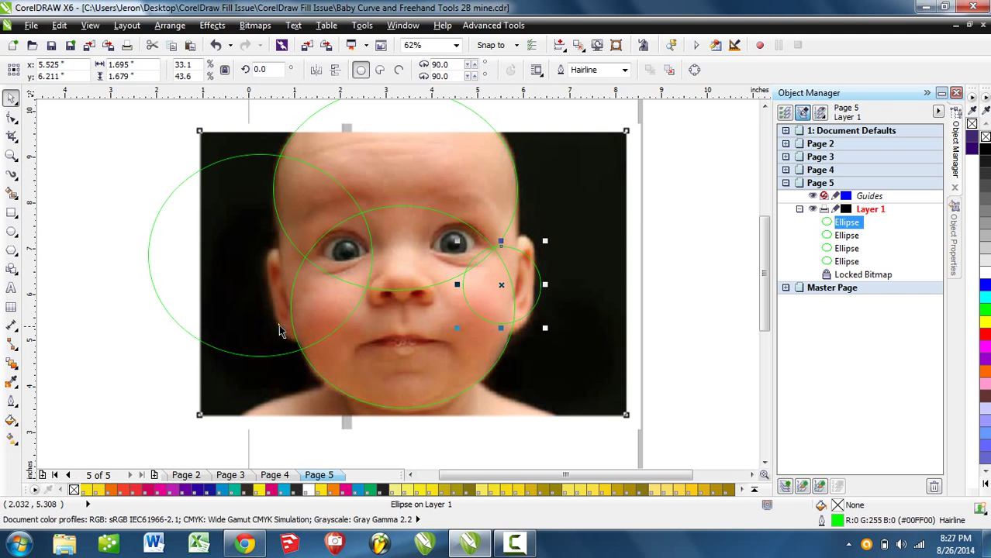
Delete the large ellipse over the photo's left side and place a copy of the small ear ellipse at the left ear
key(Tab)
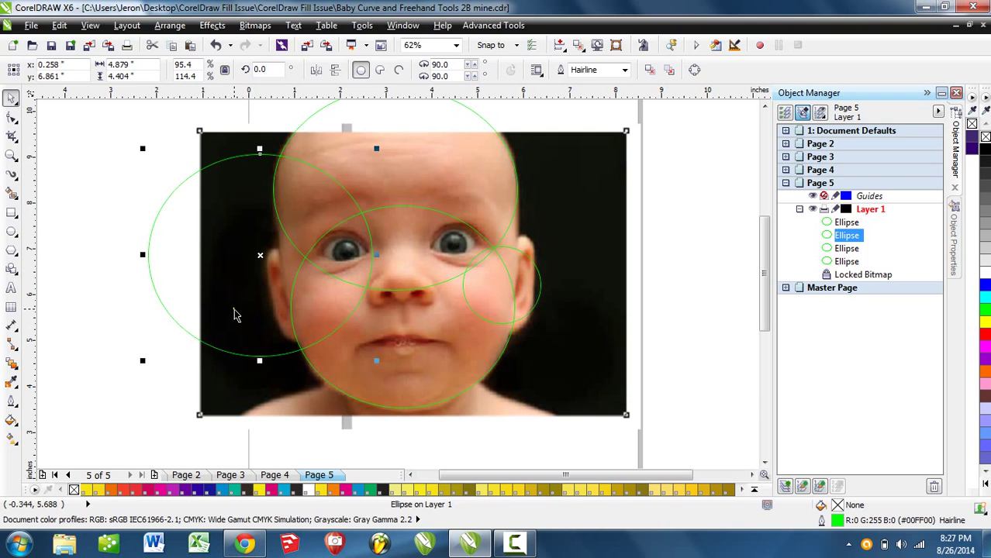
key(Delete)
drag(527, 286, 312, 301)
Convert the small ellipse at the photo's right ear to curves and shift it down against the ear's lower edge
scroll(509, 293, up, 3)
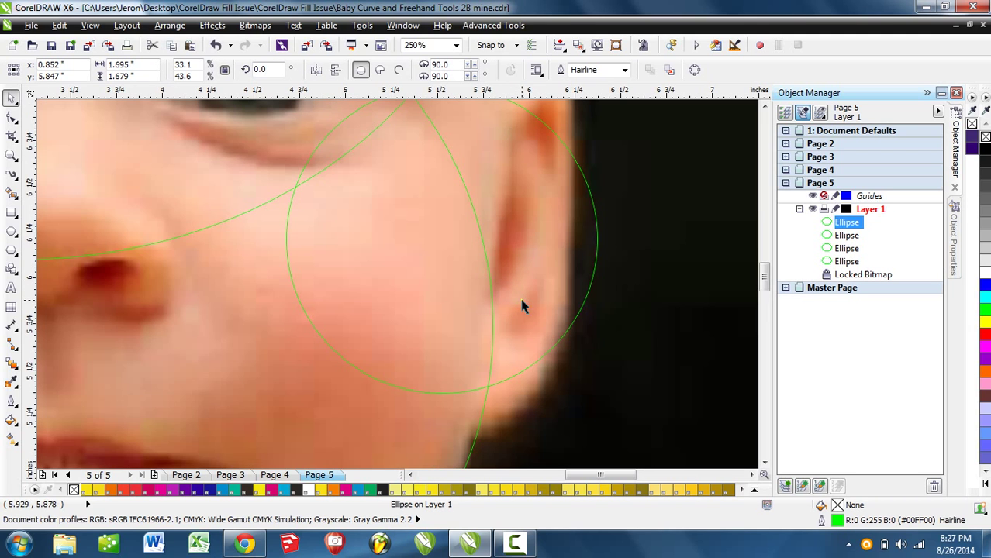
click(550, 357)
key(ctrl+q)
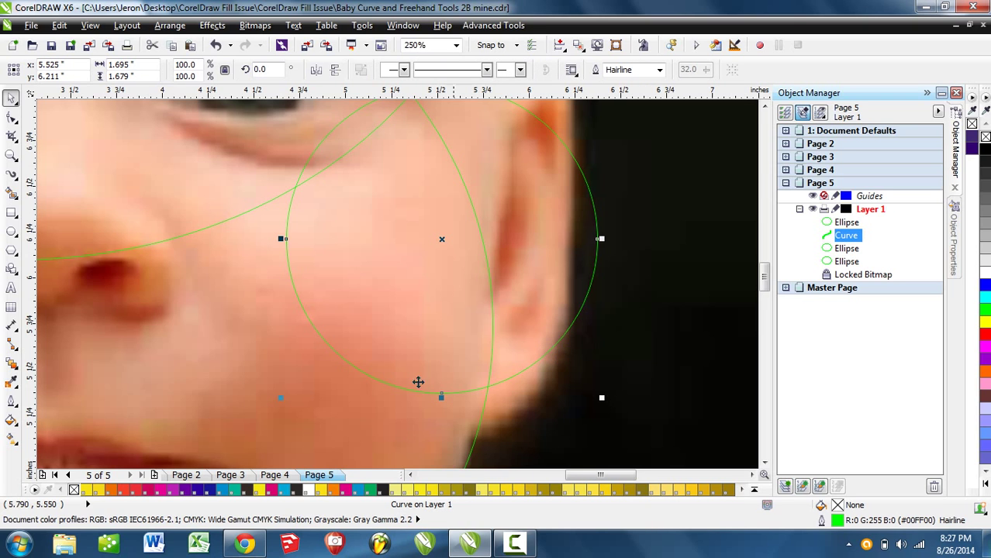
scroll(380, 407, down, 2)
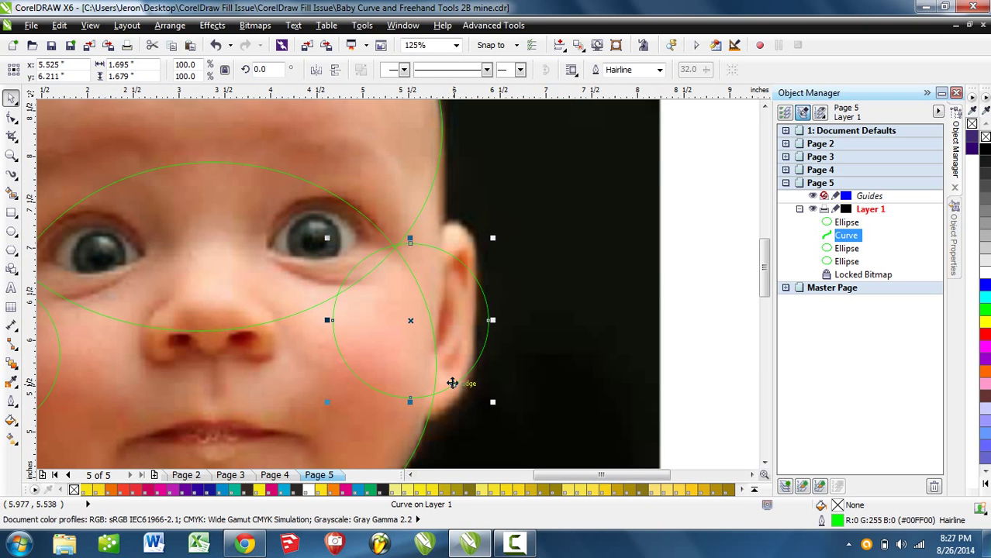
drag(452, 383, 441, 409)
With the Shape tool, add a node on the upper right of the right ear's curve and pull it up to the ear's top
scroll(469, 341, up, 2)
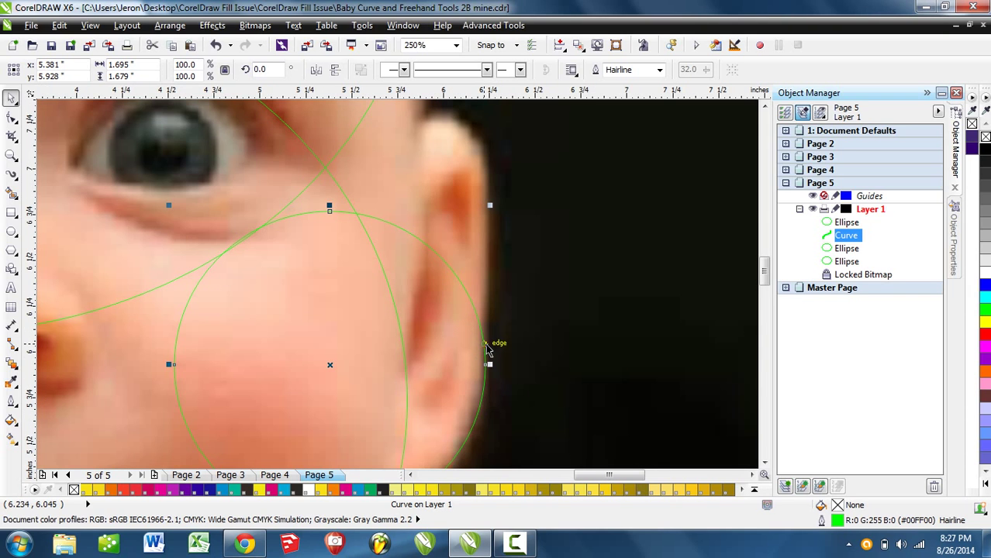
key(F10)
scroll(489, 380, up, 1)
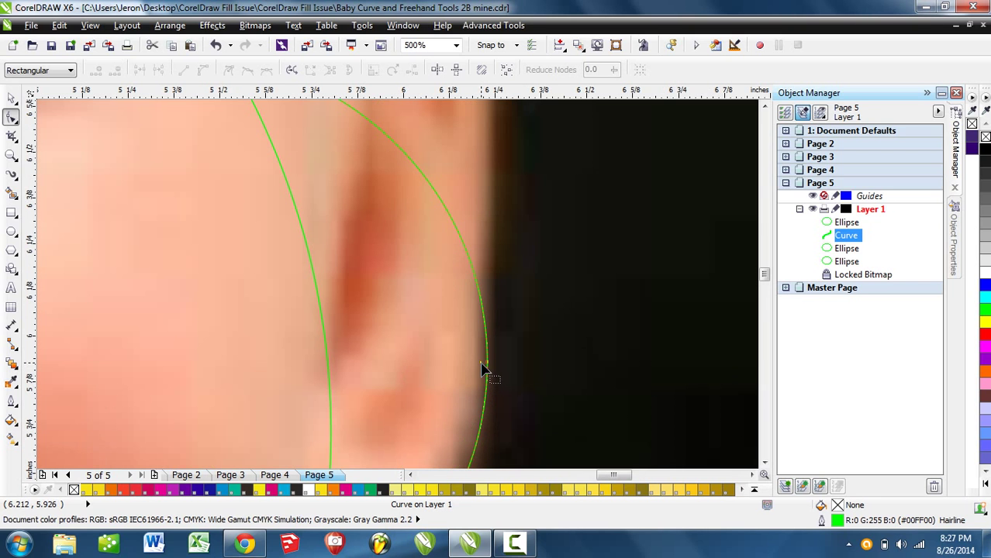
scroll(482, 349, down, 1)
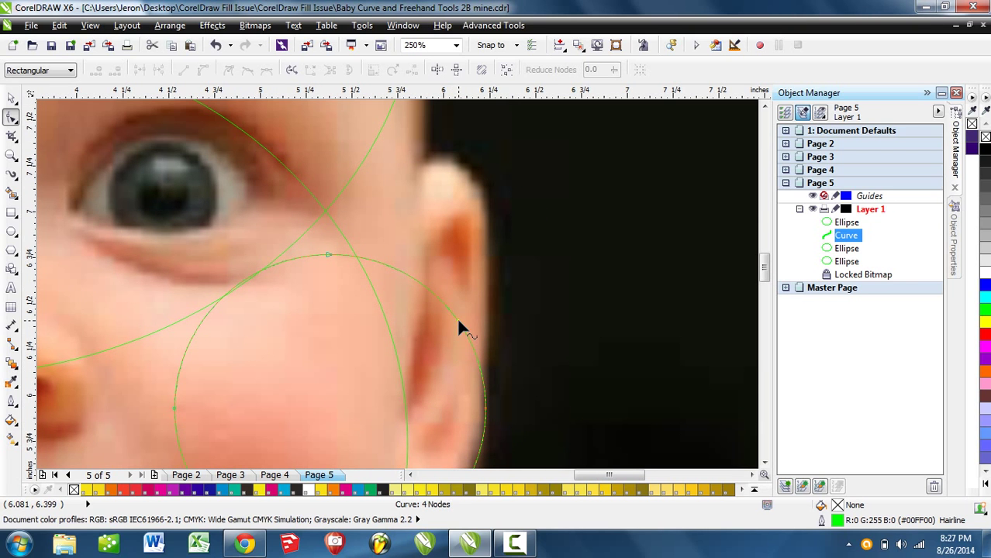
double_click(457, 321)
drag(458, 323, 475, 182)
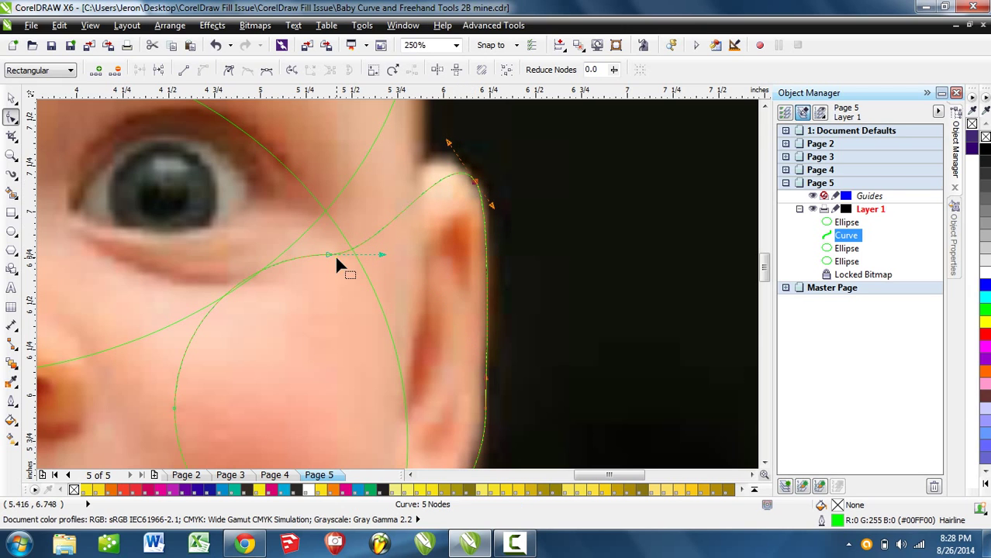
Raise the inner node of the right ear's curve and add a node where the ear's top meets the head
drag(330, 250, 327, 196)
scroll(394, 359, up, 2)
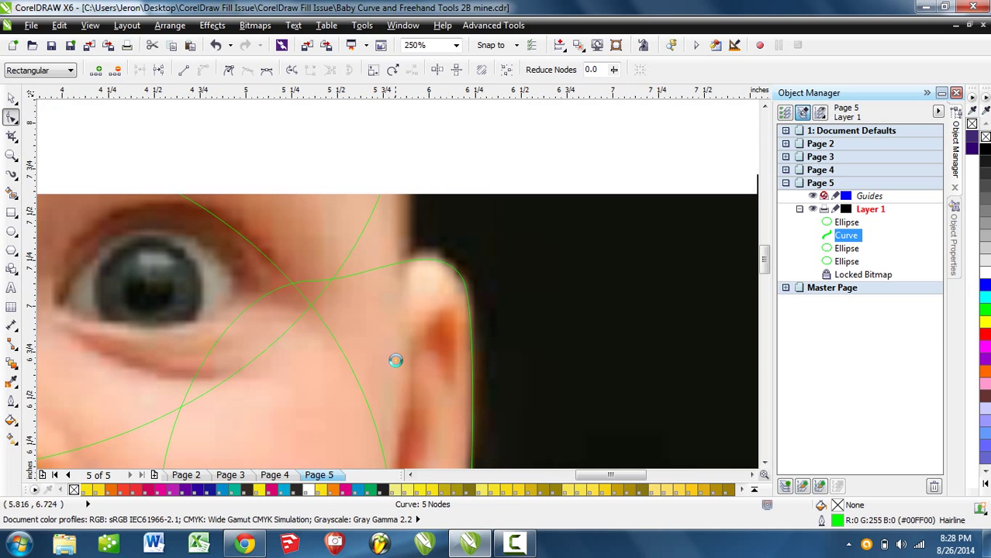
double_click(405, 264)
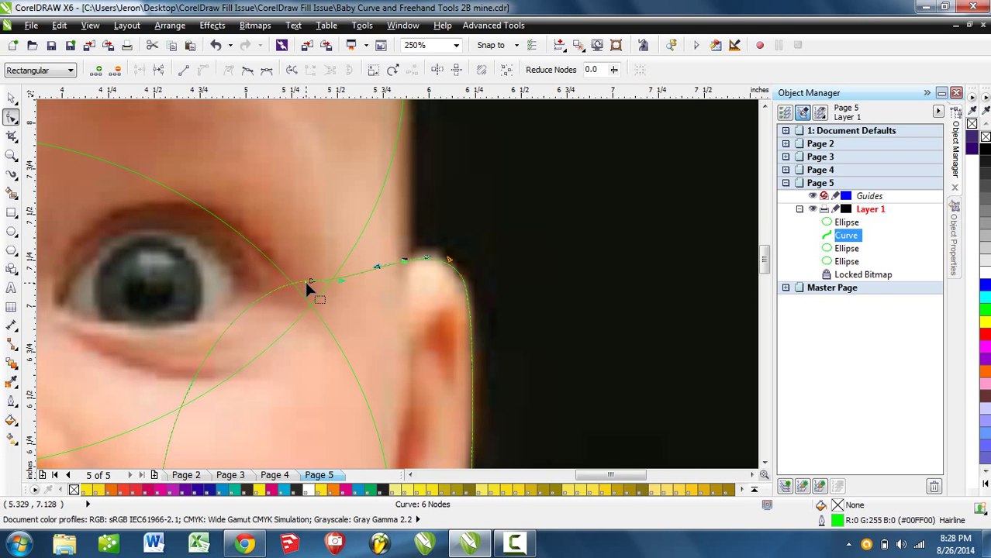
Reshape the right ear curve above the new node so it follows the side of the head up to the large upper ellipse
drag(307, 285, 293, 303)
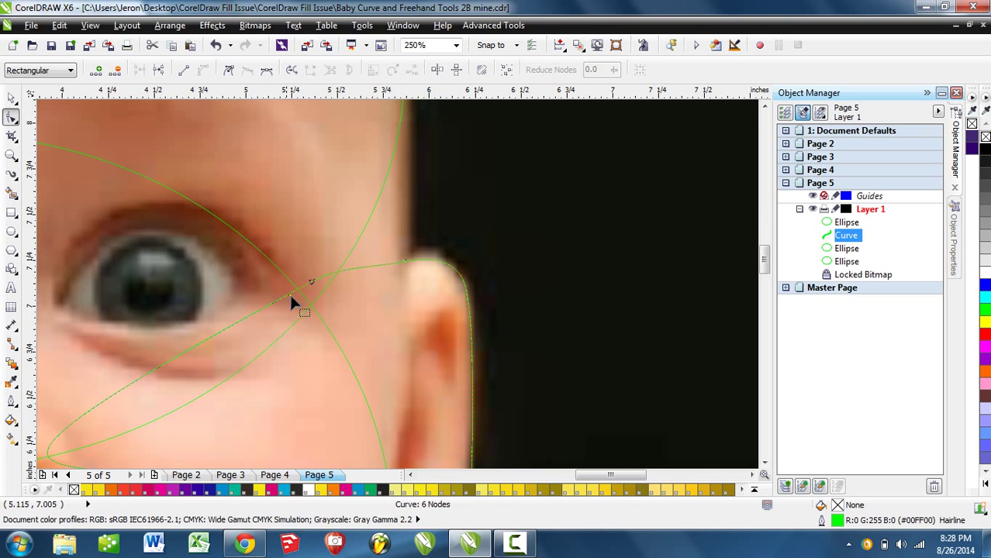
drag(324, 269, 354, 126)
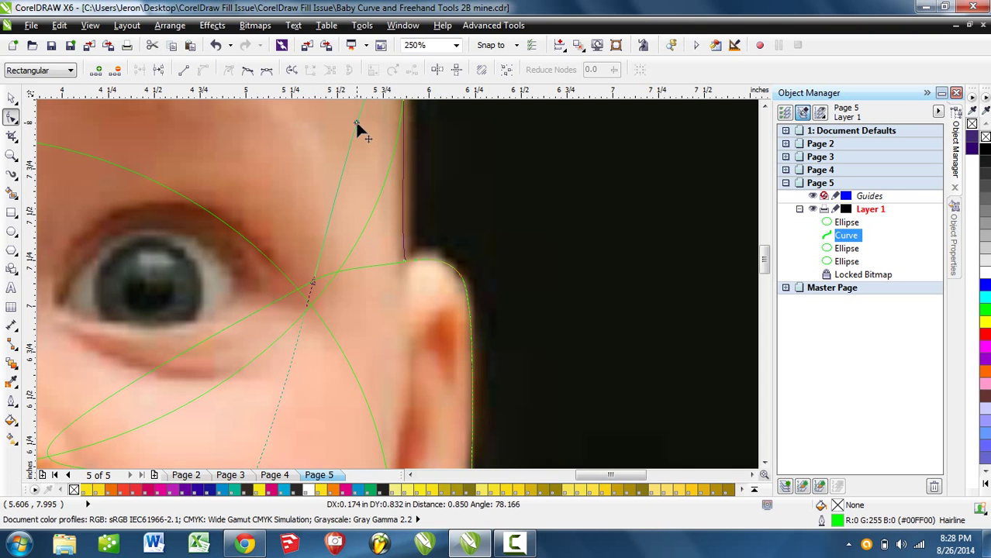
scroll(338, 342, up, 2)
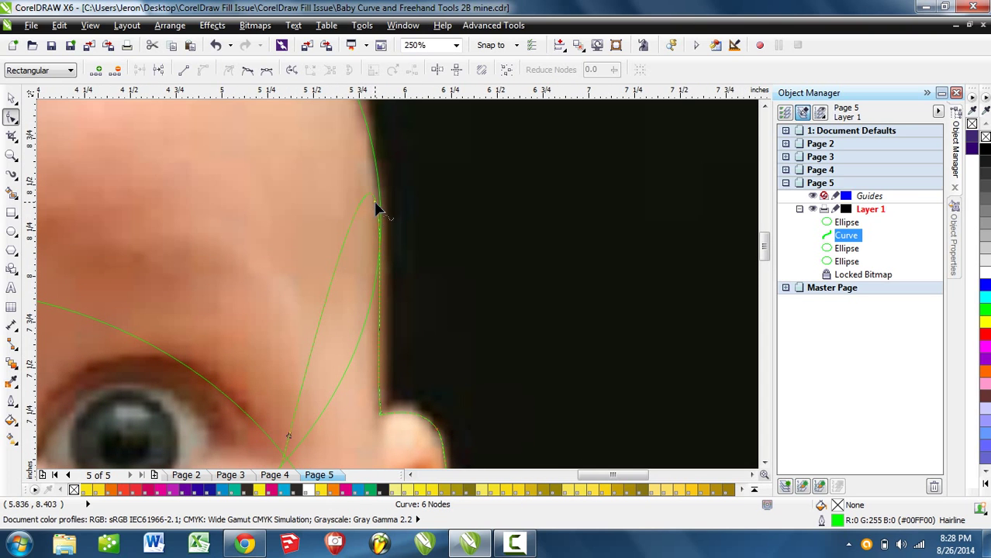
drag(376, 207, 389, 181)
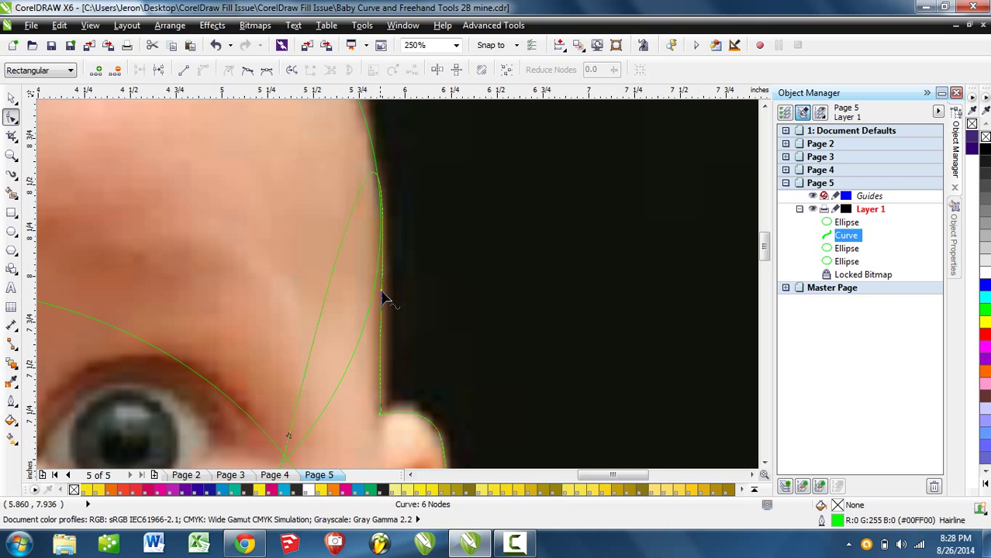
Delete the small ellipse at the photo's left ear
scroll(385, 297, down, 5)
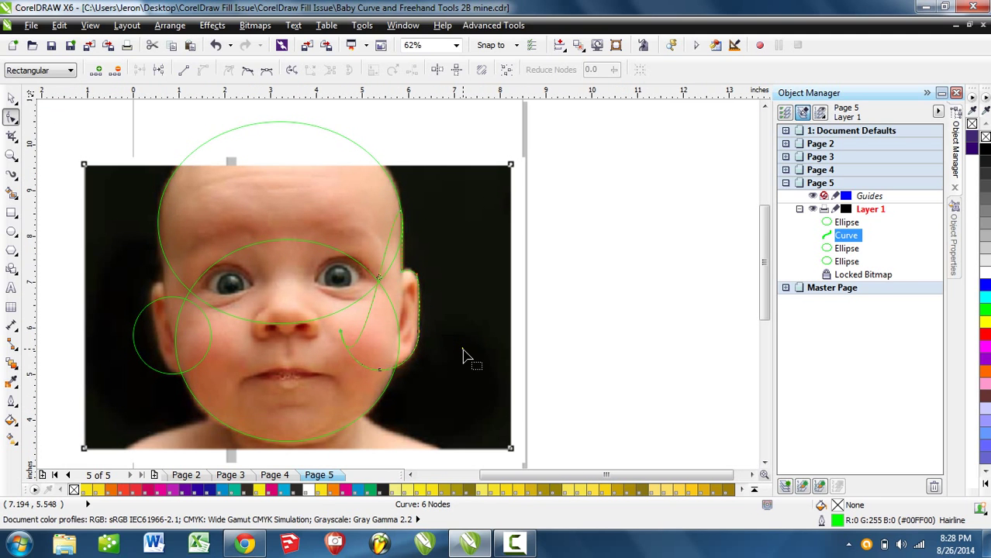
click(11, 96)
click(159, 358)
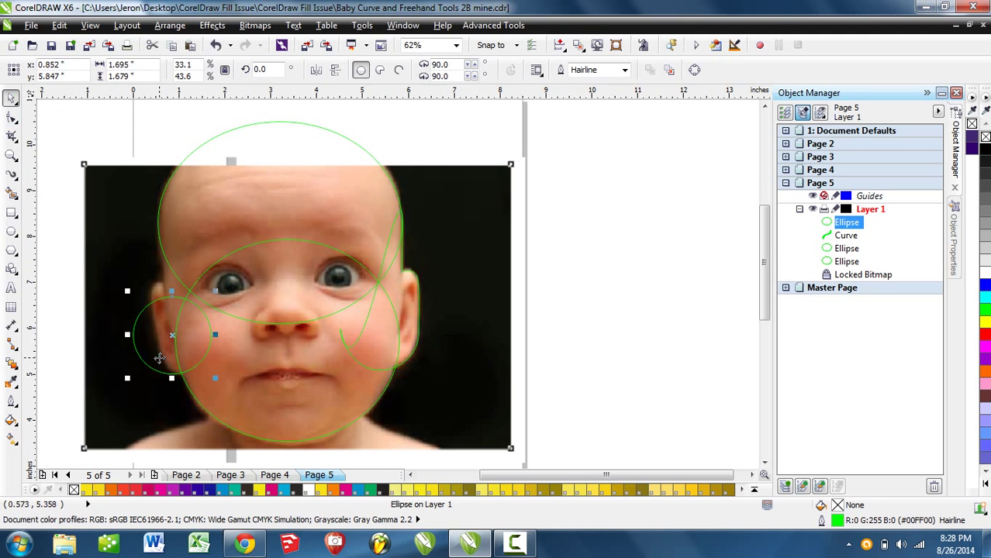
key(Delete)
Copy the right ear's curve to the left side of the face and mirror the copy horizontally
click(408, 312)
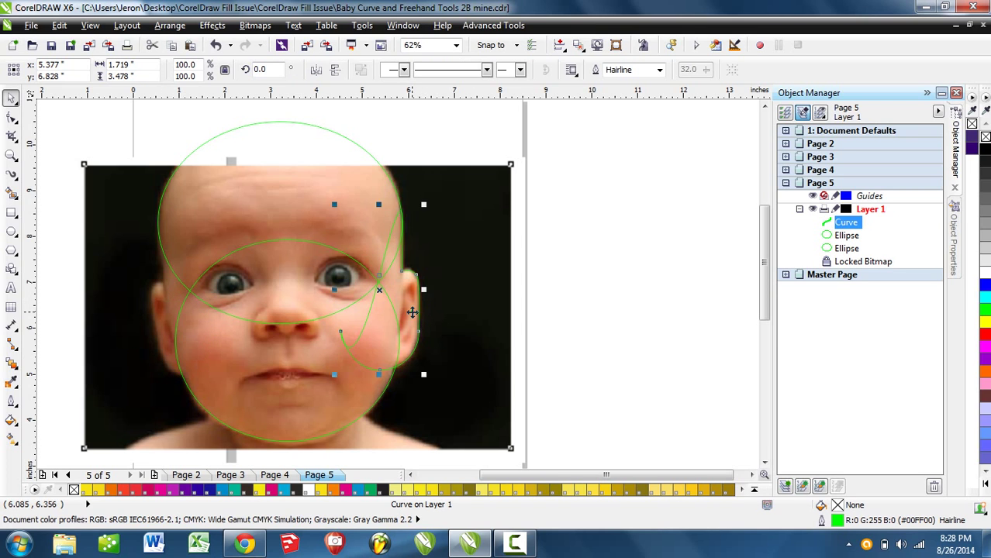
drag(409, 312, 209, 318)
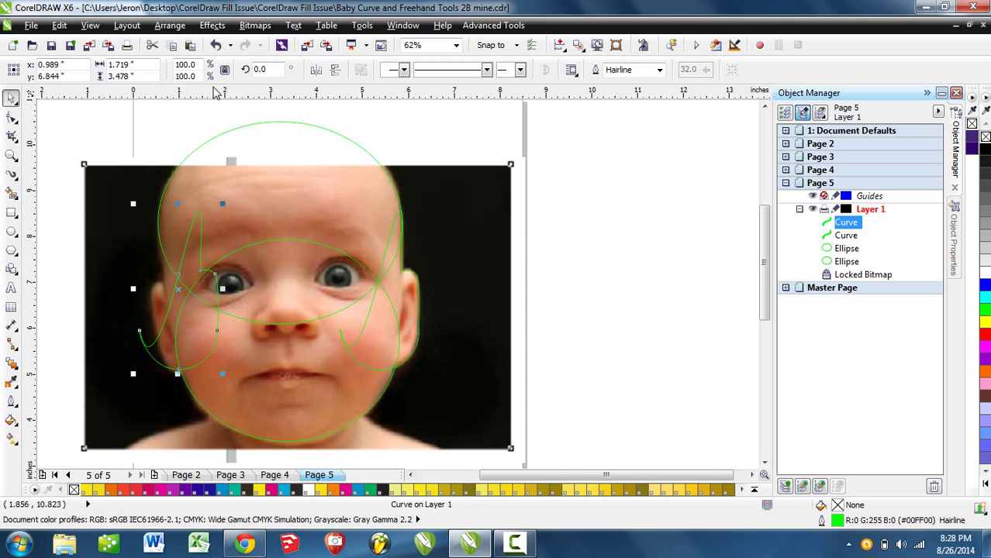
click(317, 69)
drag(242, 300, 348, 307)
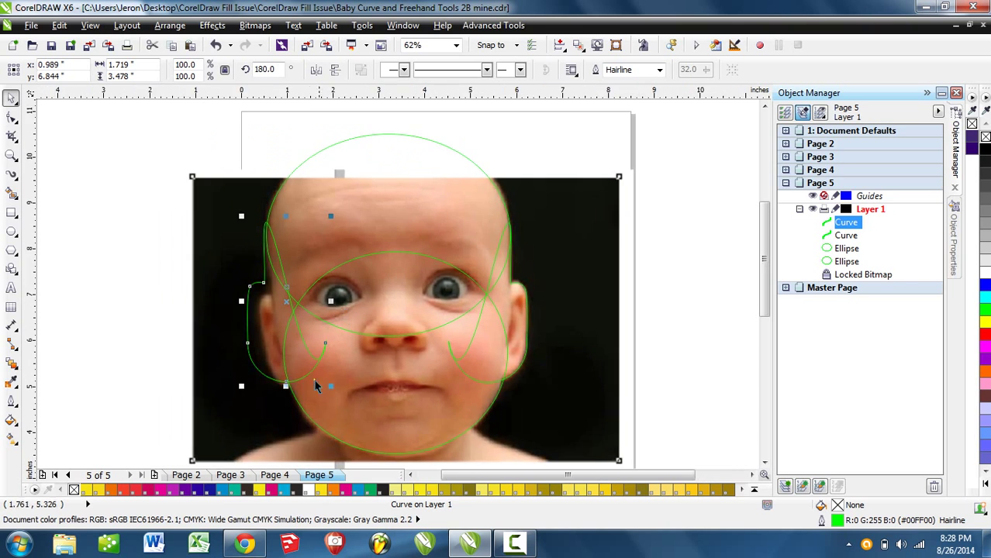
Move the mirrored curve against the photo's left ear and rotate it about 6.3 degrees to match the ear's slant
scroll(348, 307, up, 2)
drag(273, 324, 280, 339)
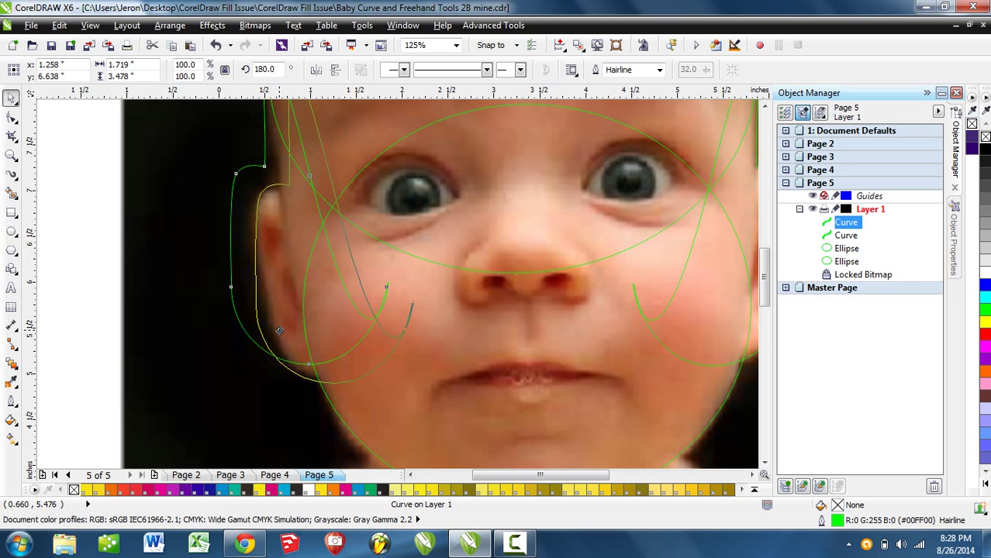
drag(249, 387, 265, 400)
scroll(245, 408, up, 1)
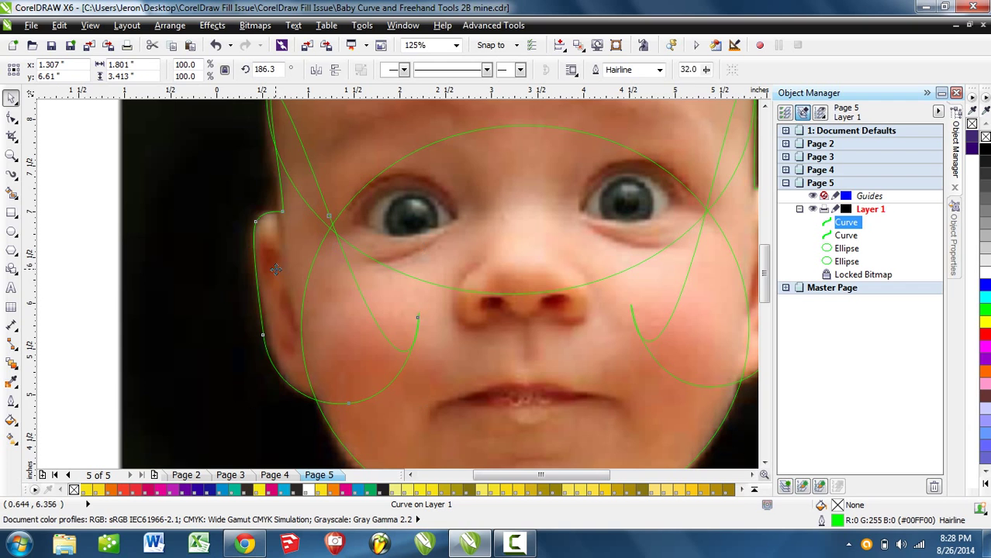
drag(276, 276, 276, 273)
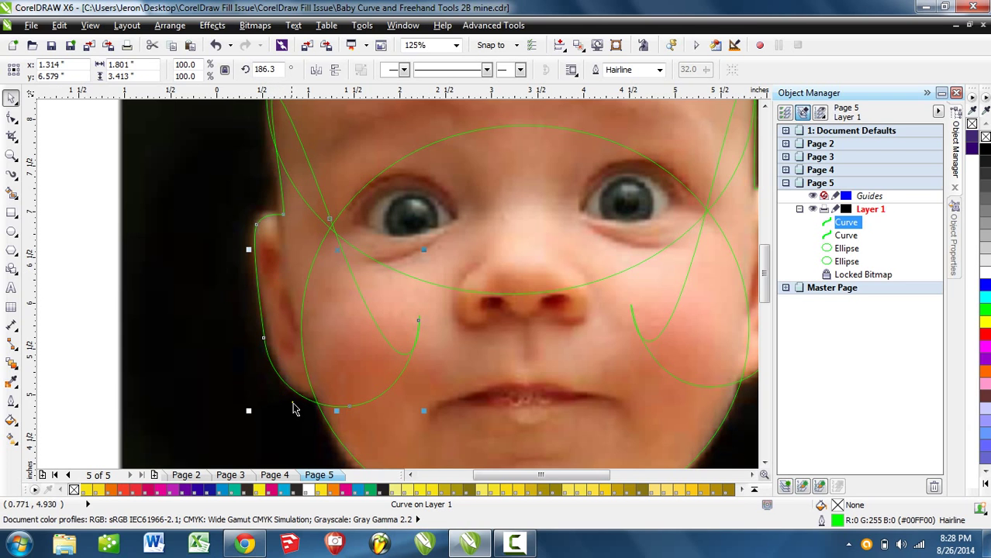
With the Shape tool, add a node on the lower outer edge of the left ear's curve and adjust the segment beside it
scroll(293, 408, up, 2)
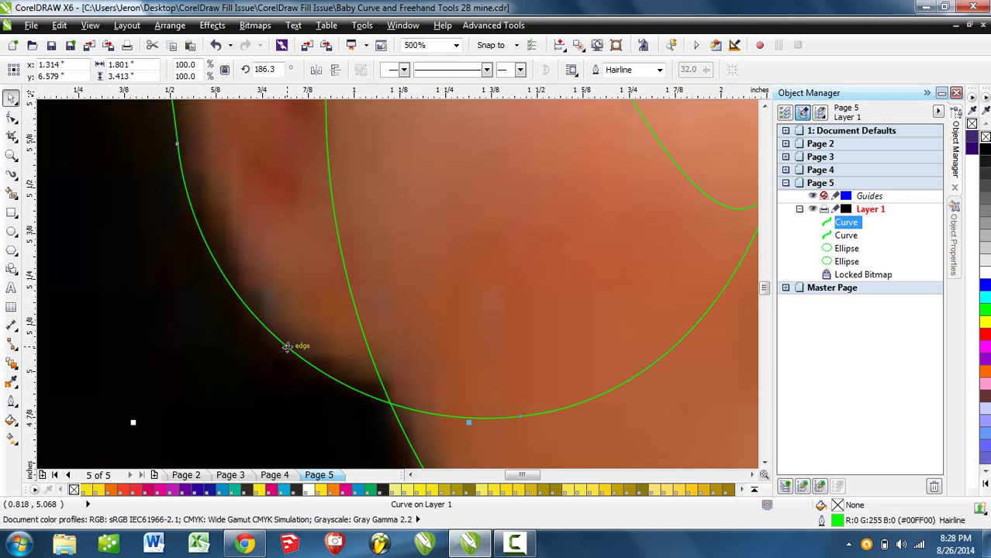
key(F10)
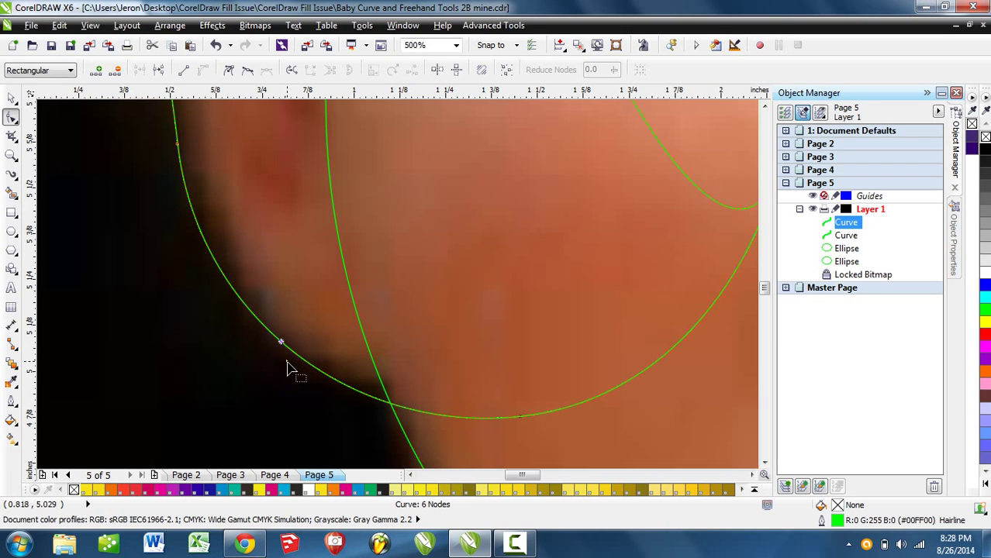
click(283, 345)
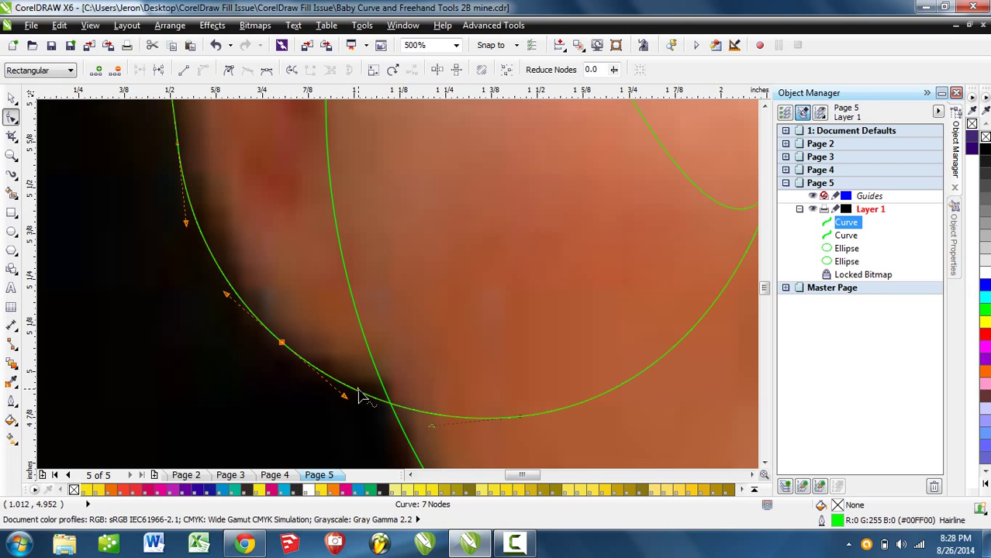
mouse_move(361, 394)
mouse_down()
mouse_move(374, 385)
mouse_move(354, 404)
mouse_up()
scroll(346, 267, down, 4)
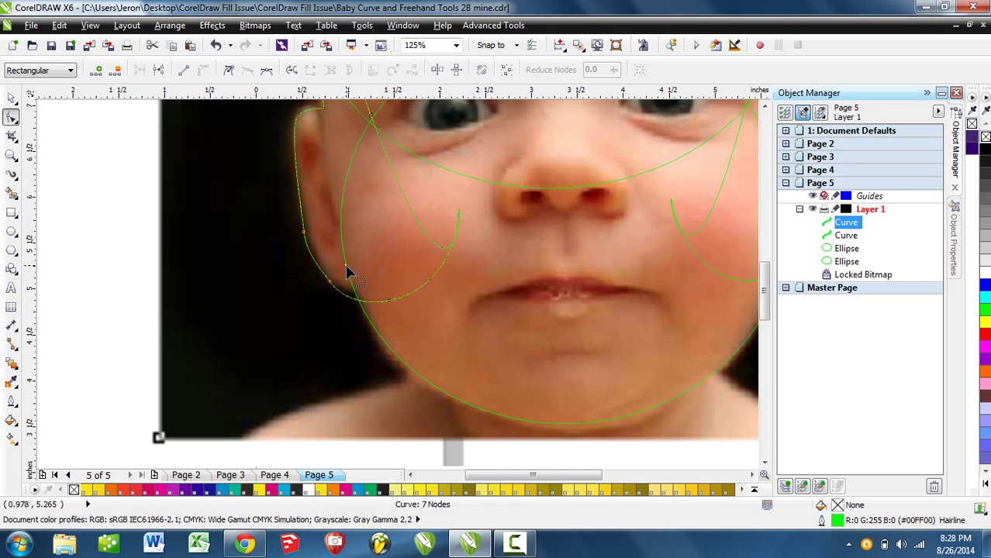
Shift the outer node of the left ear's curve inward against the ear's edge
click(303, 291)
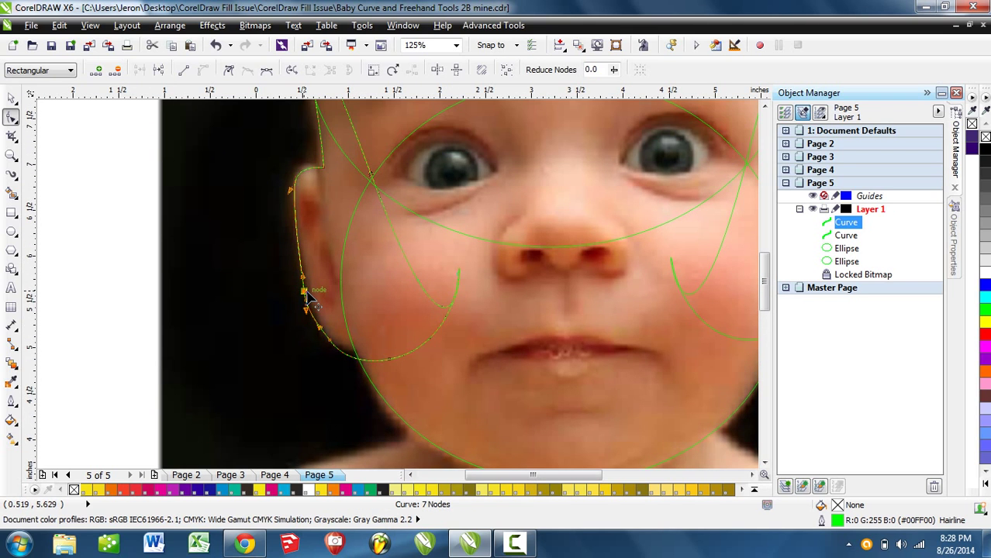
scroll(304, 297, up, 2)
drag(303, 292, 311, 287)
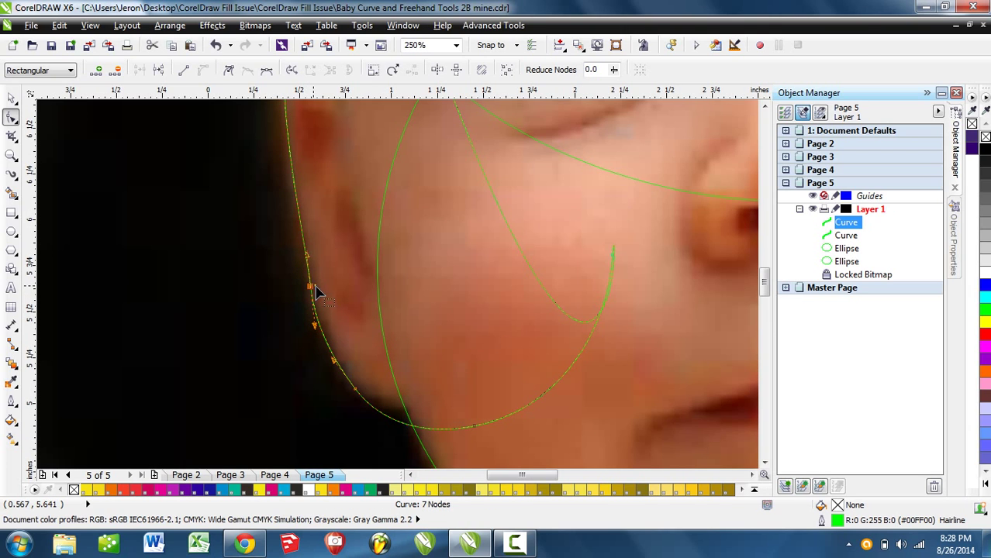
Add a node below the left earlobe and bend the curve's underside toward the jaw
click(367, 403)
key(plus)
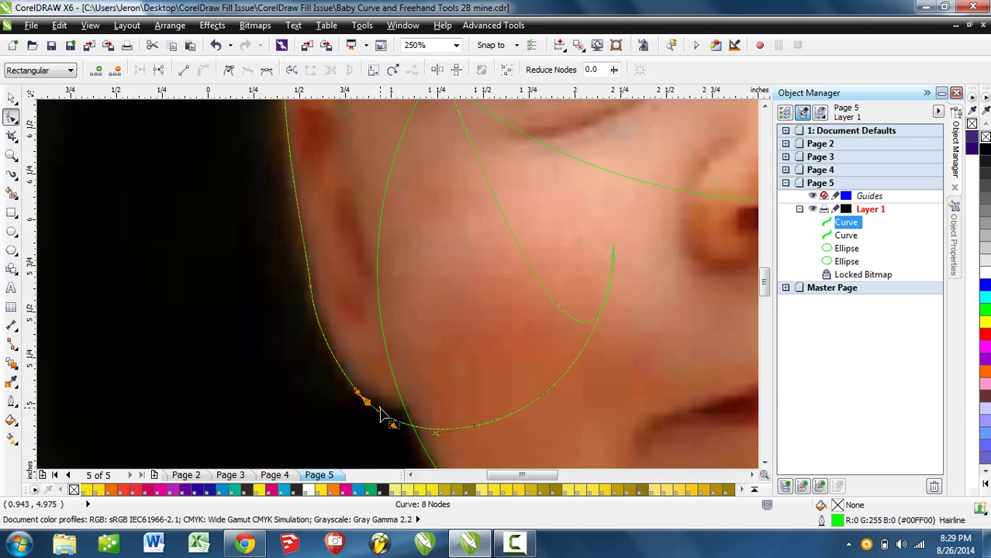
drag(368, 403, 387, 410)
click(425, 427)
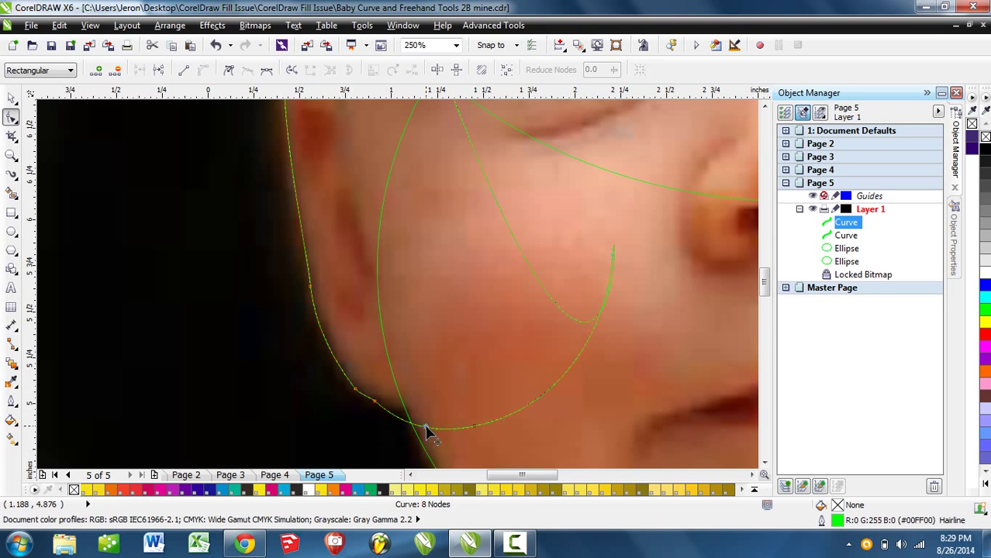
scroll(425, 430, down, 4)
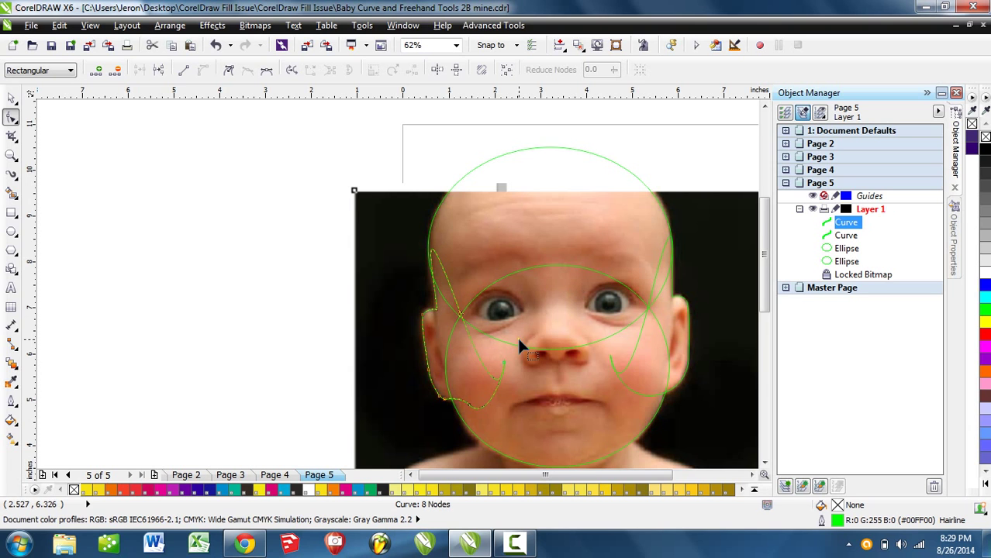
Add a node on the left curve above the ear, move it onto the head's edge, and pull the curve's top inside the head
scroll(442, 288, up, 5)
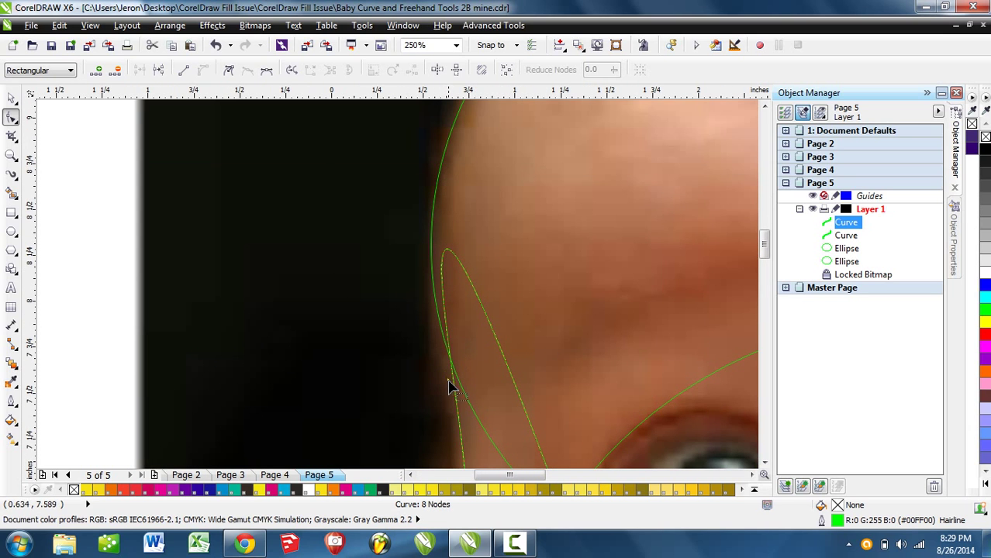
double_click(449, 364)
drag(451, 372, 436, 291)
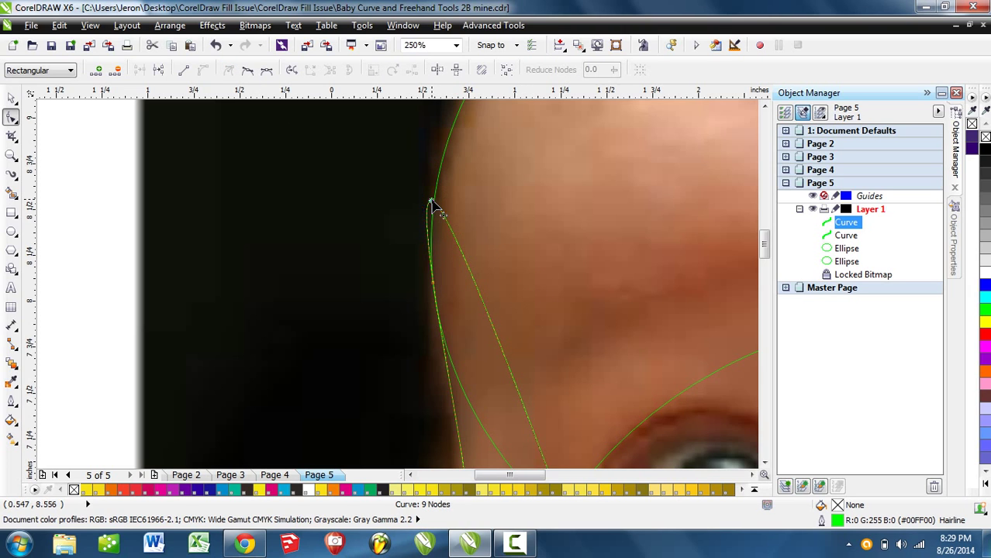
drag(431, 205, 543, 232)
scroll(637, 378, down, 1)
scroll(637, 378, down, 1)
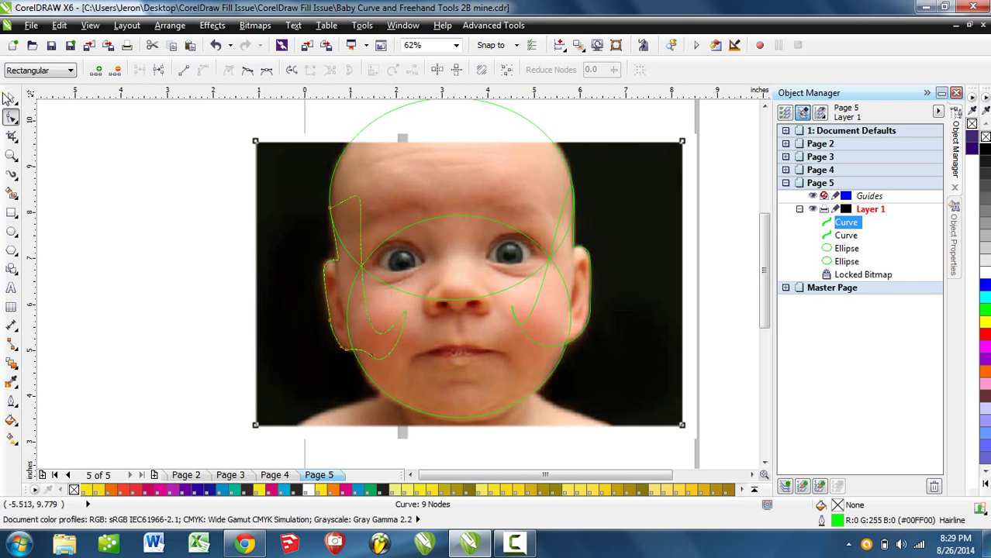
Select the two ear curves and both ellipses and weld them into a single head outline
click(10, 98)
scroll(284, 245, down, 1)
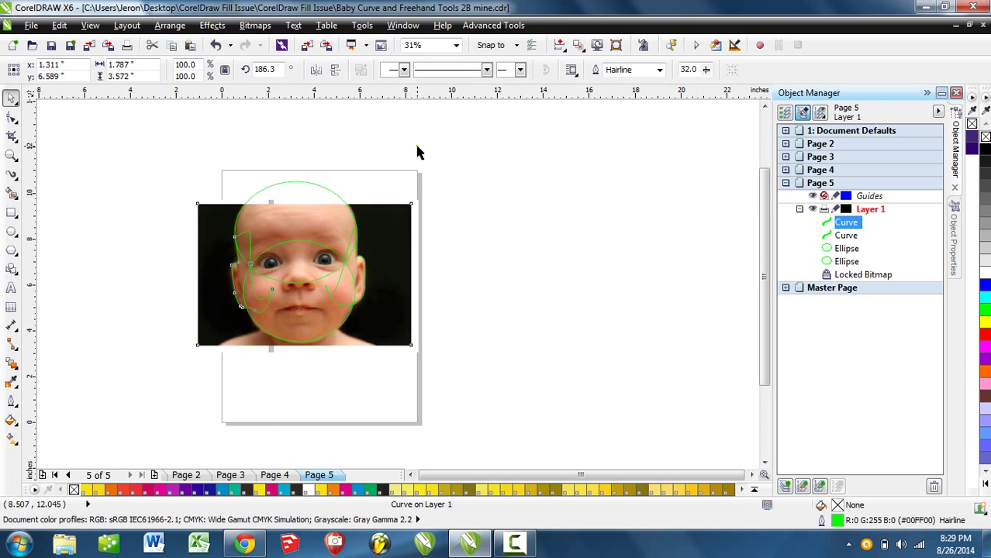
mouse_move(415, 152)
mouse_down()
mouse_move(207, 380)
mouse_move(215, 405)
mouse_up()
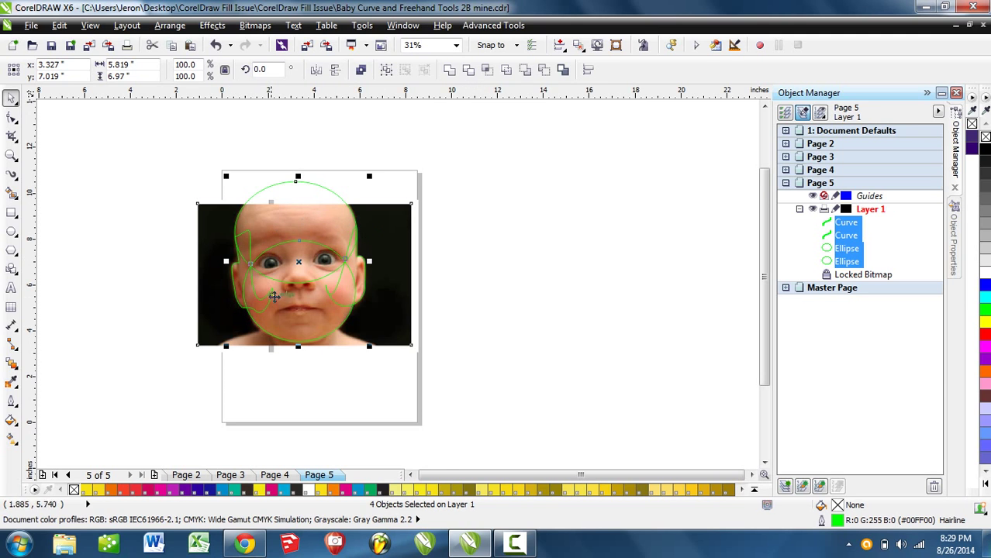
click(450, 70)
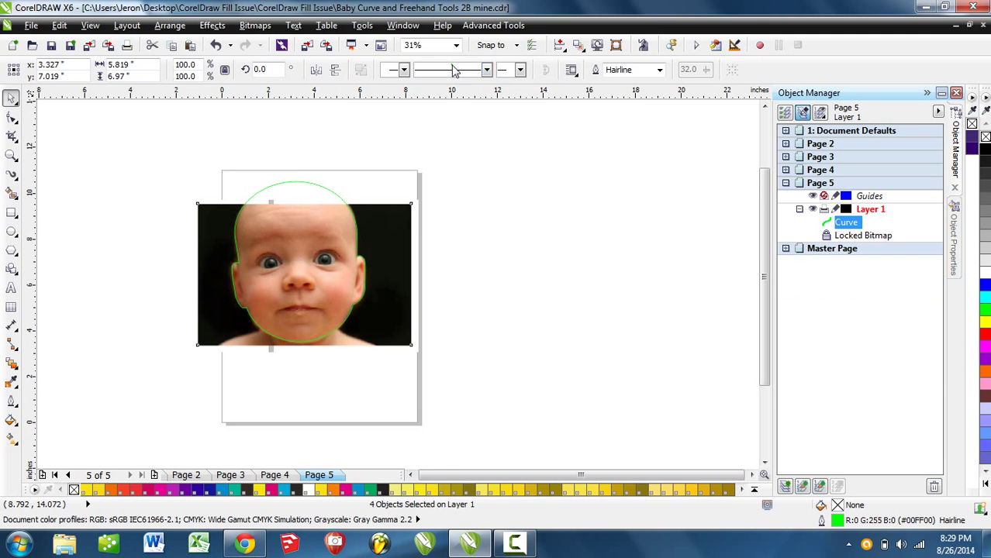
scroll(475, 298, up, 2)
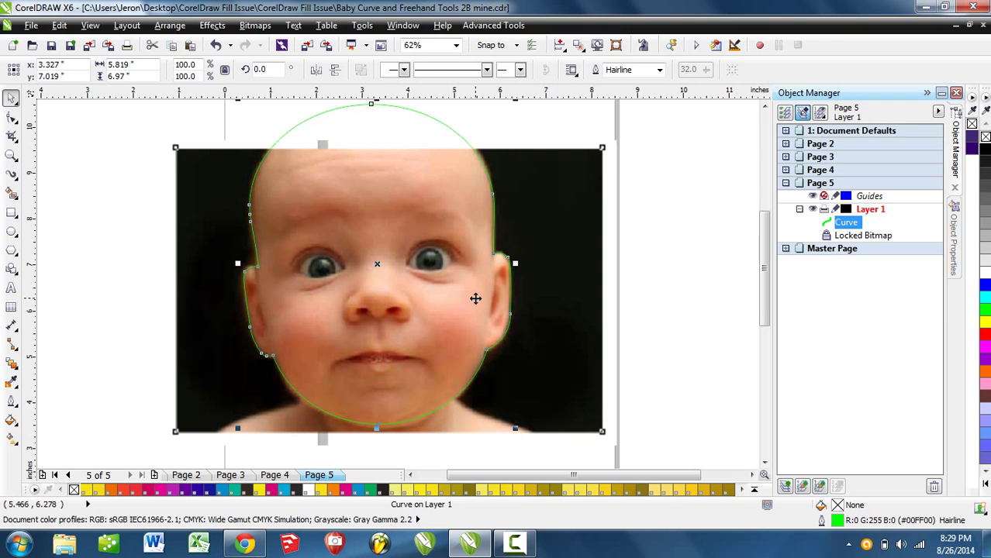
Give the head outline a uniform fill sampled from the baby's skin, RGB 228, 182, 148 (#E4B694)
drag(404, 221, 409, 277)
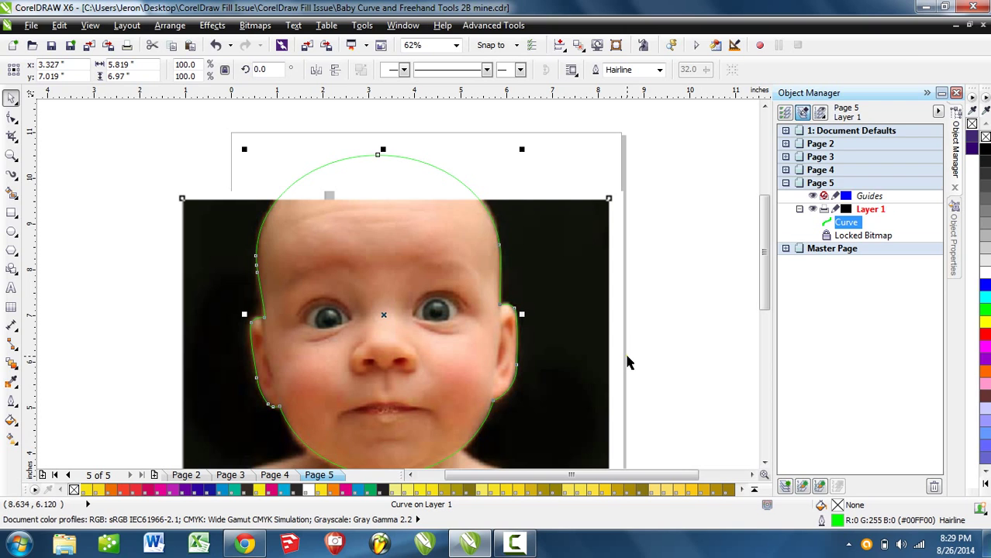
click(952, 226)
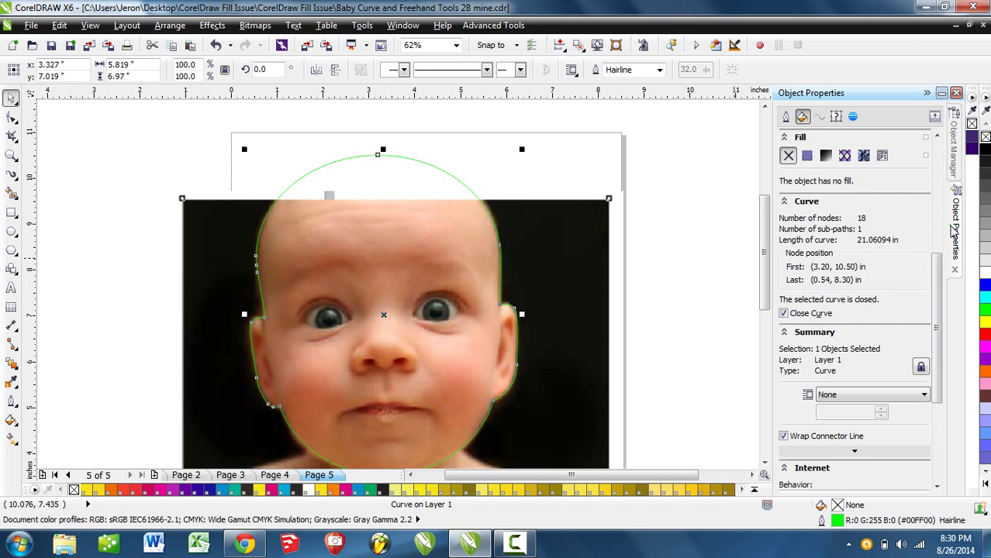
click(806, 155)
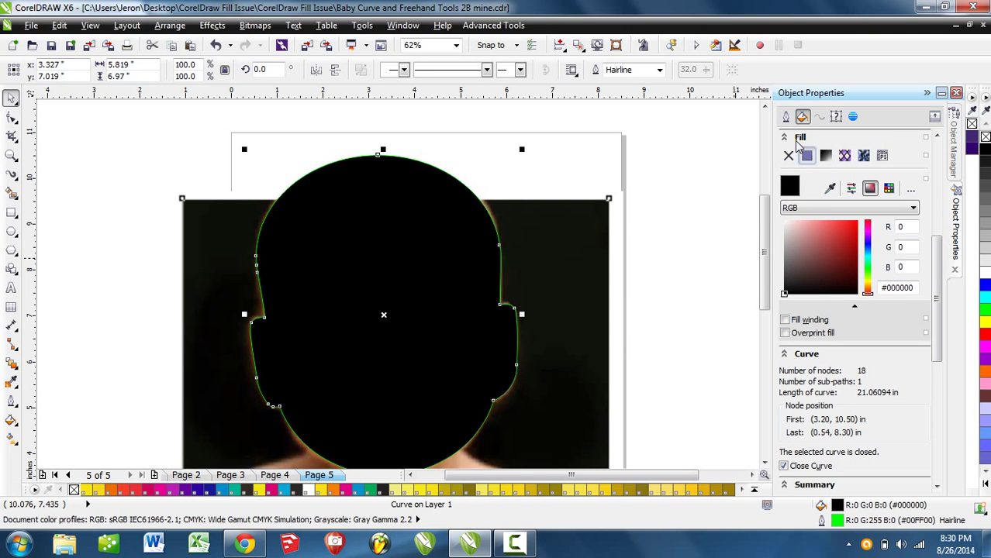
click(829, 188)
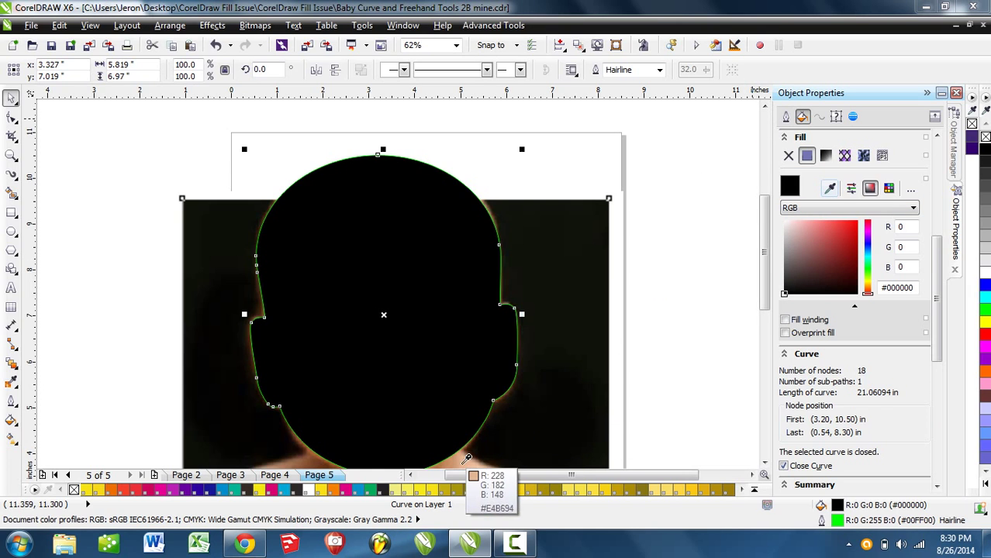
click(466, 458)
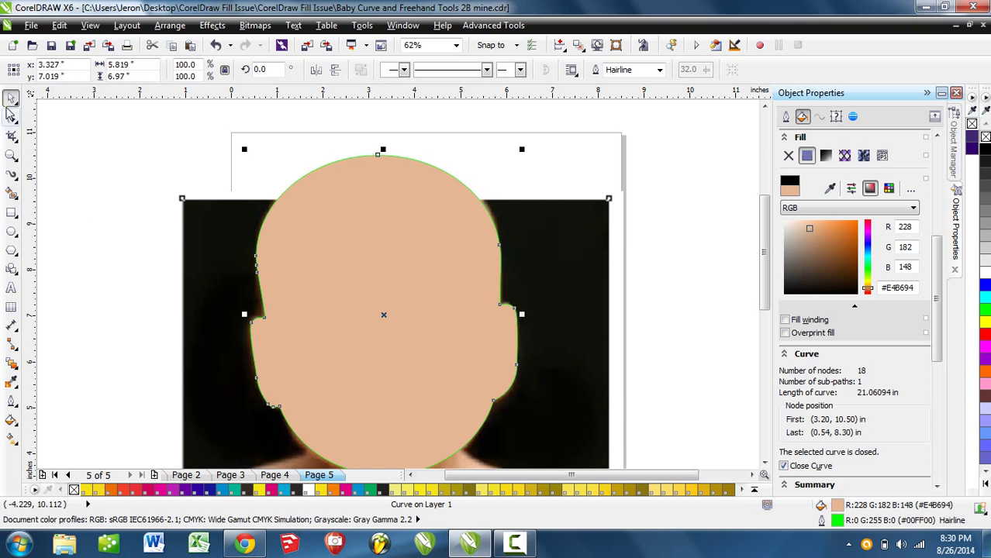
Remove the outline color from the filled head shape so only its skin-tone fill remains
click(70, 289)
click(335, 403)
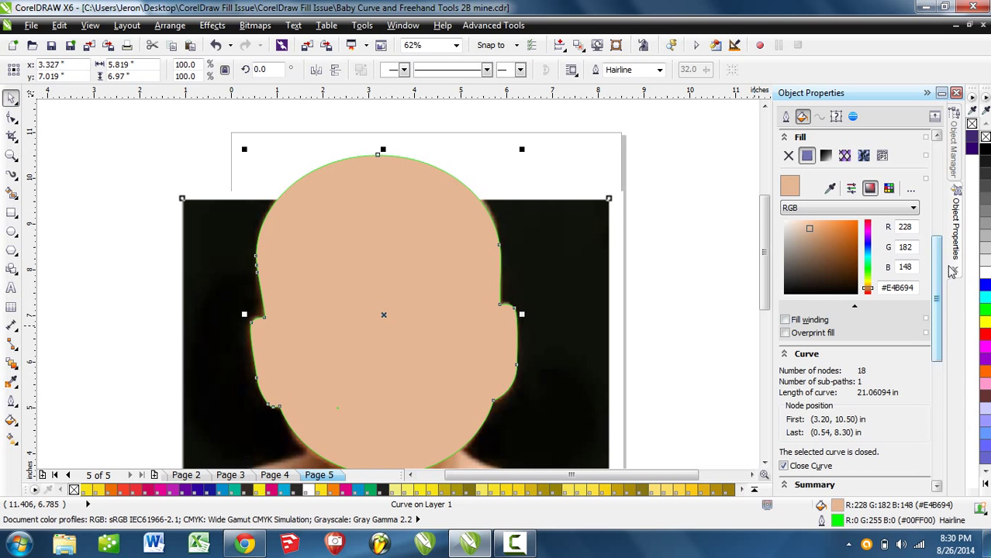
right_click(984, 136)
scroll(571, 267, down, 3)
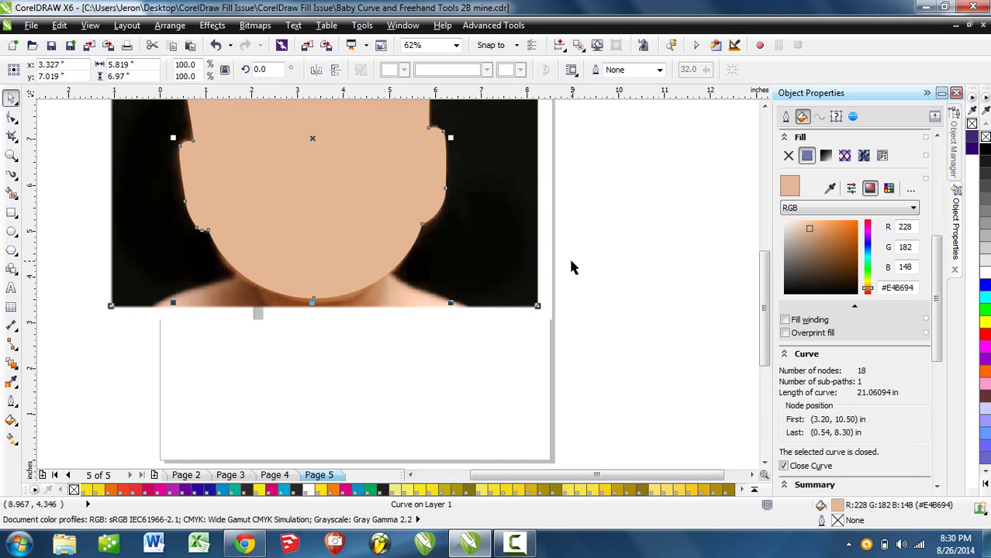
scroll(571, 268, down, 2)
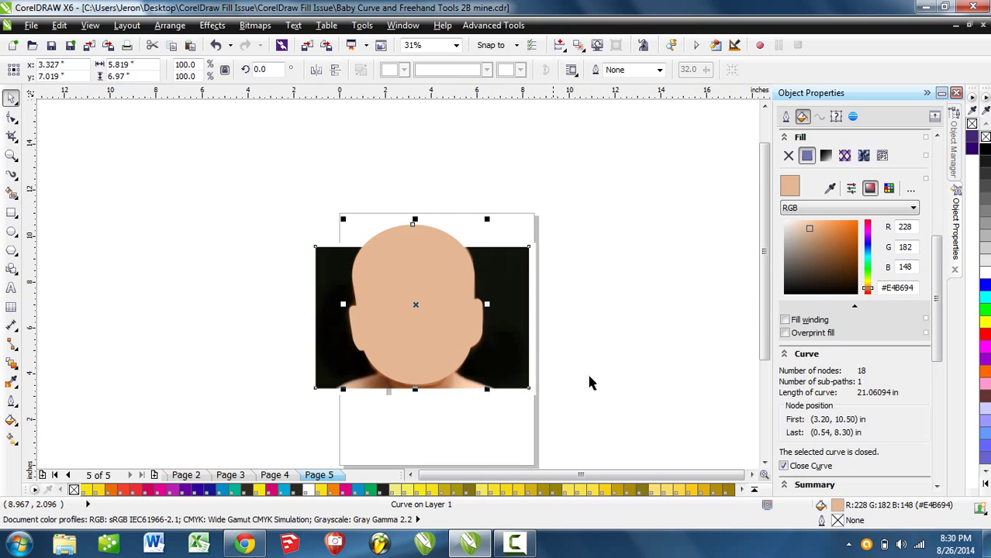
Move the head curve beneath the locked bitmap in Layer 1's stacking order
click(954, 147)
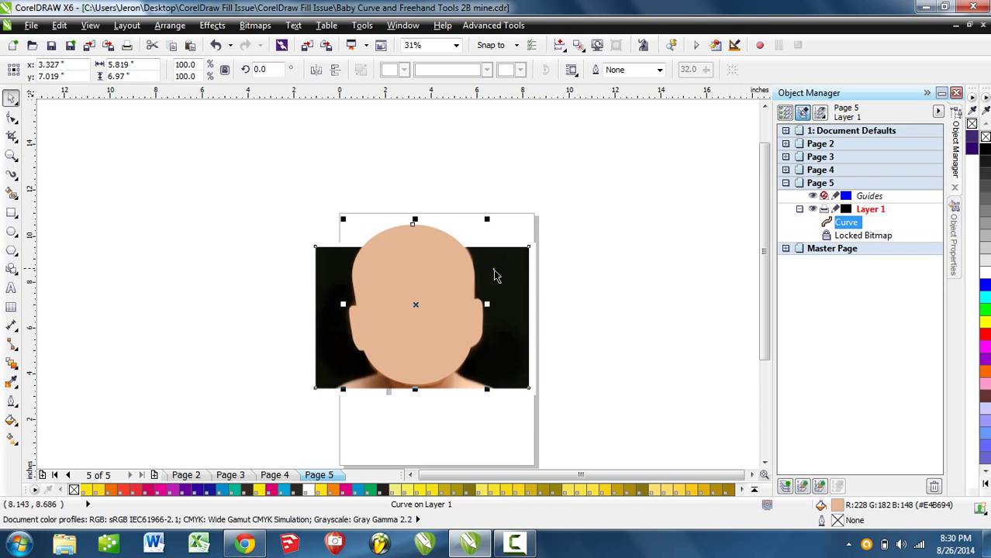
click(212, 376)
click(474, 320)
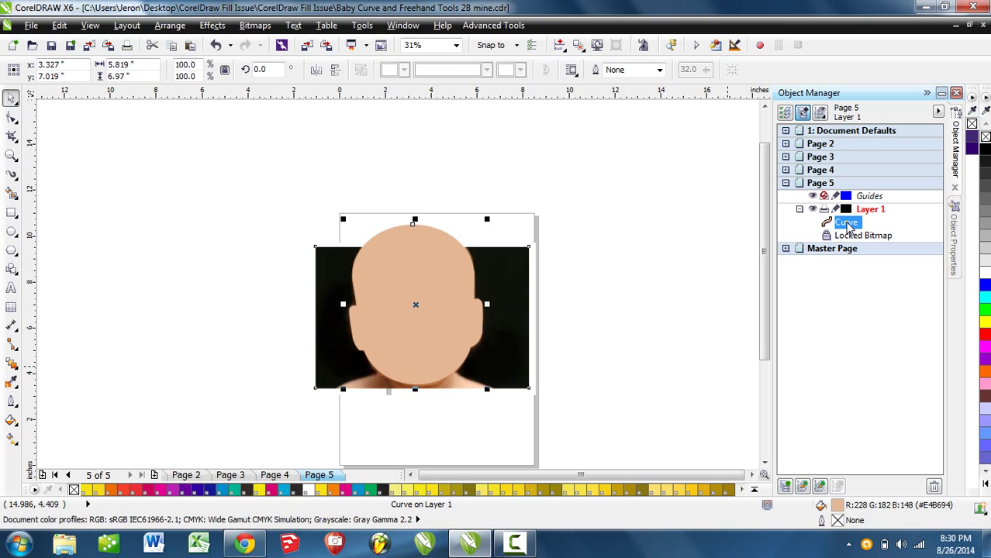
drag(849, 224, 853, 241)
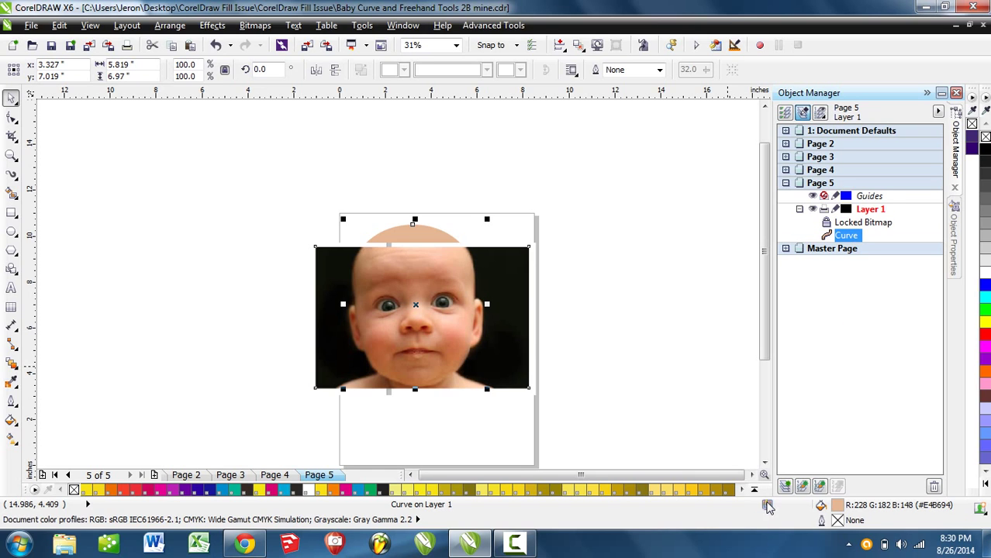
Create a new layer on page 5 and move the head curve from Layer 1 into it
click(785, 486)
click(721, 336)
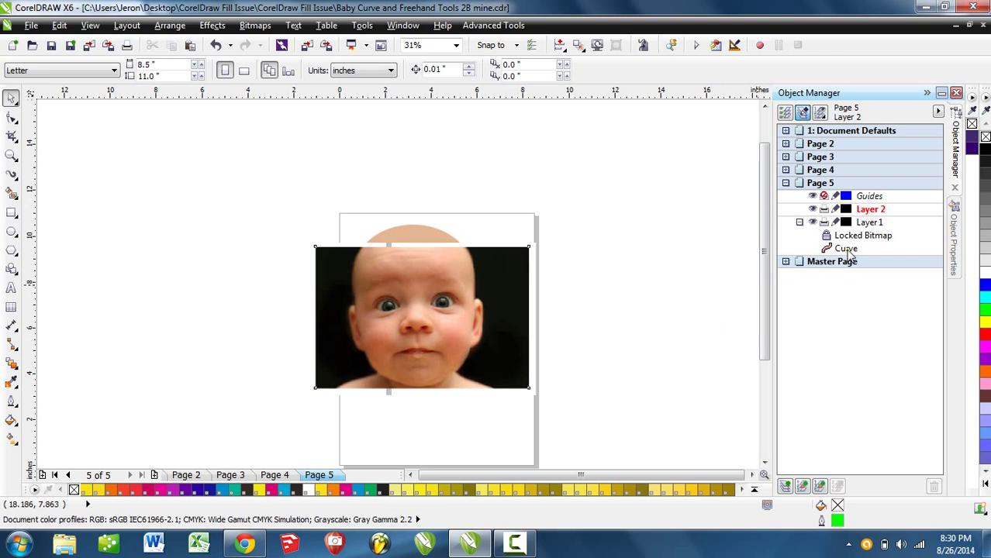
drag(845, 248, 862, 218)
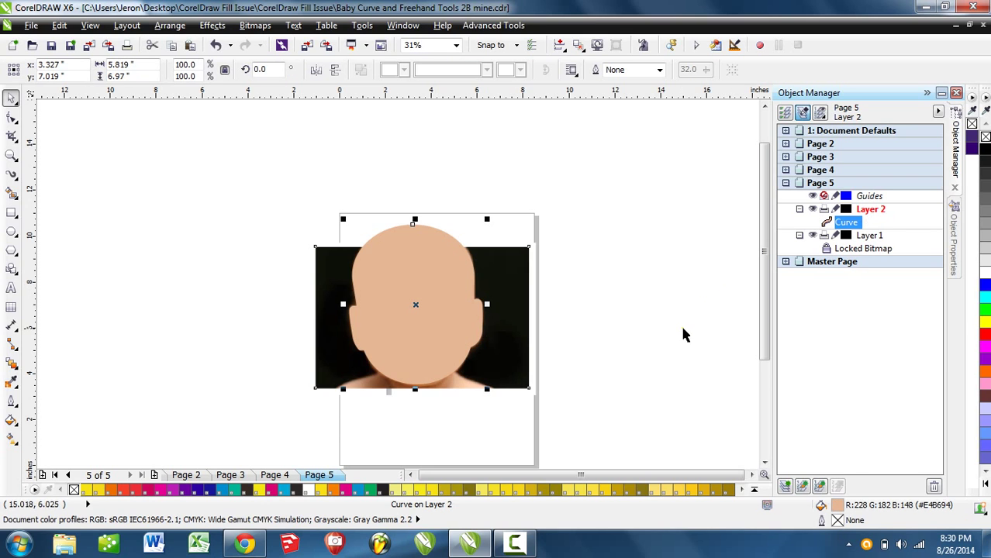
click(683, 334)
Hide Layer 2 with the head curve and make Layer 1 the active layer
click(812, 209)
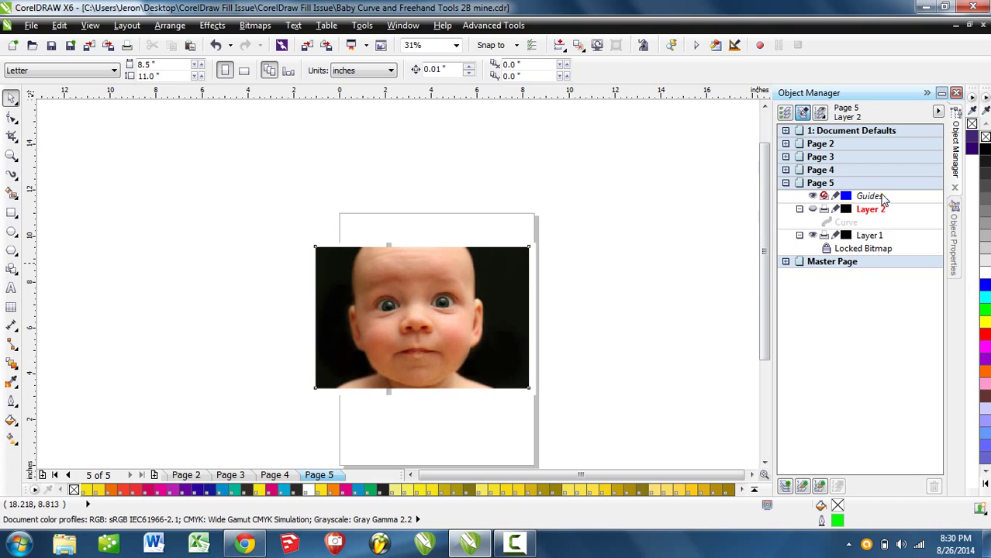
click(872, 235)
click(877, 209)
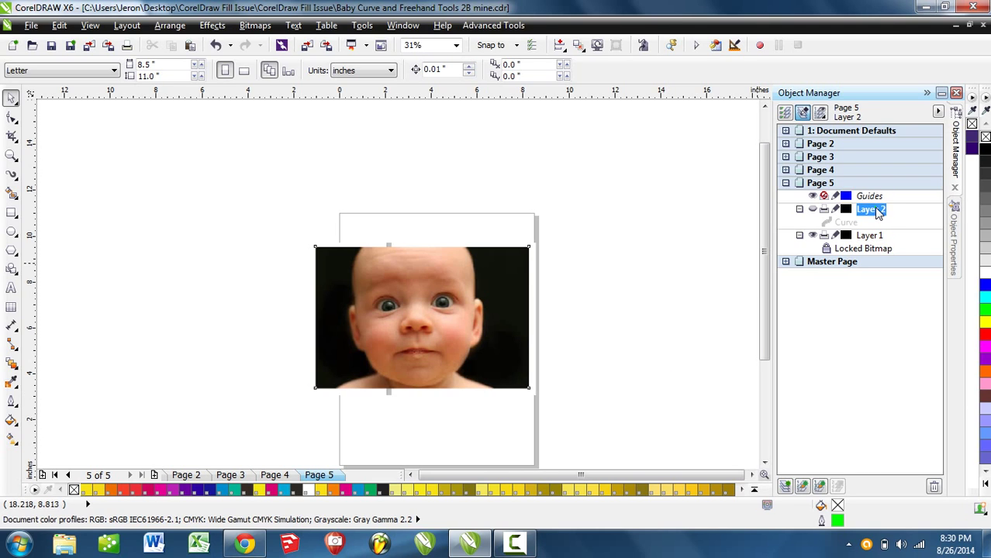
click(876, 211)
click(814, 209)
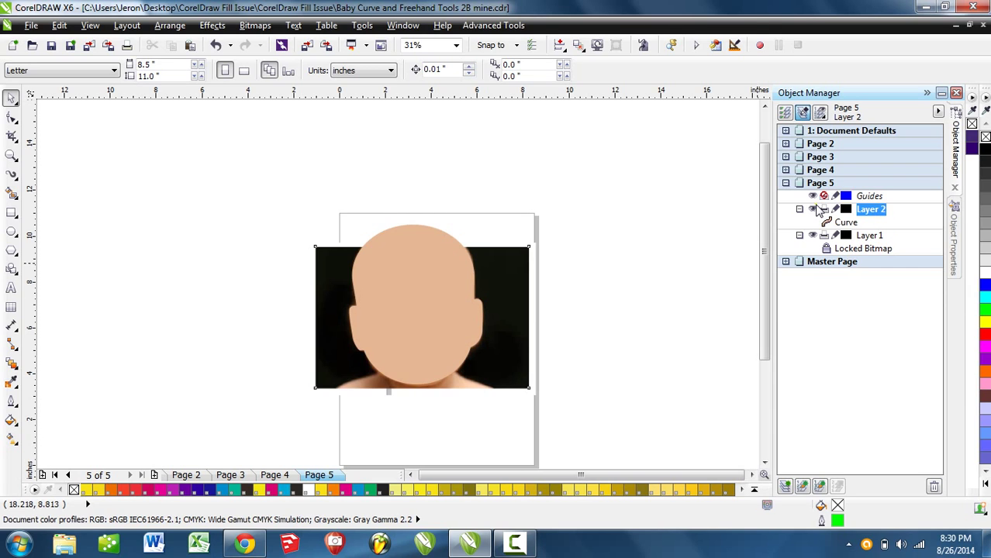
click(814, 209)
click(870, 237)
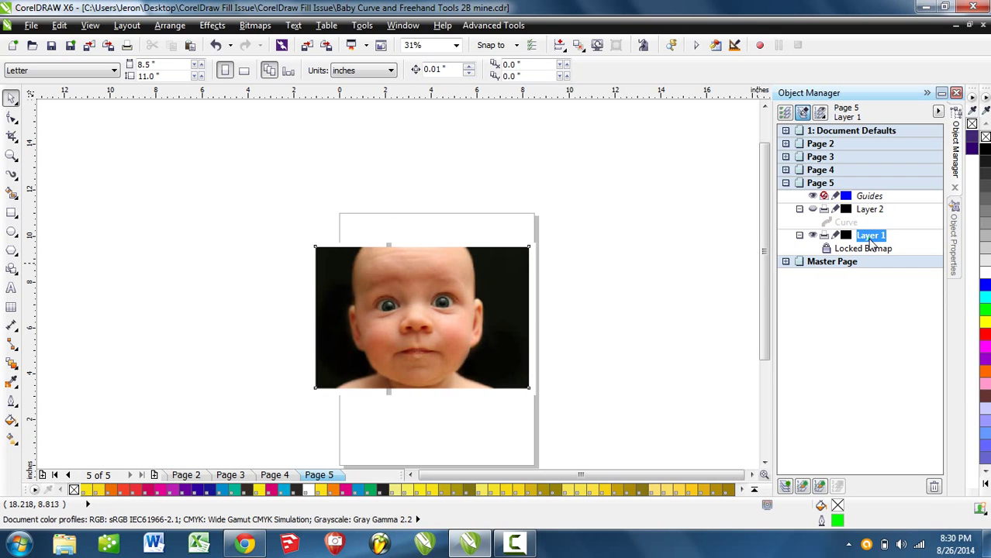
click(814, 211)
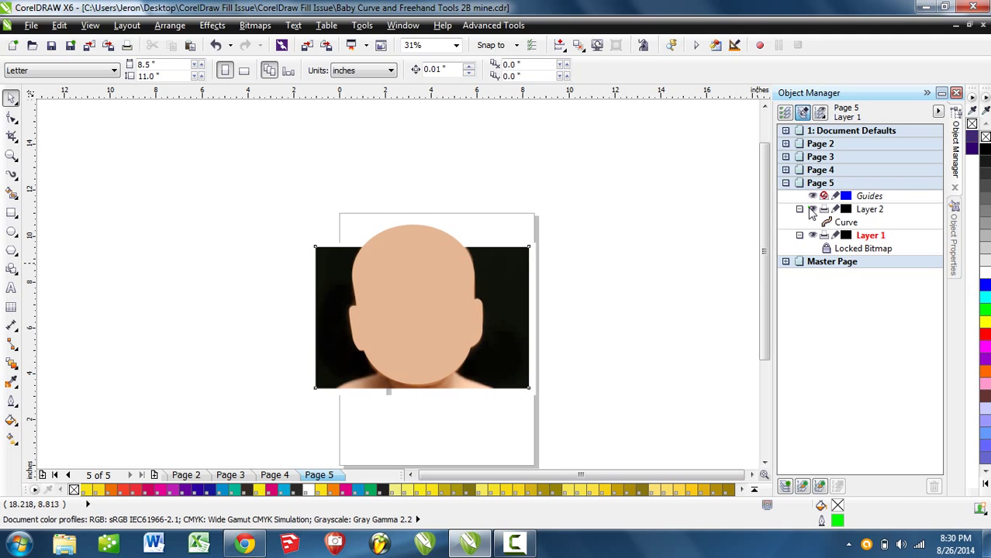
click(812, 210)
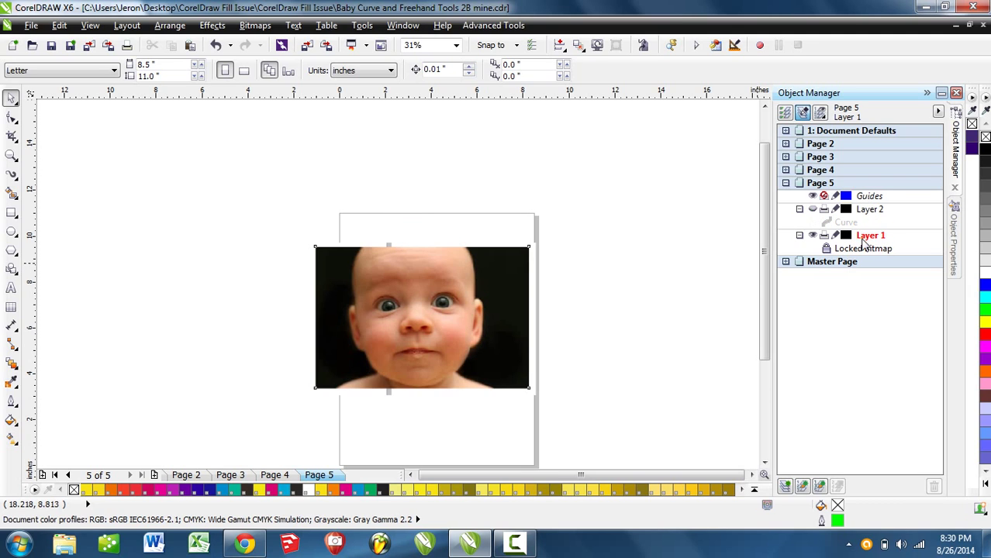
click(863, 241)
Draw an ellipse about 0.60 by 0.57 inches around the iris of the eye on the photo's right side
scroll(443, 318, up, 4)
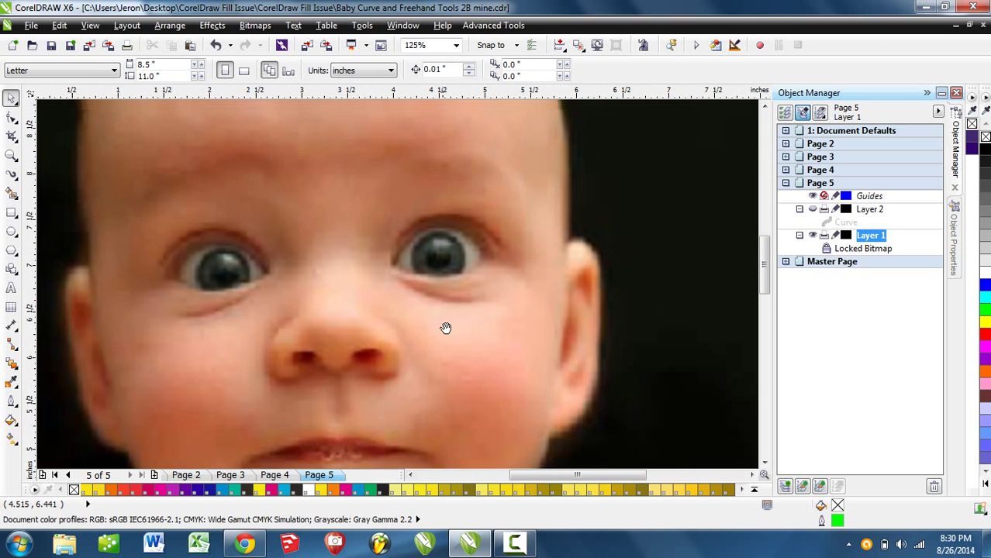
drag(445, 328, 480, 394)
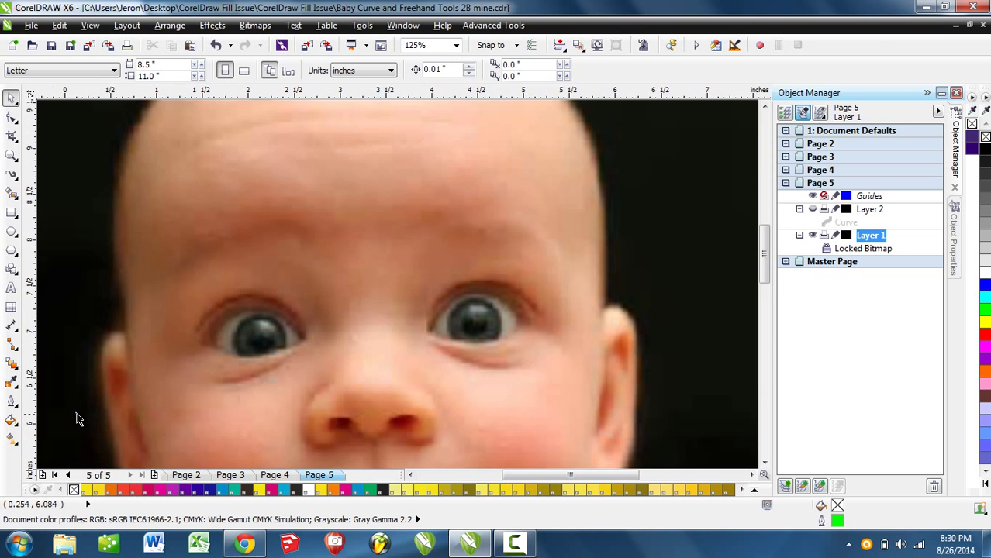
click(11, 230)
drag(456, 305, 500, 351)
drag(450, 327, 473, 292)
click(491, 44)
click(500, 128)
scroll(476, 367, up, 3)
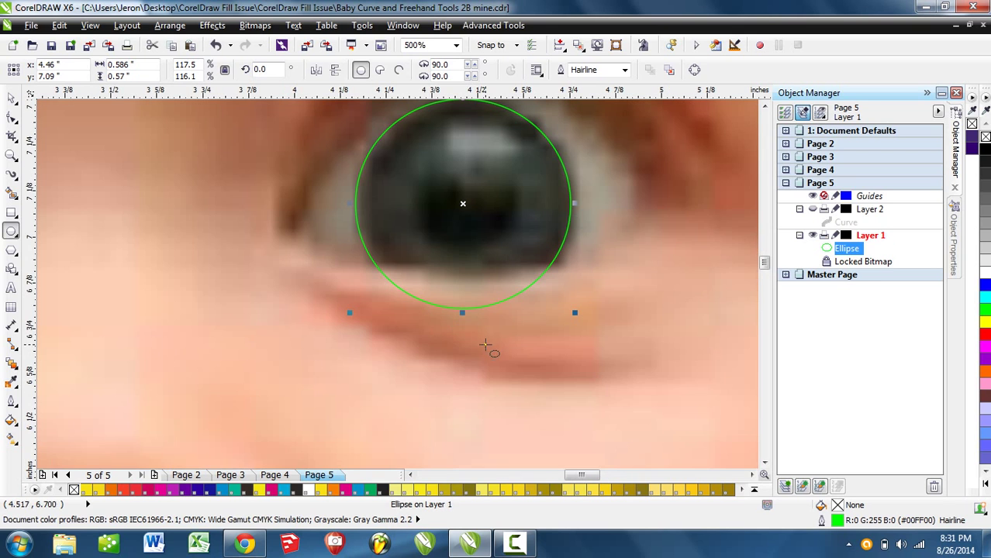
scroll(484, 346, up, 2)
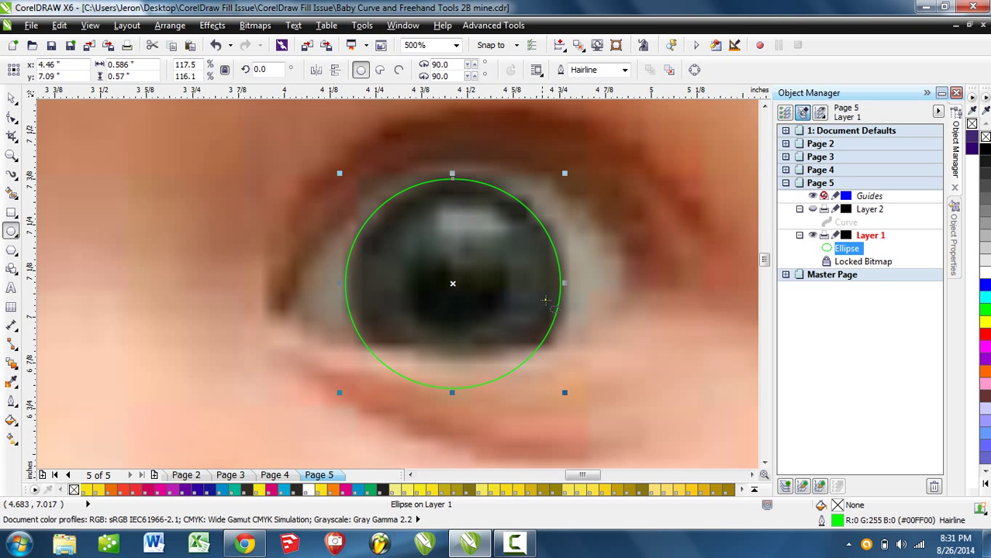
drag(568, 283, 571, 284)
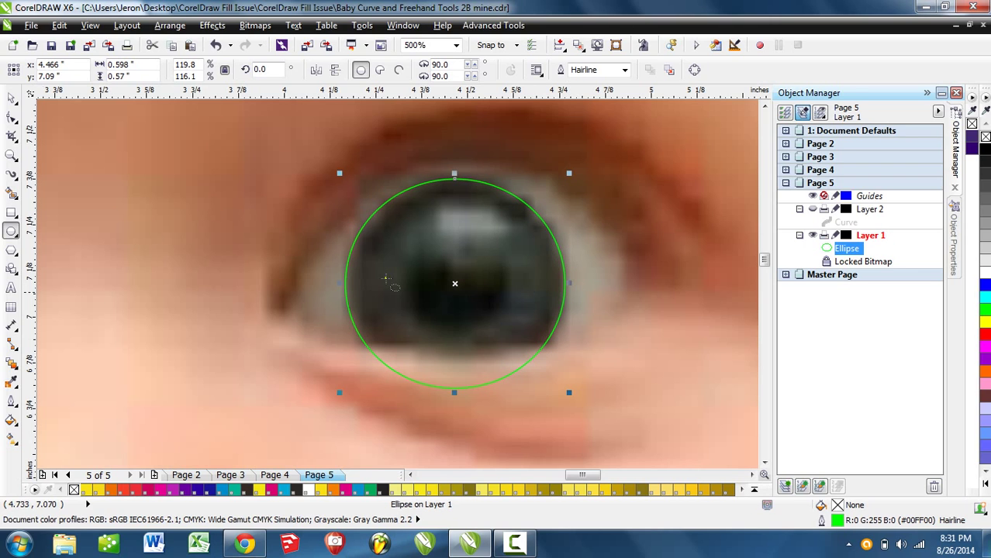
Convert the iris ellipse to curves, add two nodes where it meets the lower eyelid, and delete its bottommost node
click(11, 117)
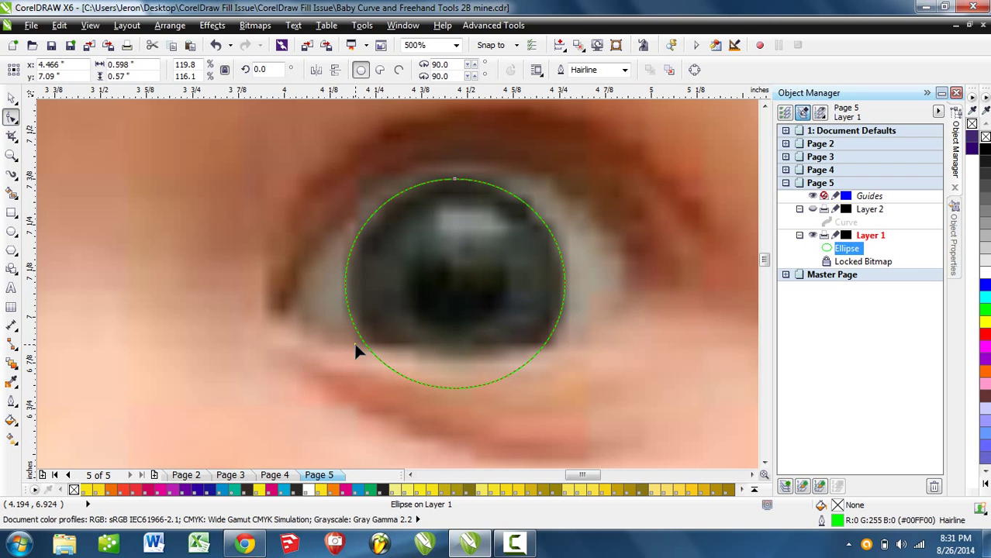
key(ctrl+q)
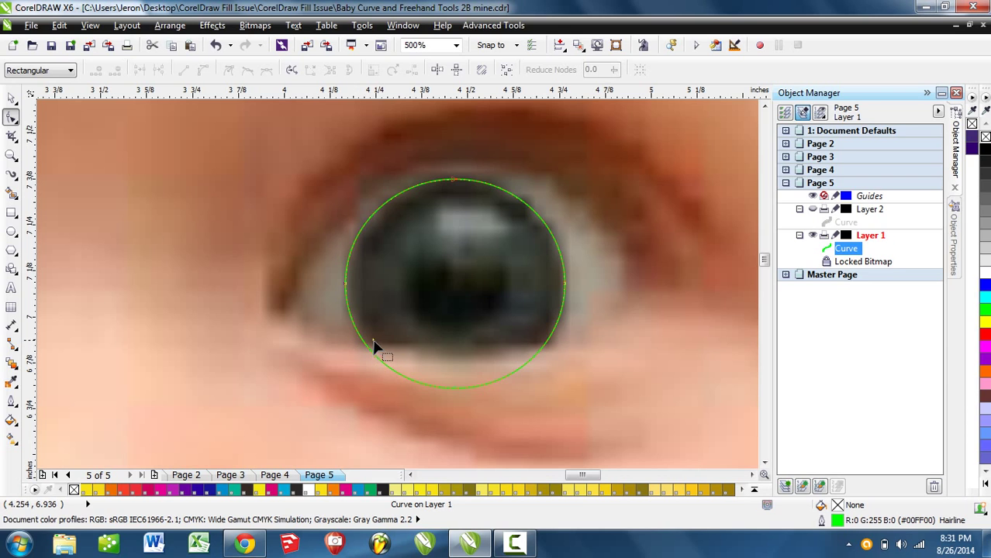
click(369, 353)
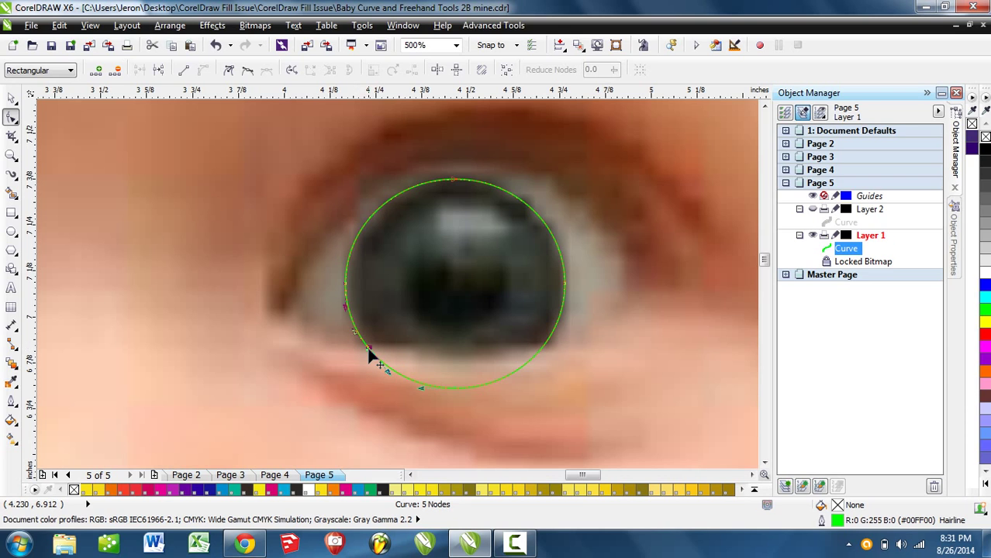
double_click(546, 346)
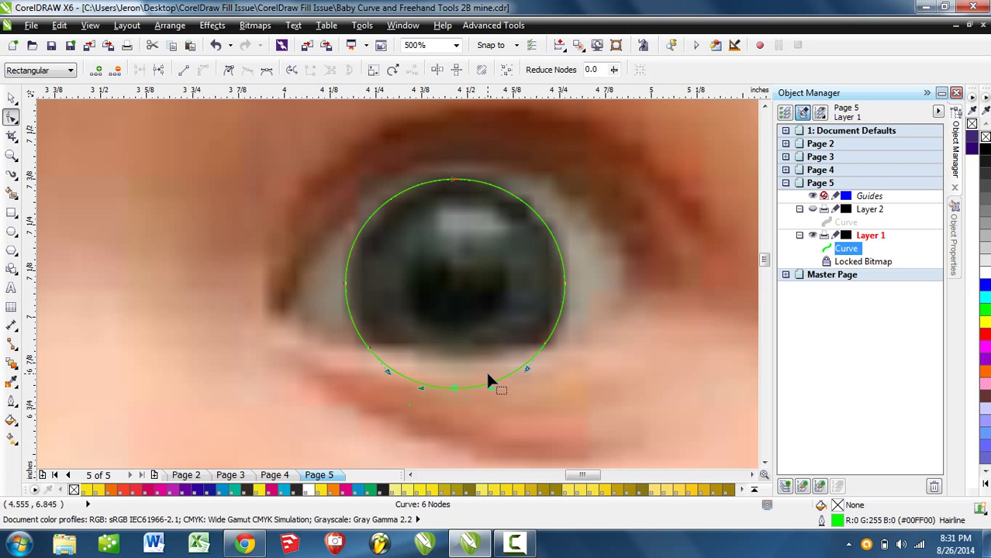
key(Delete)
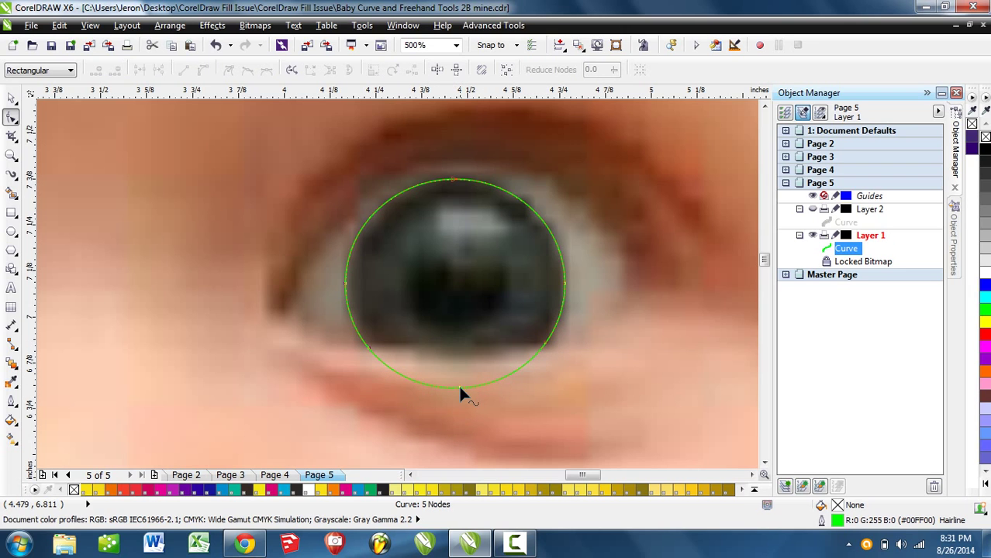
Convert the iris curve's bottom segment to a straight line along the lower eyelid
click(460, 388)
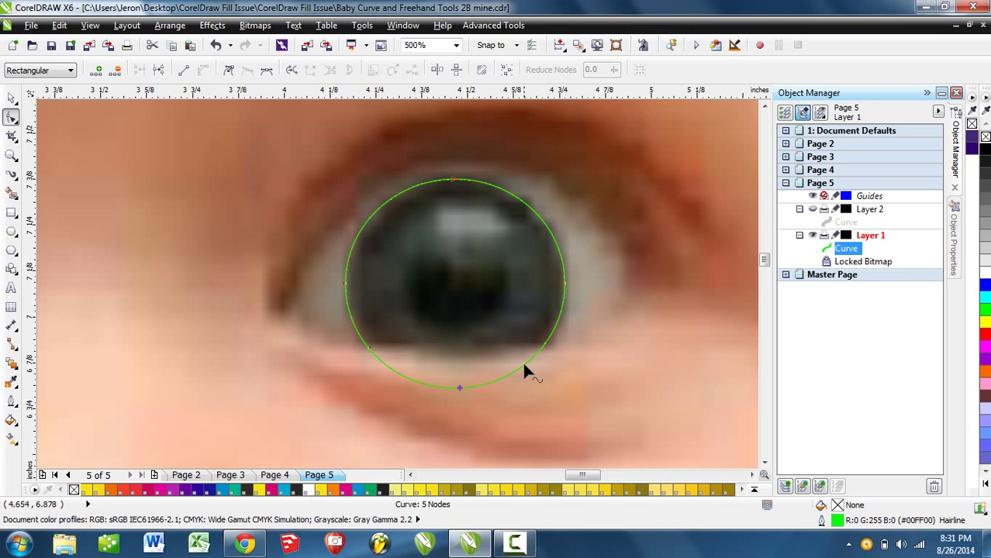
click(499, 404)
click(537, 353)
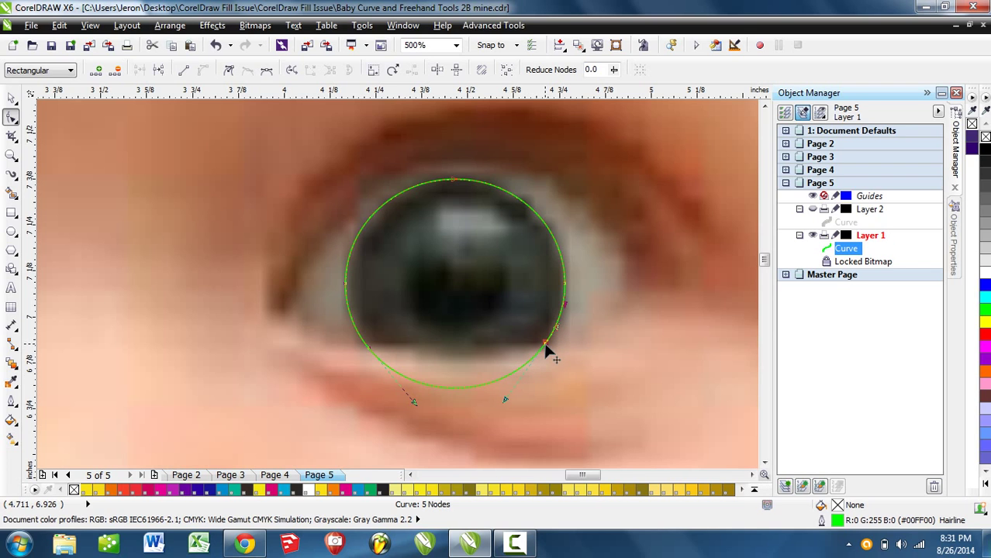
click(451, 390)
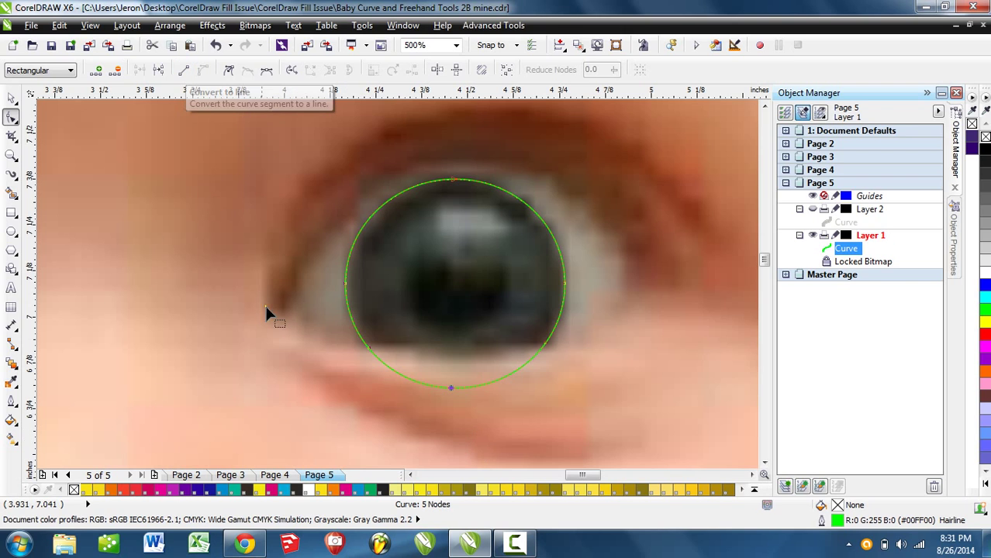
click(546, 348)
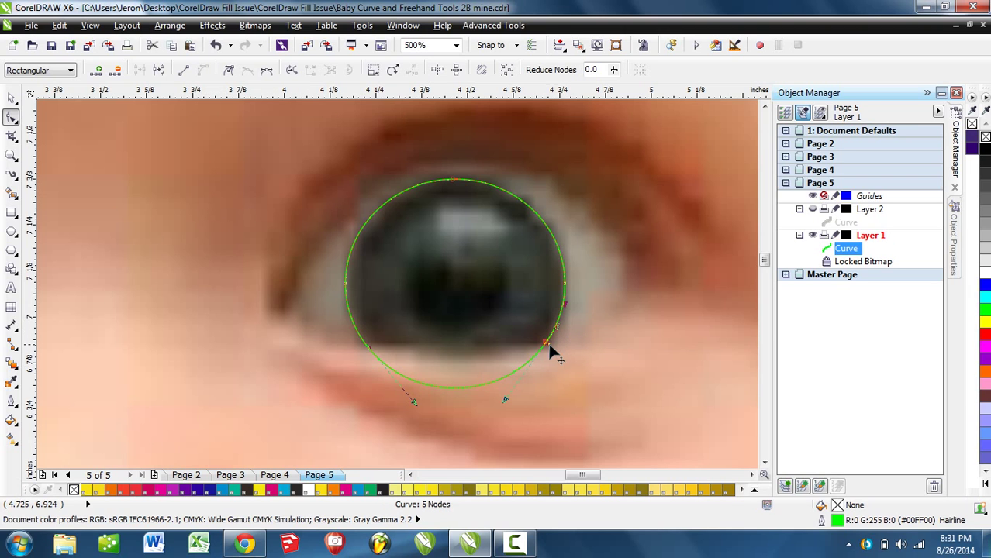
click(435, 385)
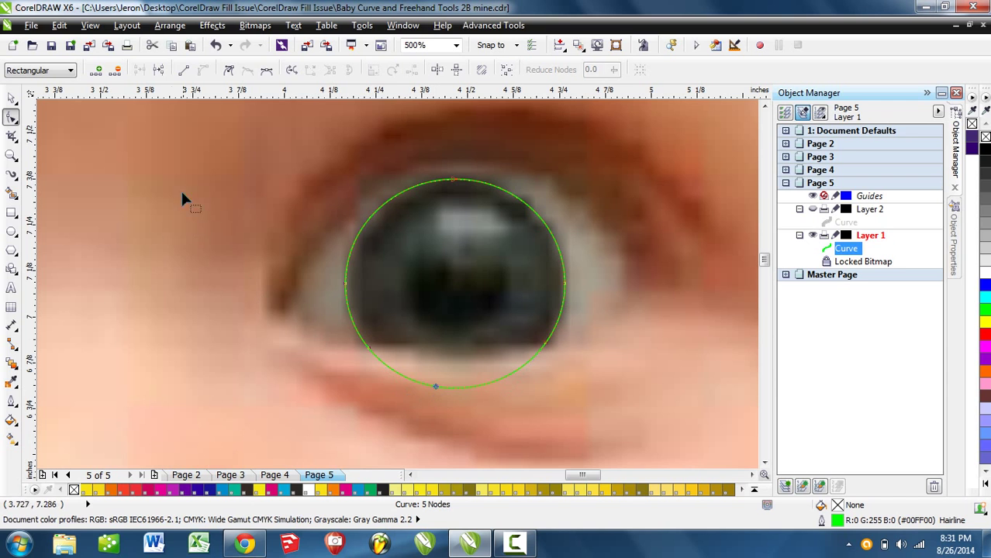
click(185, 70)
scroll(314, 256, down, 5)
scroll(320, 295, up, 5)
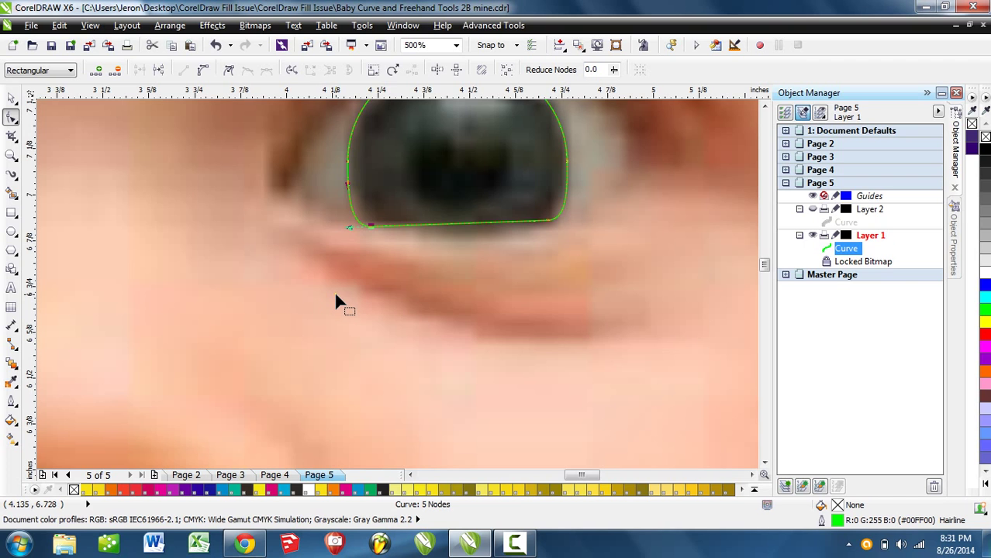
scroll(334, 301, down, 5)
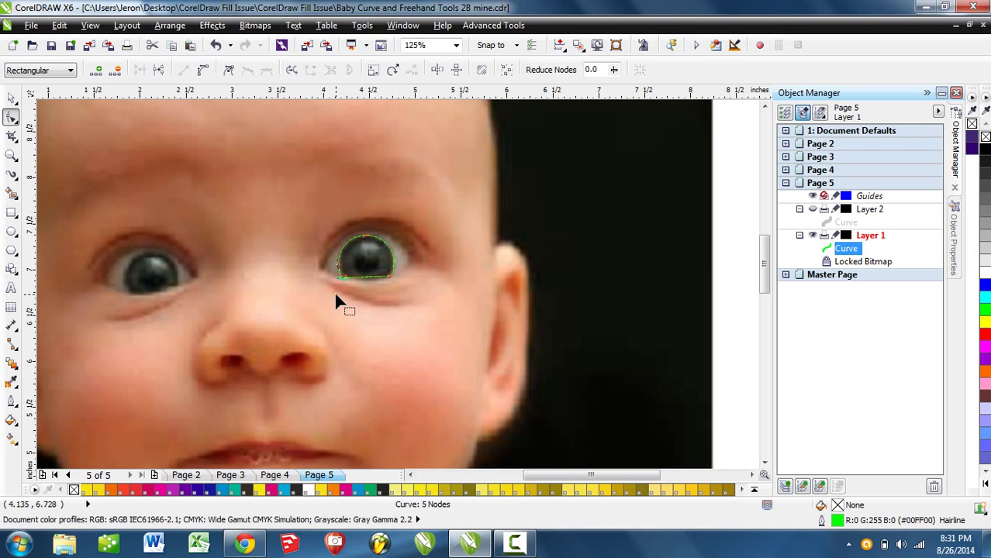
Place a copy of the iris curve over the iris of the eye on the photo's left side
click(12, 98)
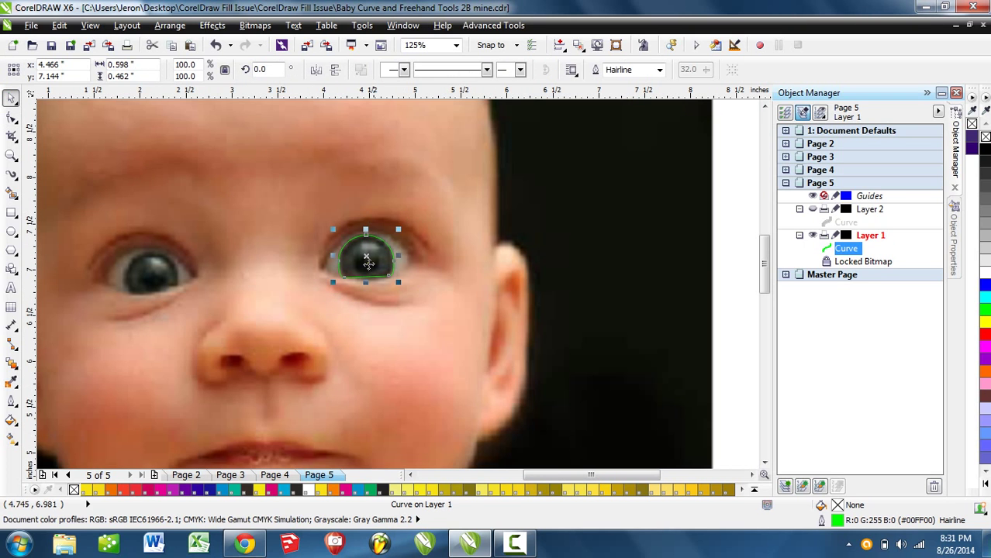
drag(380, 265, 166, 283)
scroll(167, 281, up, 2)
drag(183, 357, 415, 392)
click(385, 316)
Raise the copied iris curve's lower node nearest the nose to follow the slanting lower eyelid
key(F10)
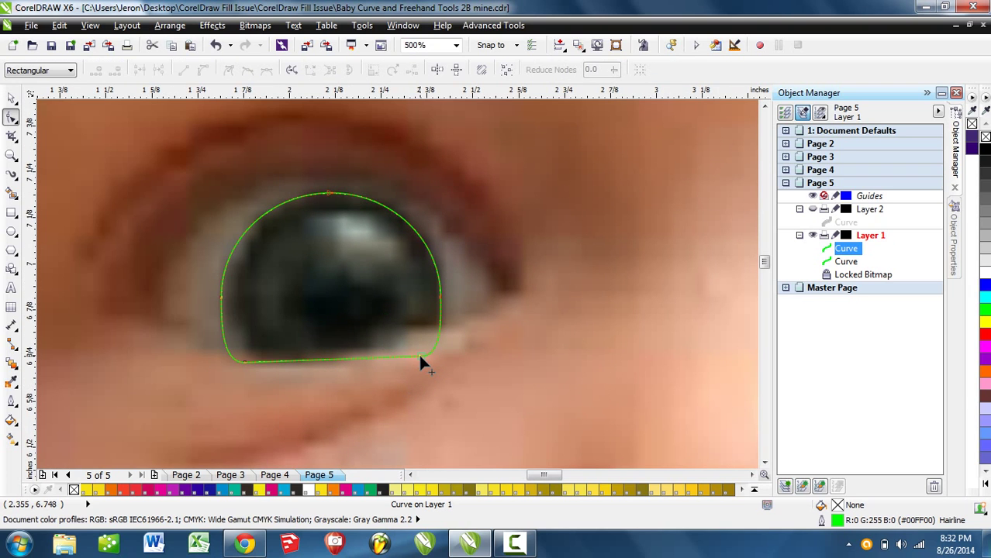
drag(420, 357, 421, 348)
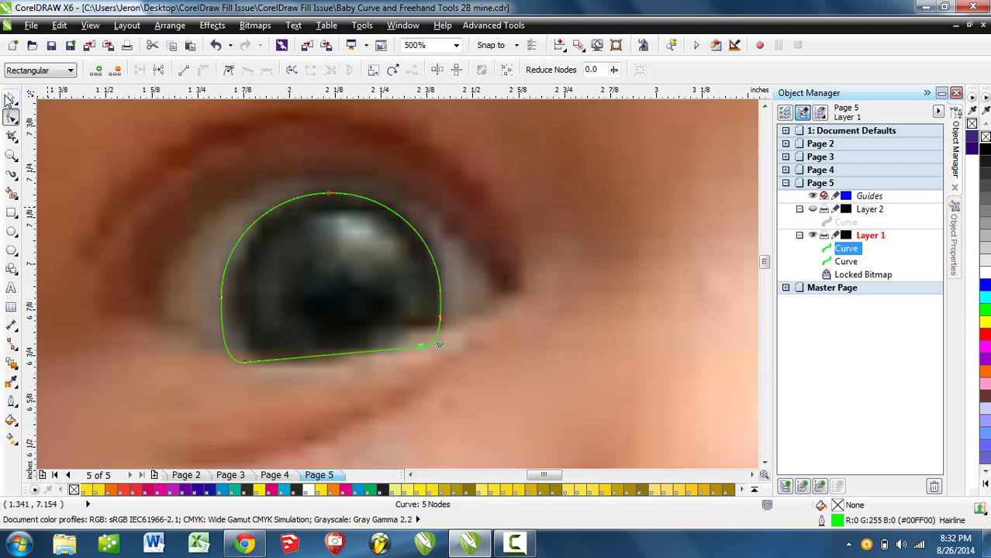
key(space)
click(123, 391)
click(360, 299)
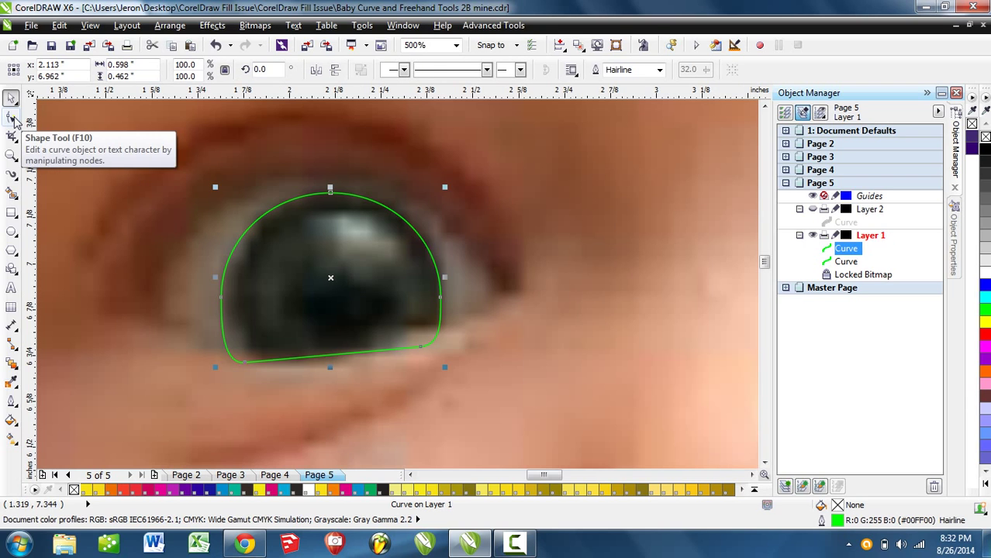
click(12, 117)
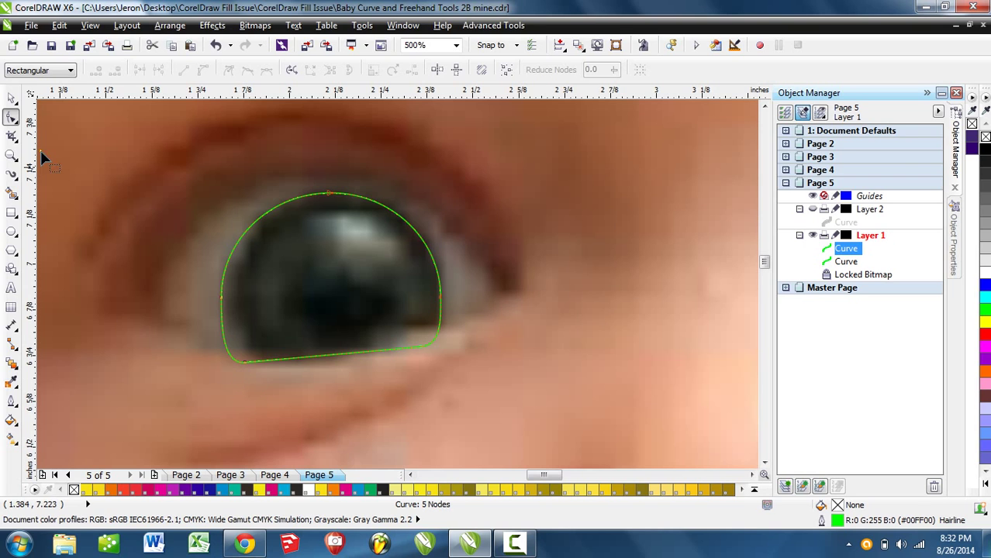
click(12, 98)
click(271, 385)
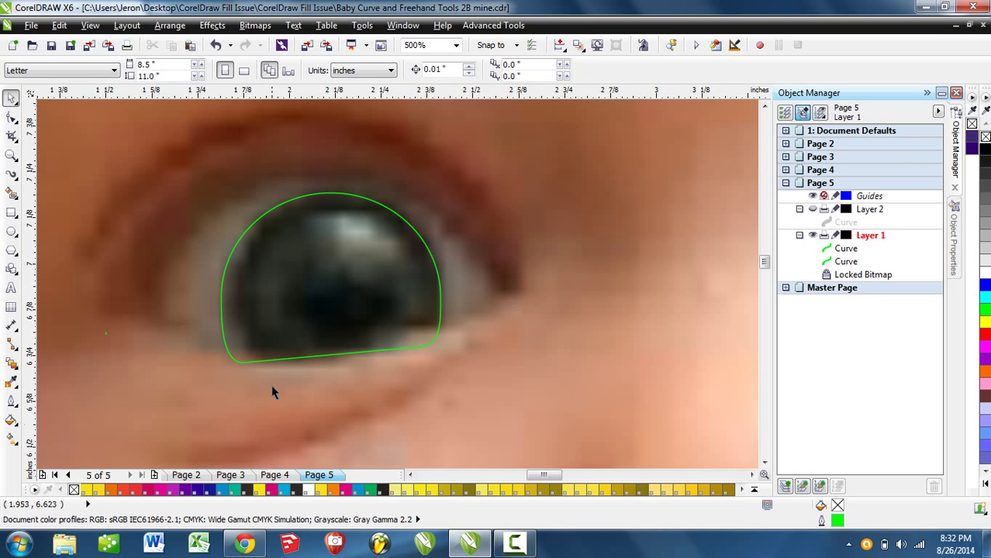
click(12, 118)
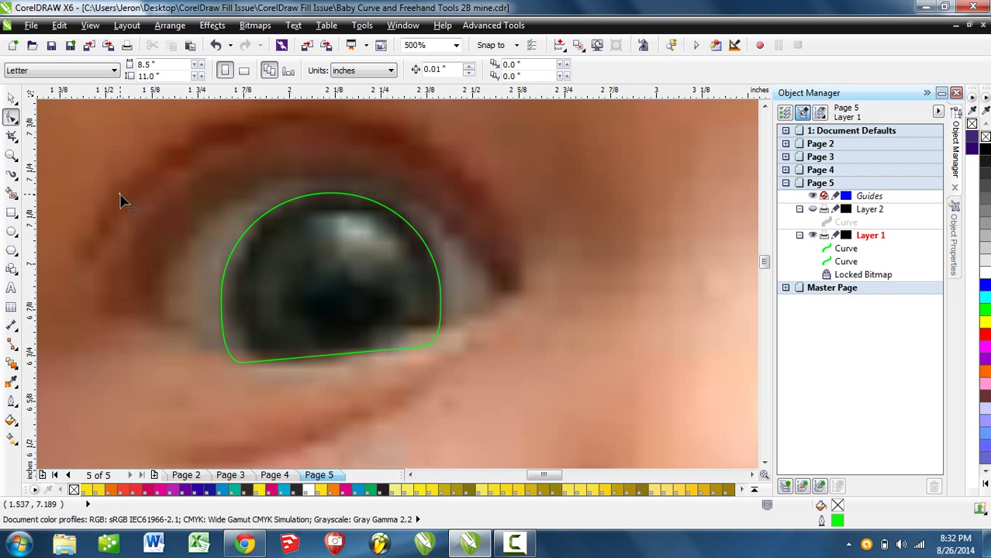
Select both iris curves and weld them into a single curve object
click(441, 299)
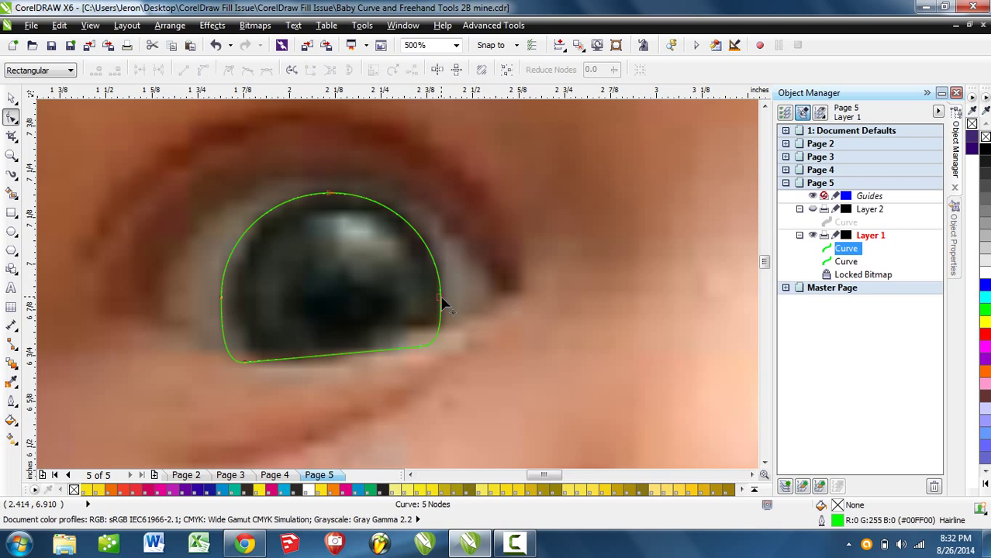
click(12, 96)
scroll(596, 371, down, 3)
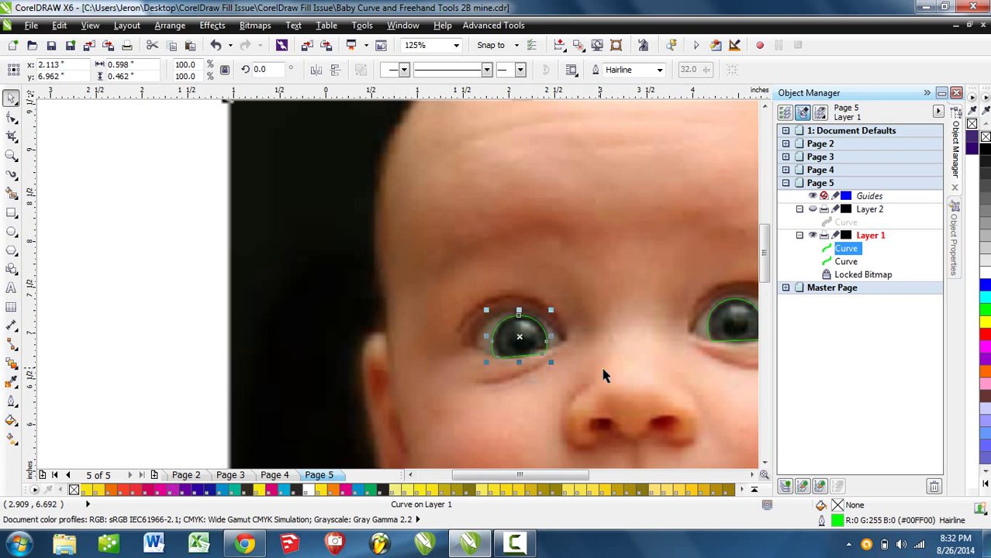
drag(604, 376, 437, 341)
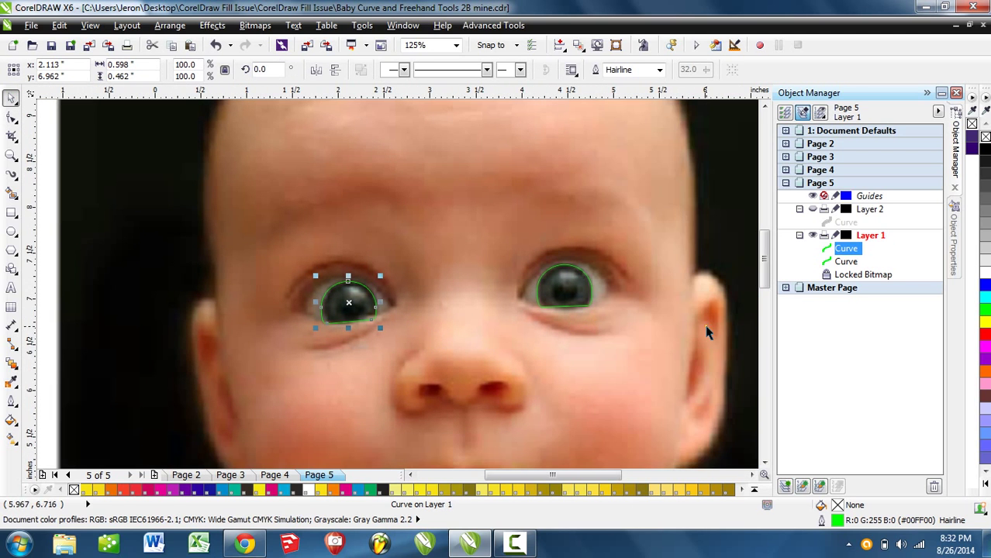
shift+click(574, 285)
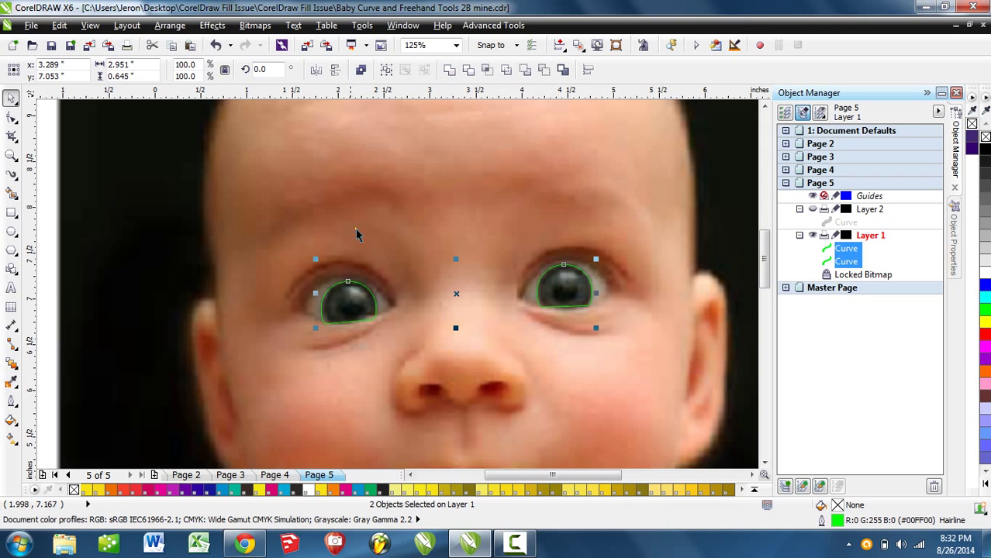
click(452, 70)
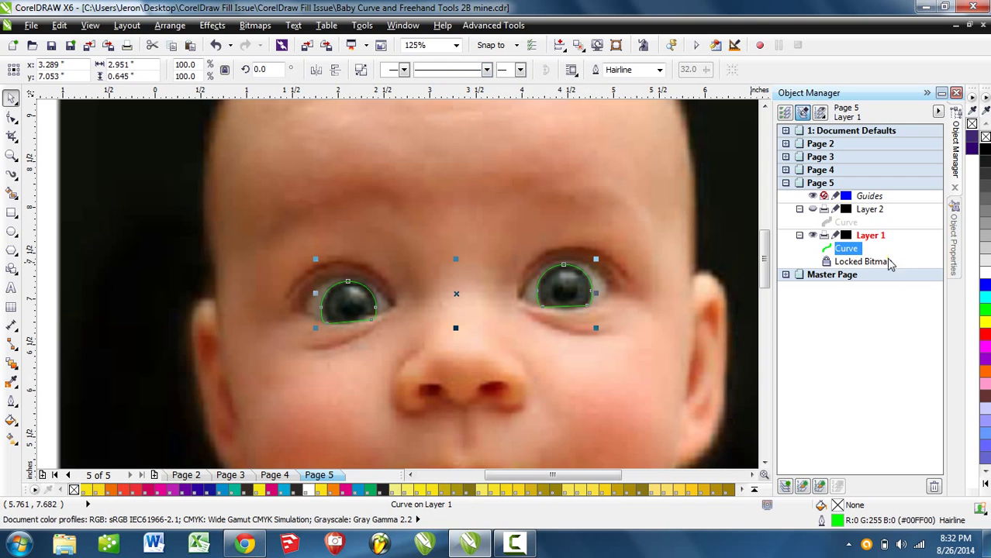
click(582, 374)
click(592, 305)
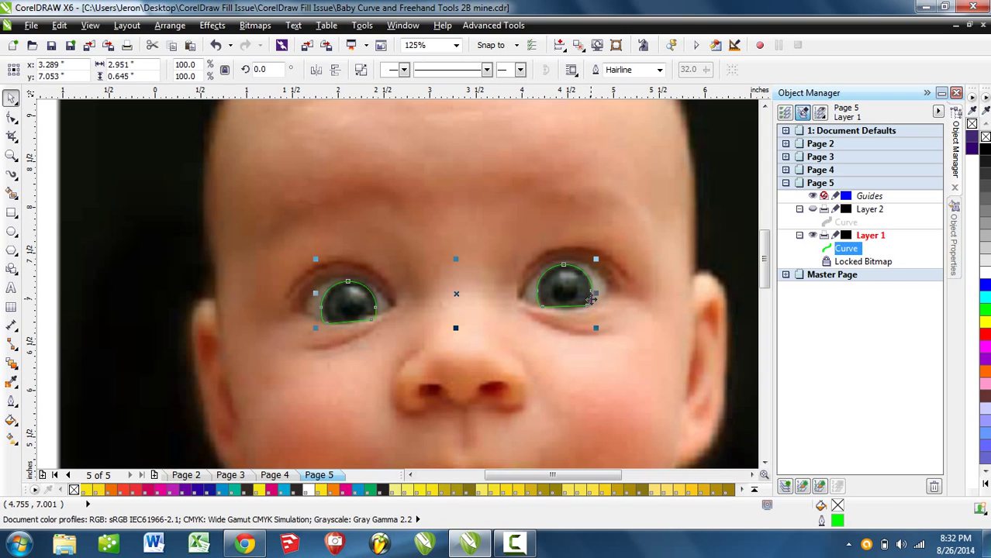
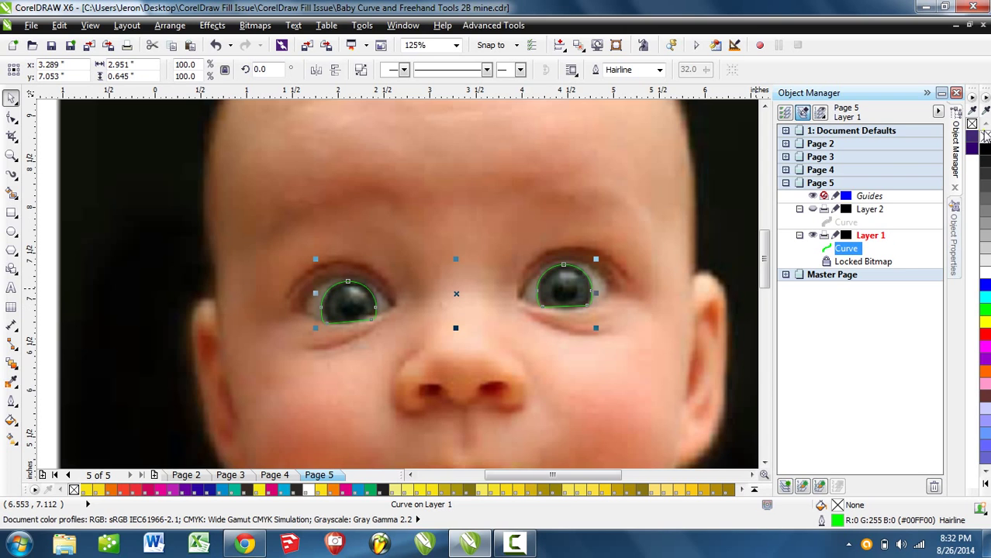
Remove the welded iris curve's outline and fill it with the dark iris color #35382F sampled from the photo
right_click(983, 134)
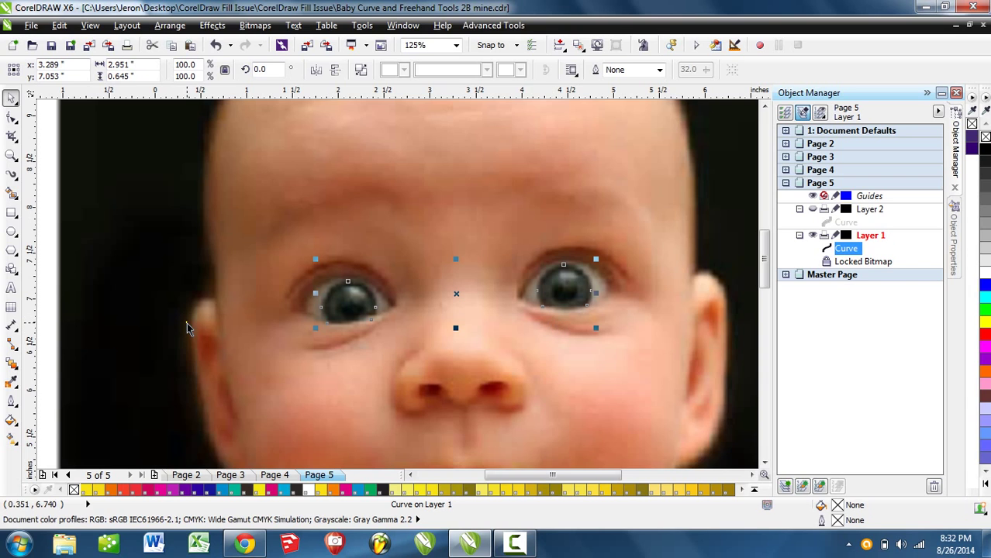
click(11, 382)
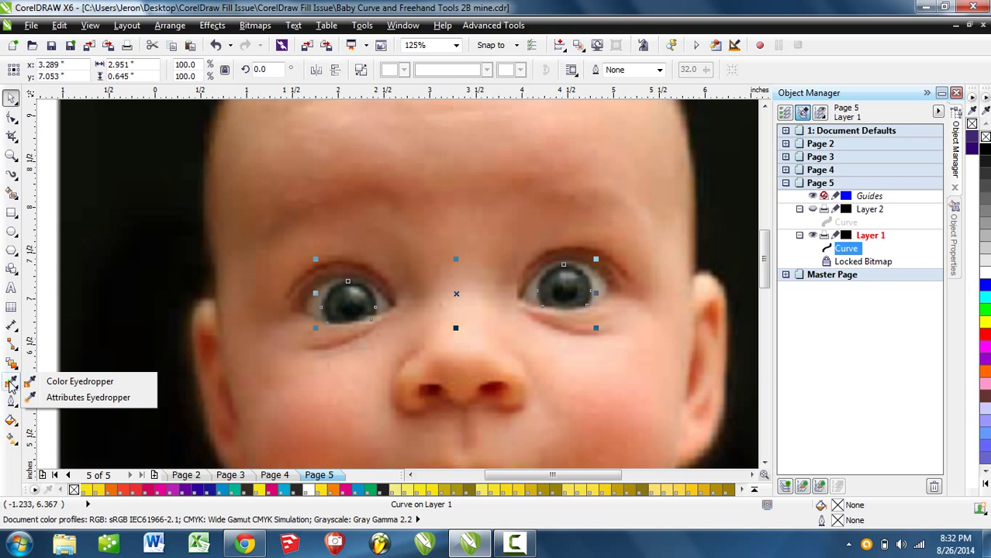
click(62, 382)
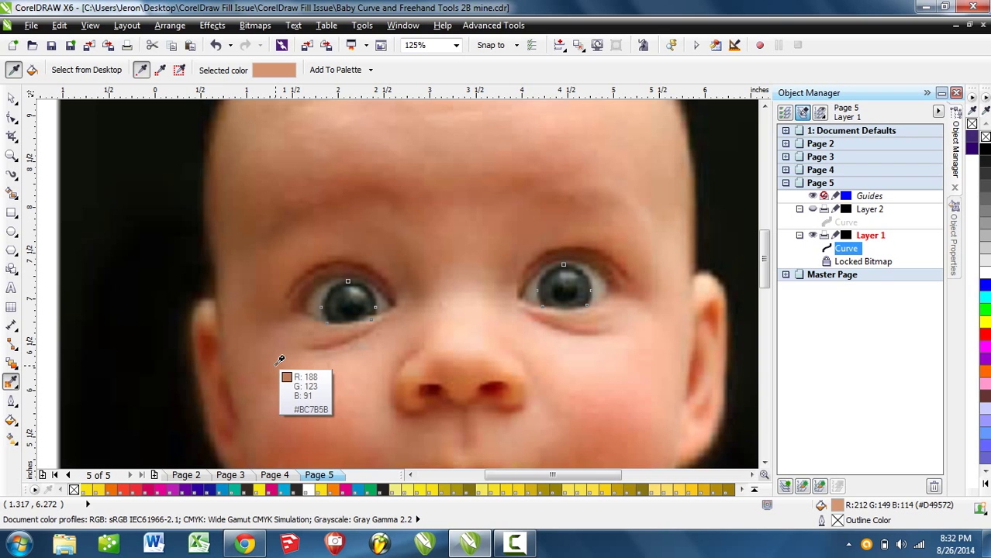
click(553, 285)
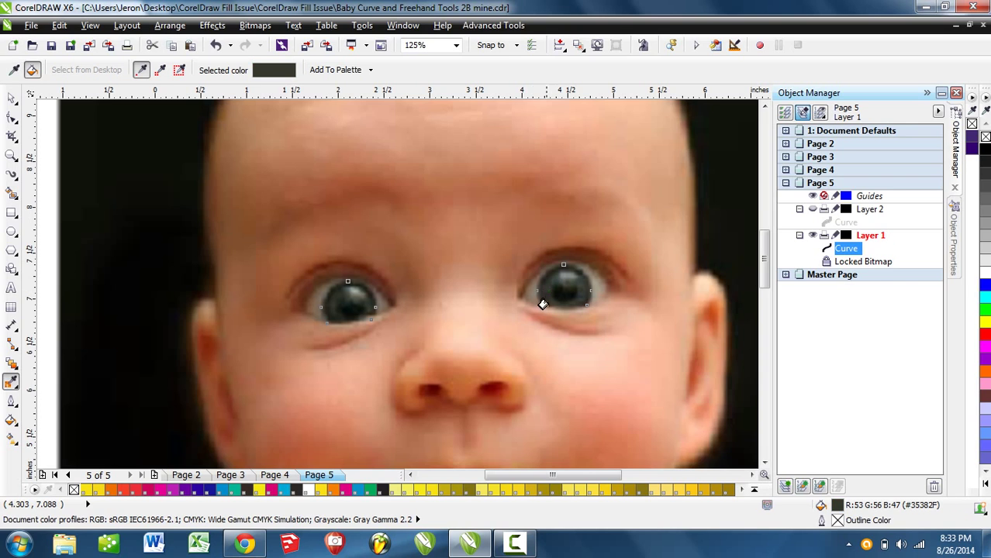
click(555, 285)
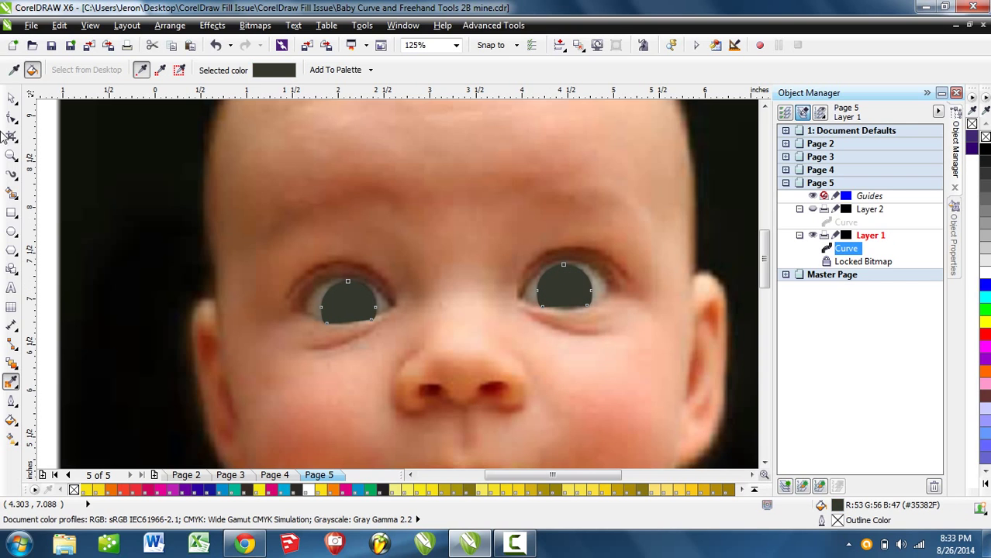
Move the iris curve from Layer 1 to Layer 2 and make Layer 2 visible
click(11, 98)
drag(839, 249, 841, 232)
click(812, 210)
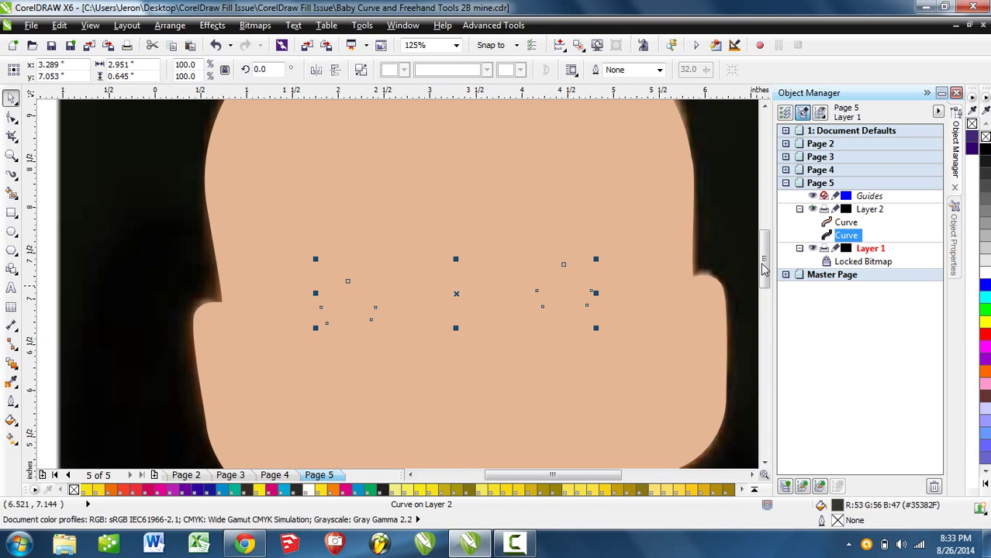
Reorder the iris curve above the skin-colored head curve within Layer 2
scroll(673, 310, down, 1)
click(297, 308)
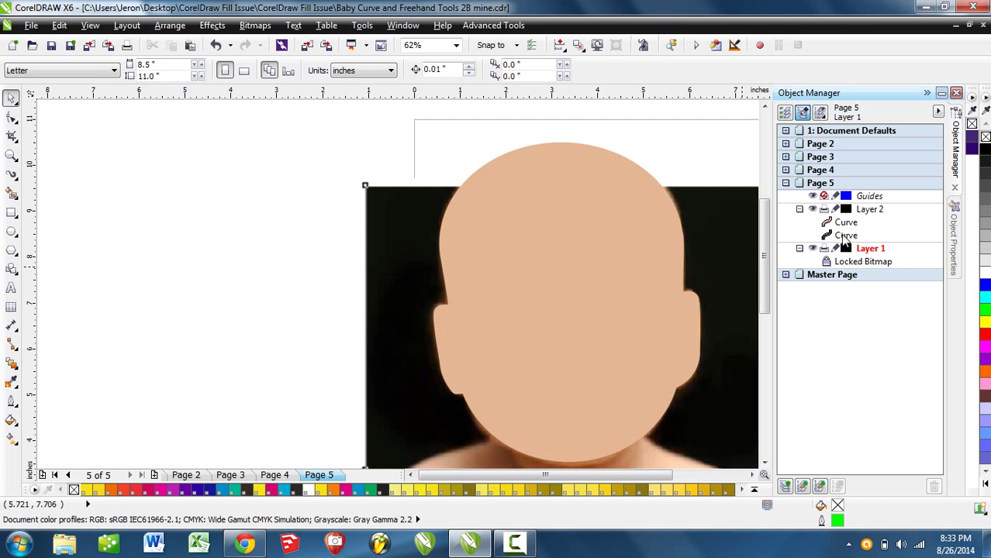
drag(843, 236, 848, 225)
click(736, 326)
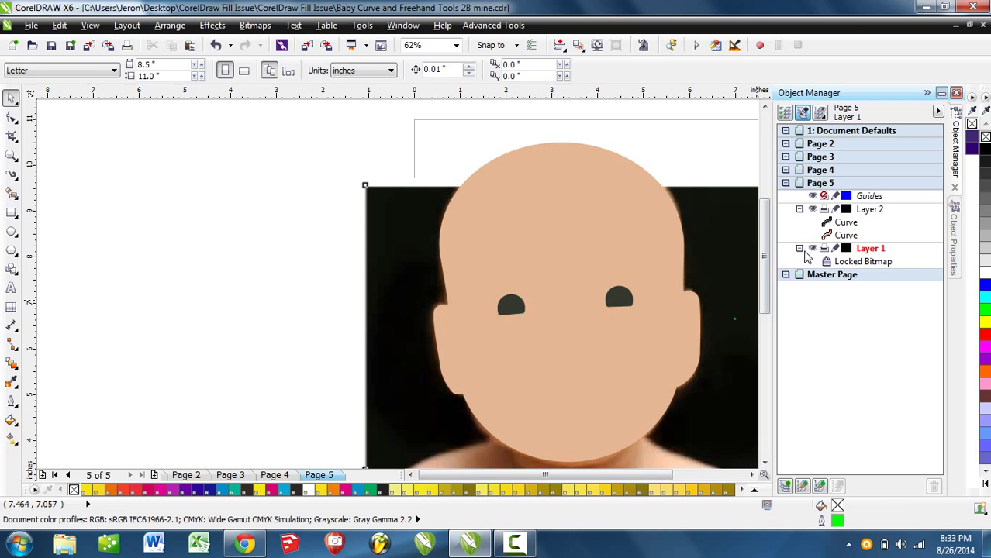
Rename the iris curve on Layer 2 as "eyes"
right_click(844, 225)
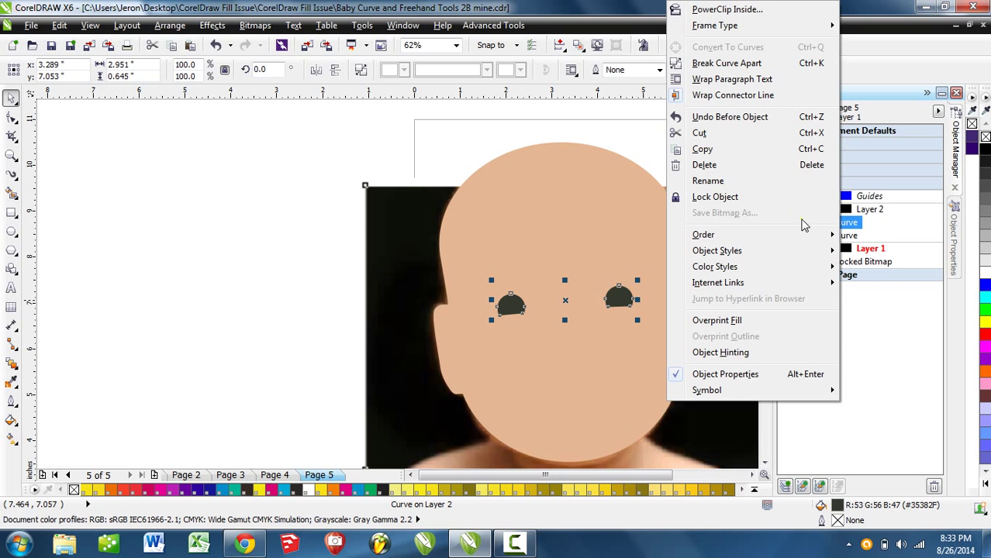
click(724, 183)
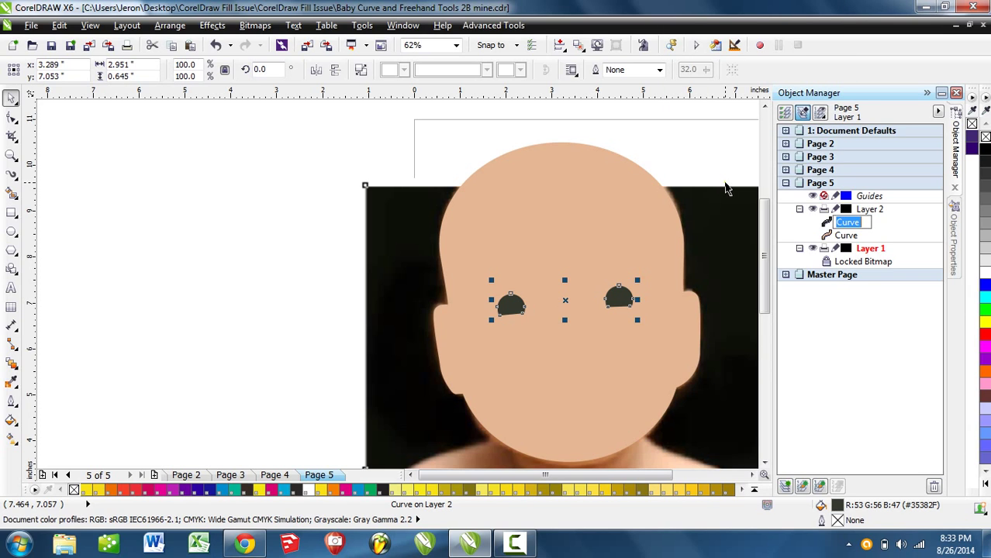
text(eyes)
key(Return)
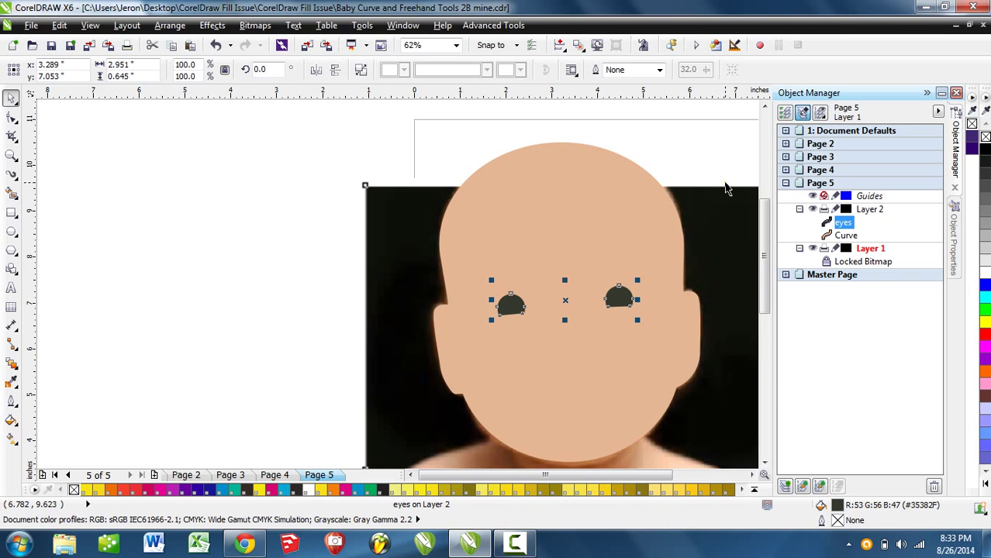
right_click(844, 236)
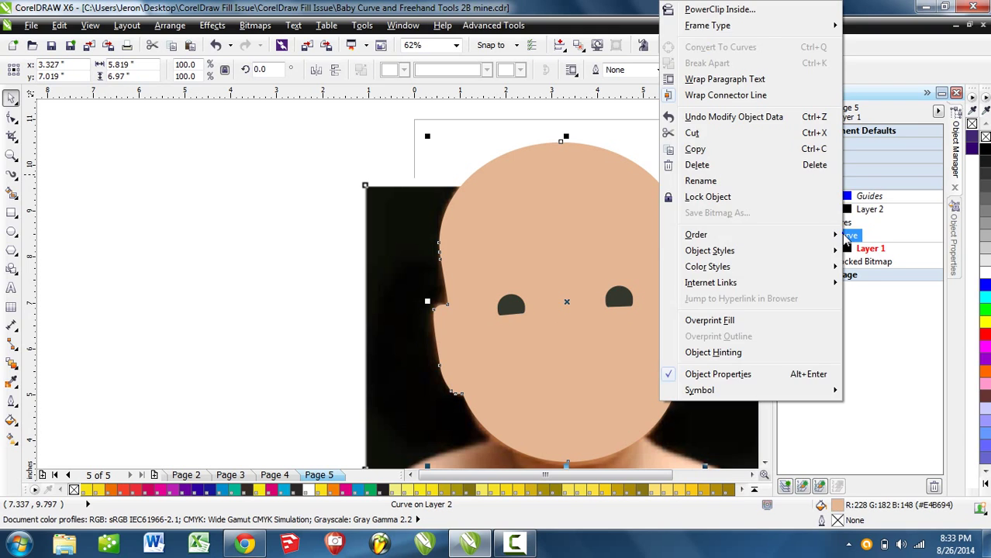
click(712, 184)
text(fce)
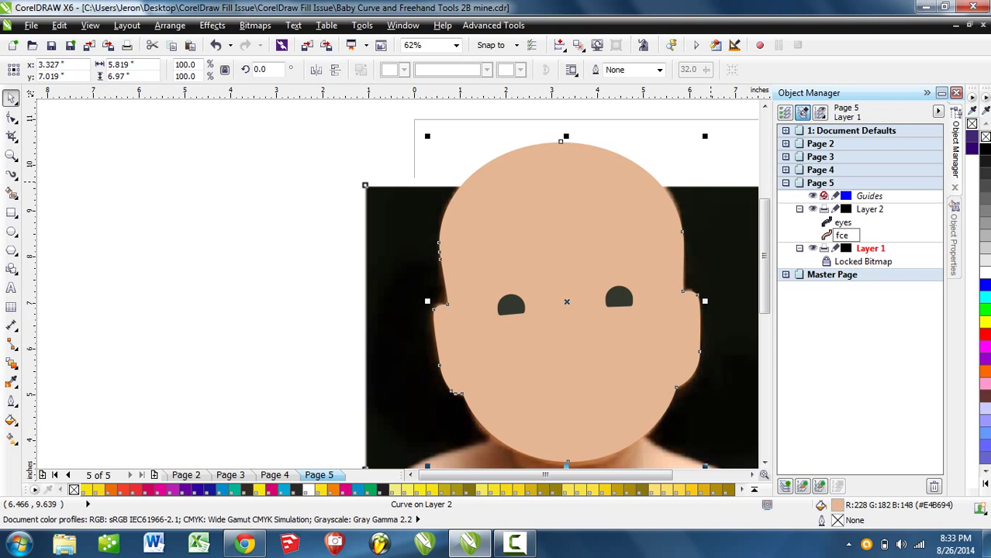
key(Return)
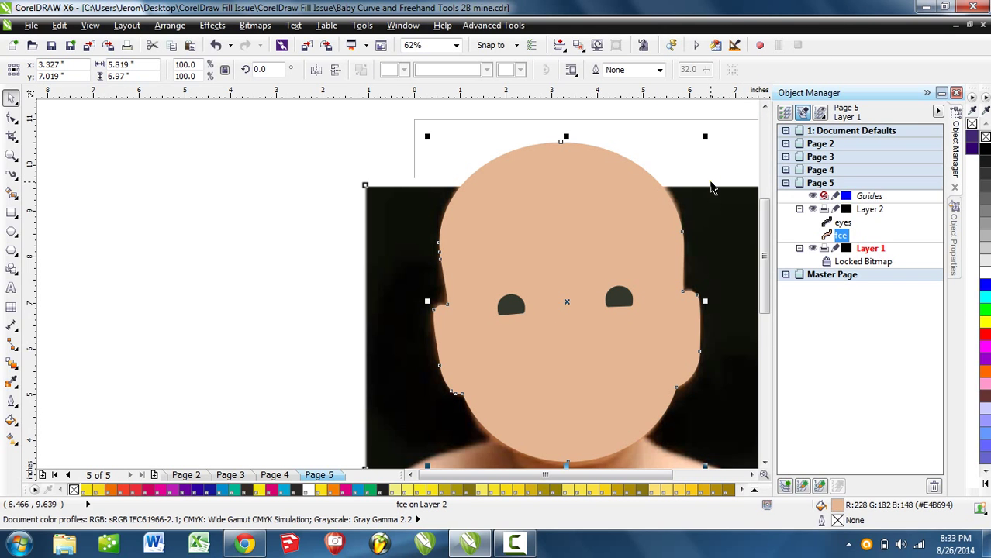
Rename the skin-colored head curve on Layer 2 as "face"
right_click(840, 237)
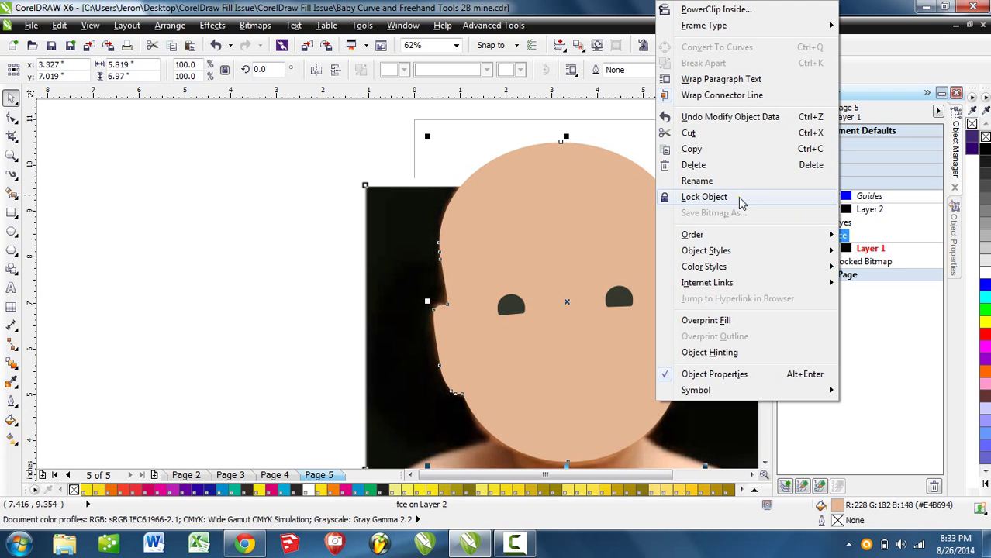
click(697, 180)
text(fac)
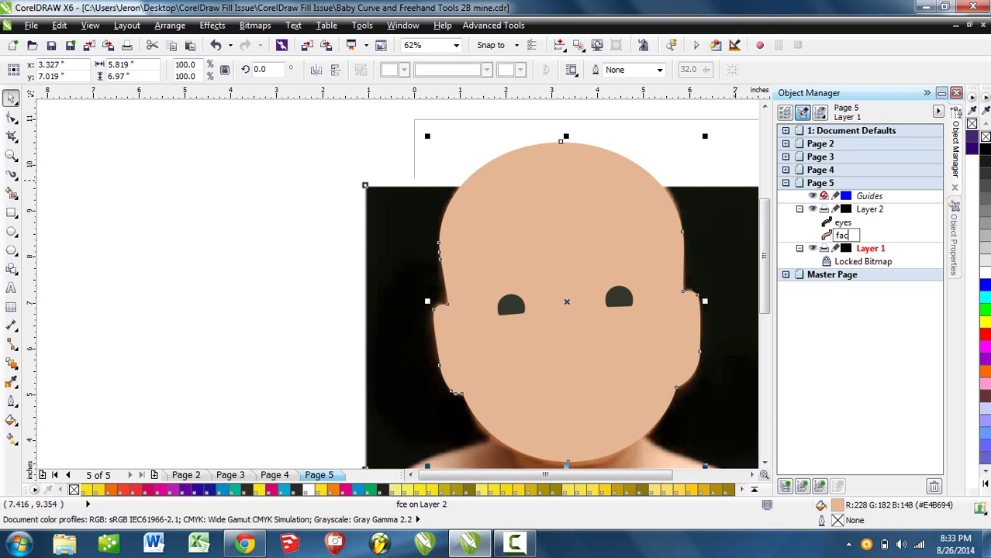
text(e)
key(Return)
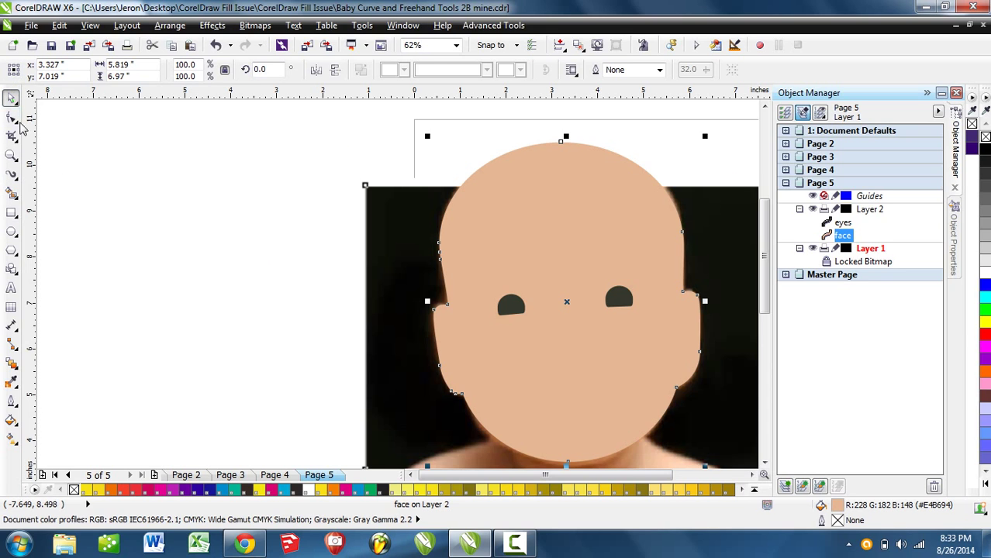
Deselect the face shape and hide Layer 2 to uncover the baby photo
click(248, 284)
scroll(297, 311, down, 1)
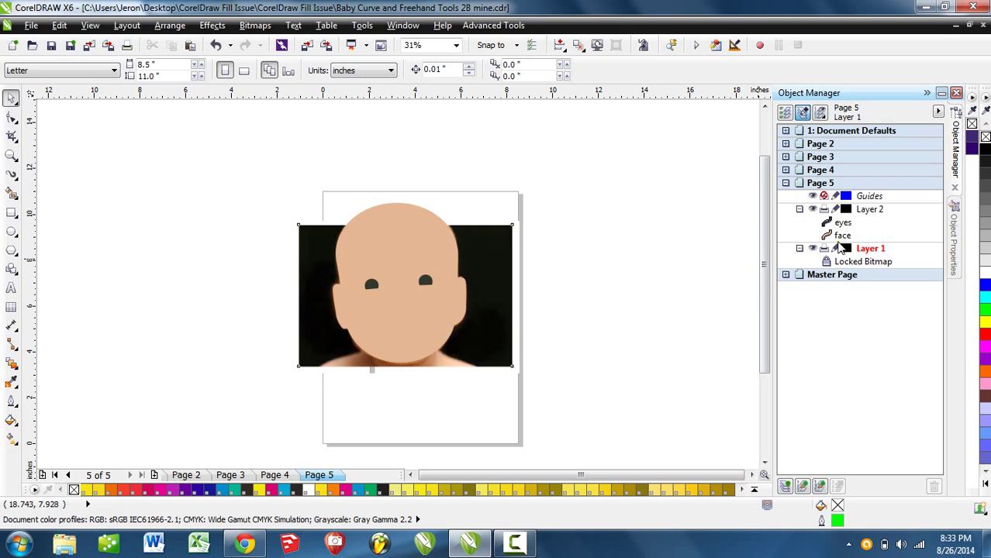
click(812, 210)
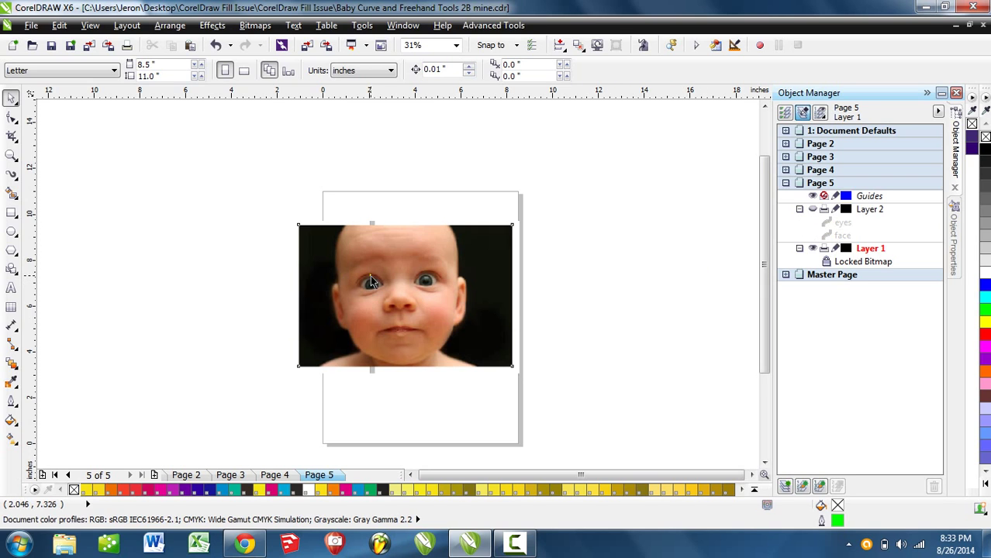
Draw a Pen curve about 0.8 in wide along the crease below the eye on the photo's left side
scroll(383, 286, up, 5)
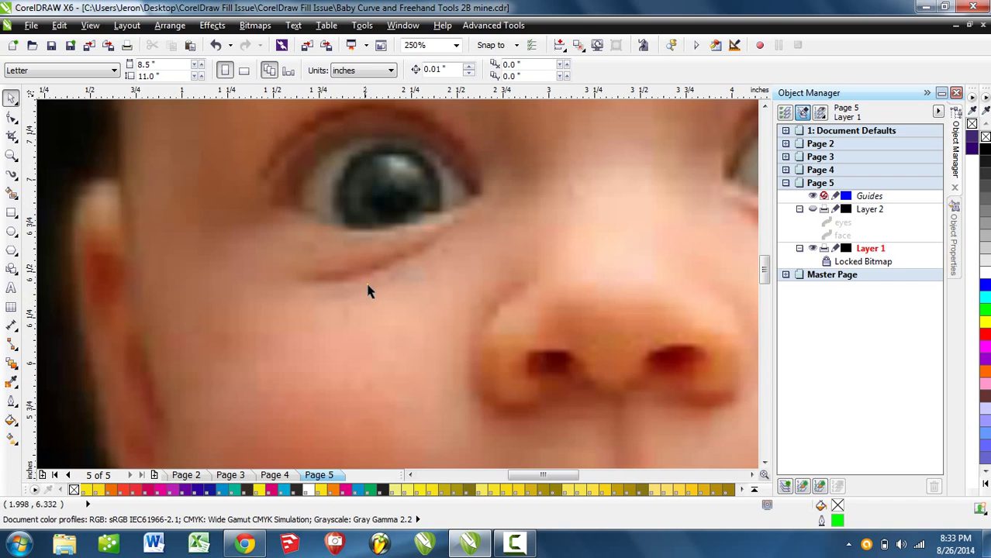
click(13, 175)
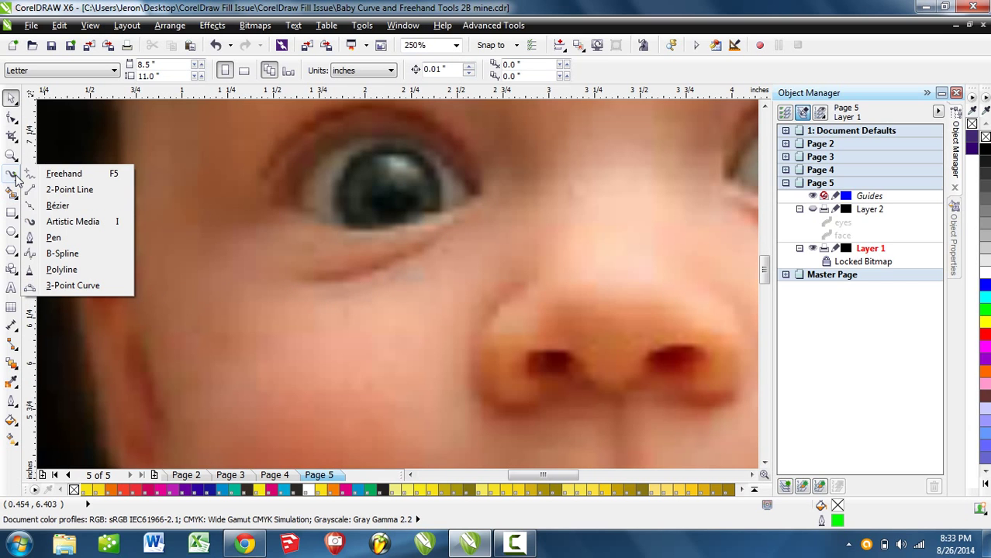
click(53, 237)
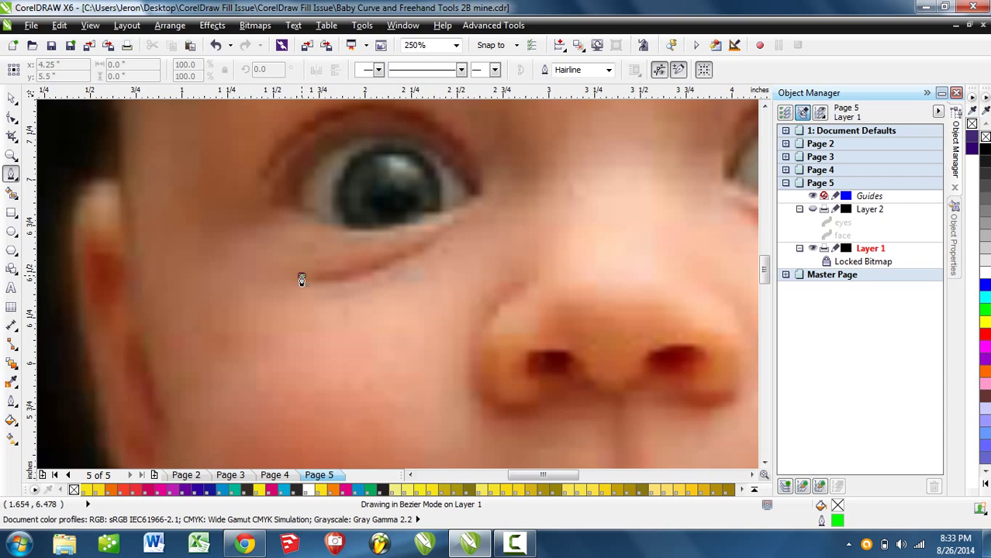
click(448, 236)
drag(455, 233, 534, 179)
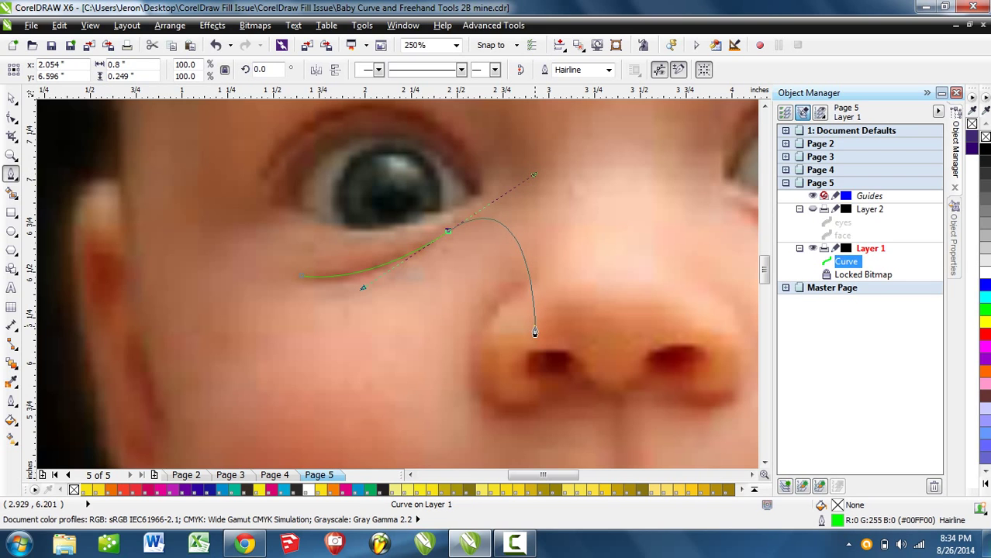
Reshape the crease curve by extending its inner end toward the nose and bending its middle along the crease
click(10, 116)
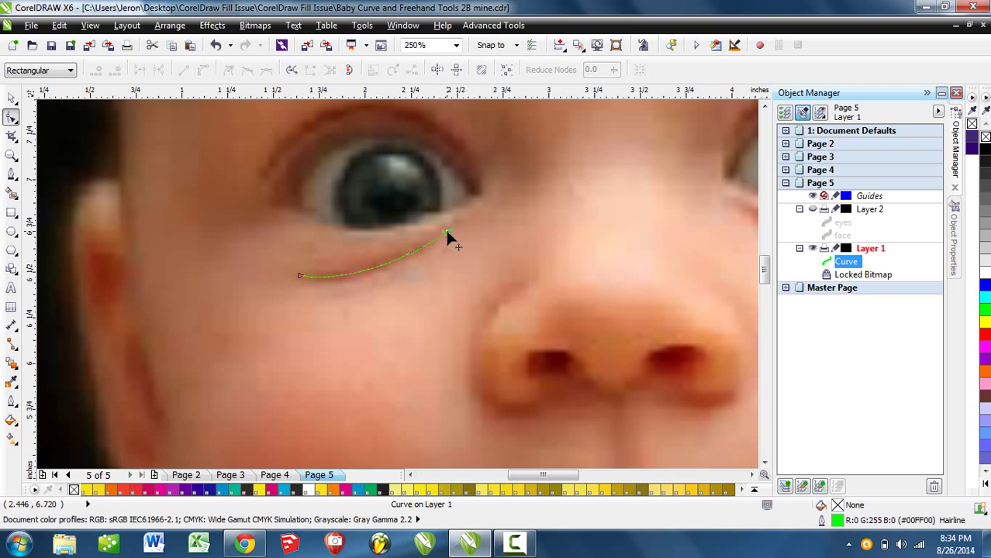
drag(447, 233, 476, 218)
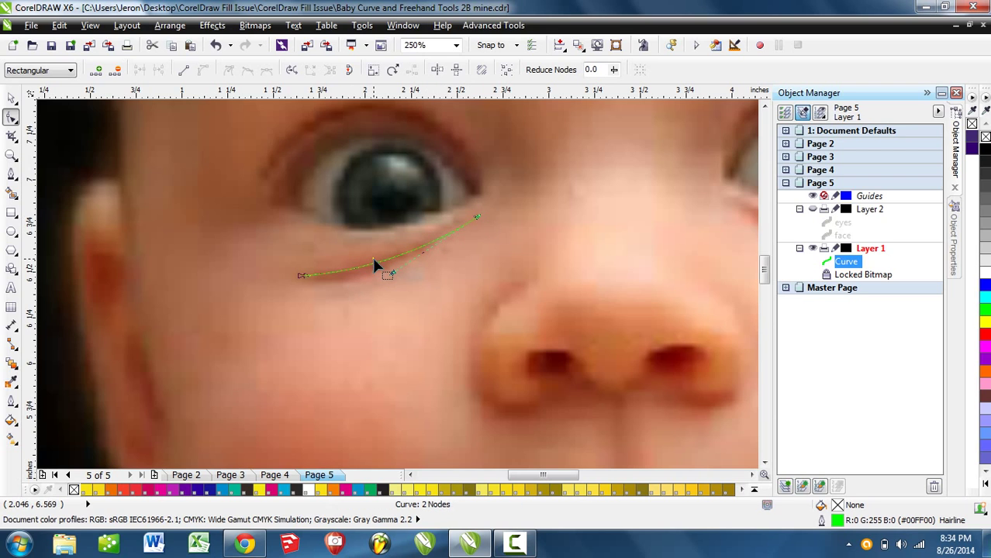
drag(371, 268, 369, 273)
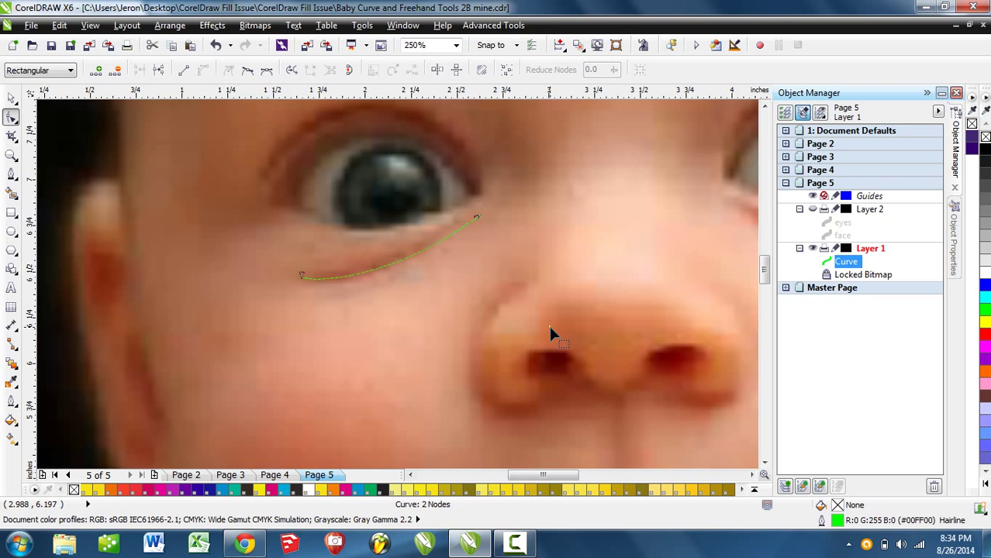
Give the crease curve a black outline with a width of 8.0 pt
click(953, 221)
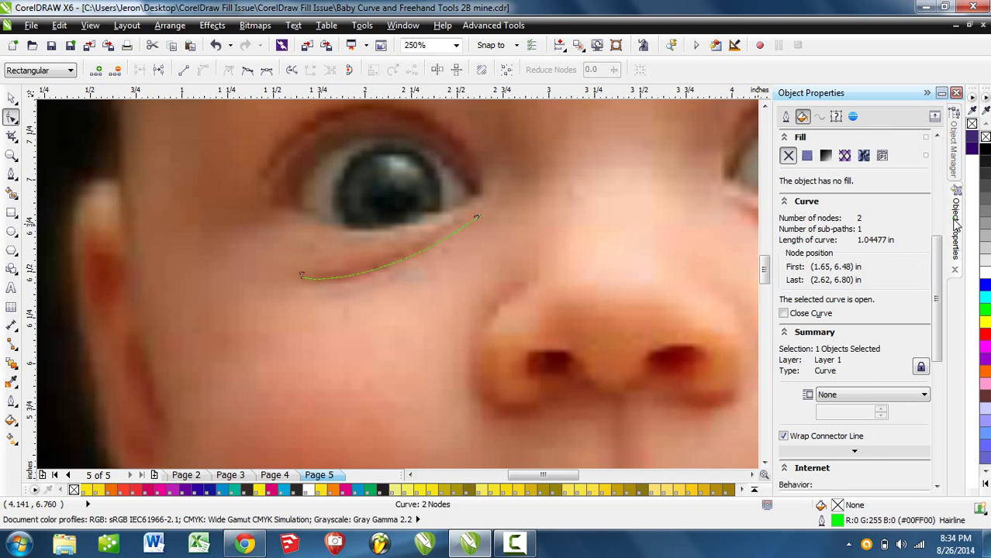
click(785, 118)
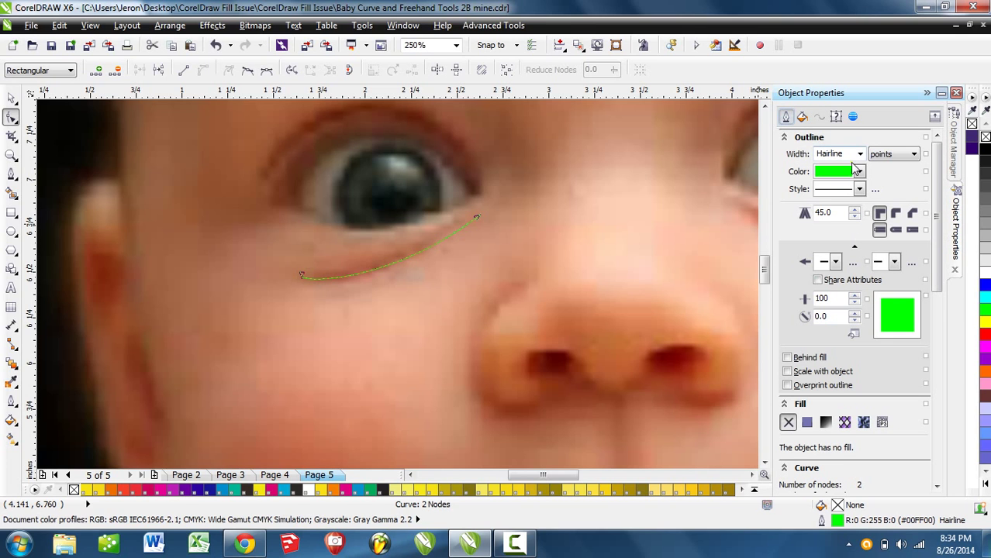
right_click(986, 152)
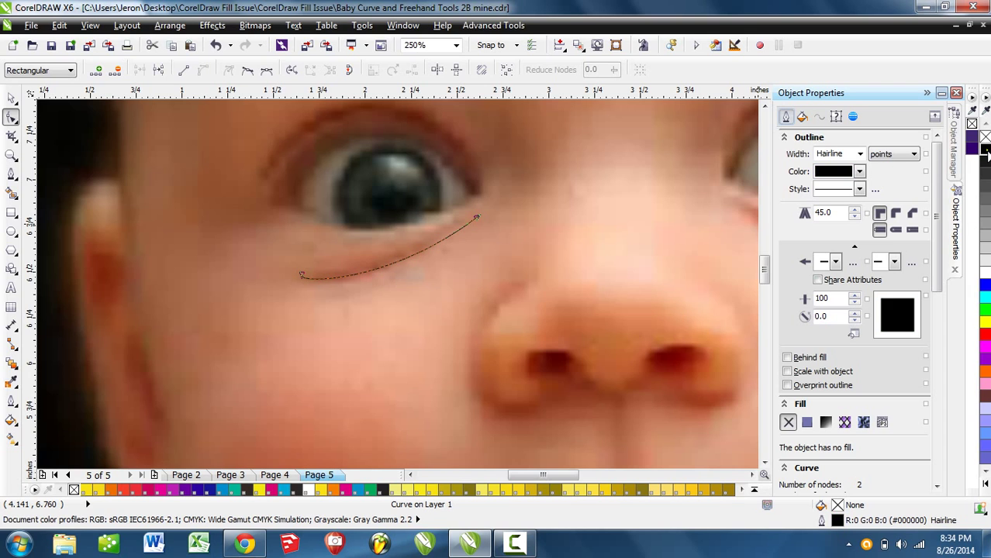
click(860, 154)
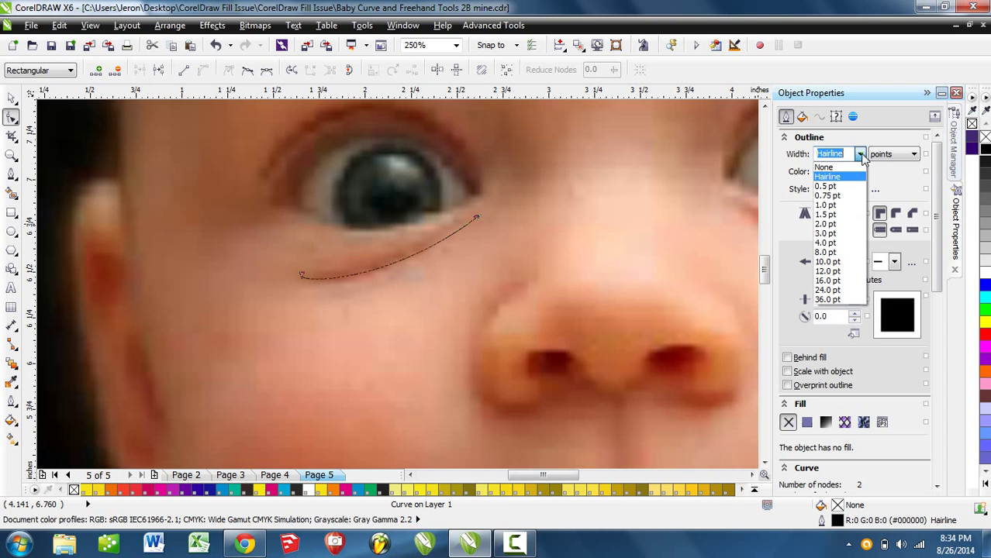
click(828, 252)
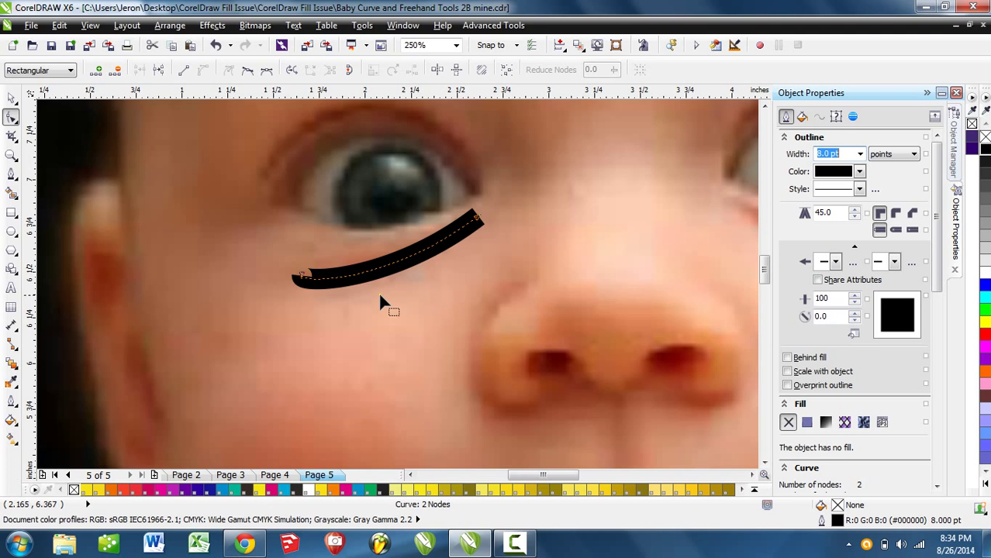
Smooth the crease curve's distorted outer end with its node handle, fine-tune the inner end, and apply round caps
scroll(294, 286, up, 3)
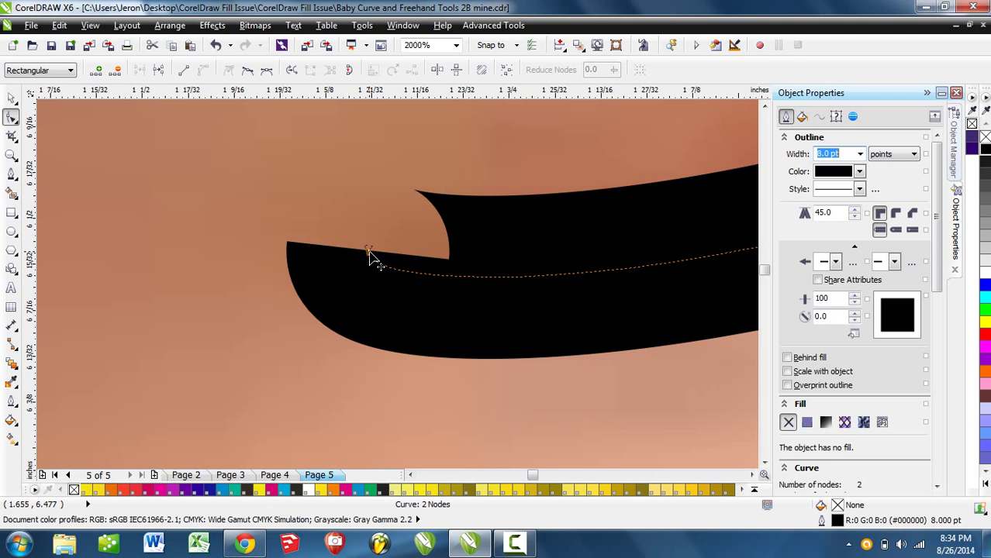
drag(368, 250, 474, 290)
scroll(436, 328, down, 1)
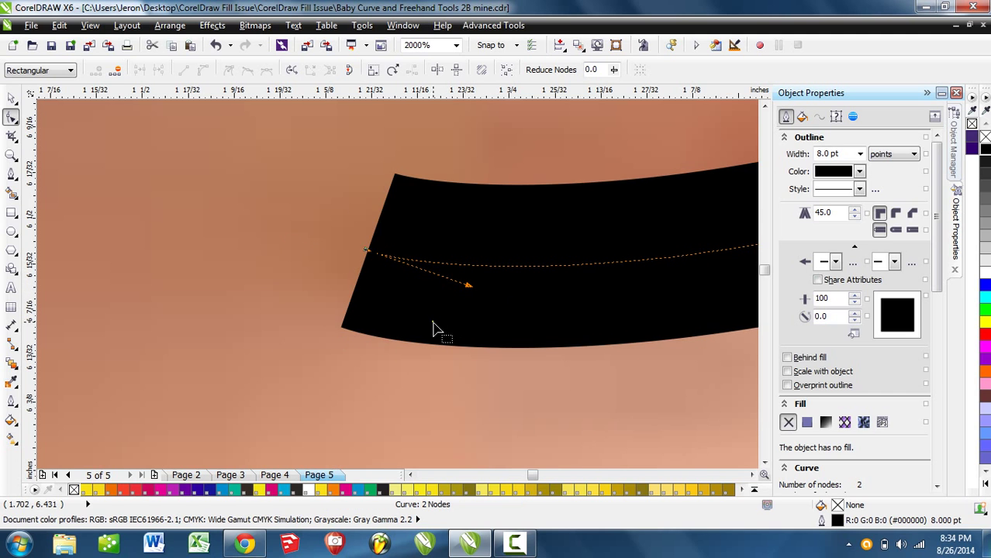
scroll(593, 295, down, 1)
scroll(593, 295, down, 4)
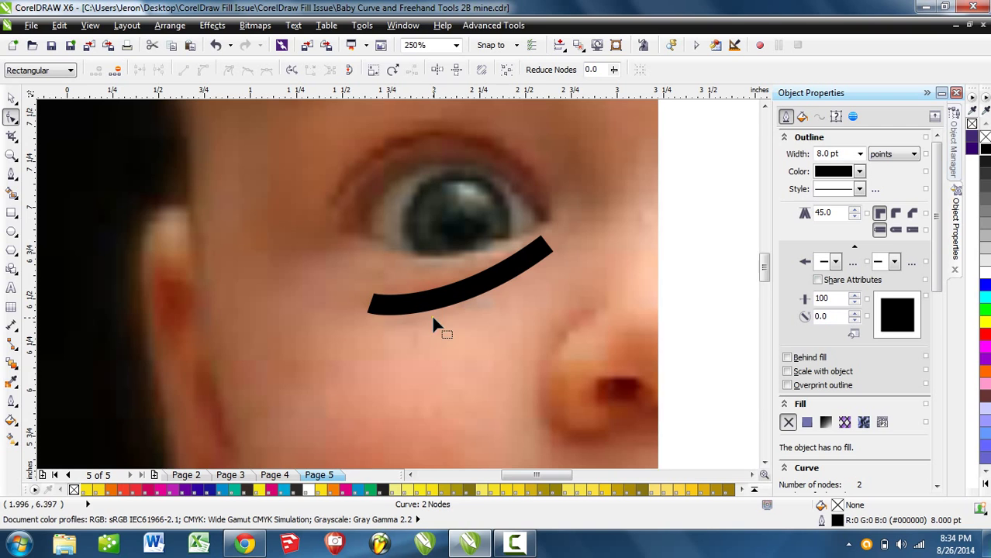
drag(548, 253, 545, 253)
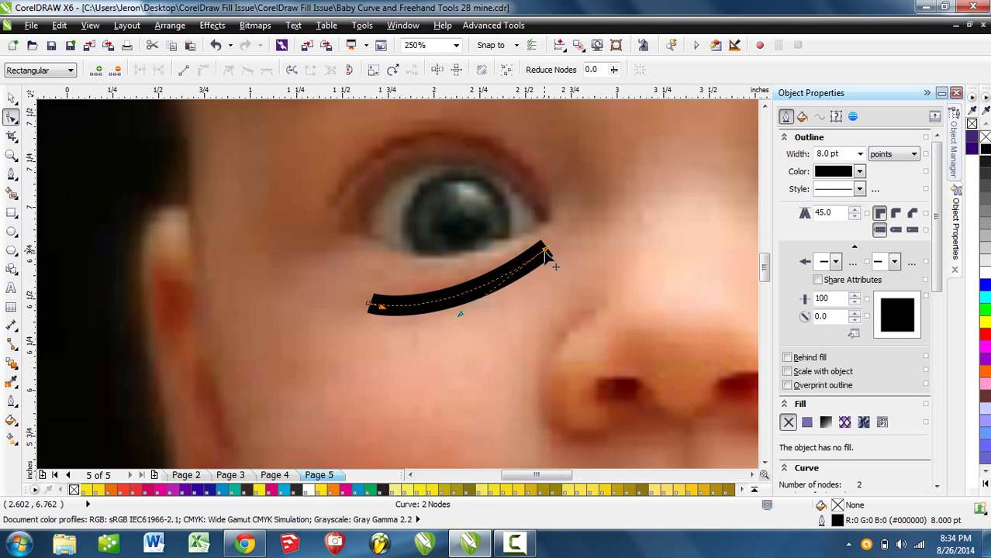
click(897, 231)
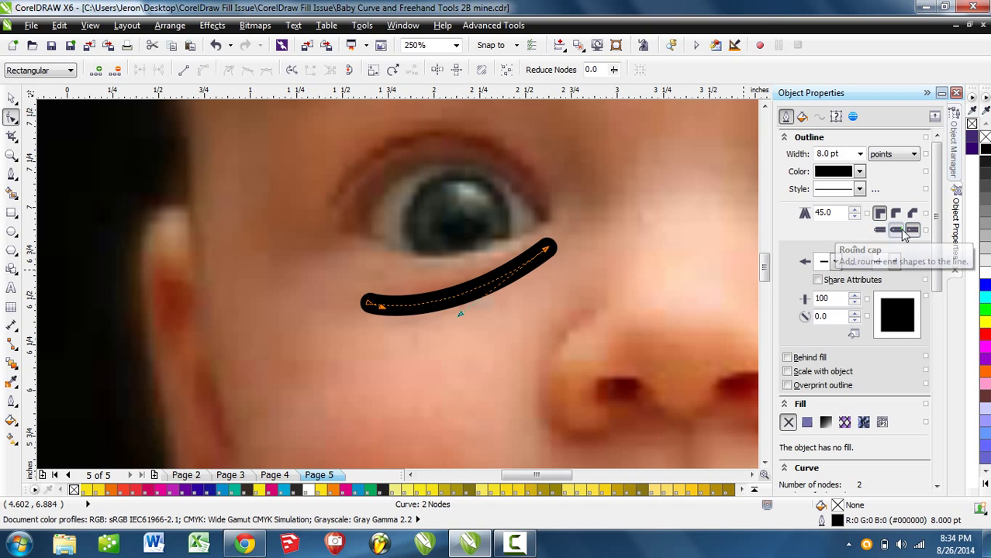
Try two dotted line styles on the crease curve and return it to the solid line
click(859, 189)
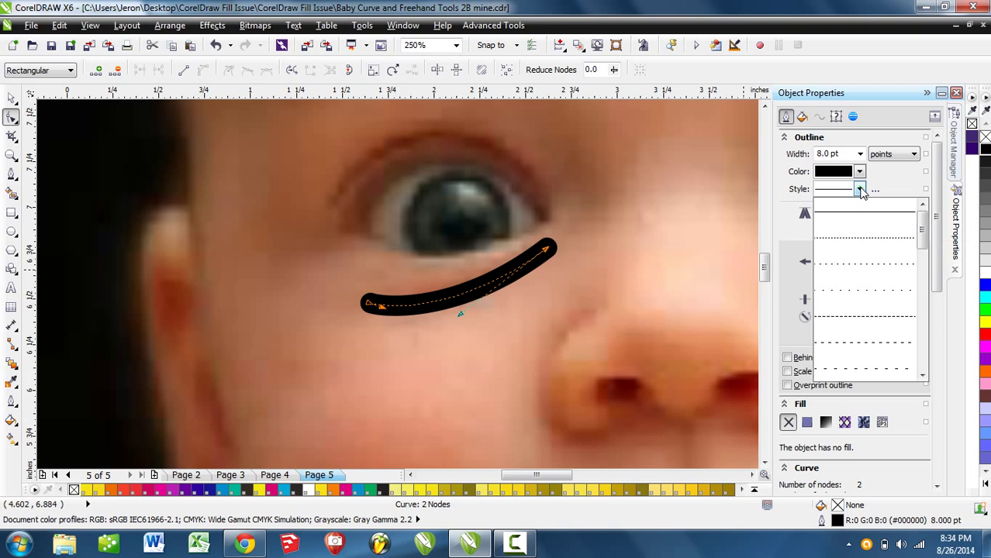
click(862, 235)
click(859, 192)
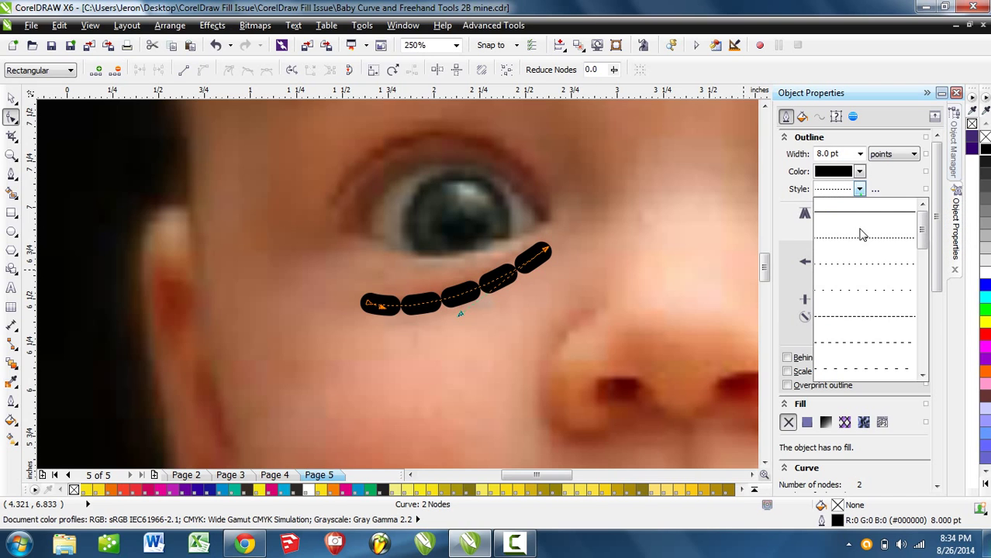
click(865, 286)
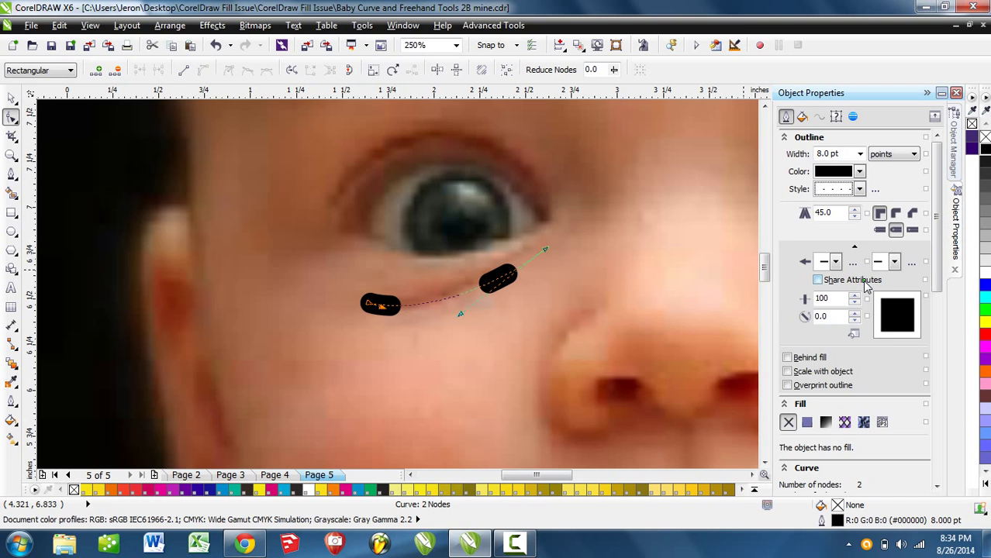
click(859, 190)
click(849, 201)
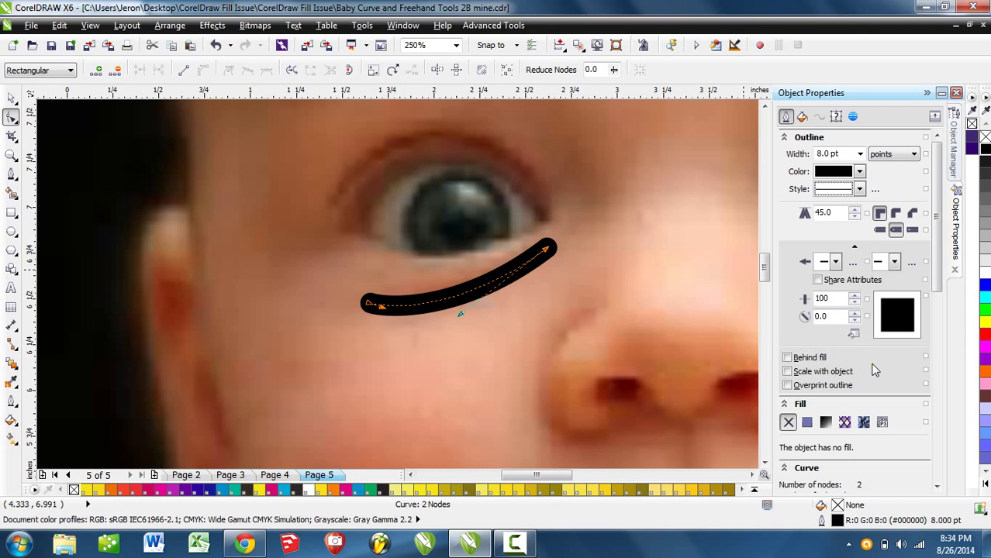
Try an open arrowhead at the start of the crease curve and set the start back to no arrowhead
click(837, 263)
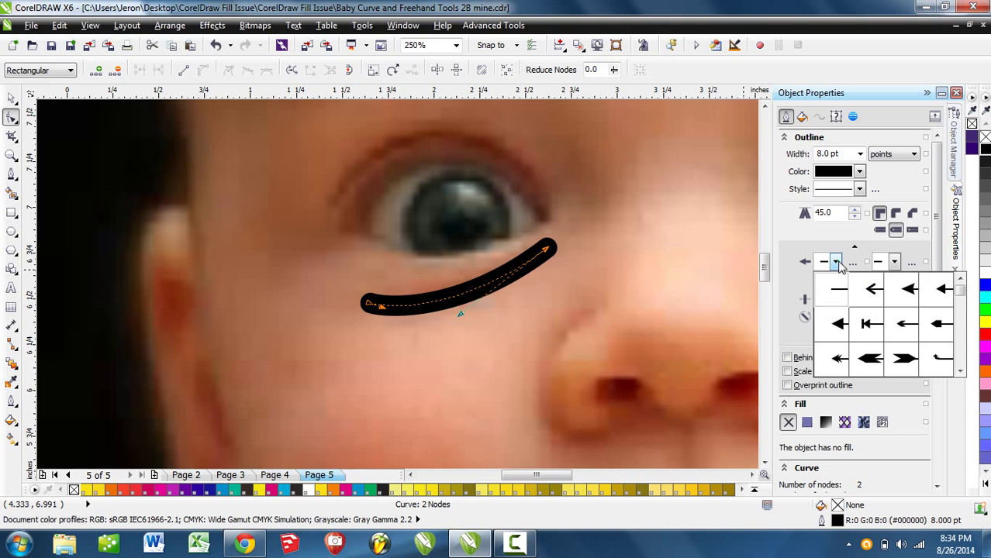
click(864, 293)
click(835, 263)
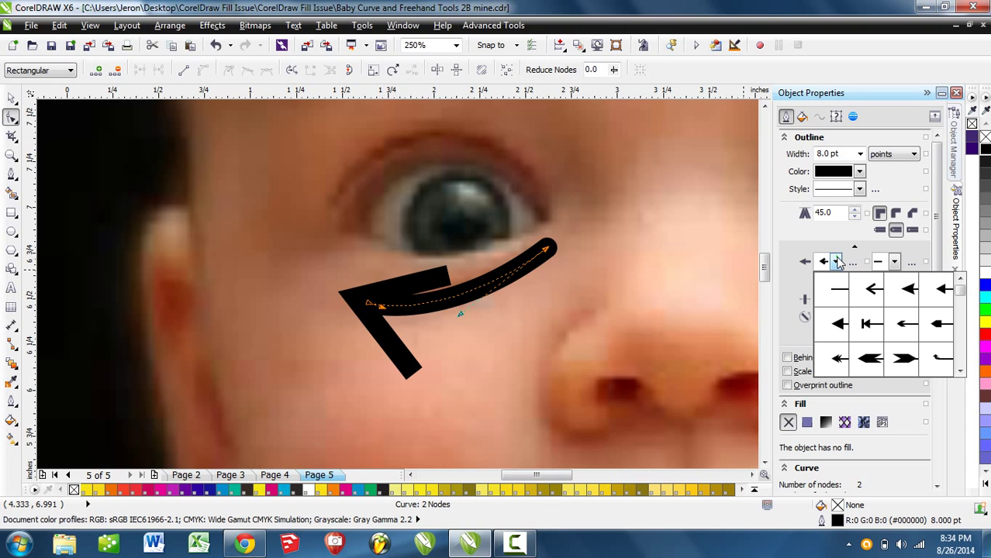
click(834, 293)
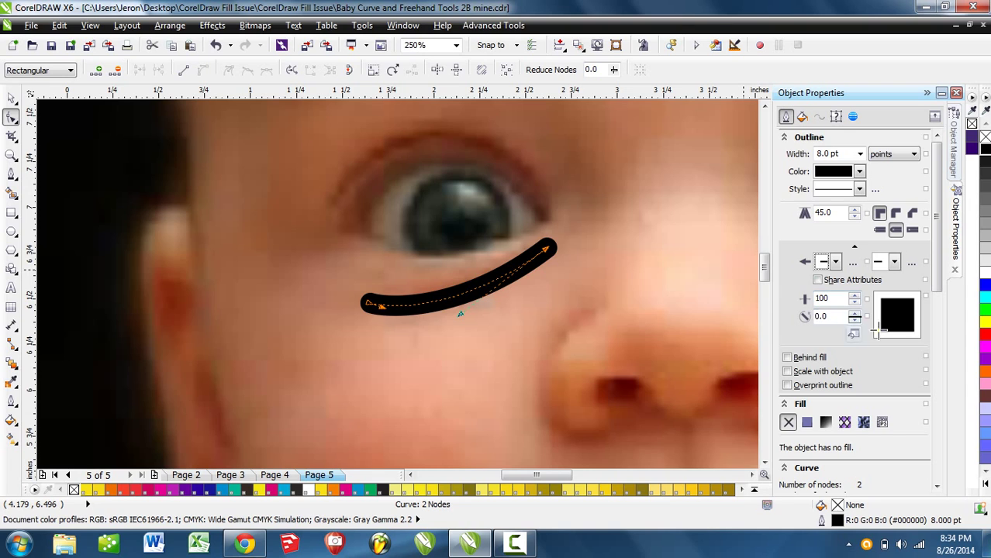
Try several calligraphic nib shapes on the crease curve's outline, and reset the nib to stretch 100 and angle 0
mouse_move(899, 314)
mouse_down()
mouse_move(907, 320)
mouse_move(893, 304)
mouse_up()
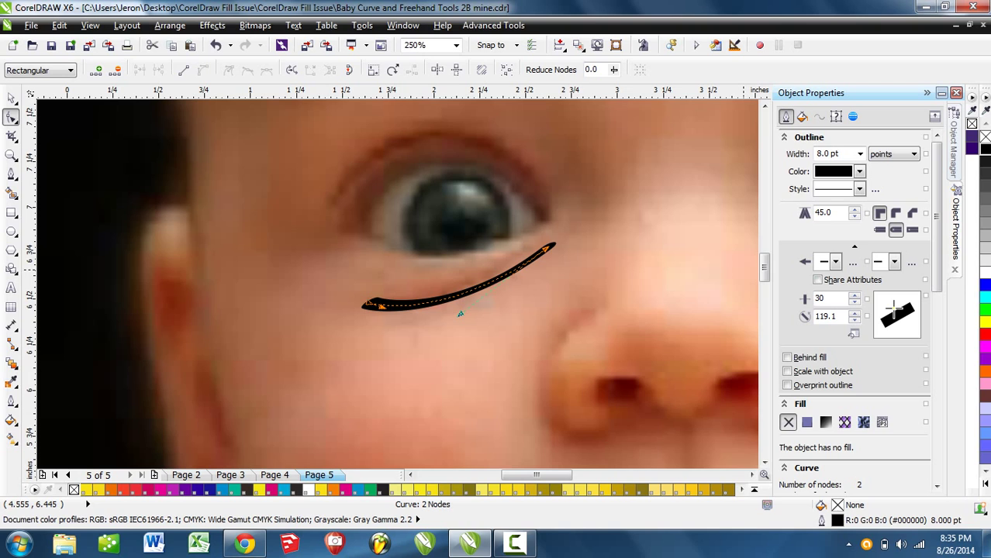
drag(892, 311, 901, 310)
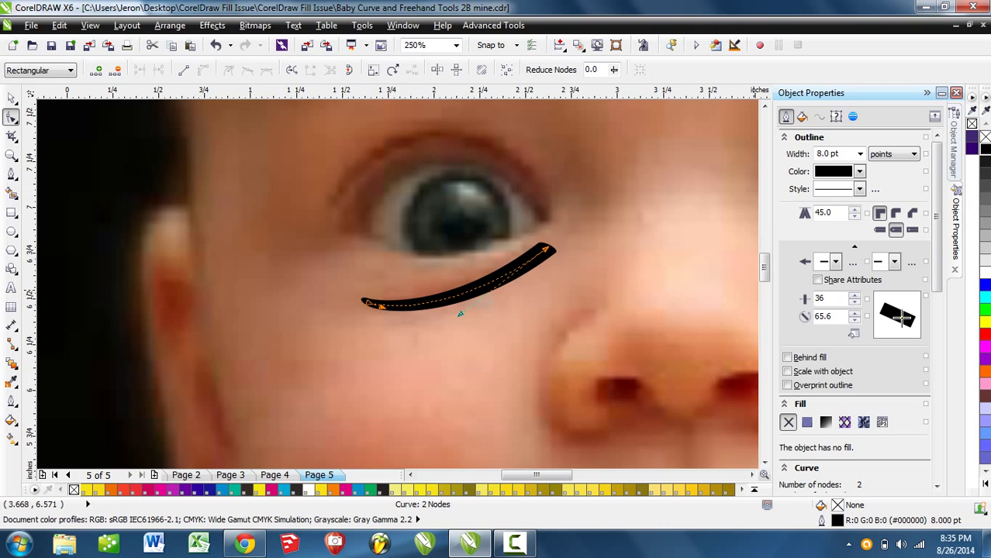
mouse_move(903, 314)
mouse_down()
mouse_move(923, 296)
mouse_move(904, 317)
mouse_up()
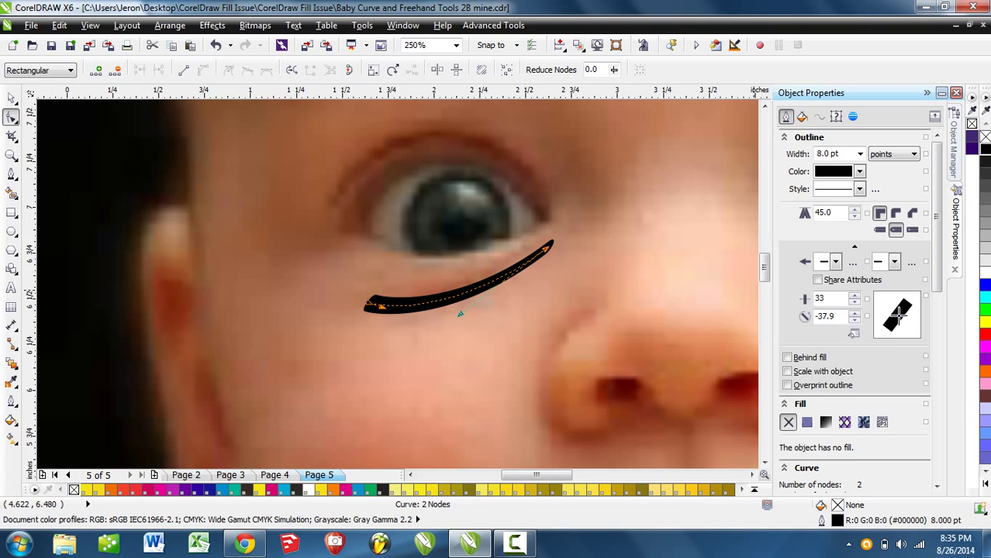
drag(899, 311, 905, 326)
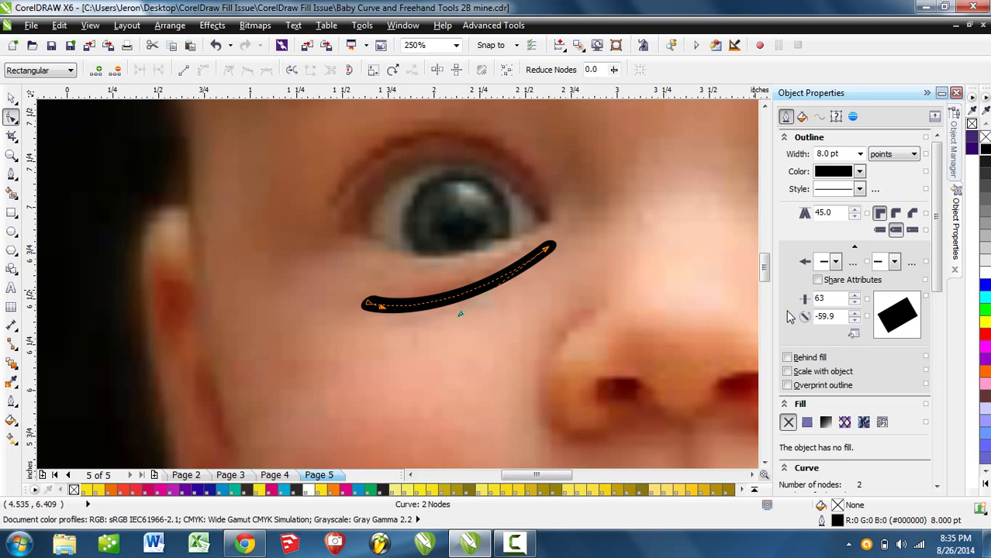
double_click(842, 317)
text(0)
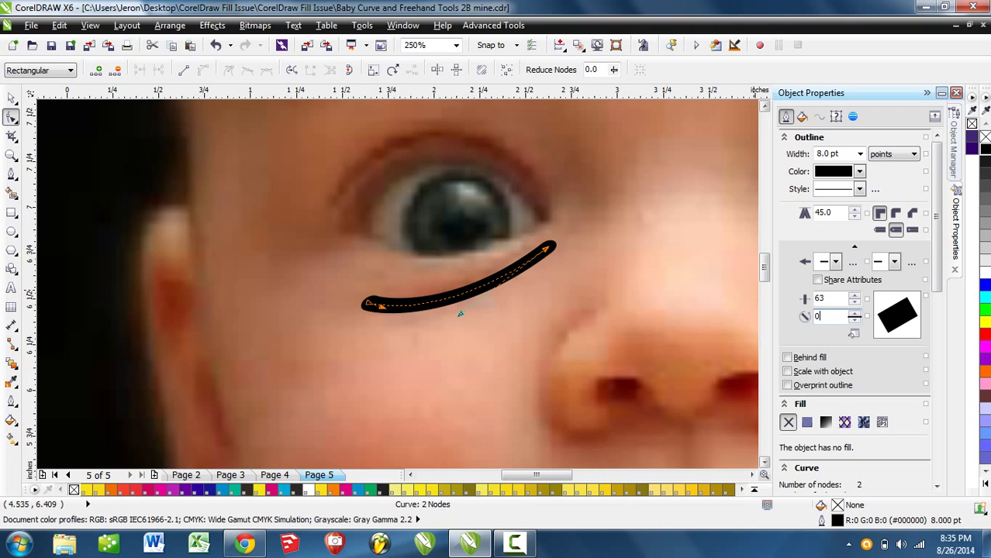
double_click(823, 298)
text(100)
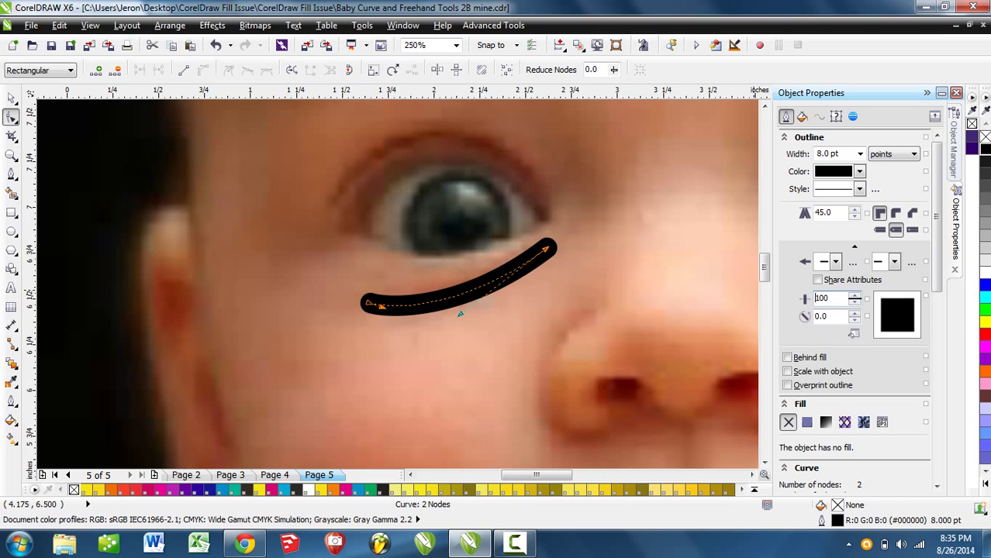
Place a copy of the crease curve below the other eye and mirror the copy horizontally
click(585, 357)
scroll(584, 353, down, 2)
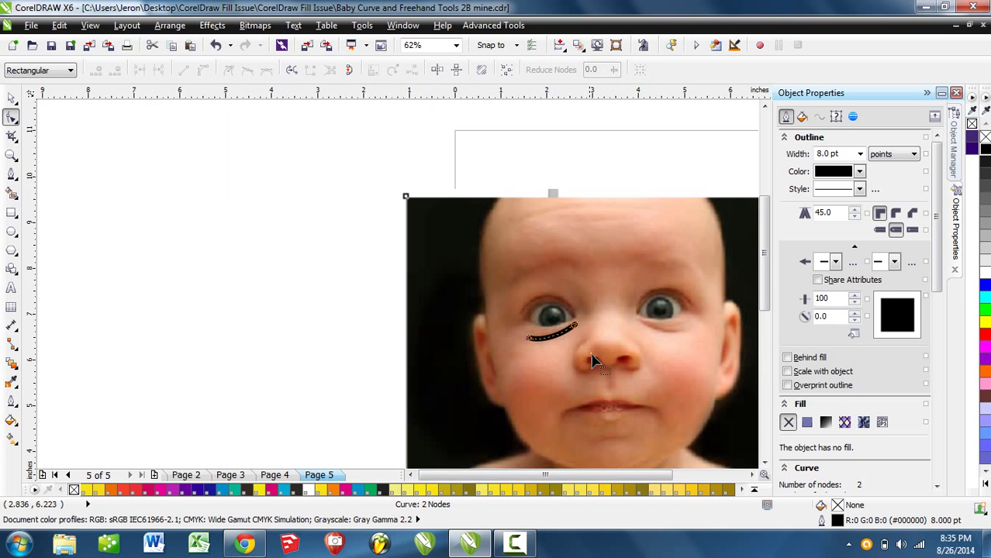
scroll(491, 369, up, 1)
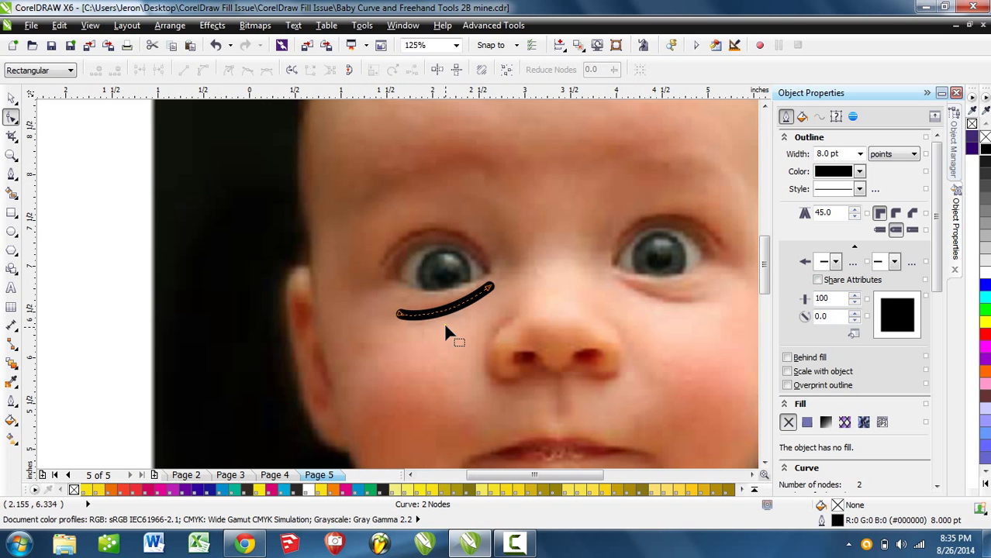
click(10, 98)
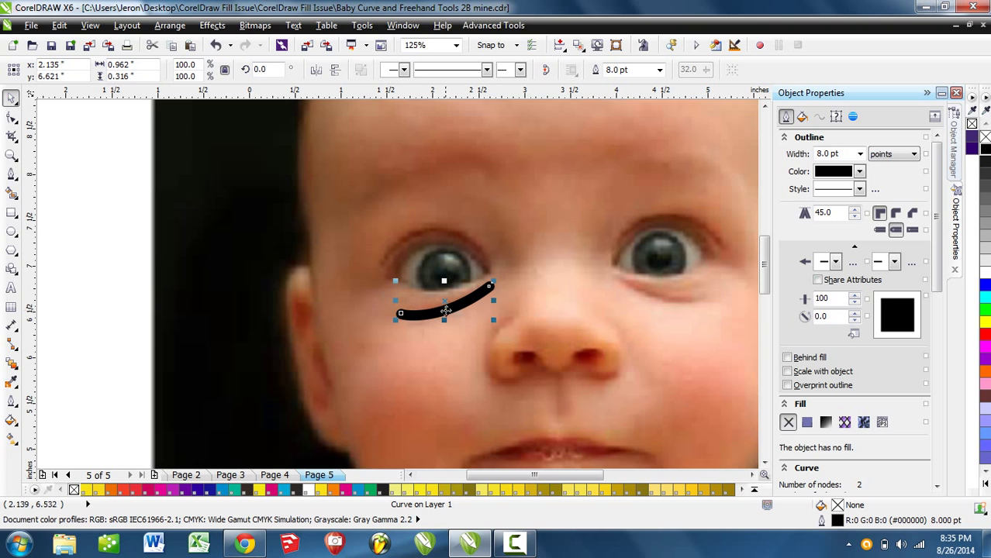
drag(444, 309, 675, 304)
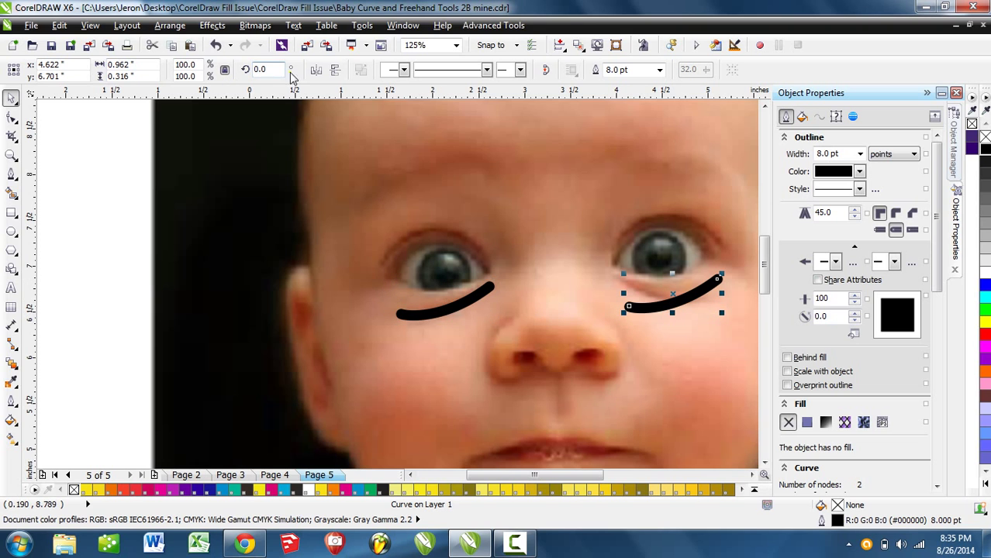
click(316, 69)
Reshape the mirrored copy to follow the crease below its eye by moving both end nodes and adjusting a curve handle
scroll(689, 376, down, 1)
scroll(455, 303, up, 1)
scroll(455, 302, up, 2)
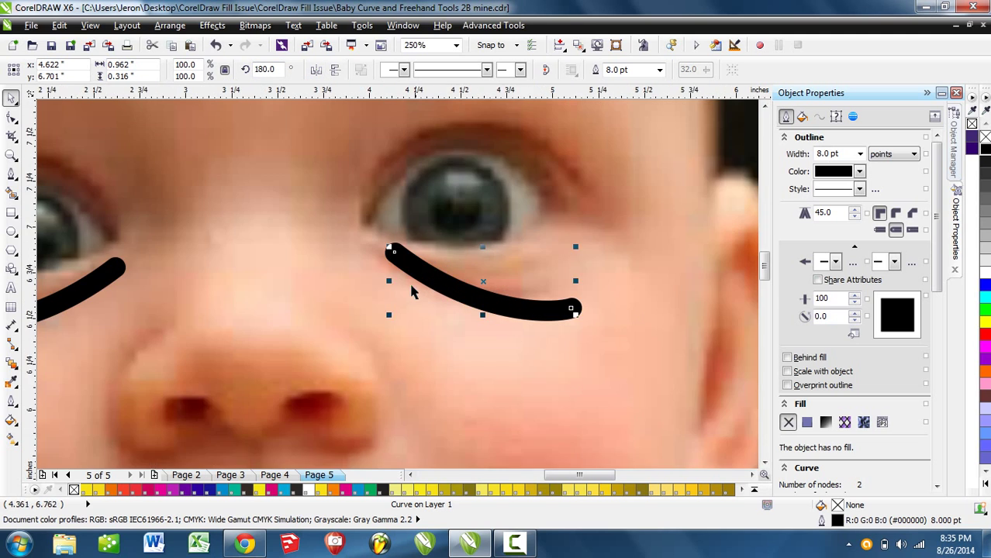
key(F10)
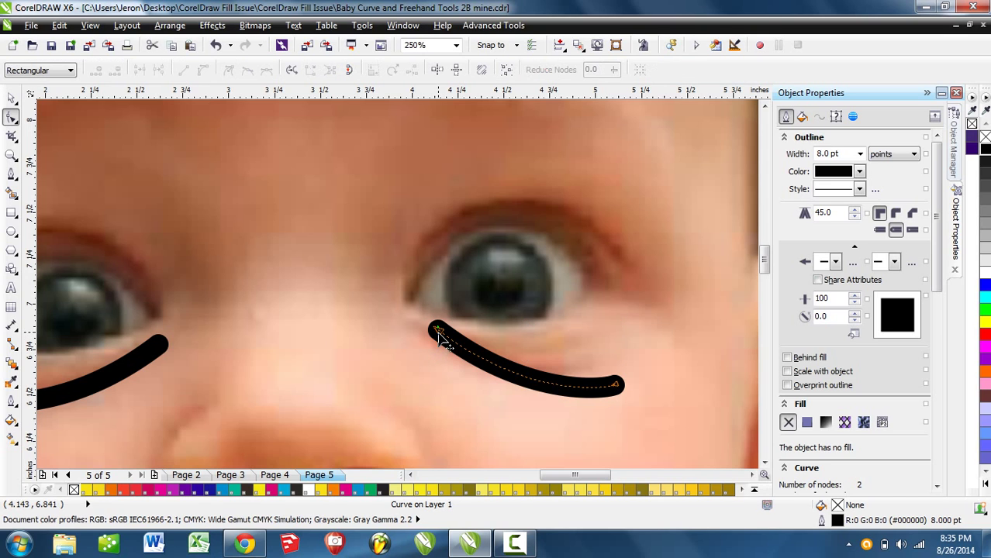
drag(438, 327, 426, 342)
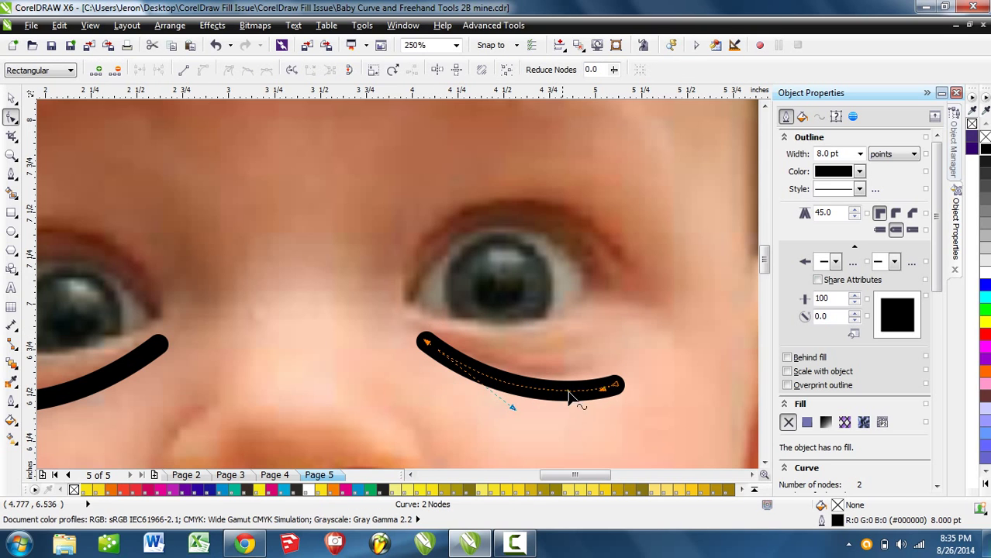
click(614, 386)
click(616, 384)
drag(615, 384, 572, 372)
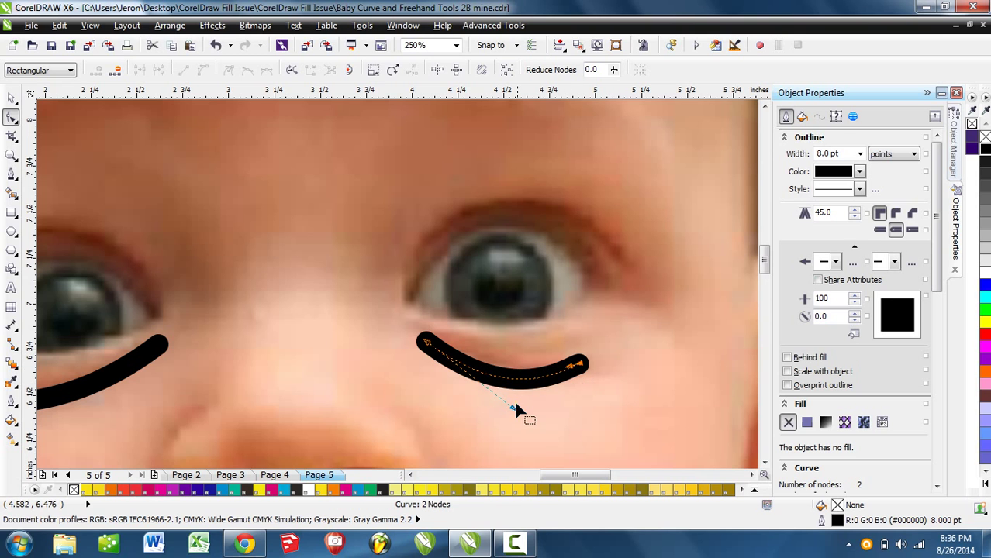
drag(512, 405, 505, 384)
scroll(534, 390, down, 3)
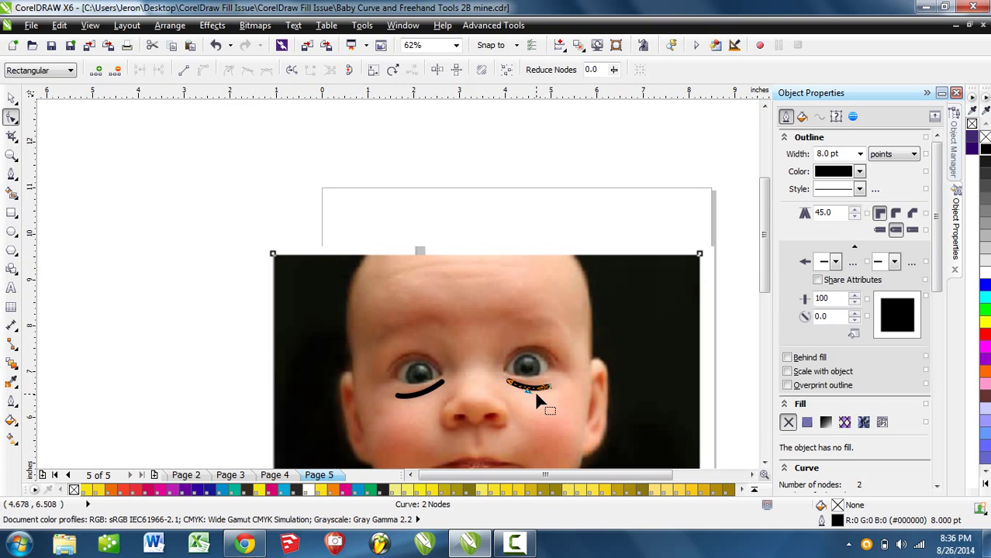
Select both black eye-crease curves and move them from Layer 1 to Layer 2
click(11, 100)
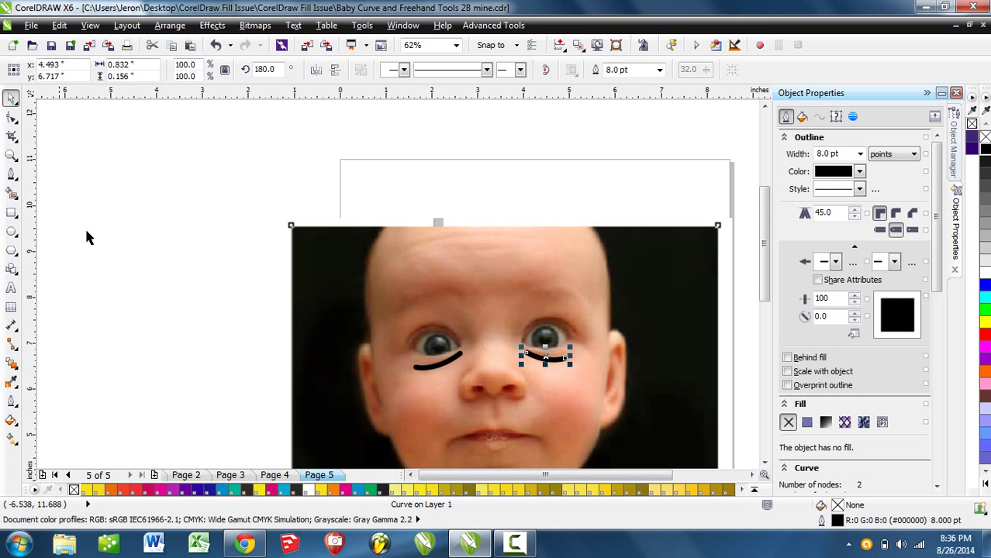
click(130, 316)
drag(266, 410, 224, 334)
key(ctrl+a)
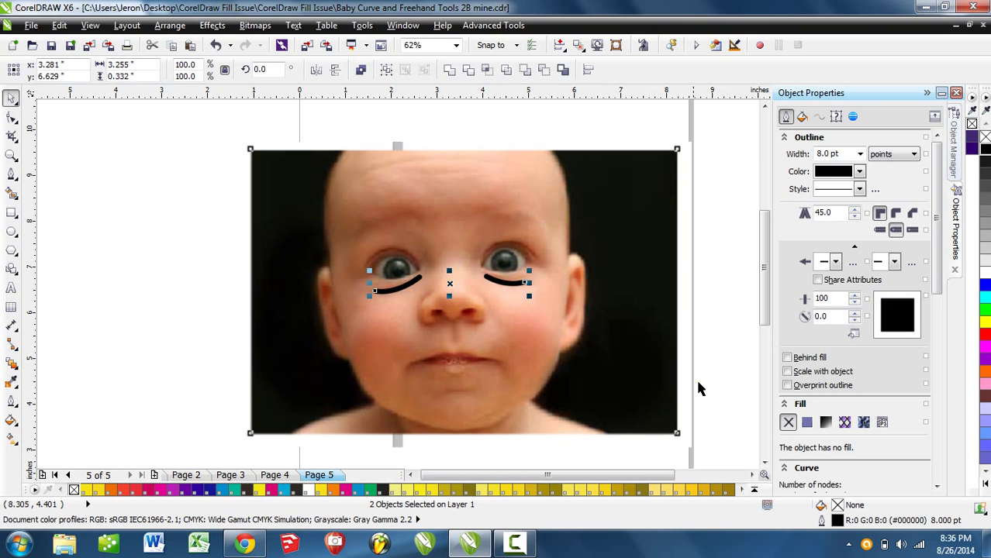
click(954, 151)
drag(847, 276, 857, 223)
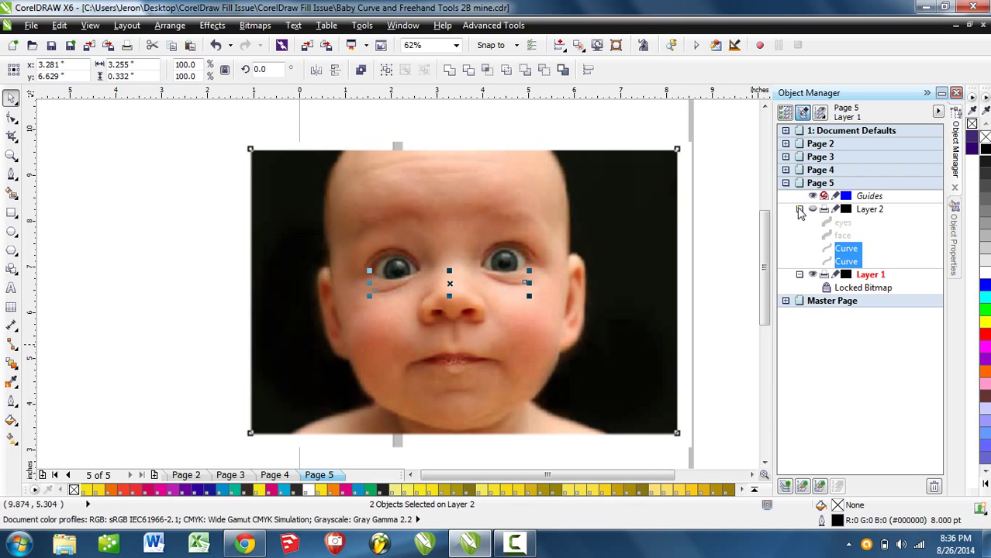
Make Layer 2 visible and reorder the two crease curves between the eyes and face objects
click(811, 209)
drag(843, 259, 843, 232)
click(720, 334)
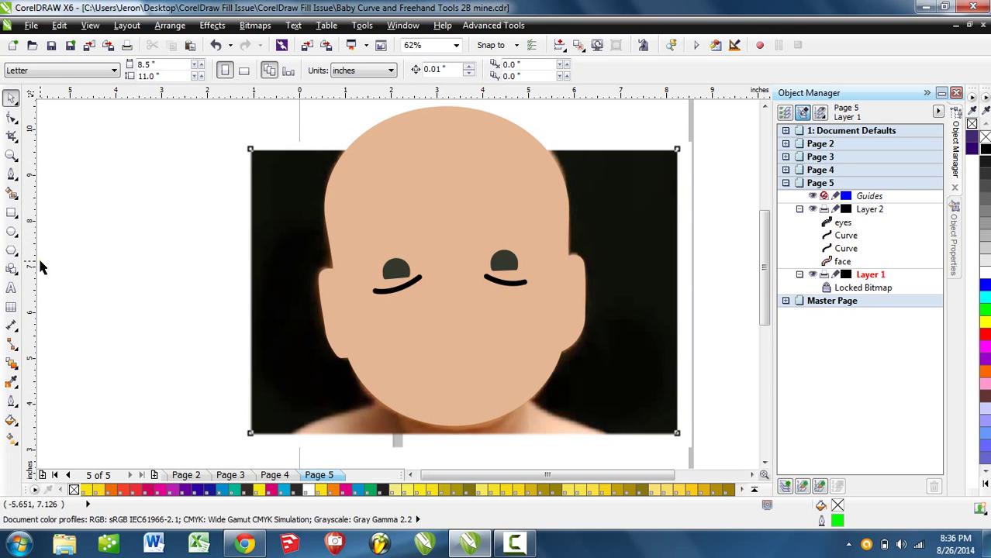
Review the example drawings on pages 4, 3, 2 and 1, and return to page 5
click(68, 474)
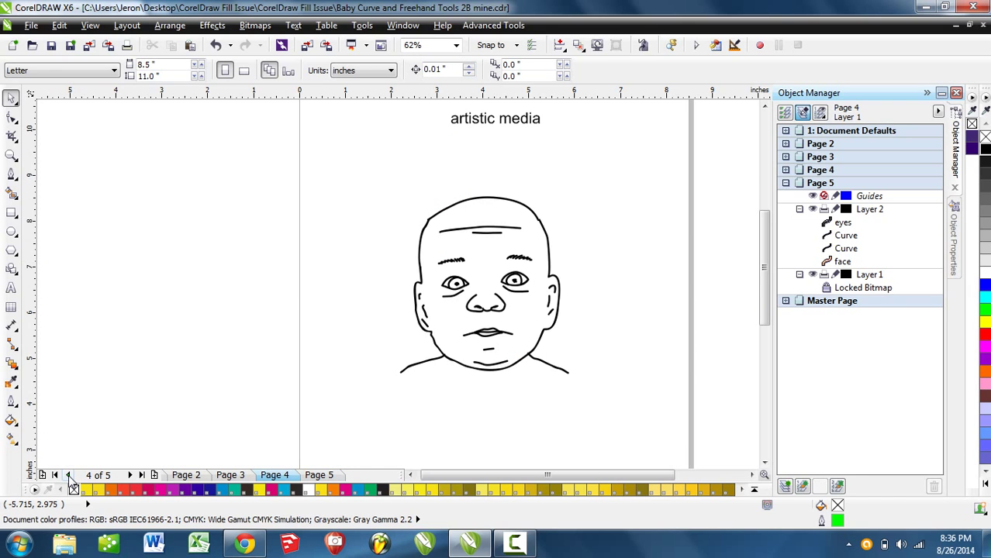
click(69, 474)
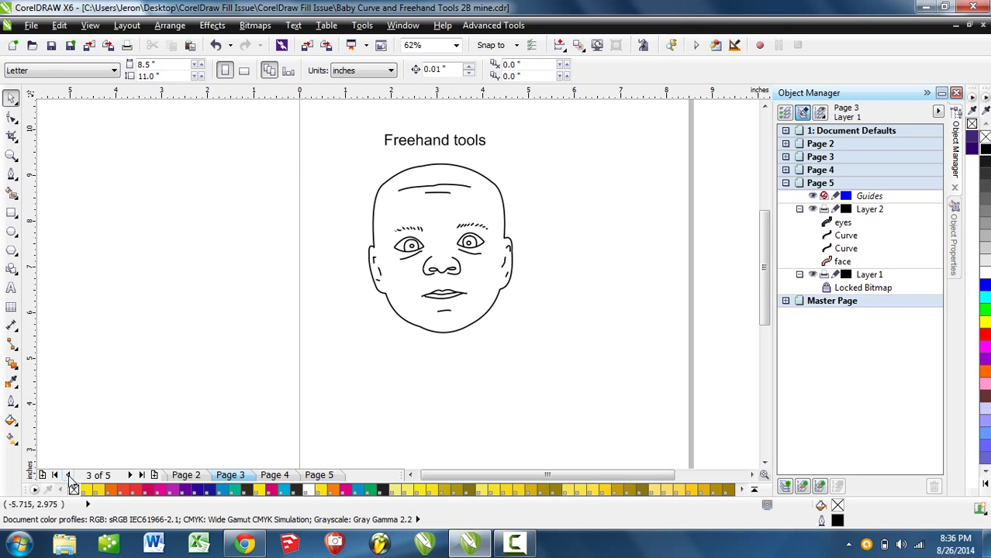
click(68, 475)
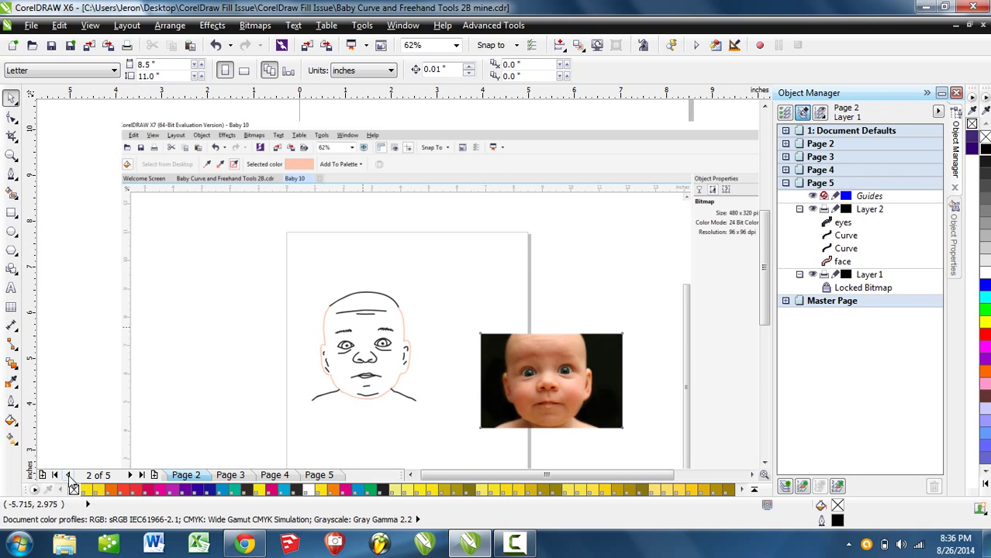
click(68, 474)
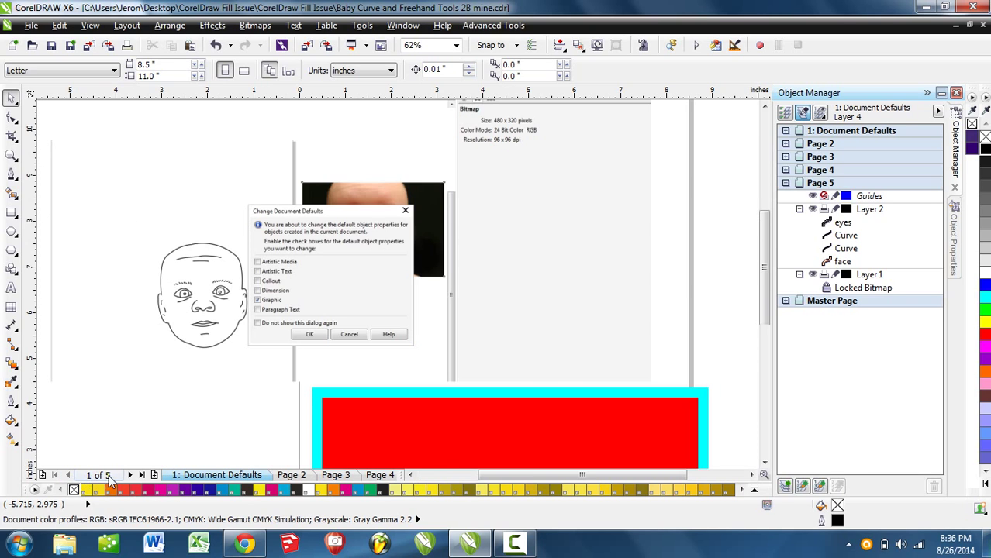
click(141, 475)
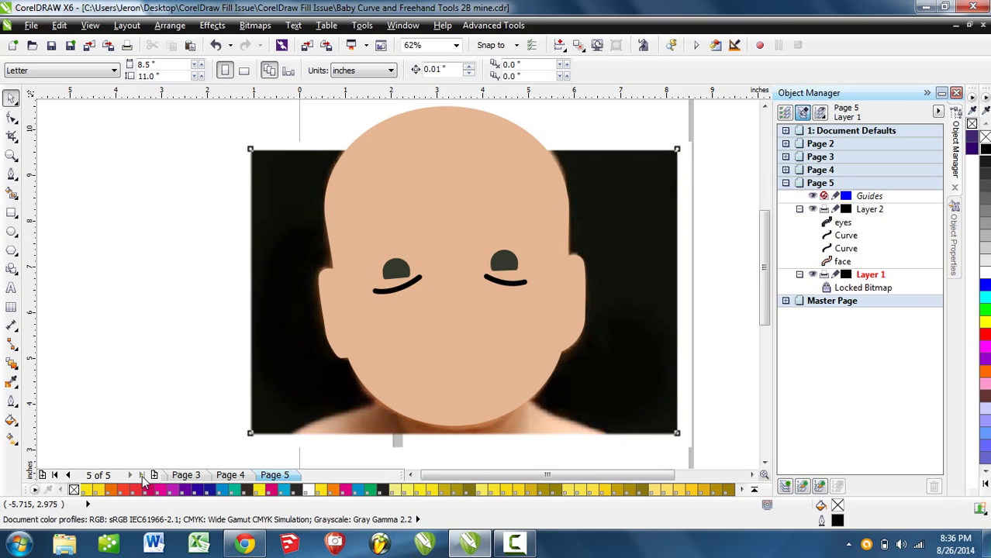